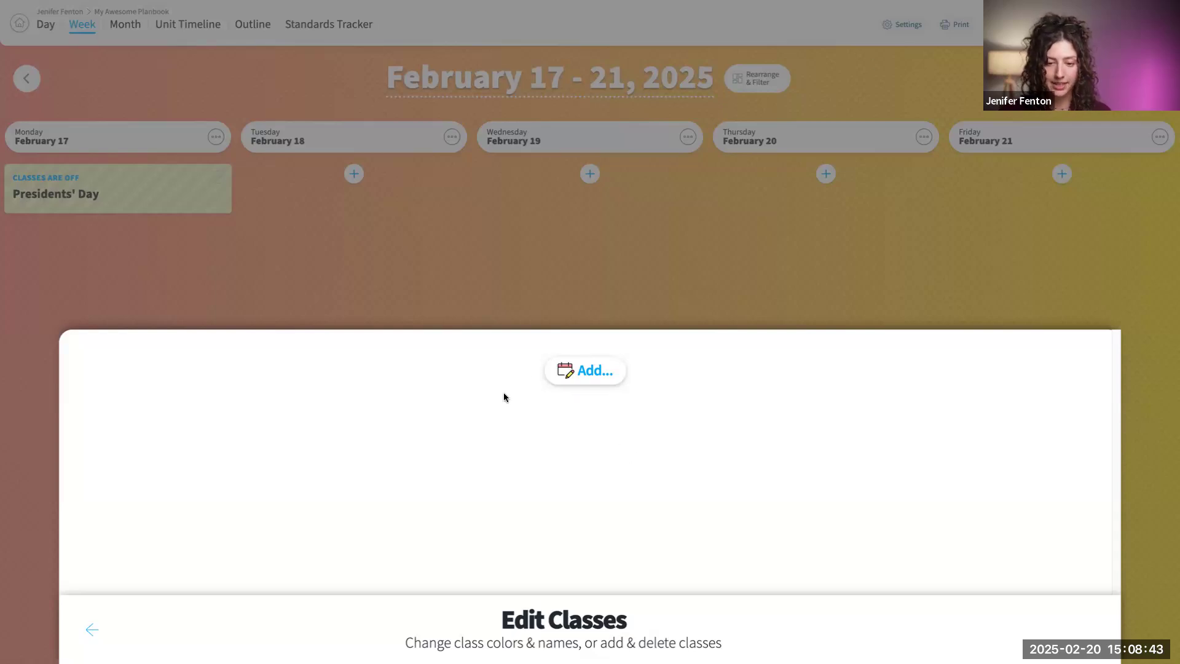
- Add a class that uses lesson plans, name it "Class" and colour it bright pink
click(589, 372)
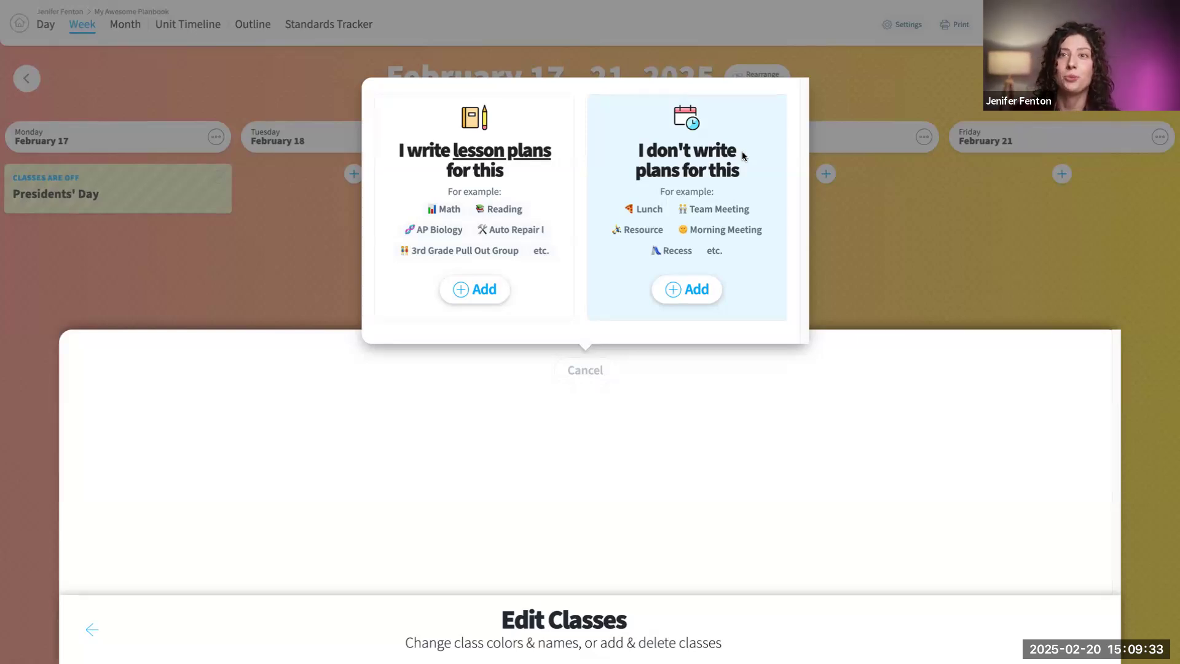
click(475, 294)
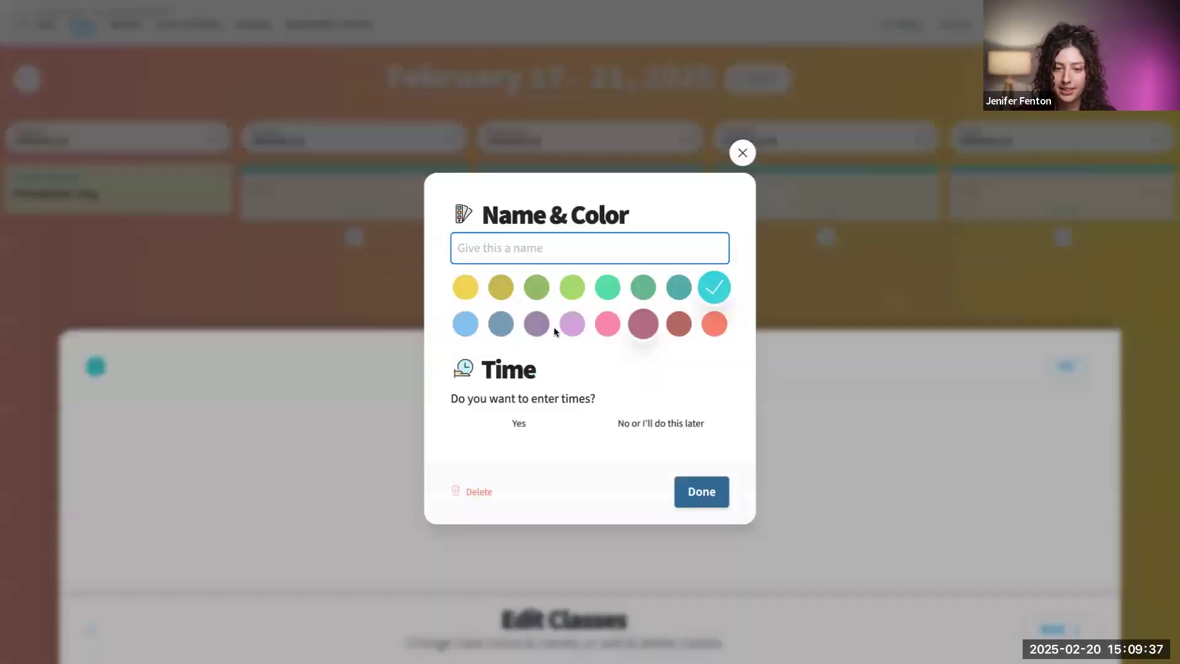
text(Class)
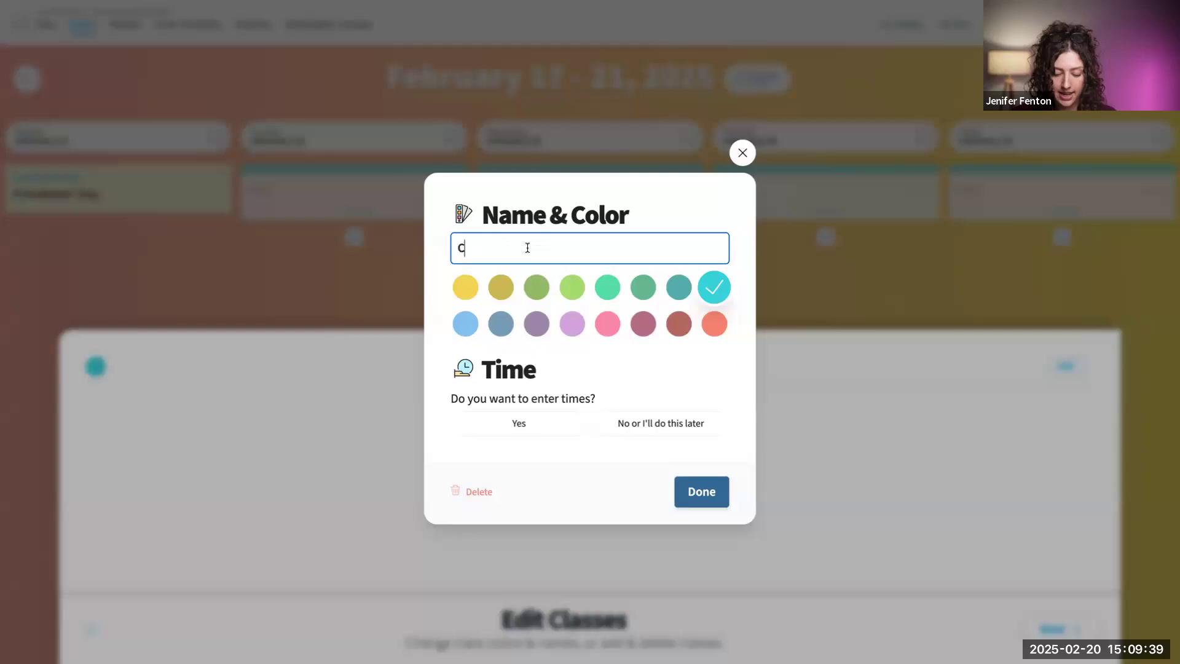
click(606, 332)
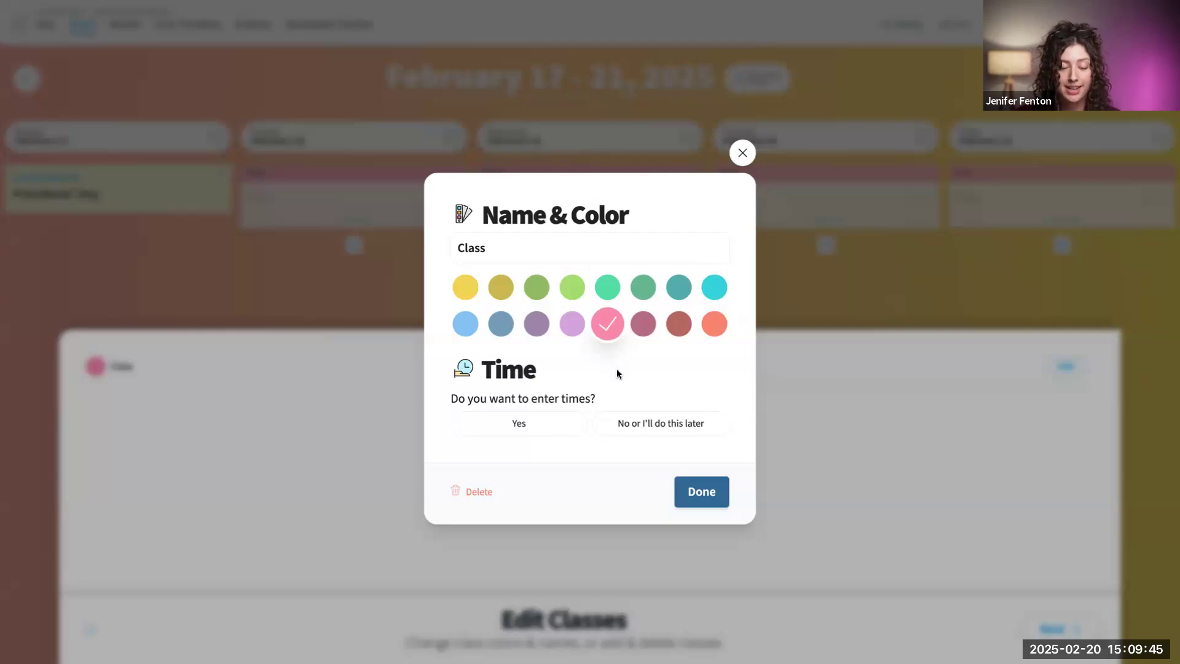
- Give the class the same time every day with an 8:50am end time, and save it
click(520, 423)
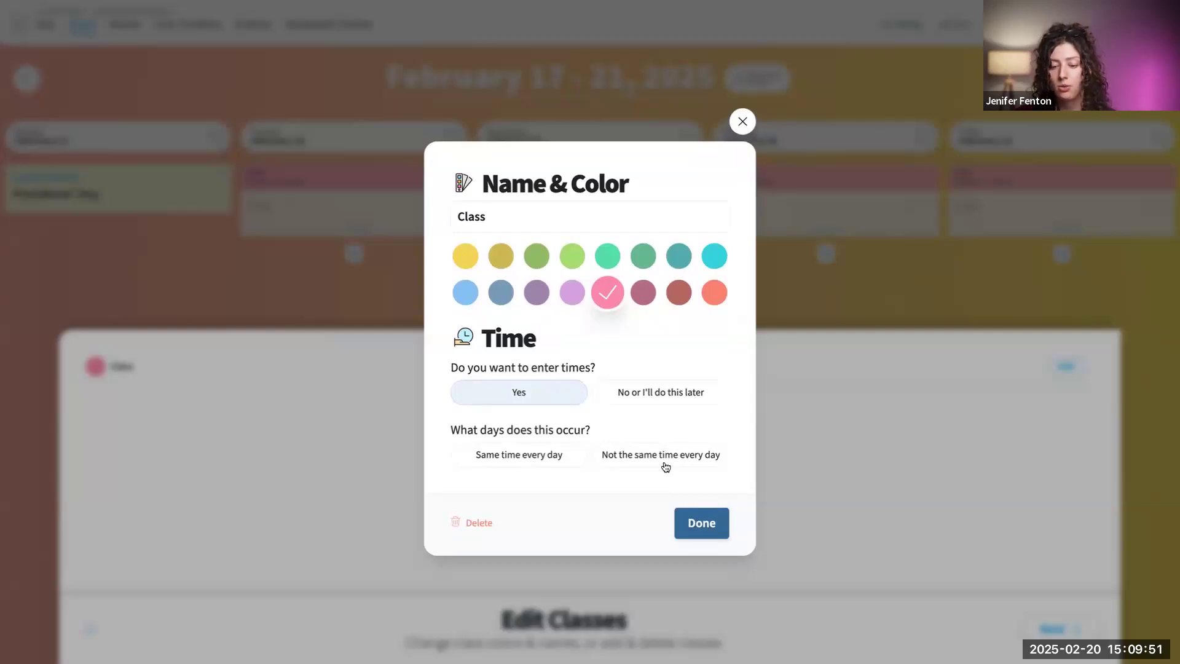
click(534, 466)
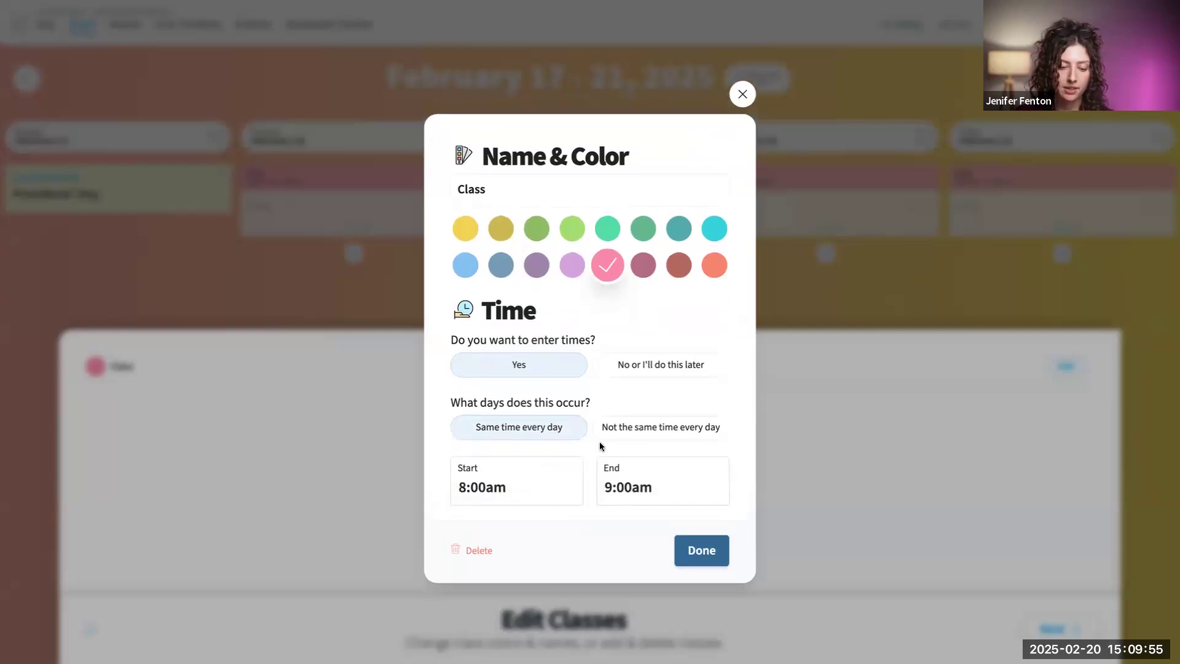
click(630, 492)
drag(650, 487, 603, 485)
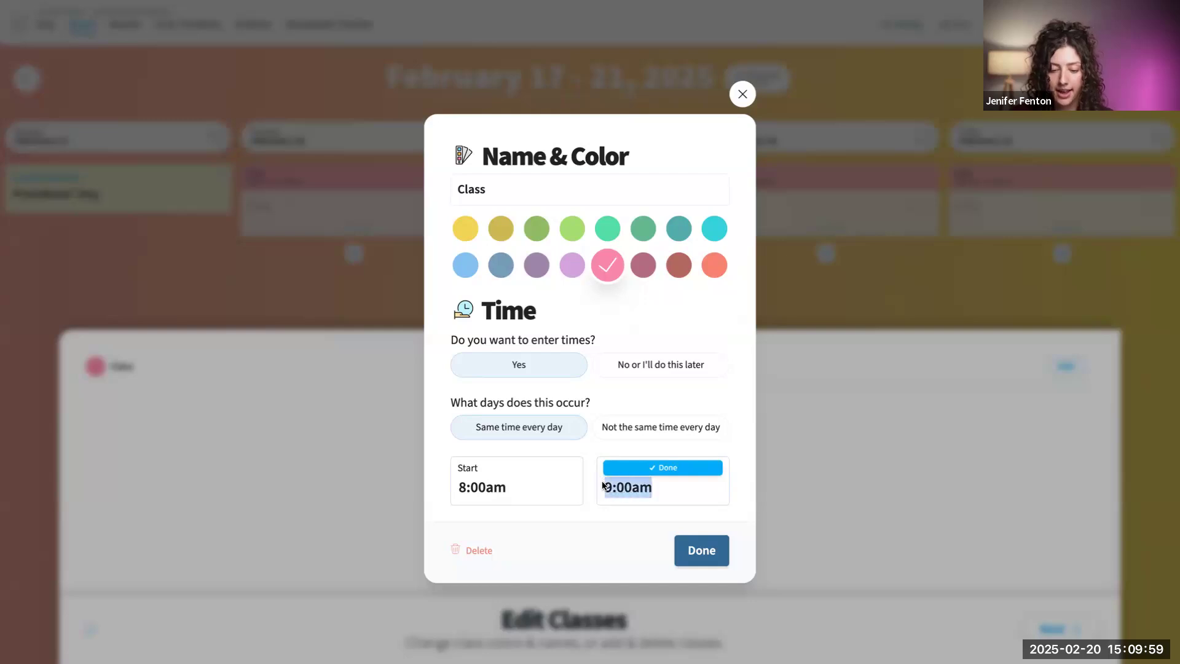
text(850)
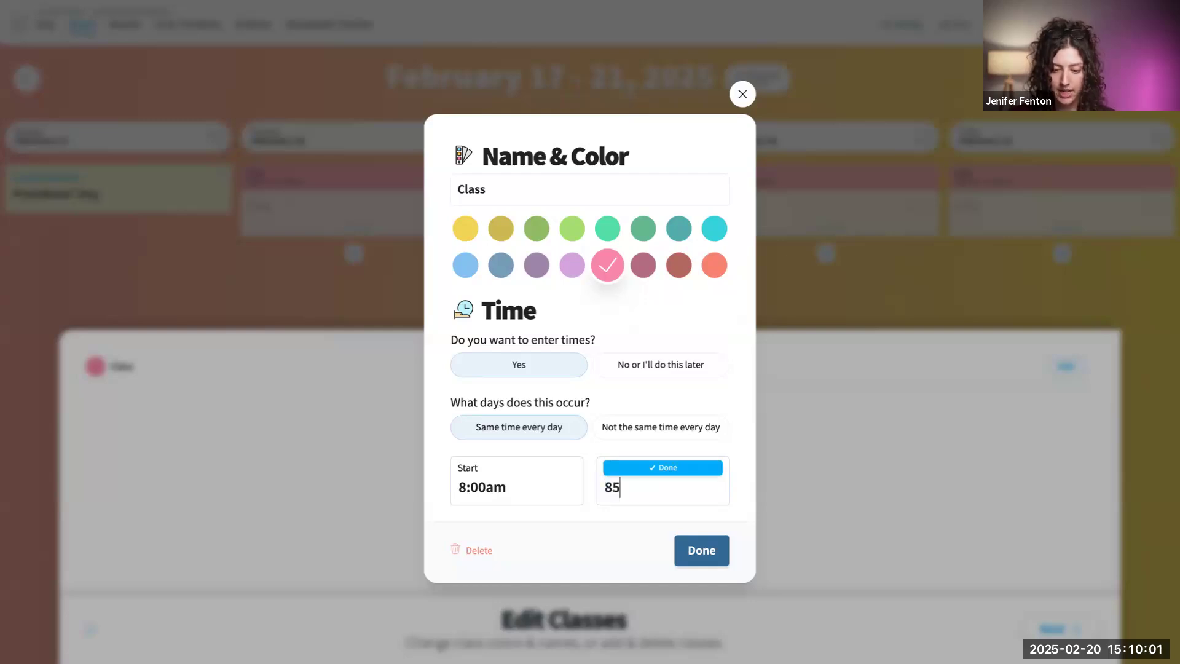
key(BackSpace)
key(BackSpace)
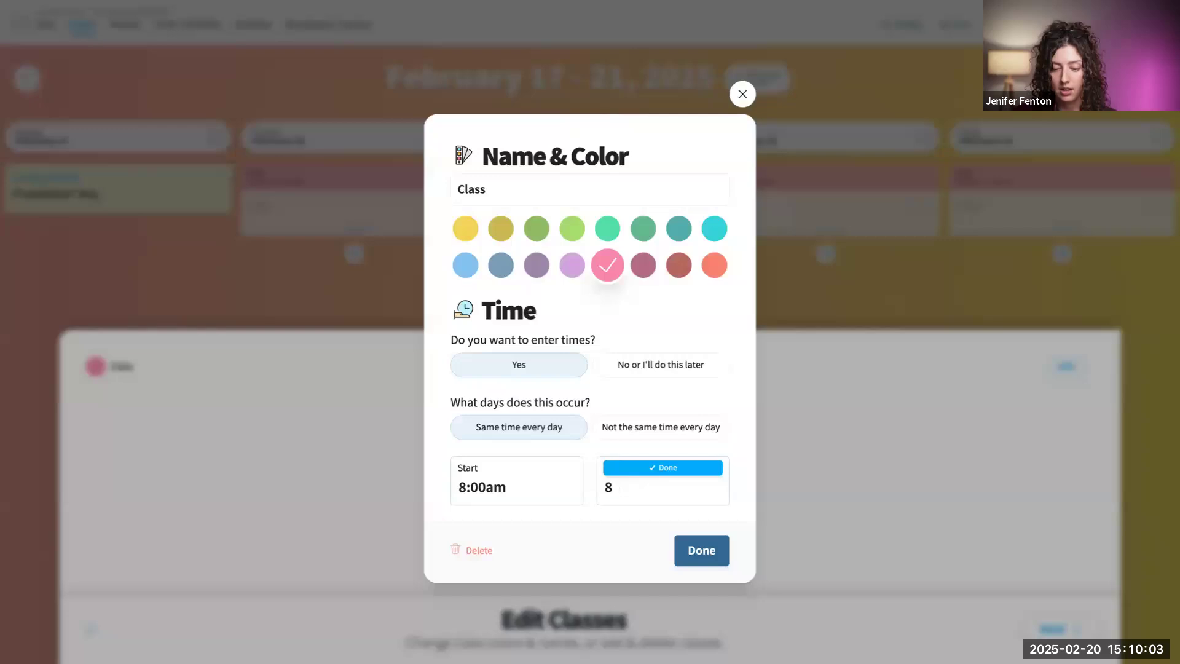
text(:50)
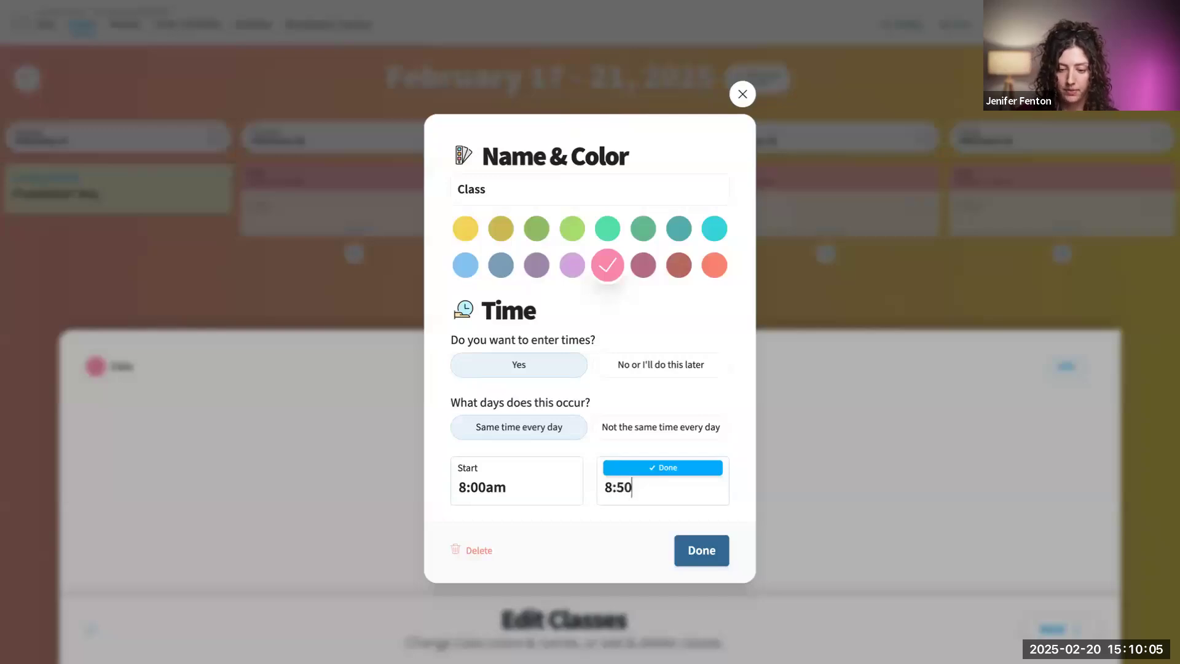
click(692, 470)
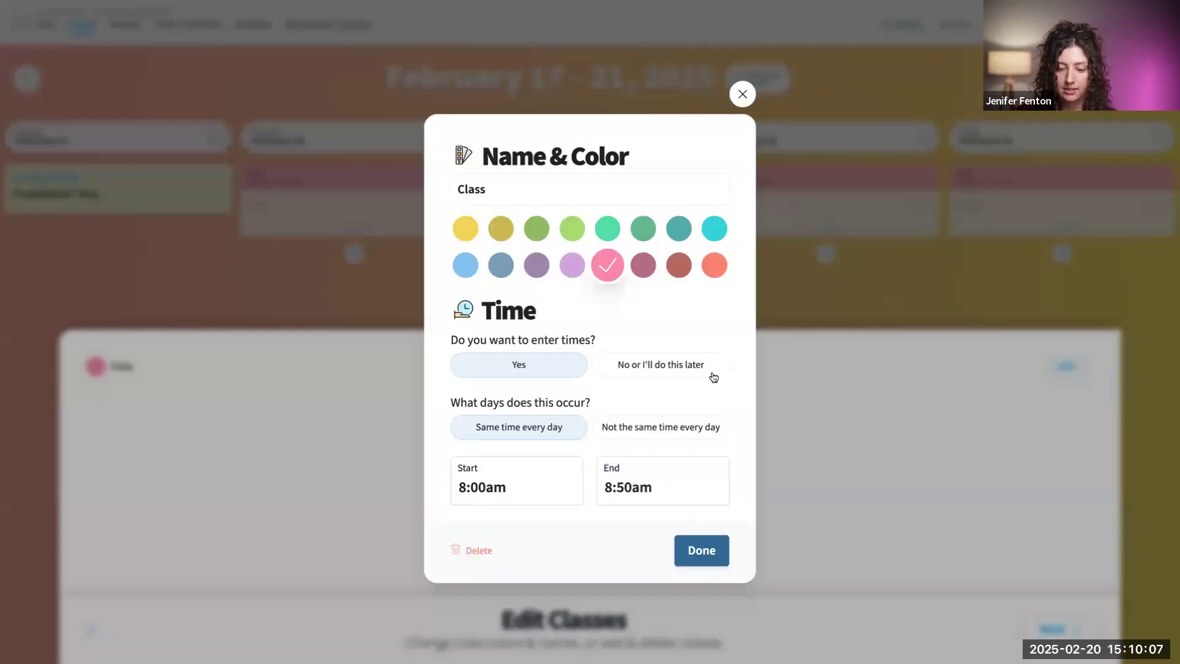
click(701, 550)
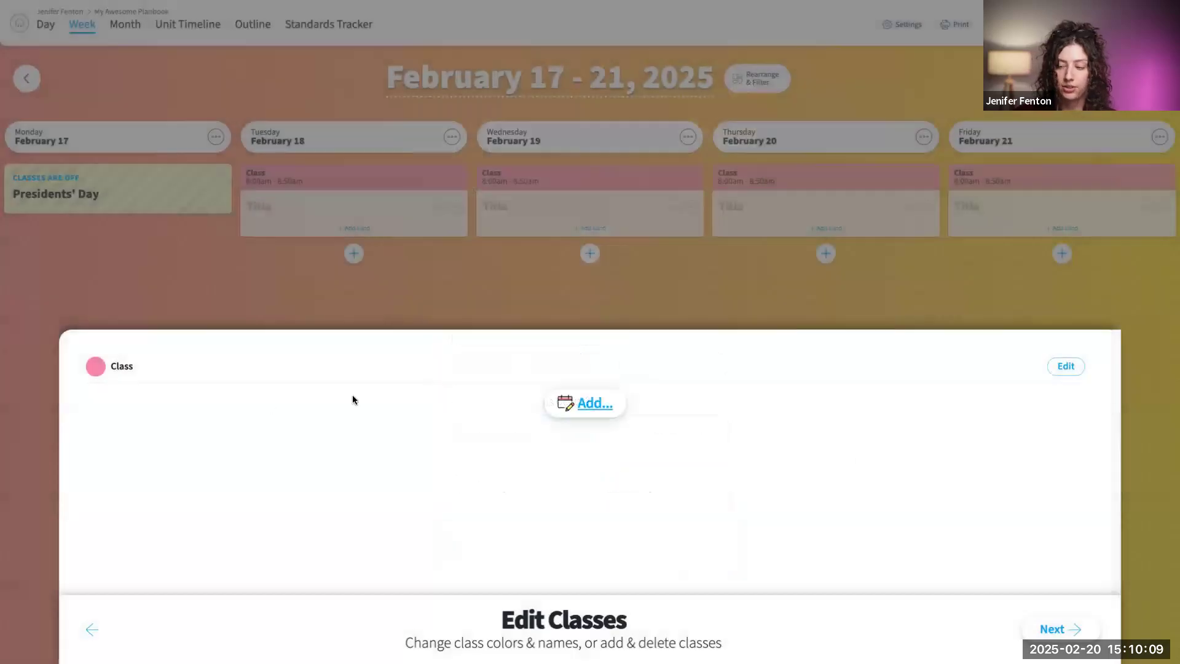
- Add an item without lesson plans, name it "Team Meeting" and colour it light purple
click(587, 407)
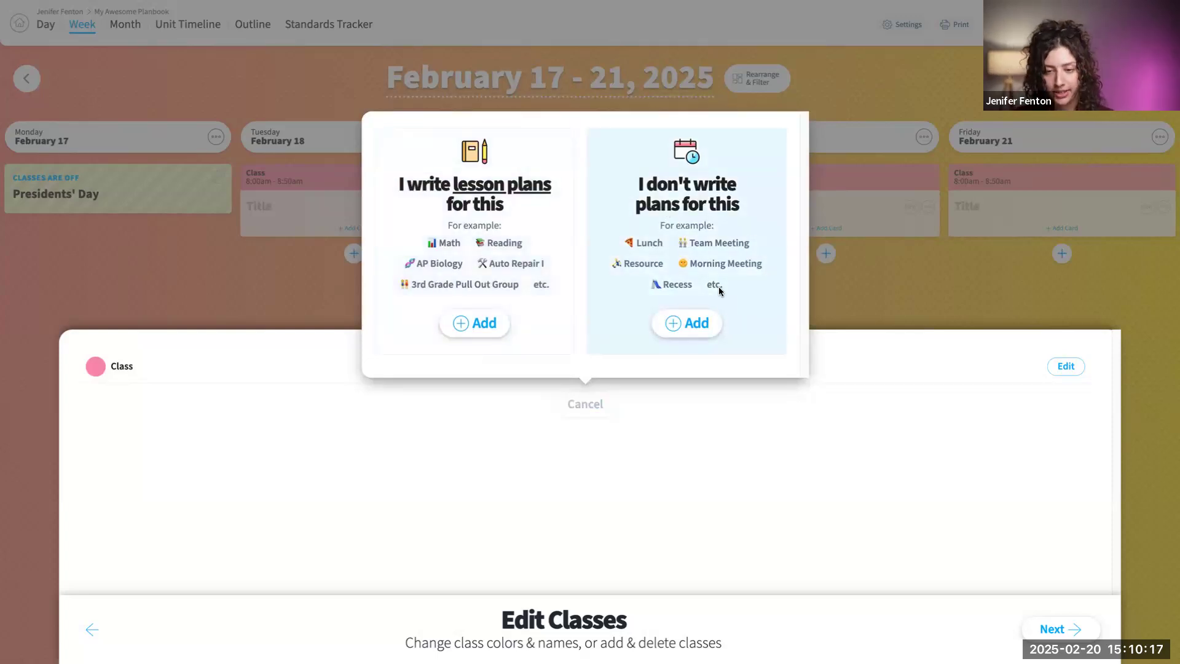
click(696, 322)
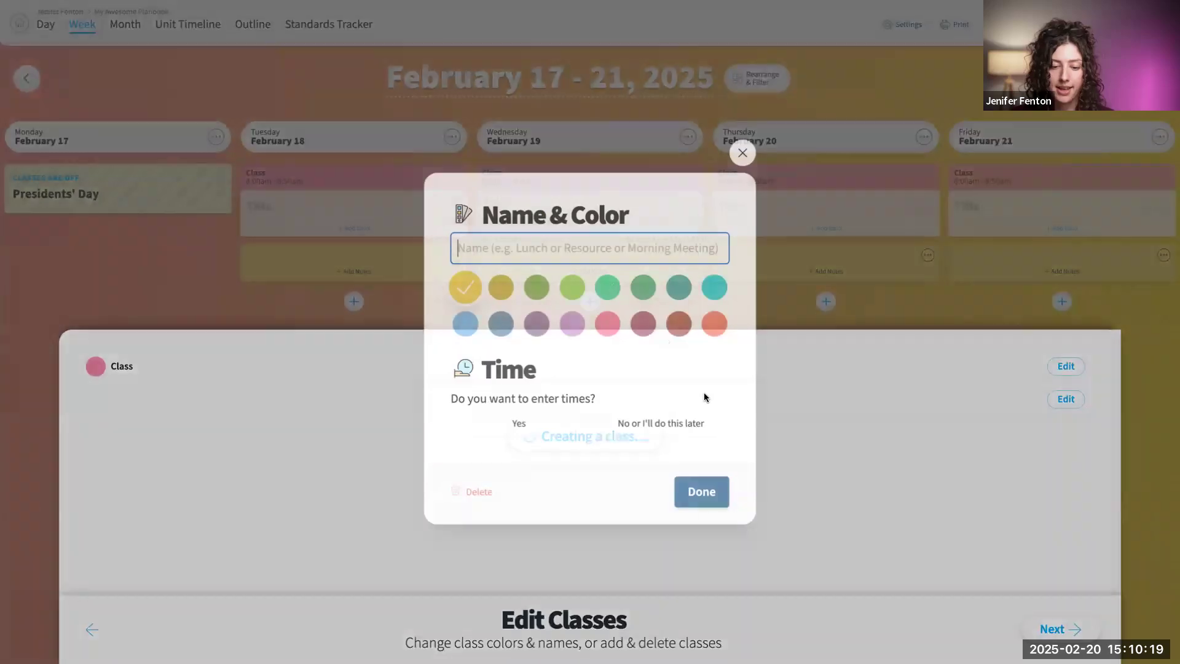
text(Team )
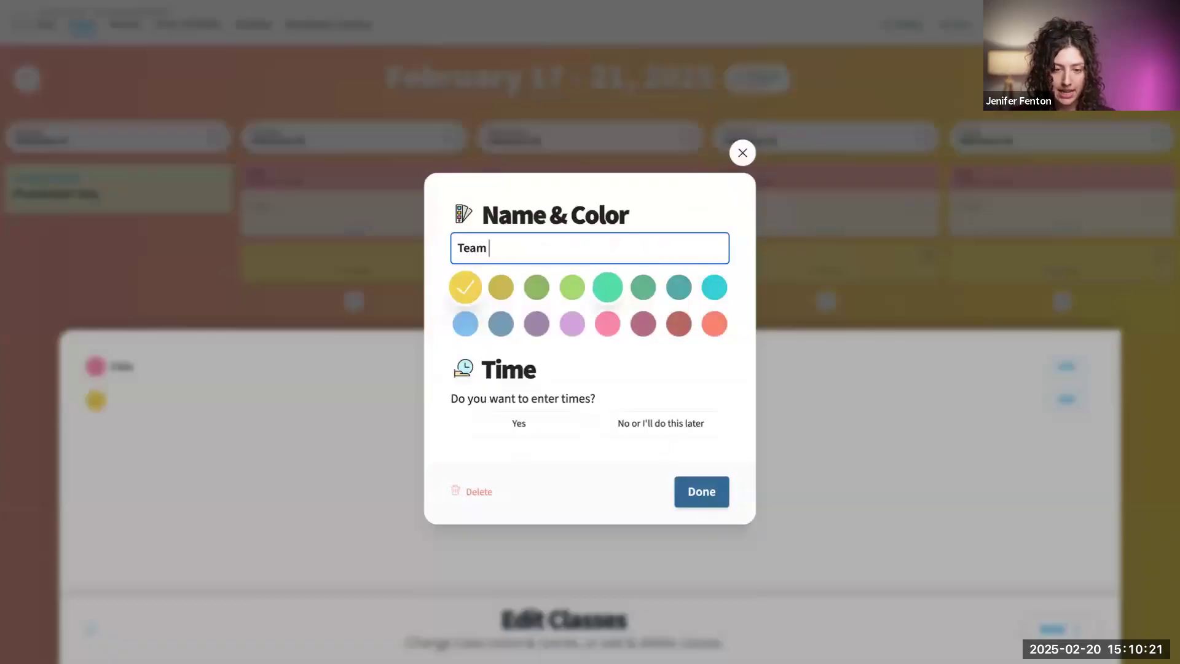
text(Meeting)
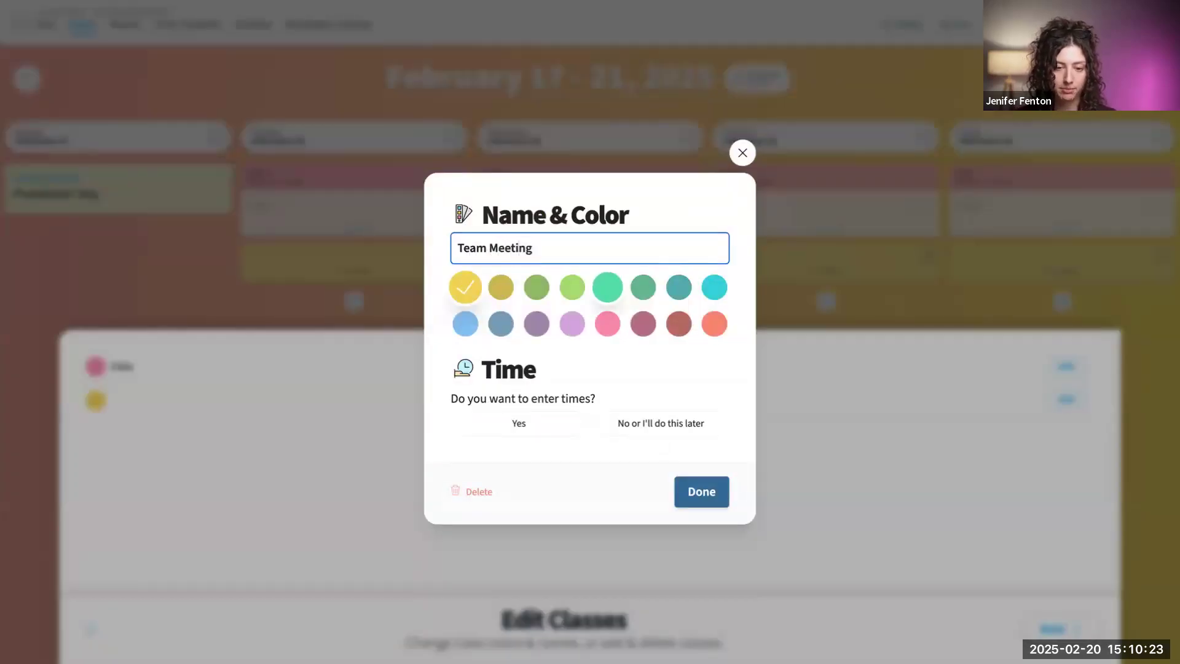
click(572, 326)
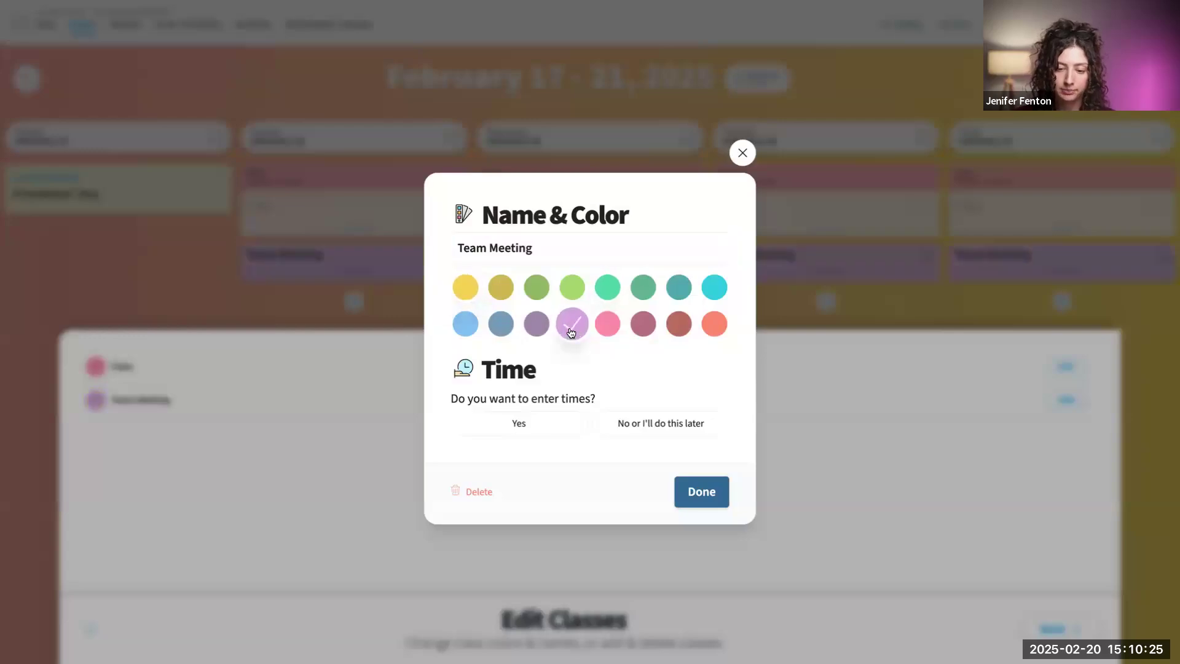
- Enable times for Team Meeting that are not the same every day, and turn on Monday through Thursday
click(496, 427)
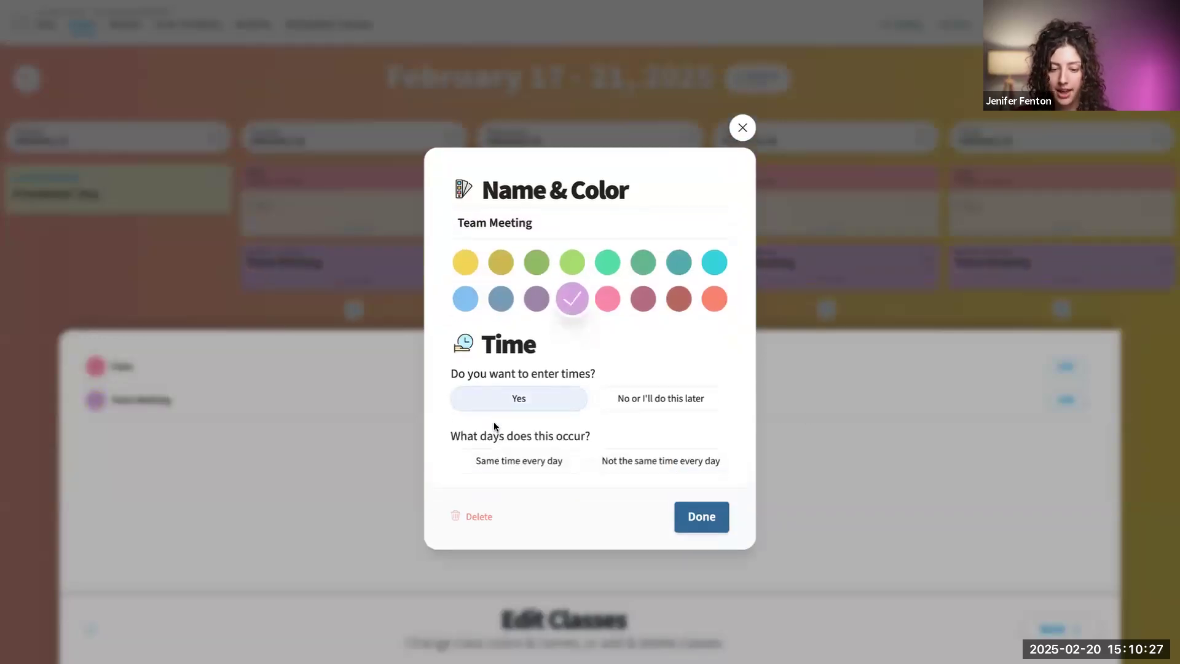
click(646, 458)
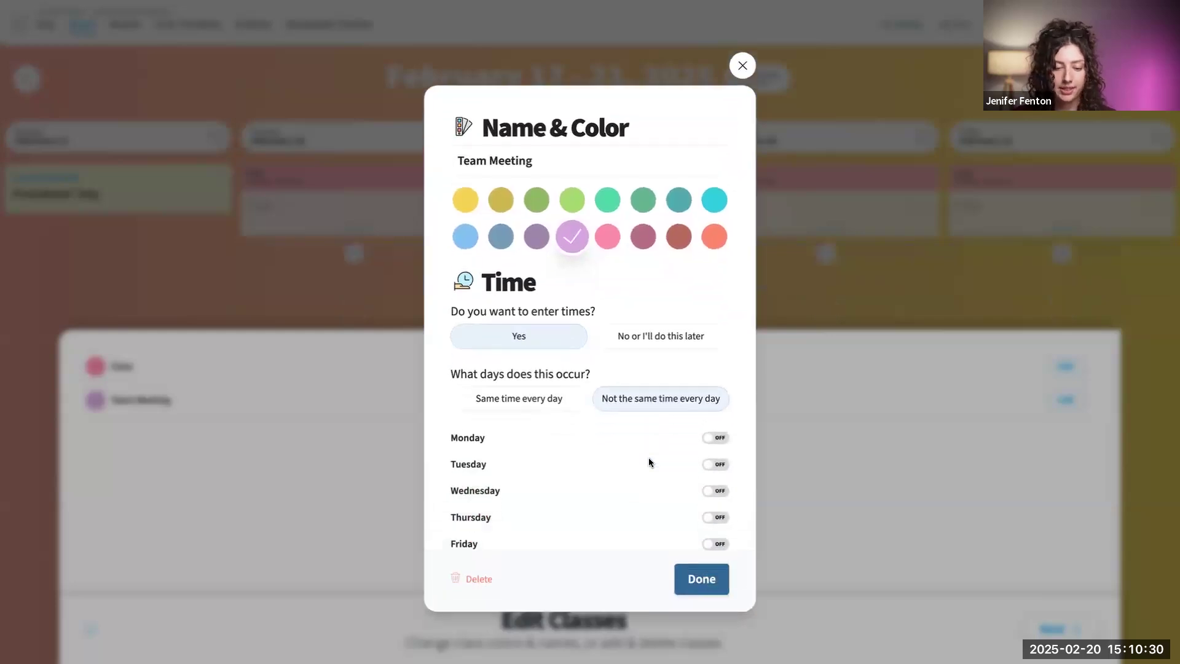
click(725, 433)
click(724, 454)
click(724, 481)
click(722, 508)
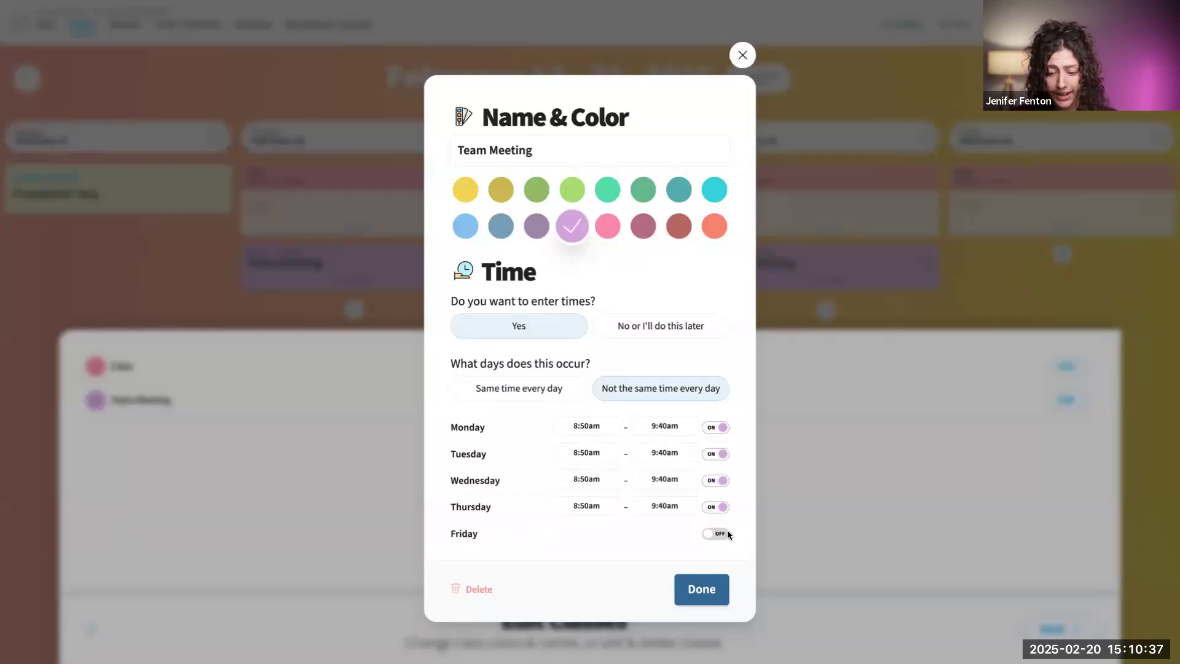
- Set Team Meeting's Monday start time to 8:55am and save the item
click(584, 429)
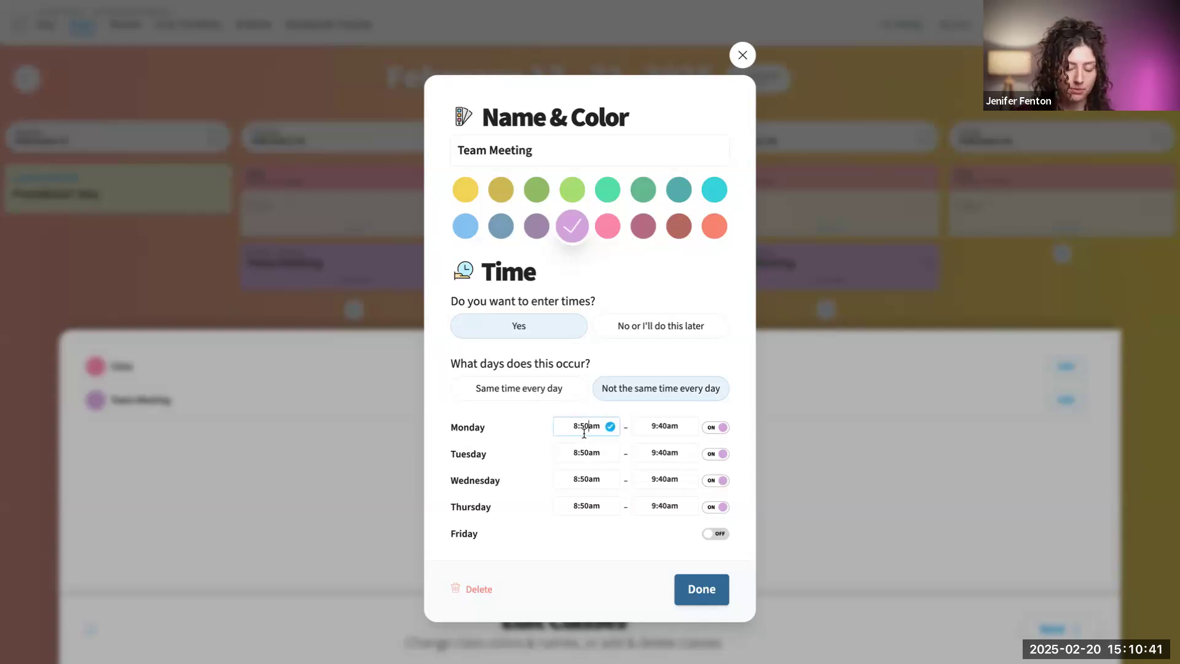
text(8:)
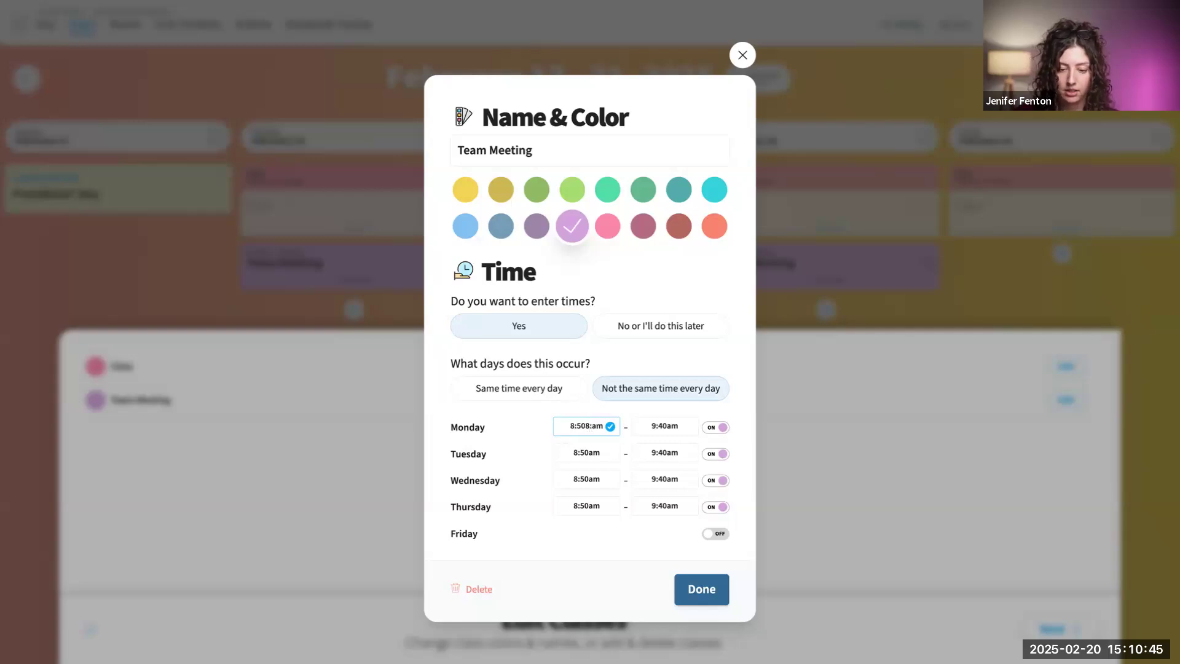
key(BackSpace)
key(BackSpace)
key(BackSpace)
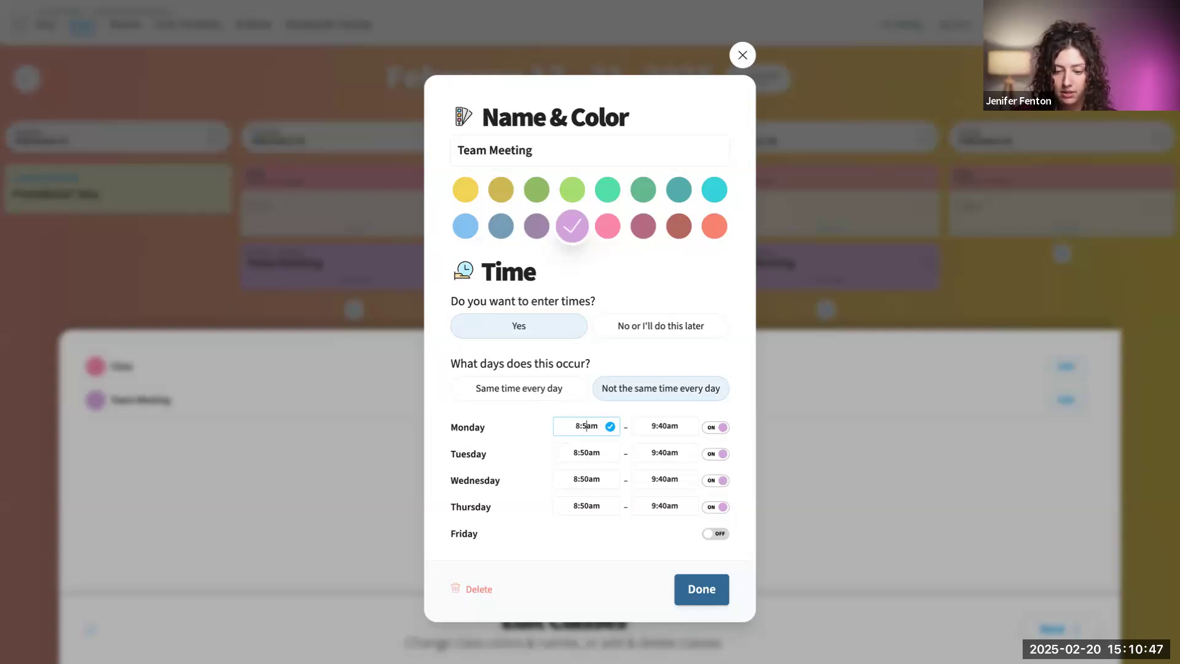
text(5)
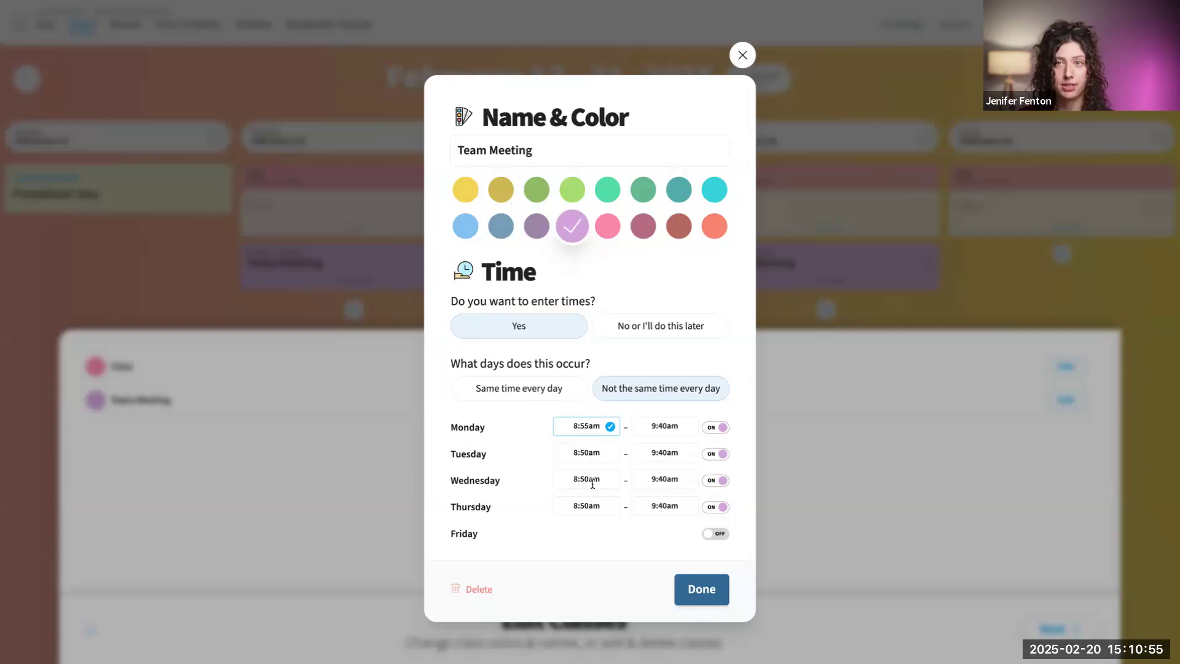
click(706, 601)
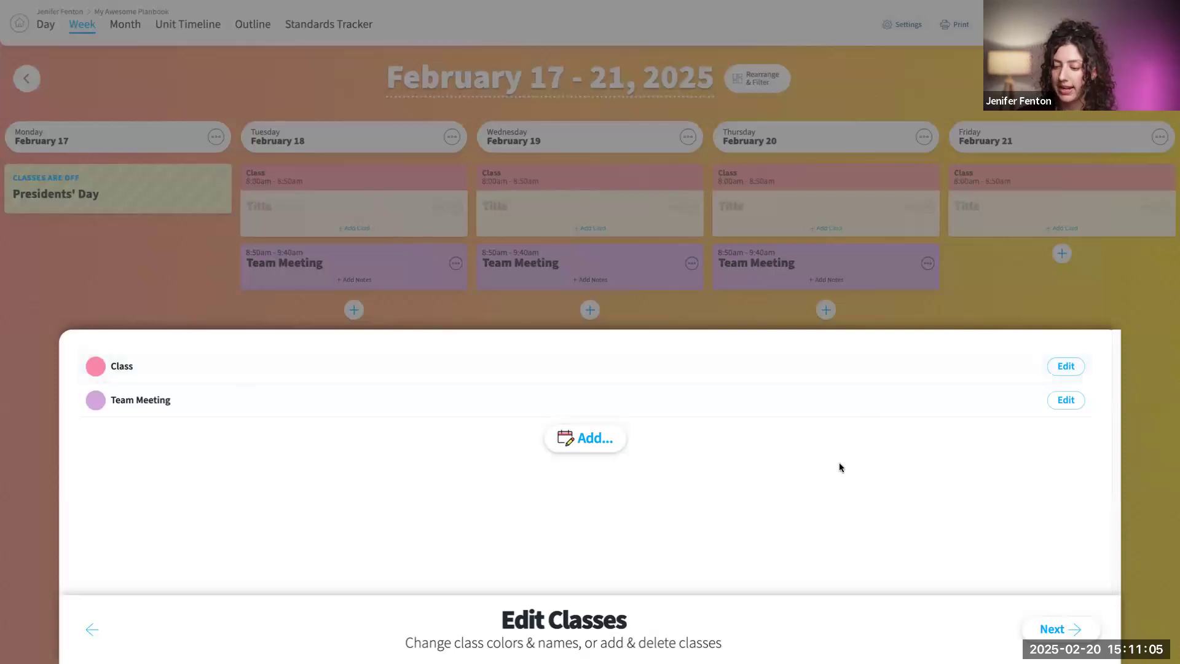
- Proceed to the class schedule adjustment and place Team Meeting before Class on every Tuesday
click(1068, 629)
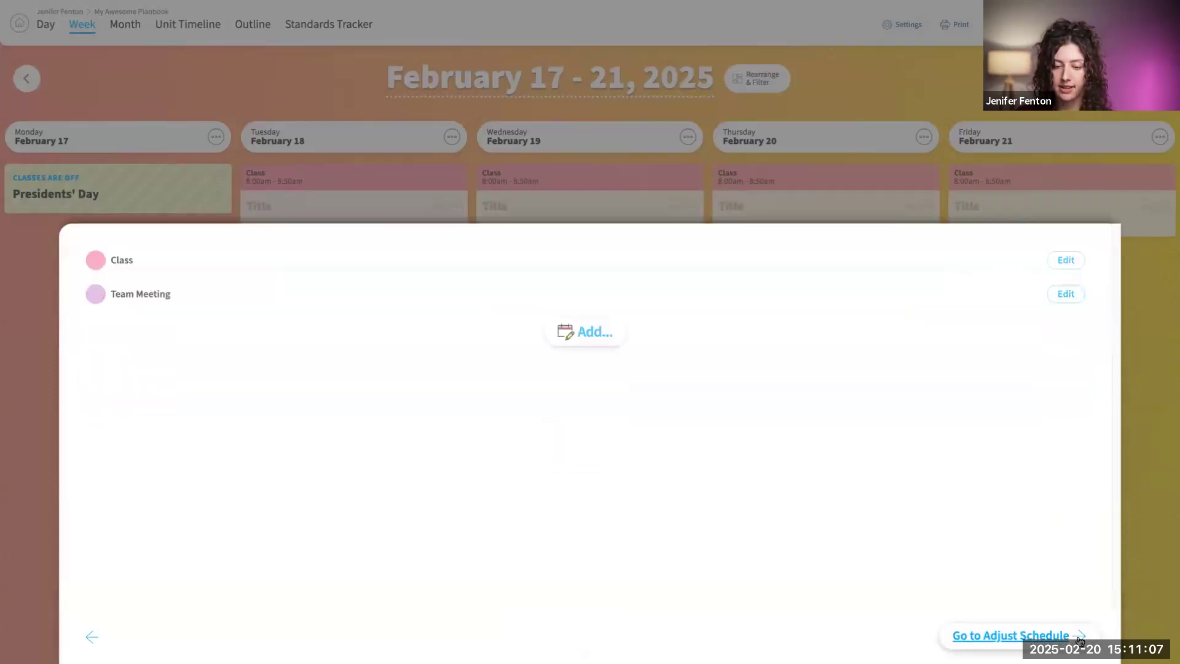
click(1039, 634)
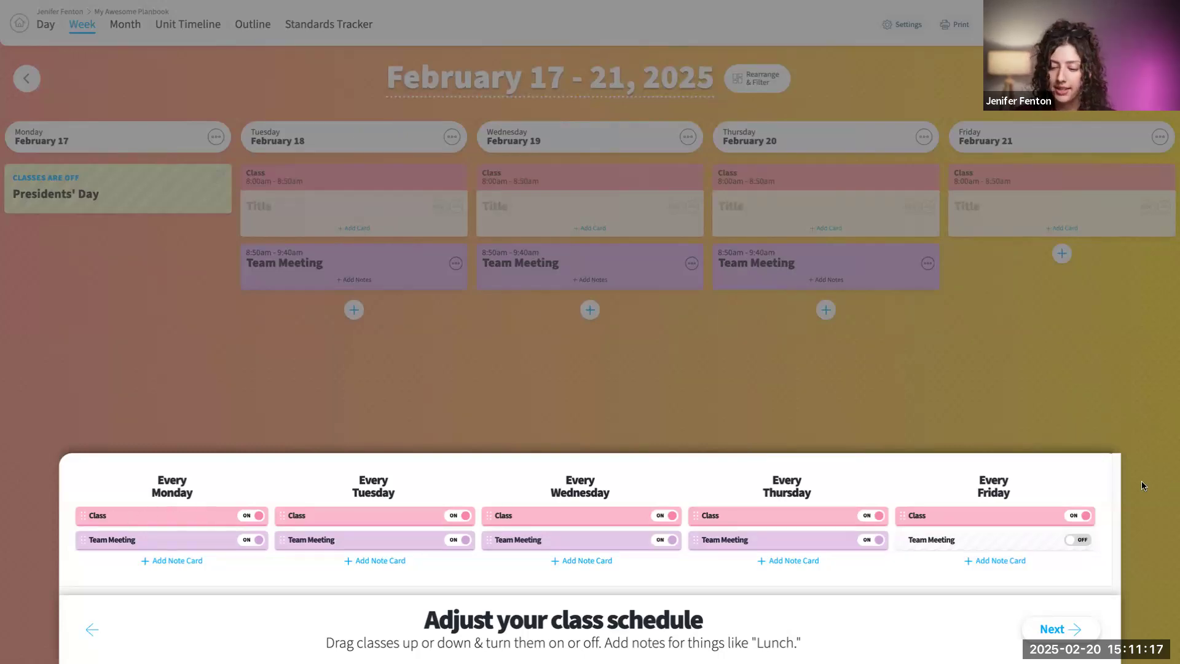
click(456, 516)
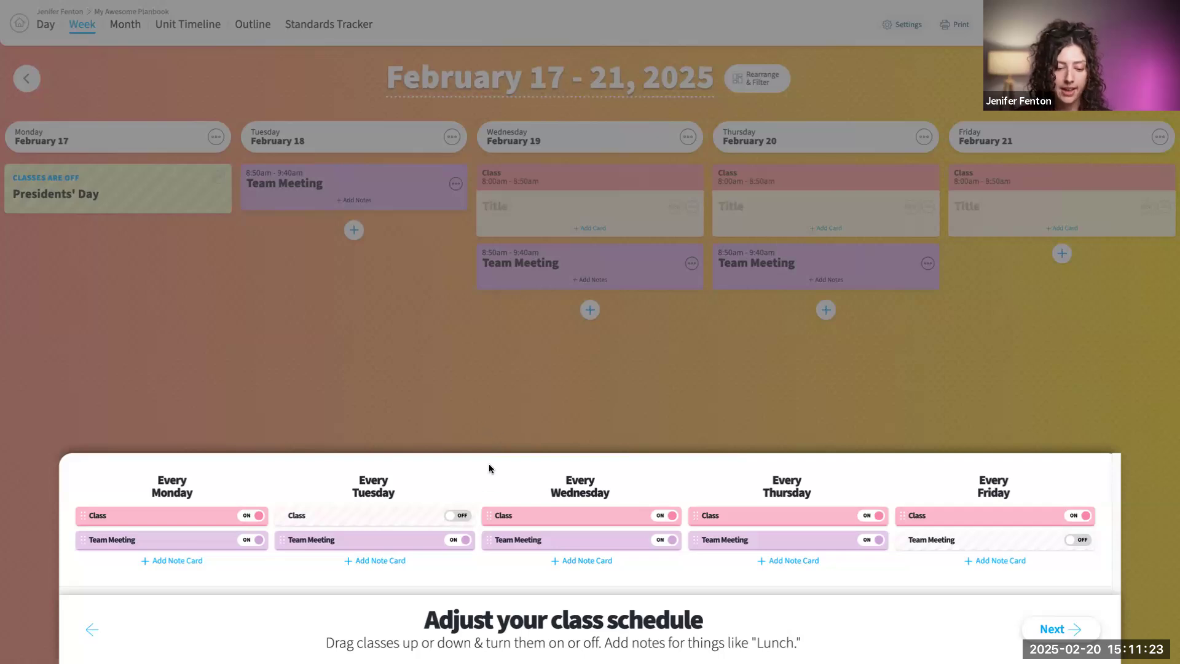
click(462, 516)
drag(369, 541, 377, 517)
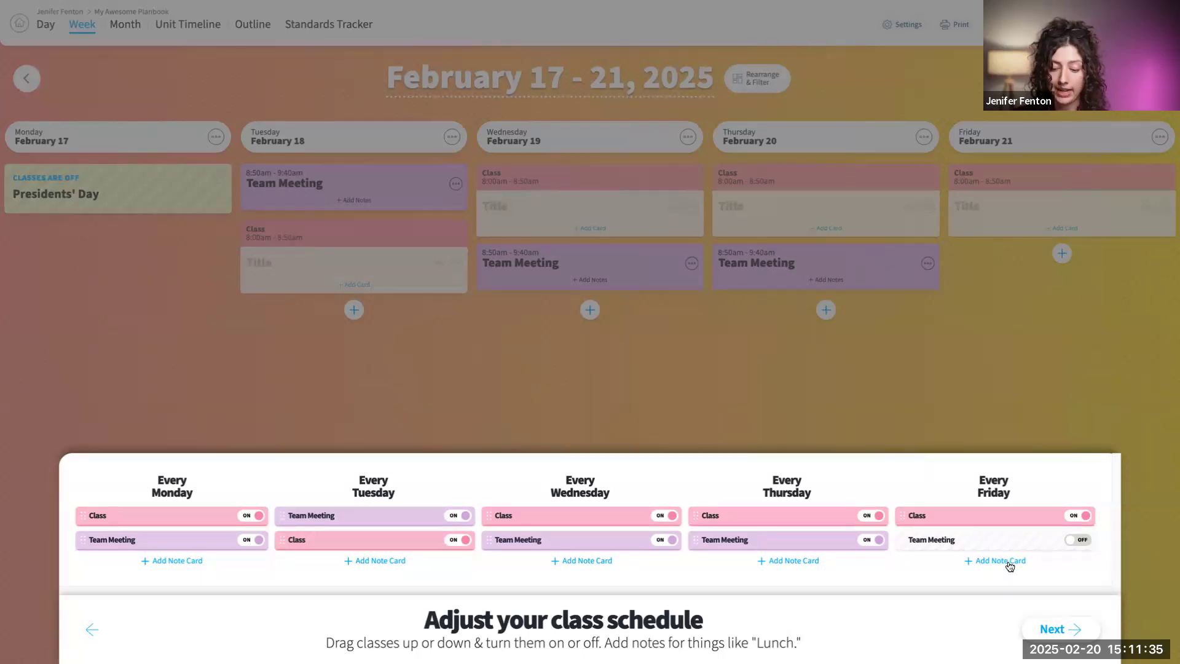
- Proceed to template selection, look through the Specialty Templates, and choose the Minimal Template from the Short and Sweet Templates
click(1069, 633)
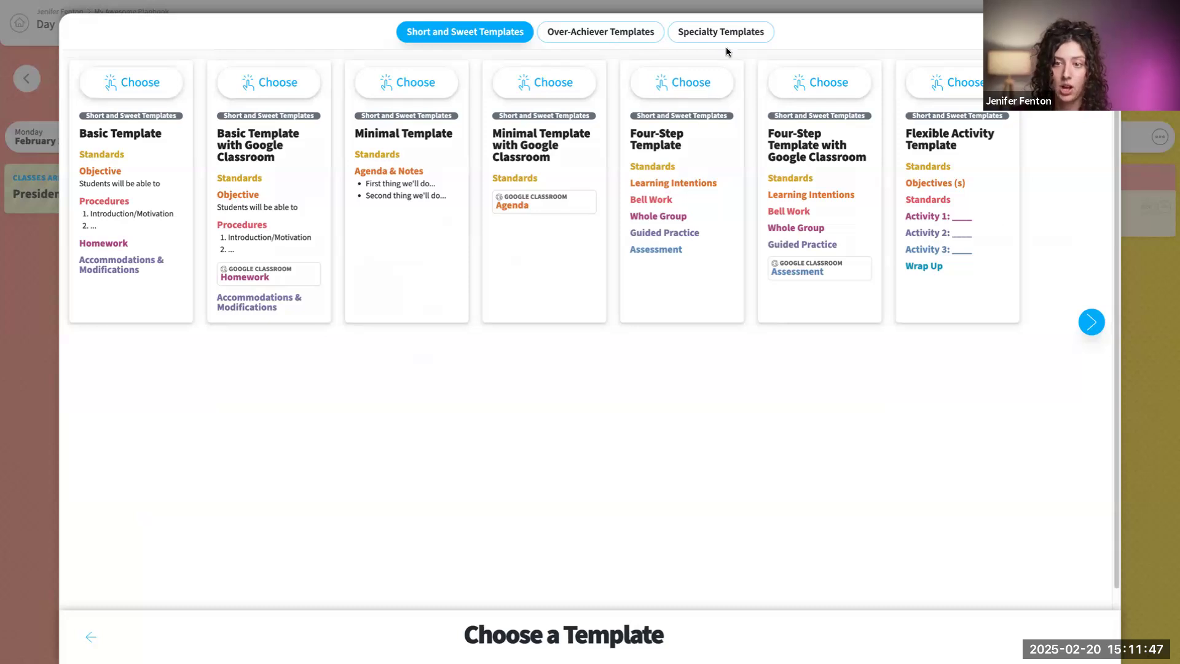
click(686, 38)
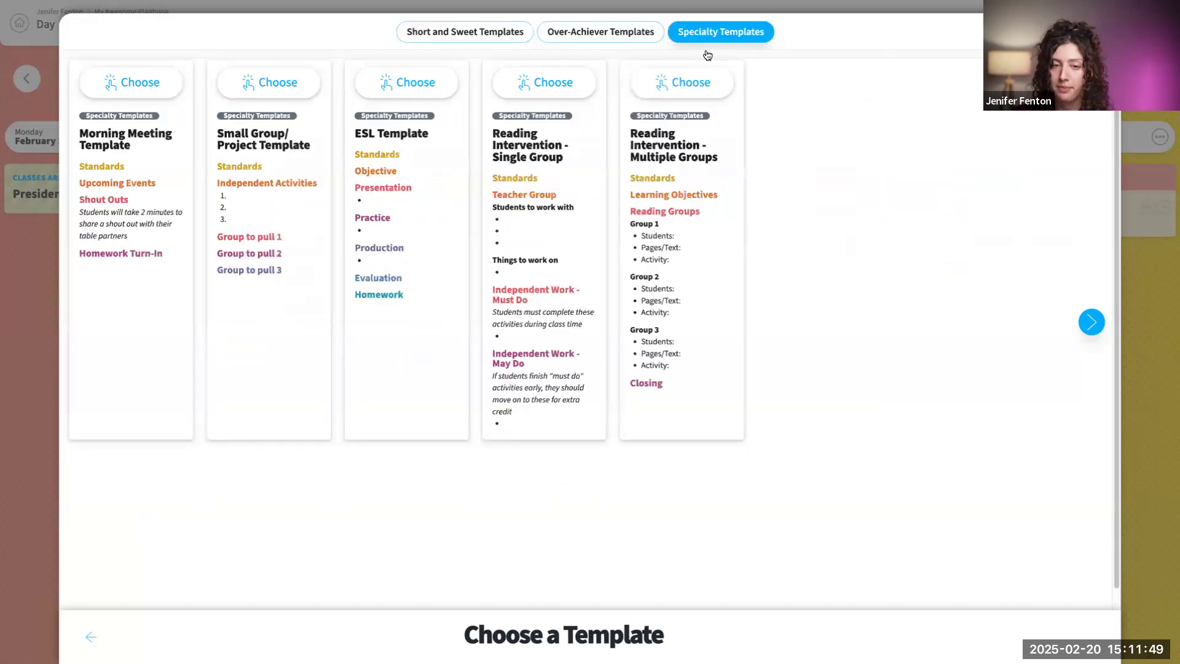
click(505, 38)
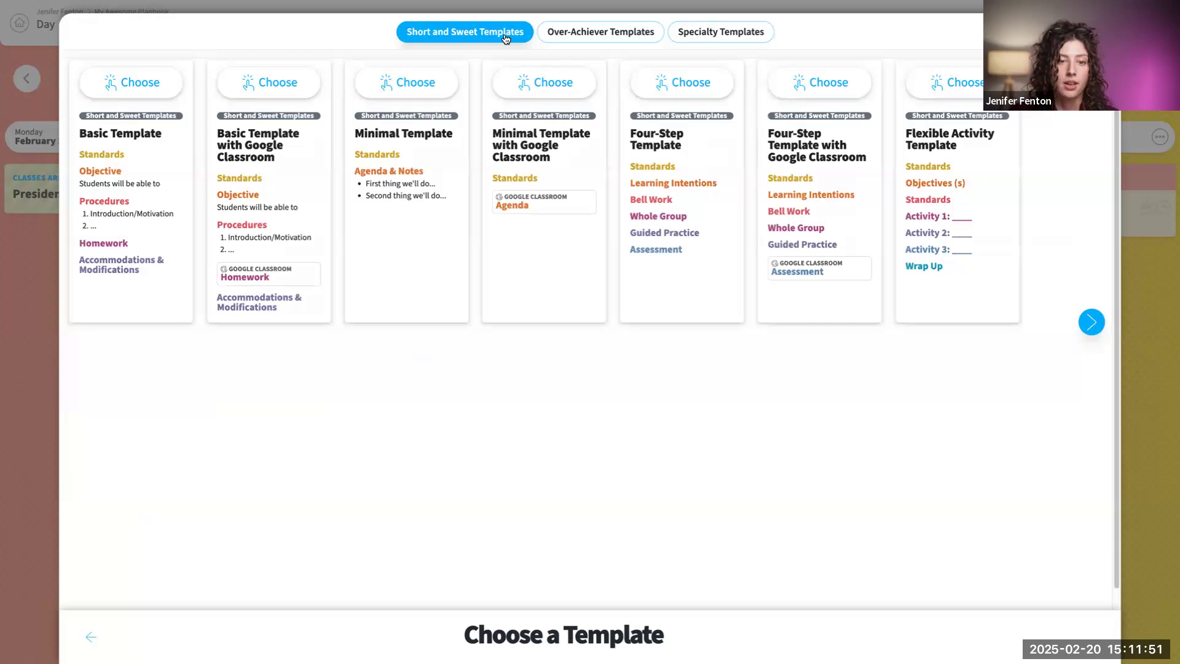
click(407, 80)
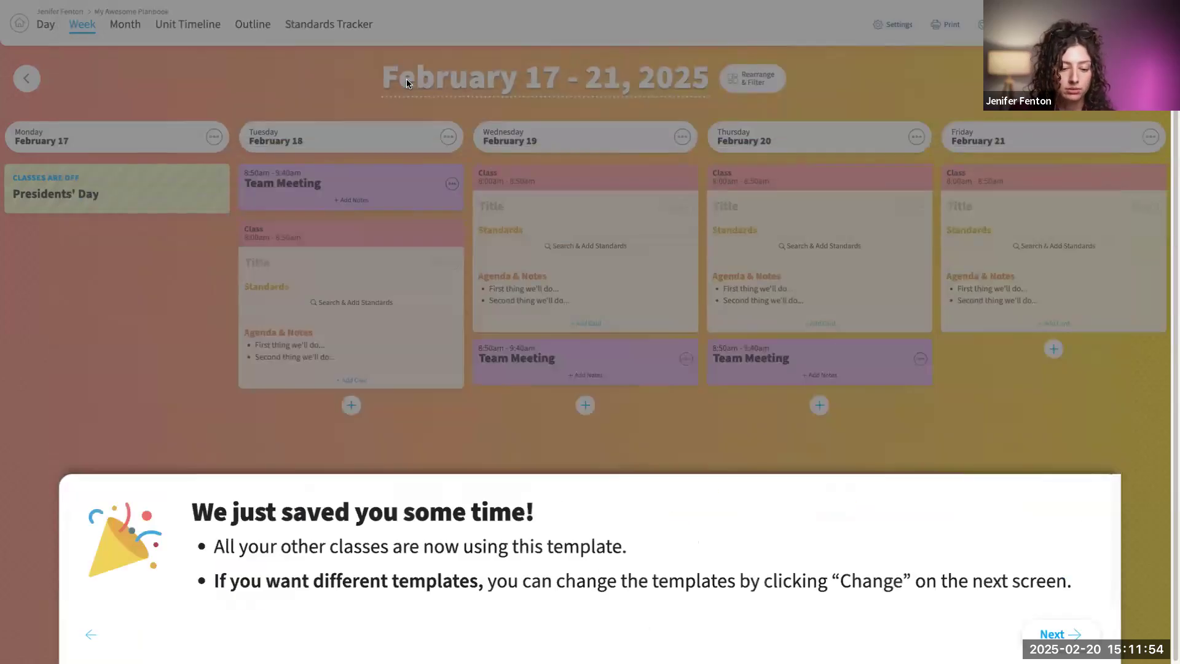
- Proceed to changing or editing templates and review the options for changing Class's template, keeping the Minimal Template
click(1053, 633)
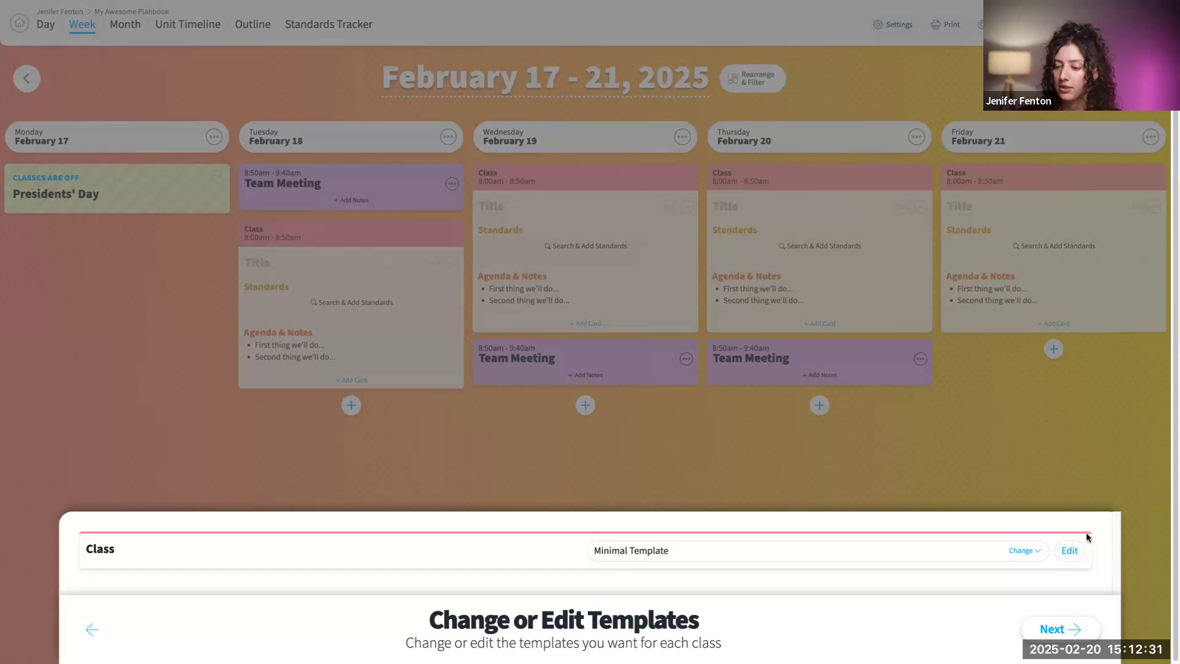
click(1035, 551)
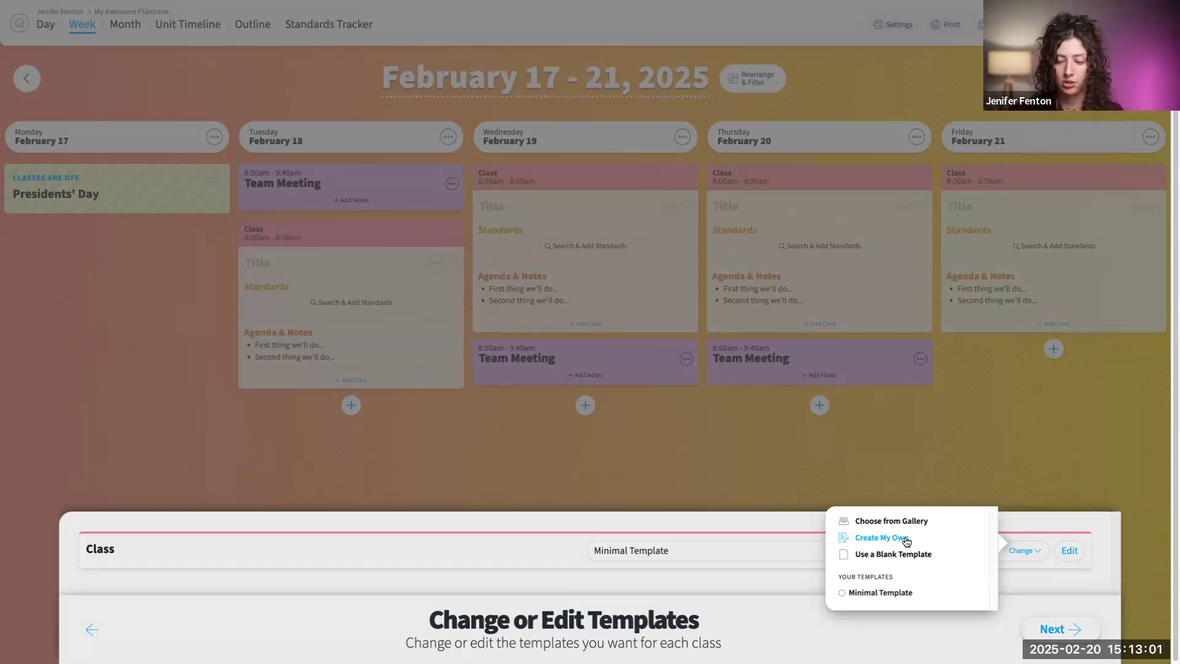
click(1112, 594)
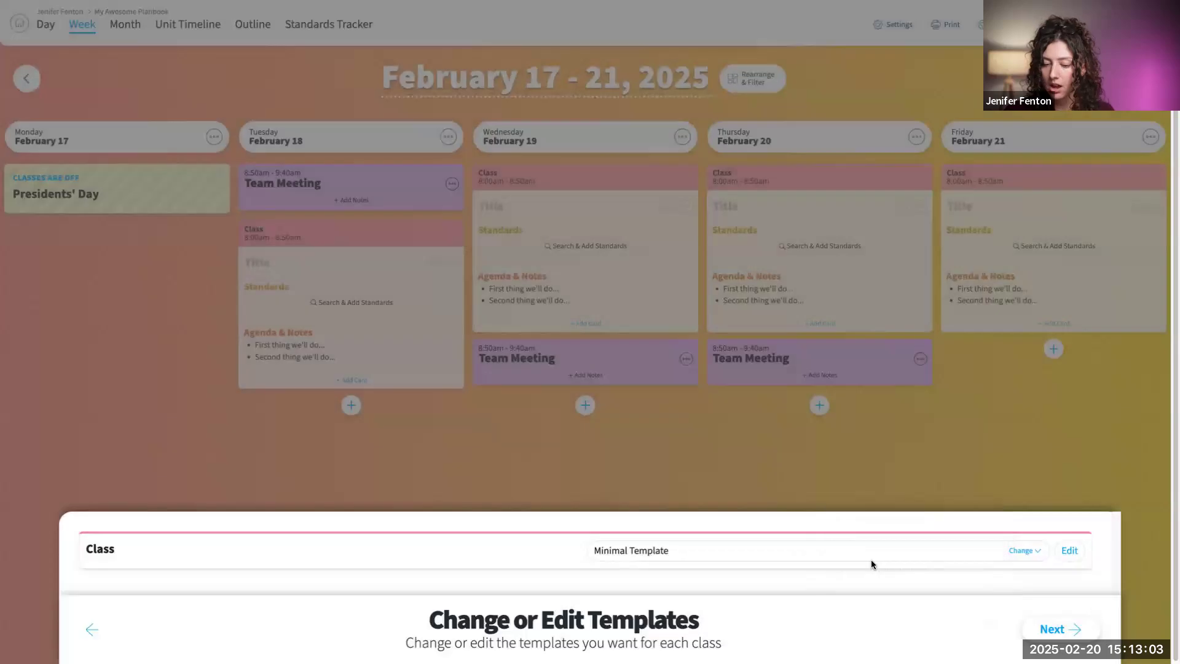
- Open Class's Minimal Template for editing and add a text card titled "Homewok" below Agenda & Notes
click(1070, 551)
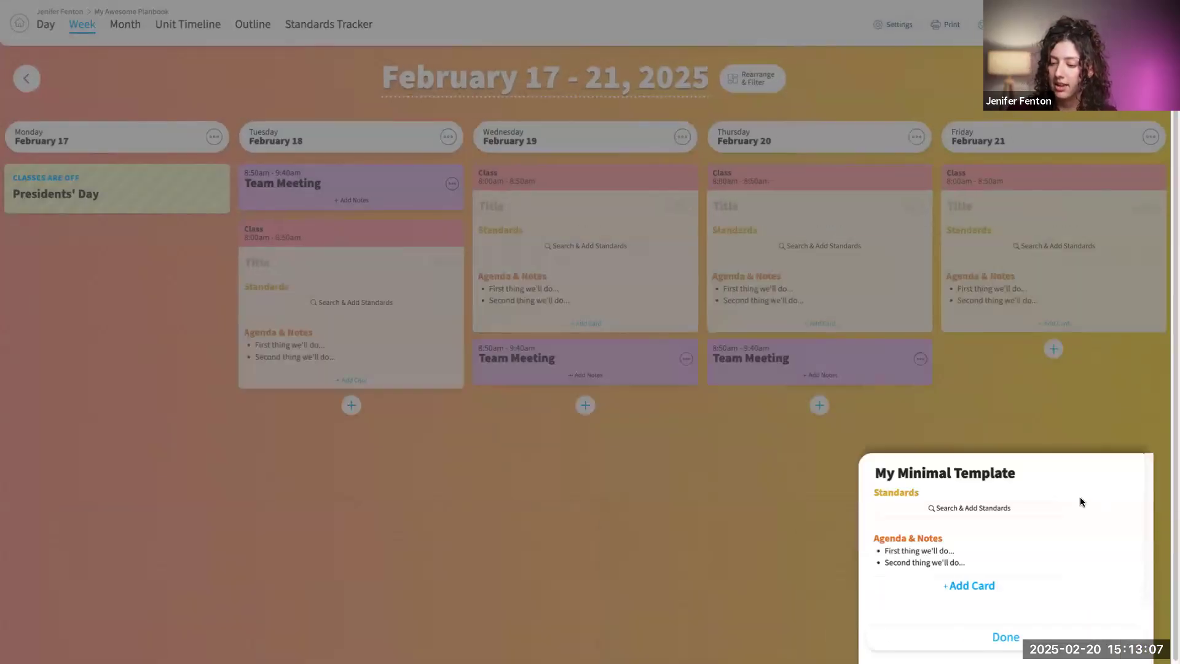
click(980, 592)
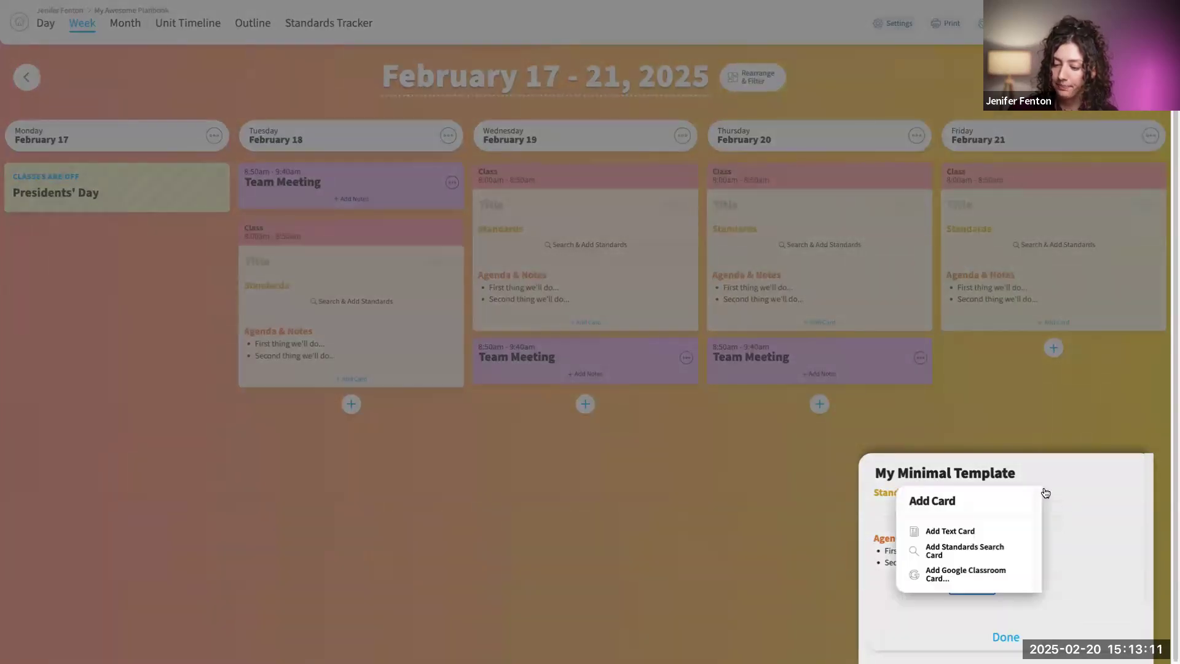
click(1036, 532)
click(927, 551)
text(Homewok)
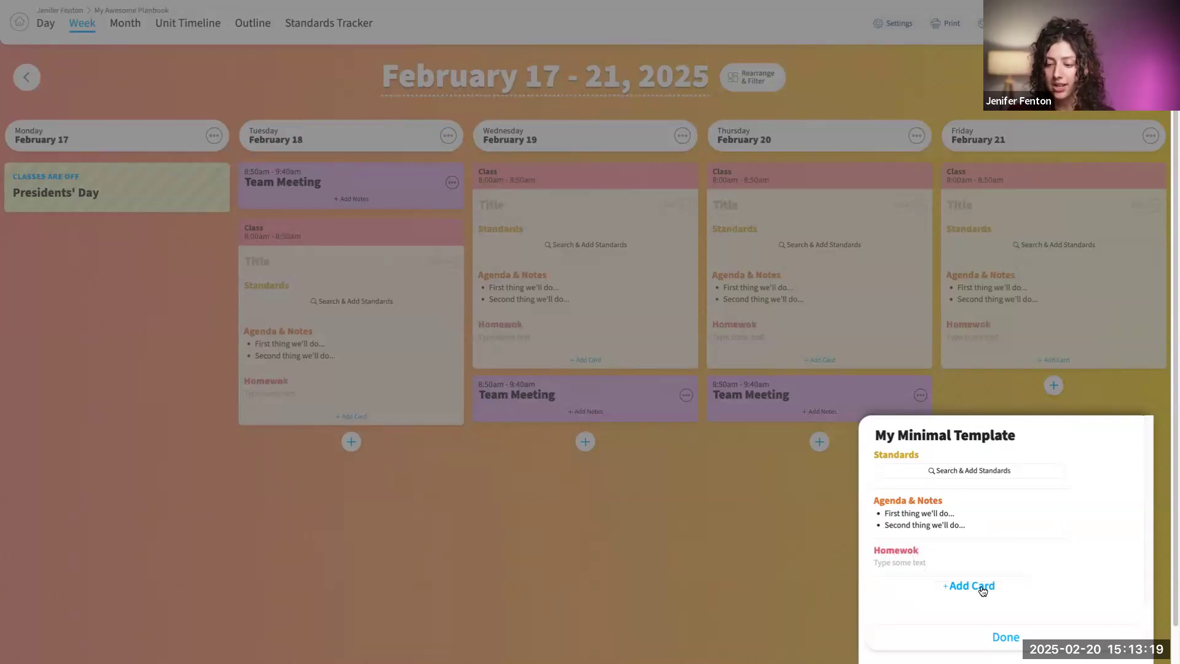
- Enter "text" as the body of the Homewok card and add another text card below it
mouse_move(945, 549)
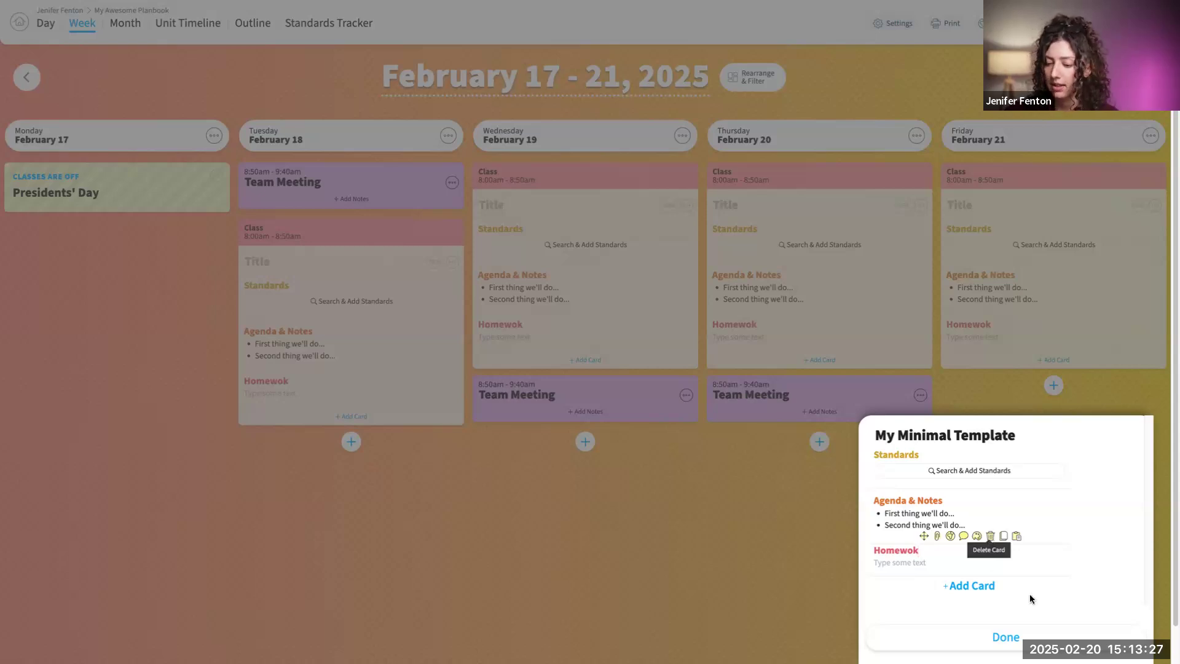
click(903, 563)
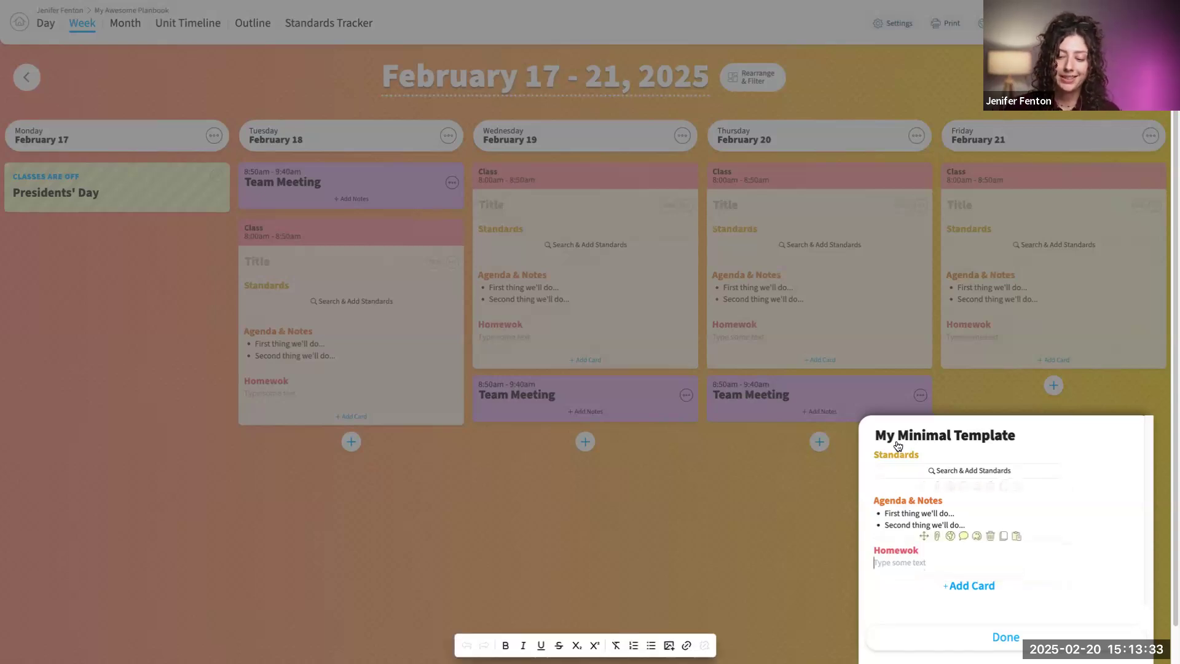
text(text)
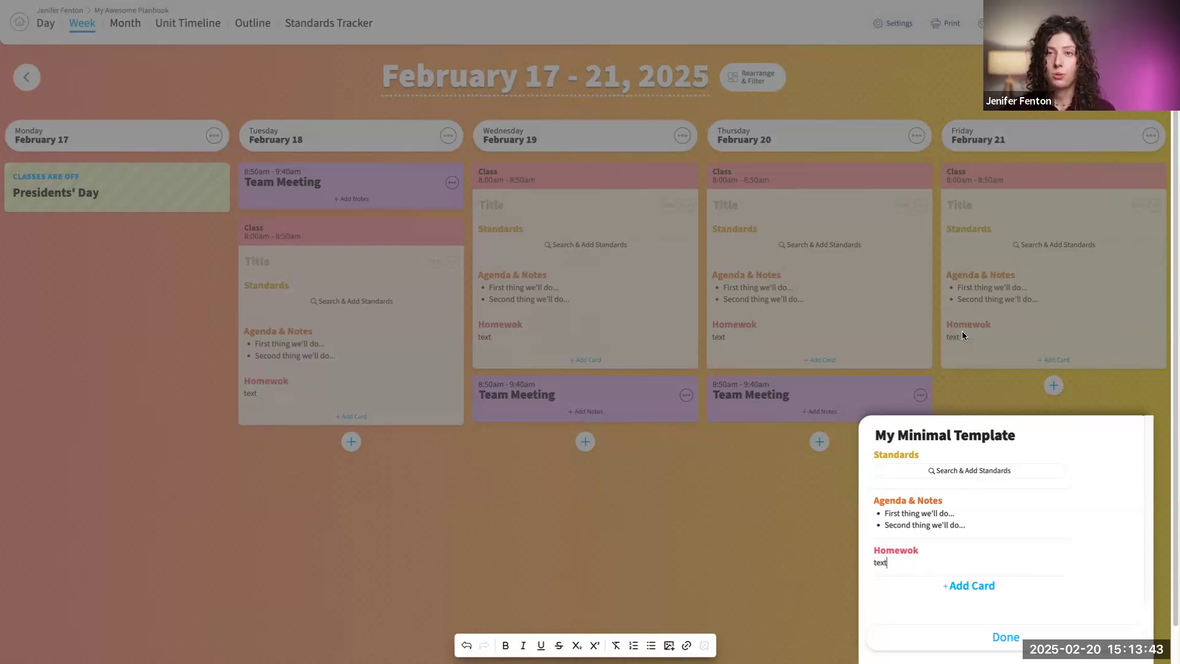
mouse_move(963, 507)
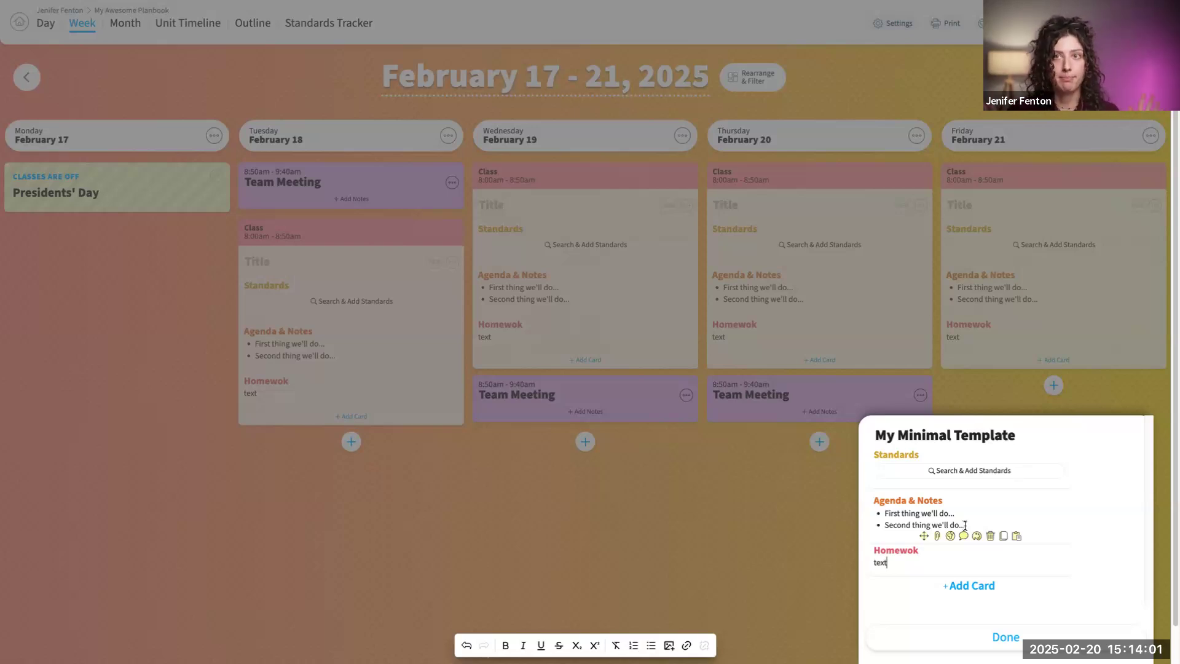
click(988, 589)
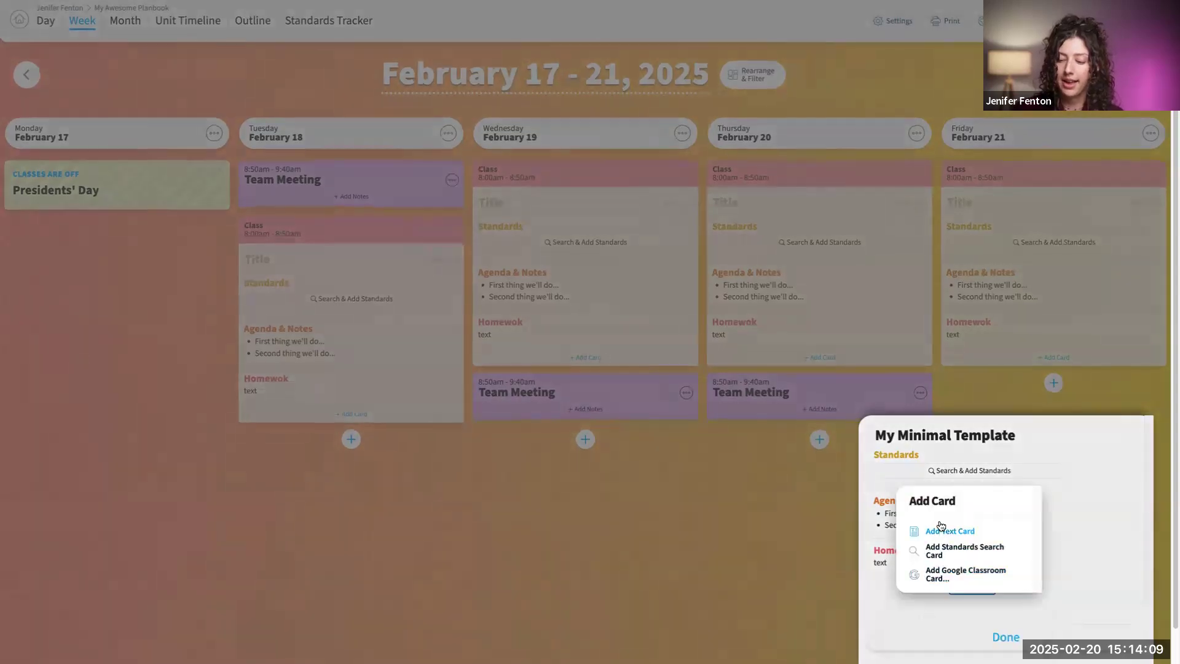
click(950, 531)
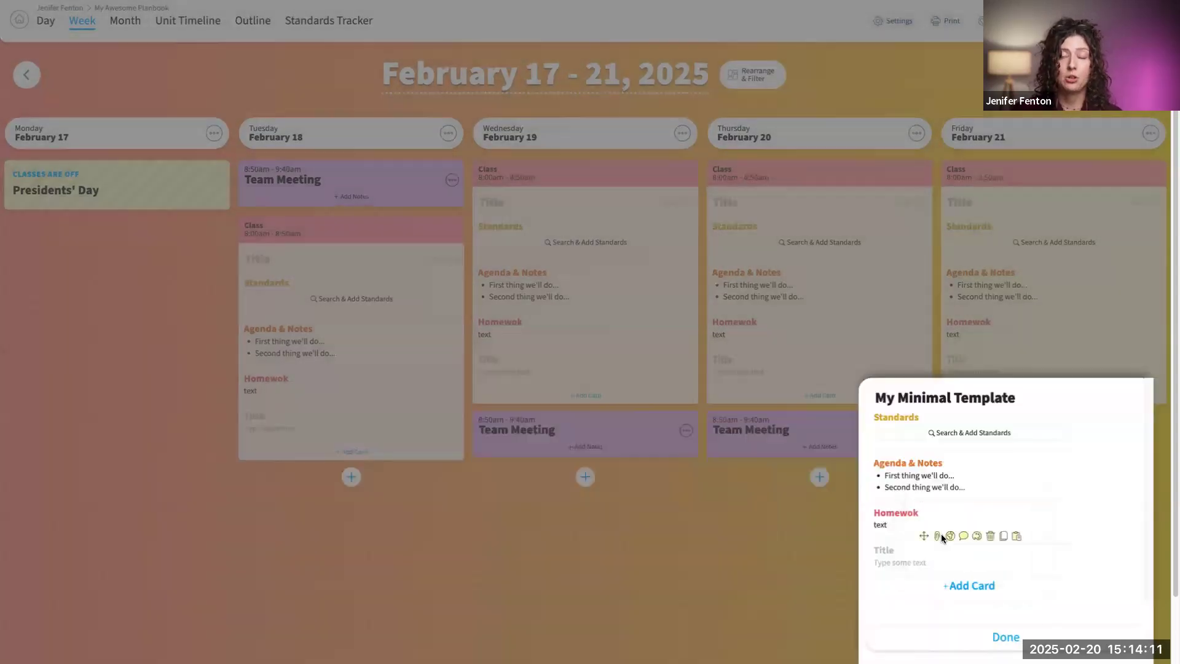
click(884, 550)
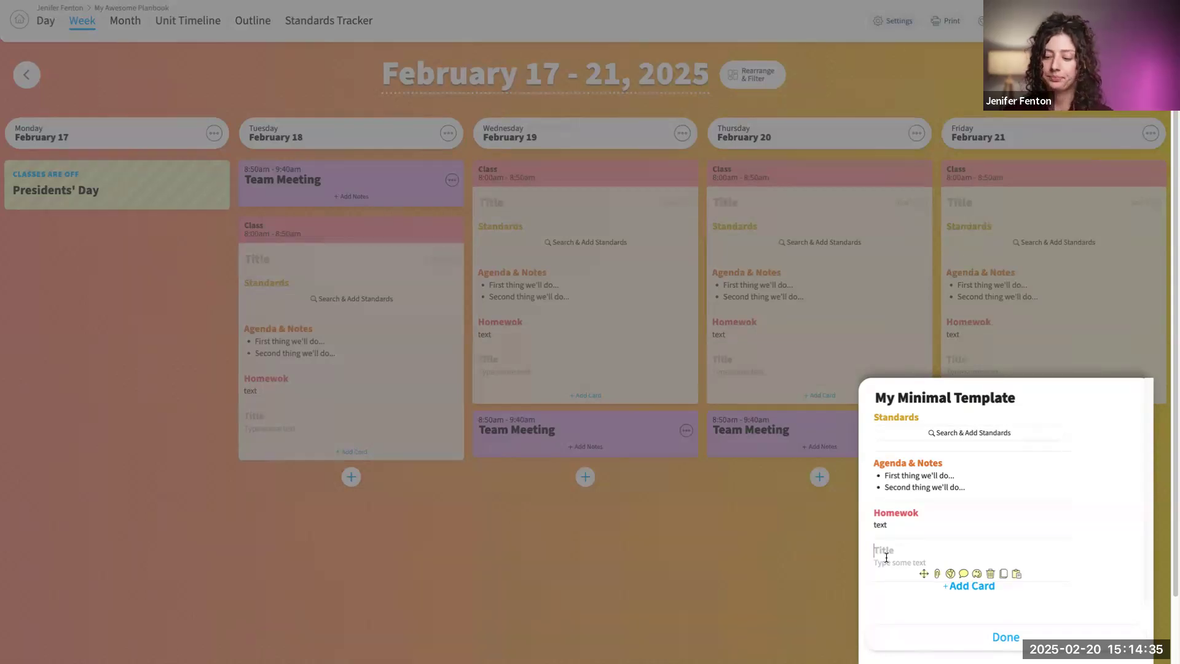
- Start attaching a file from other sources to the new untitled card and search Unsplash for "cute dog"
click(936, 575)
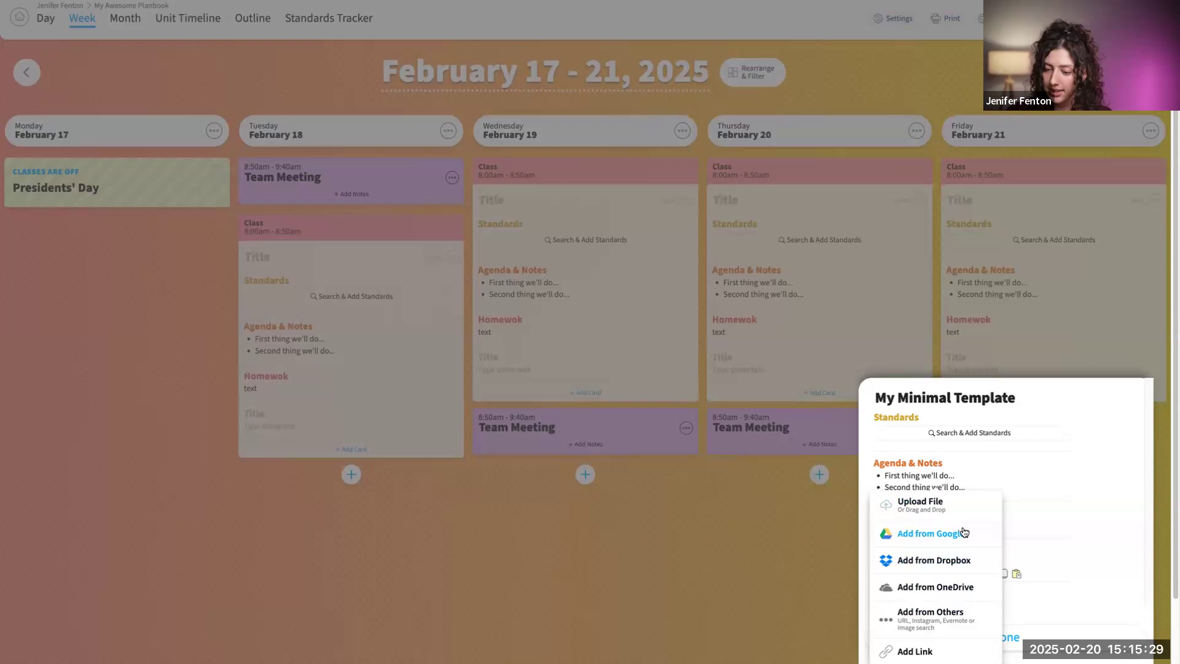
click(933, 620)
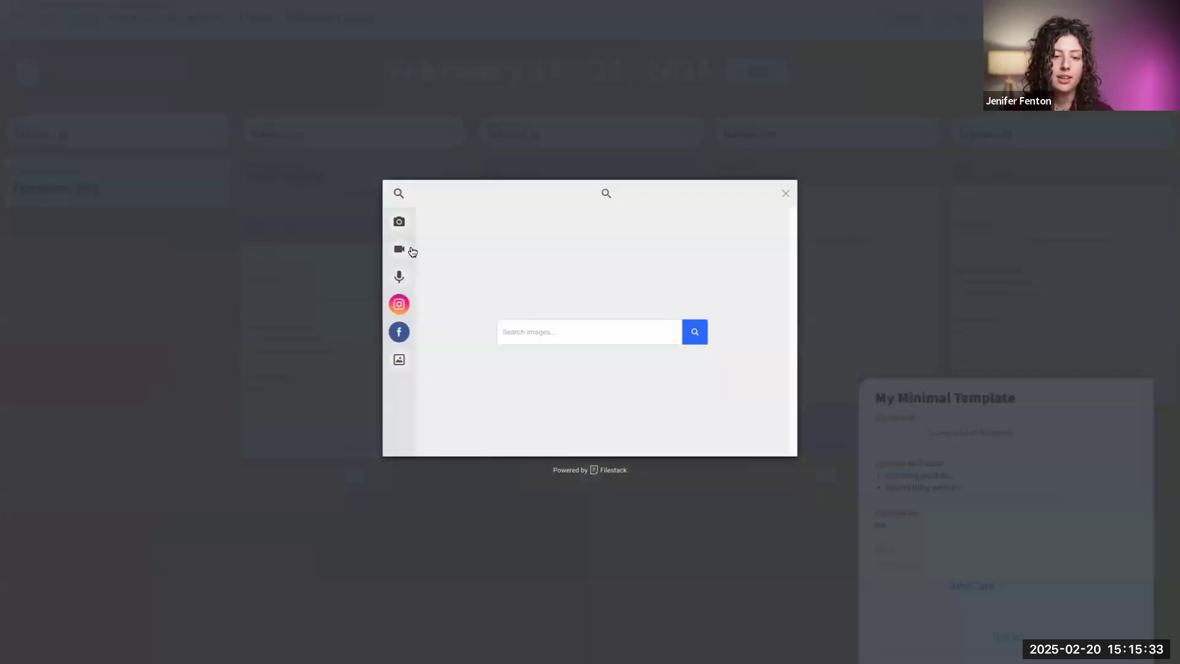
mouse_move(396, 196)
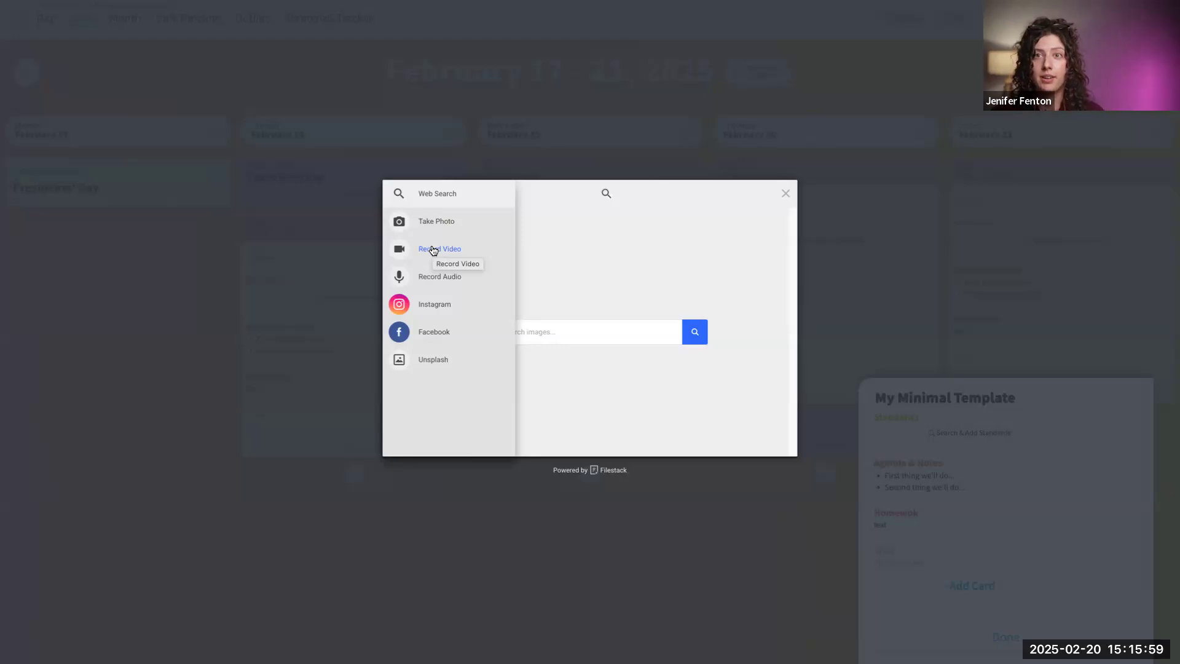
click(422, 359)
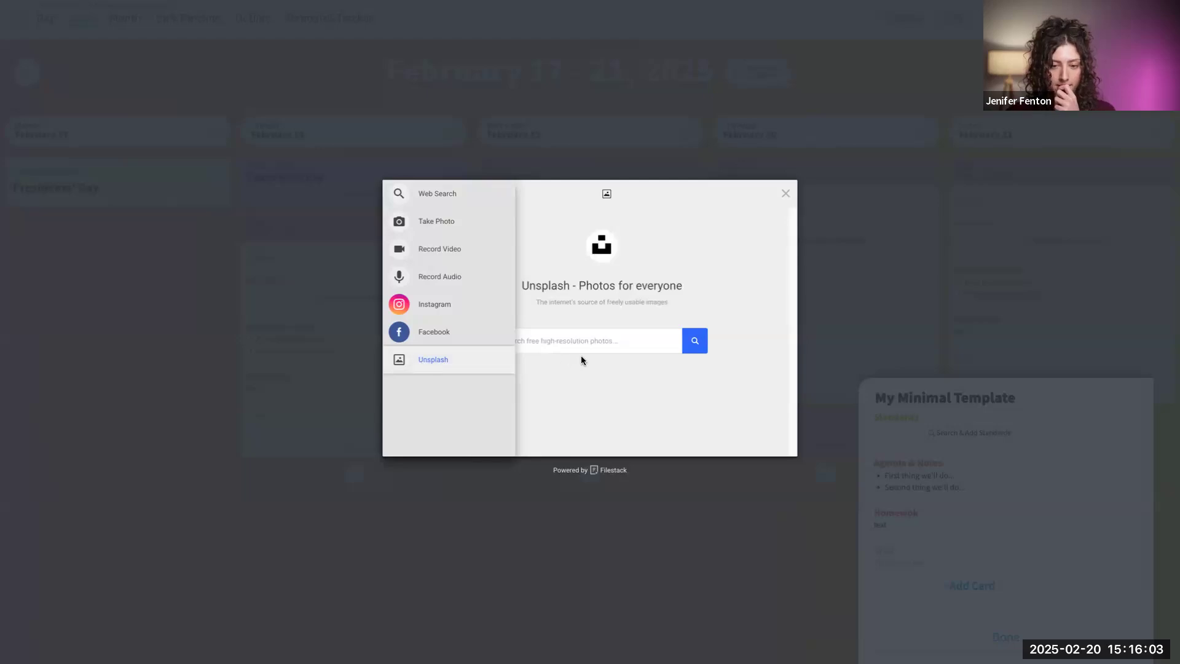
click(612, 345)
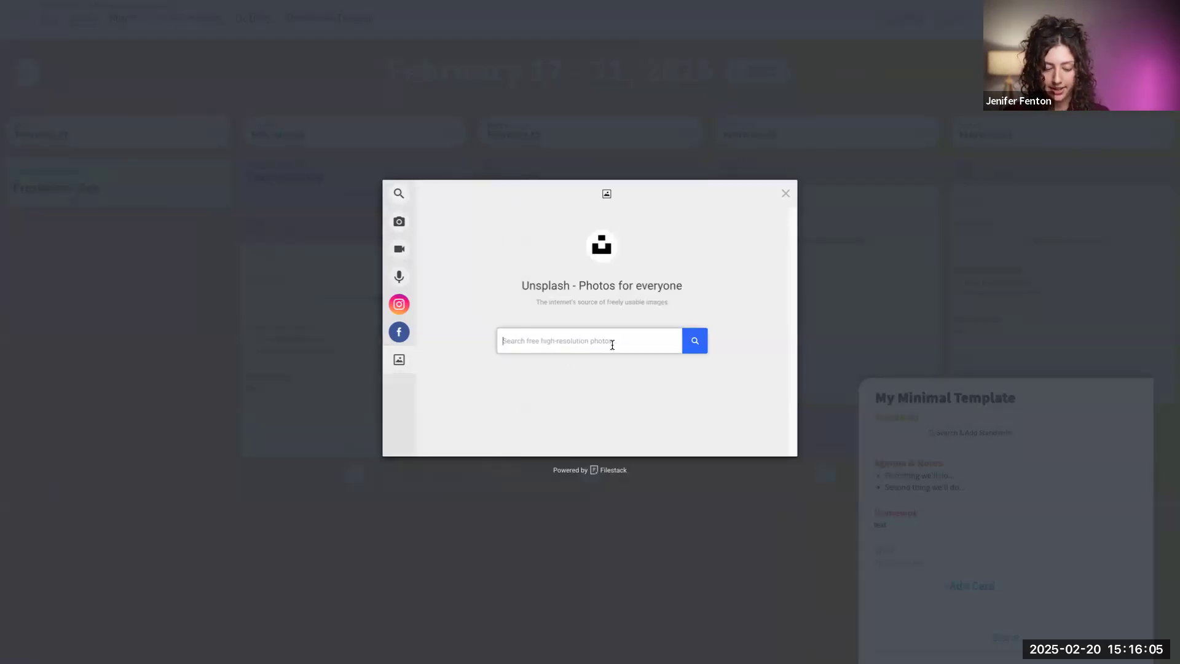
text(cute dog)
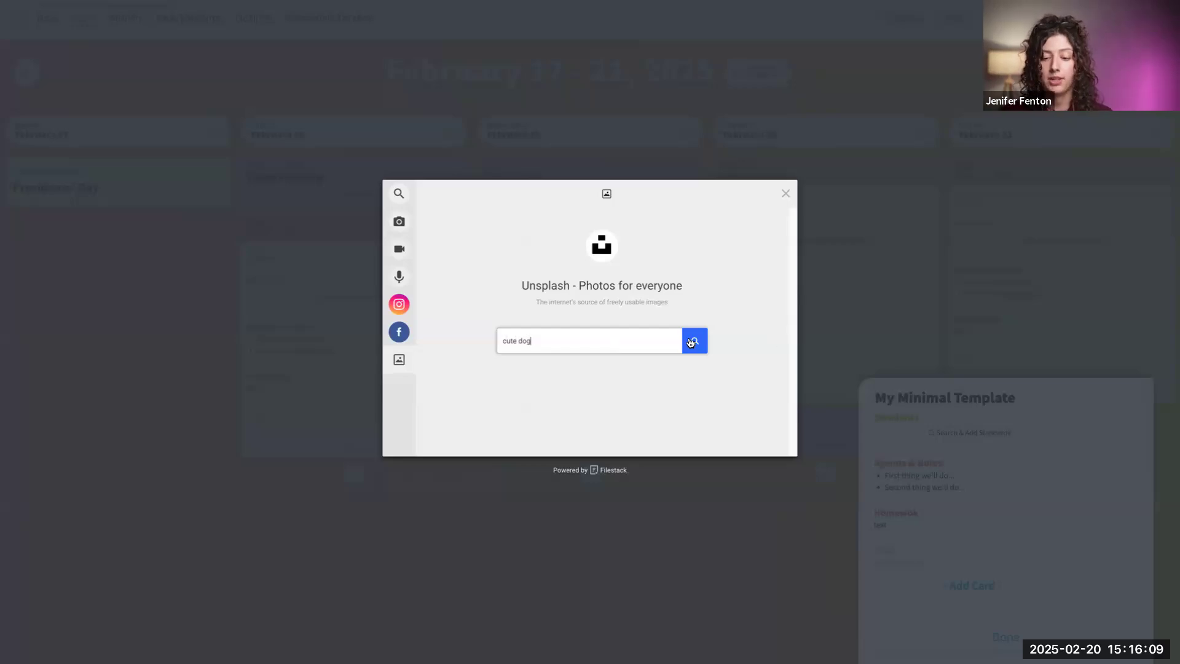
click(690, 342)
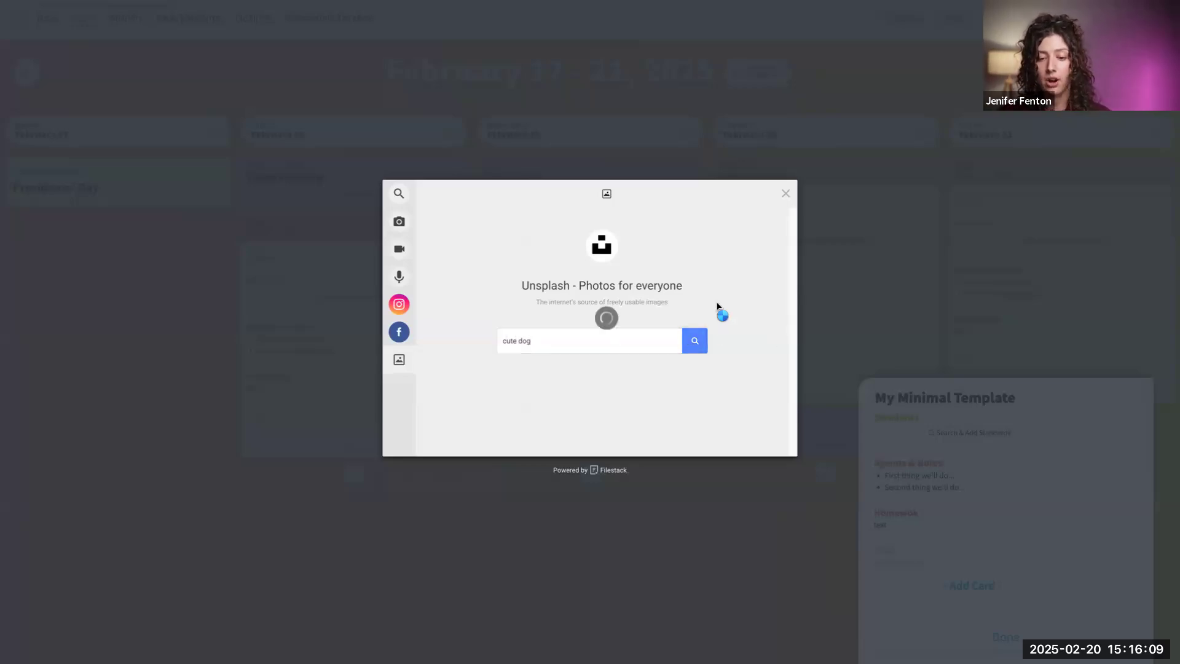
- Select the second dog photo in the first row of results and upload it as the card's attachment
click(549, 317)
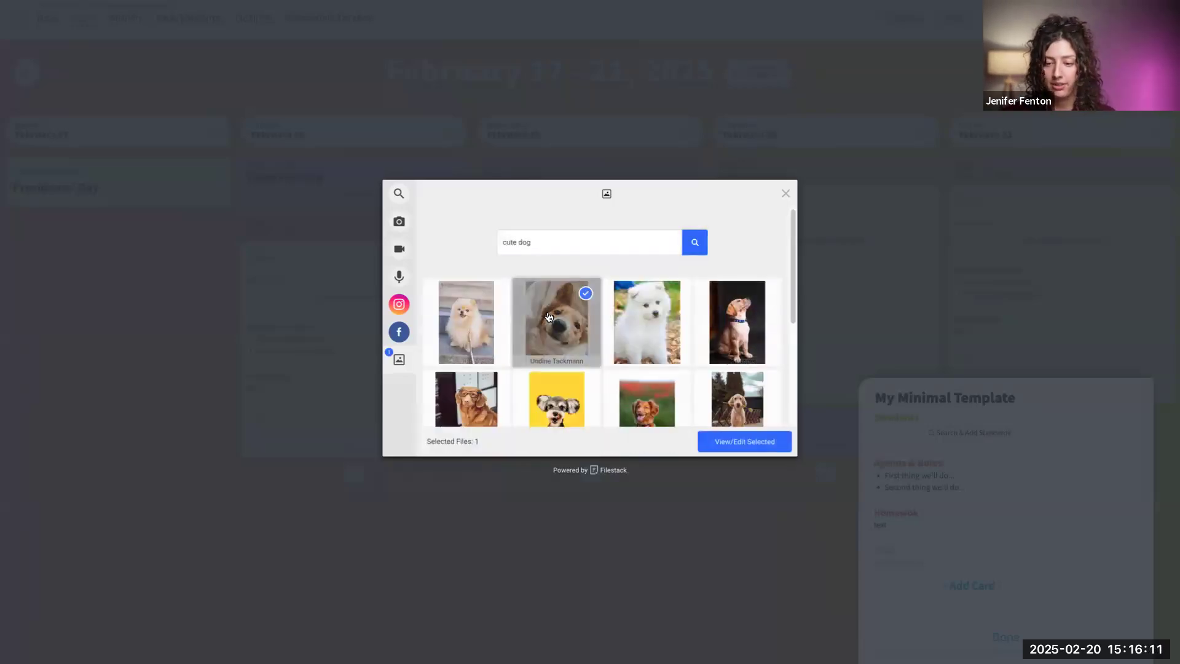
click(769, 444)
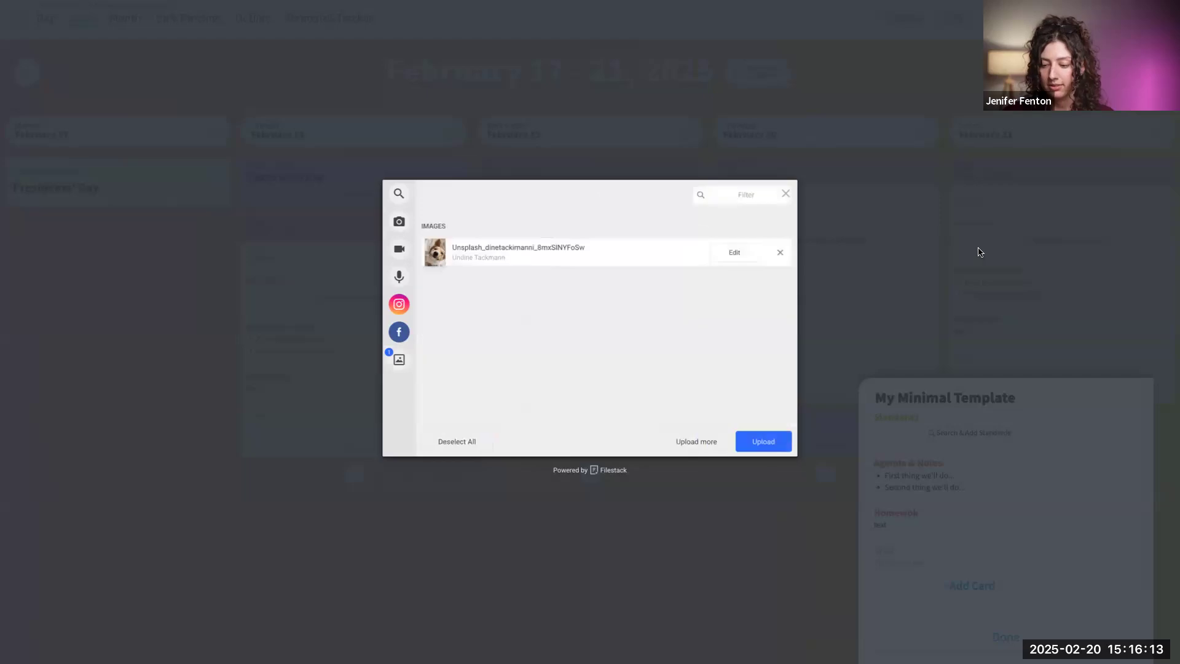
click(762, 441)
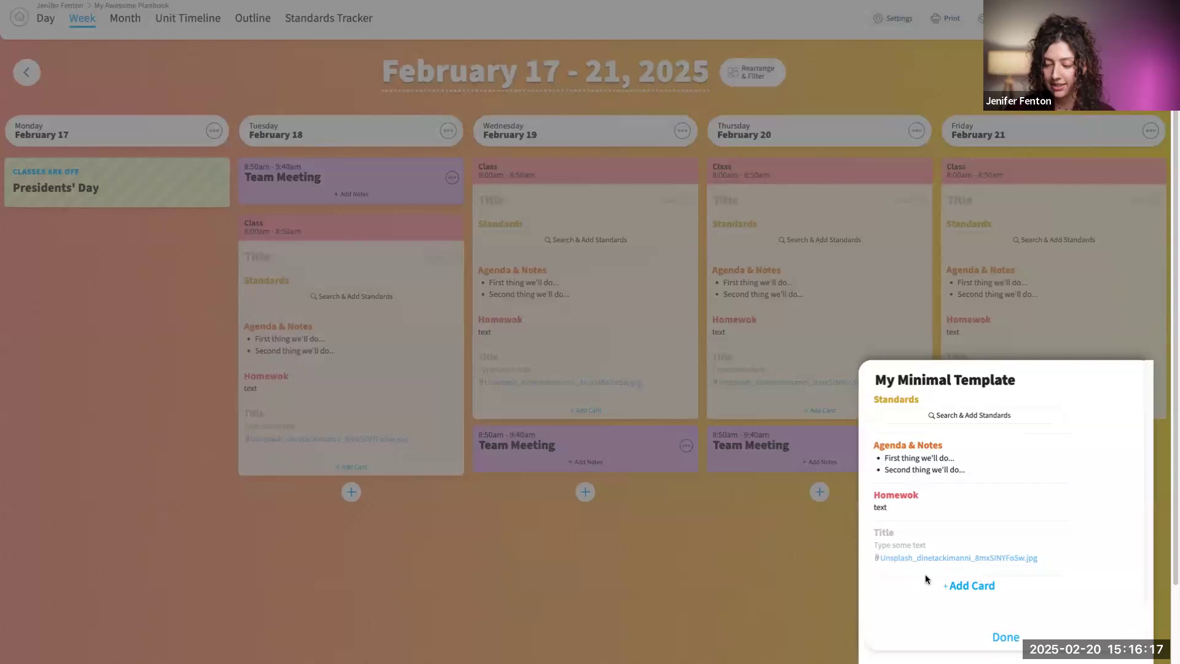
mouse_move(976, 564)
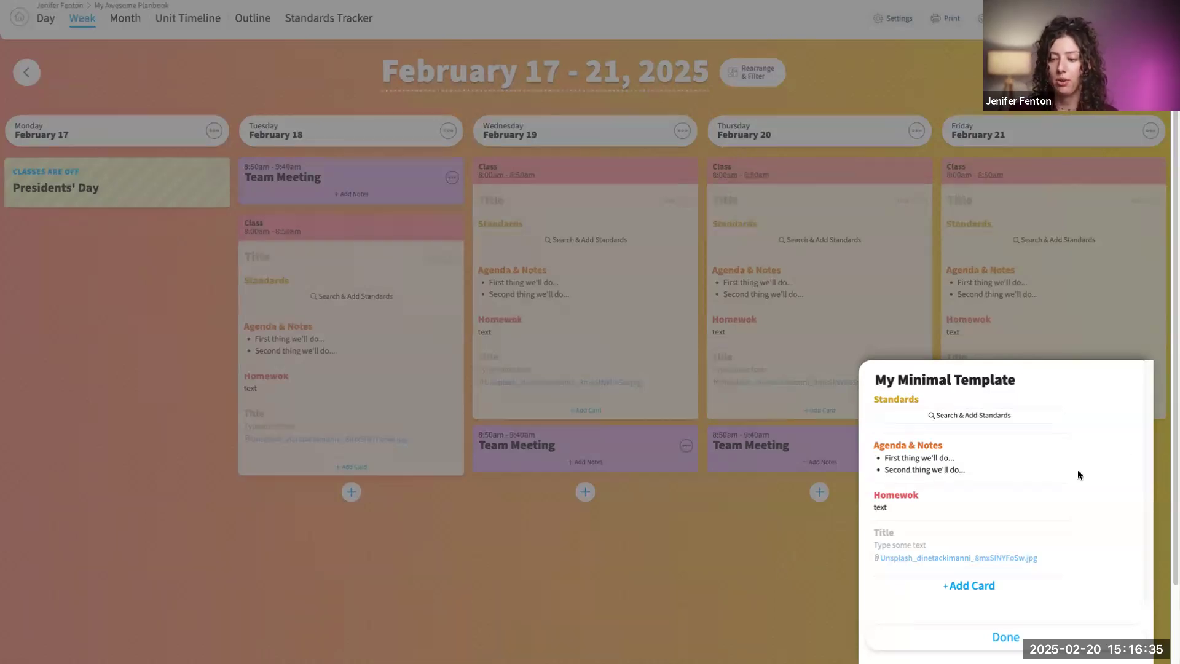
- Finish the template edits and the planbook setup, and review the options in the planbook's settings
click(599, 648)
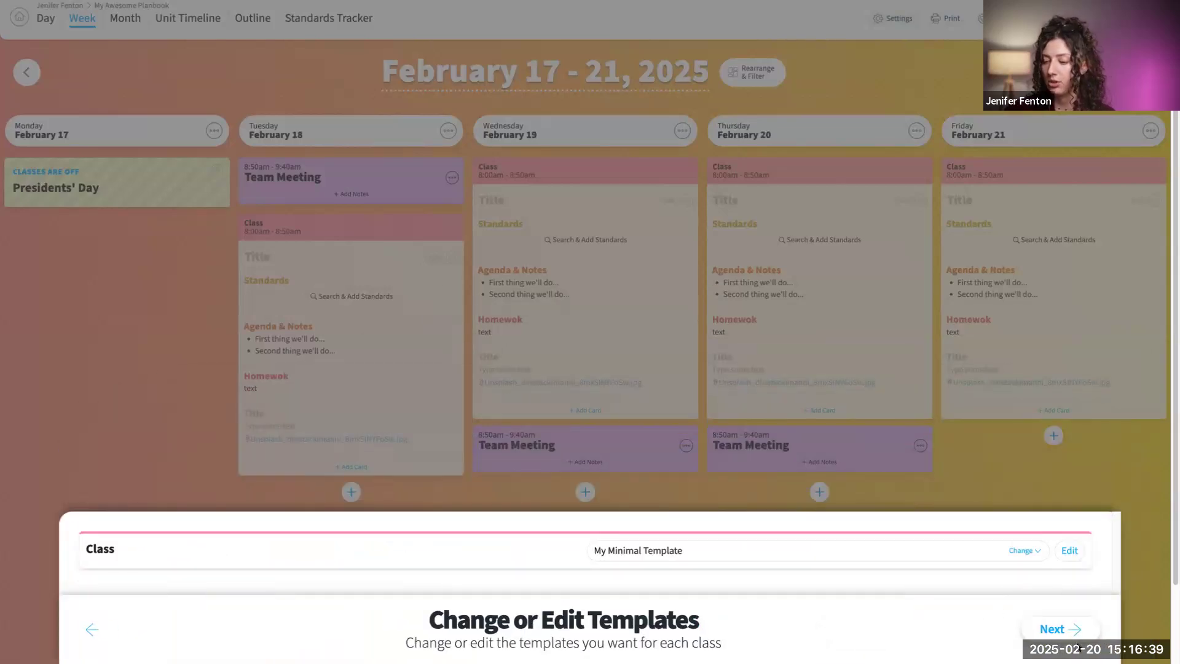
click(1074, 628)
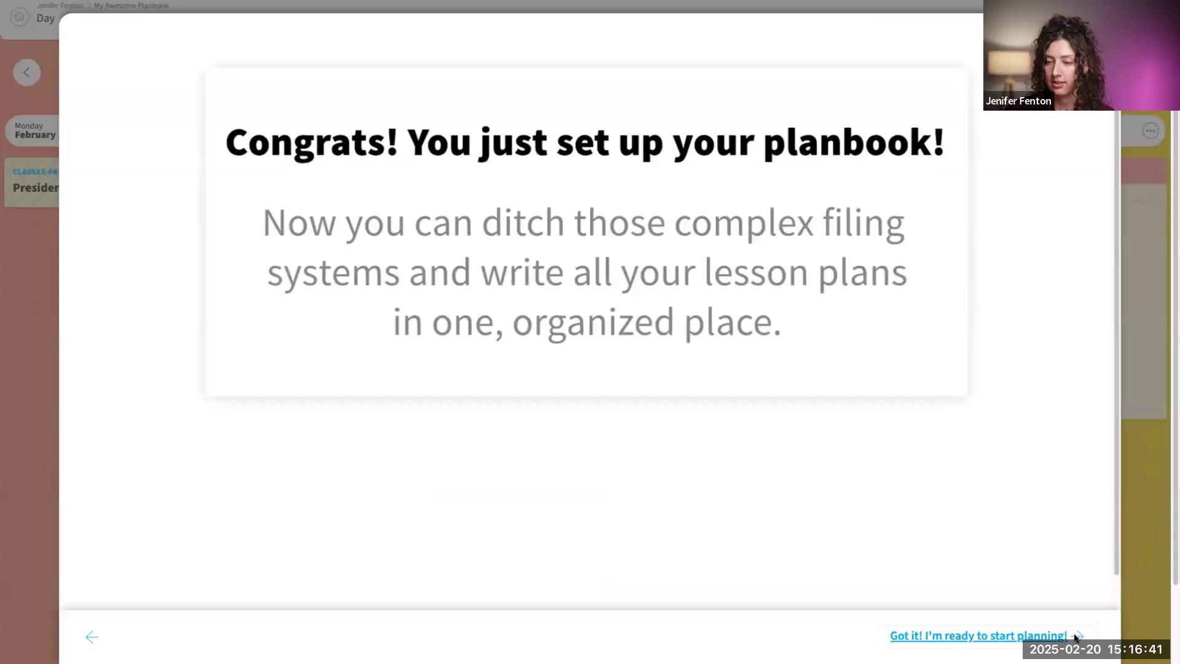
click(1074, 637)
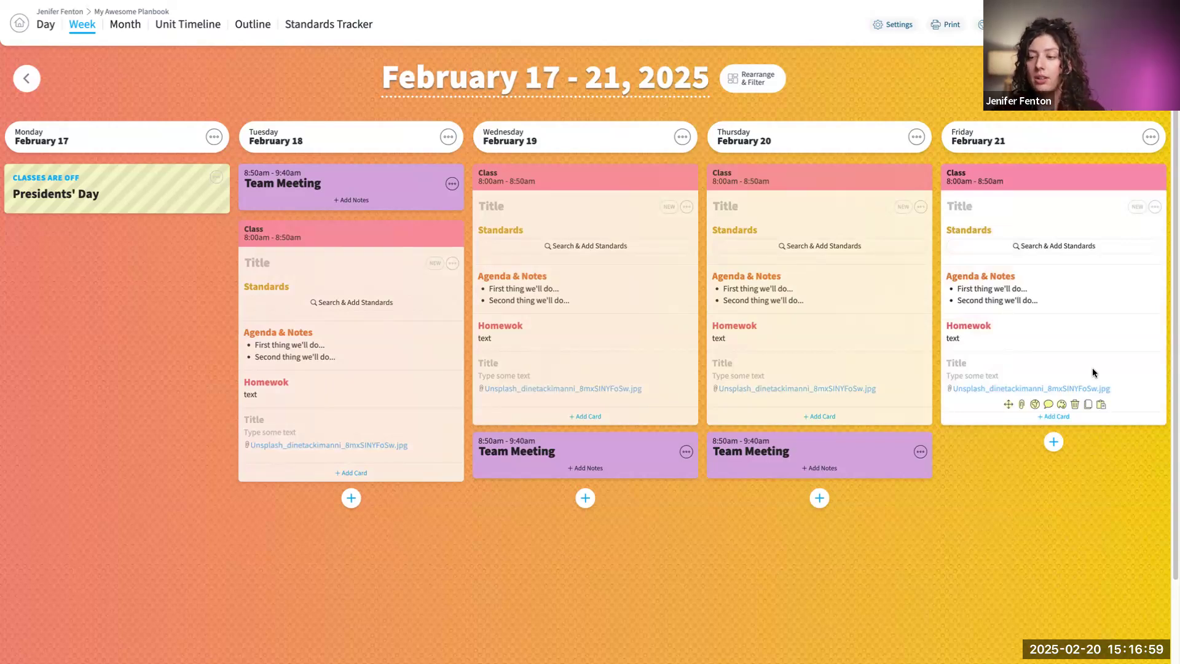
click(898, 25)
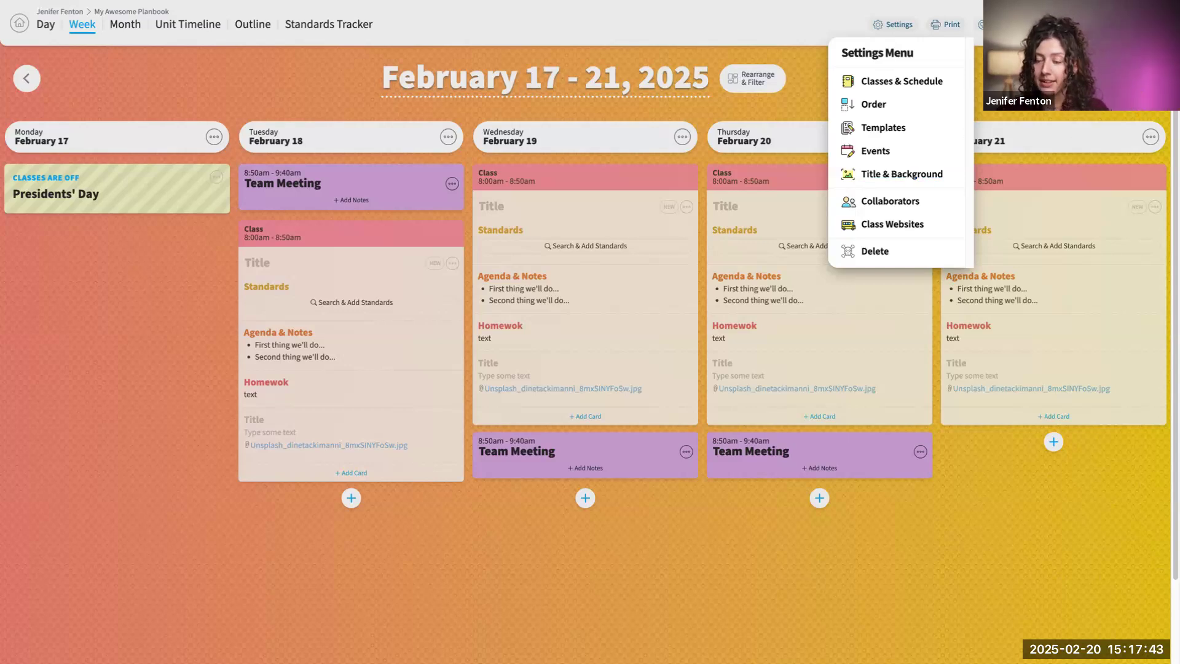
click(1055, 148)
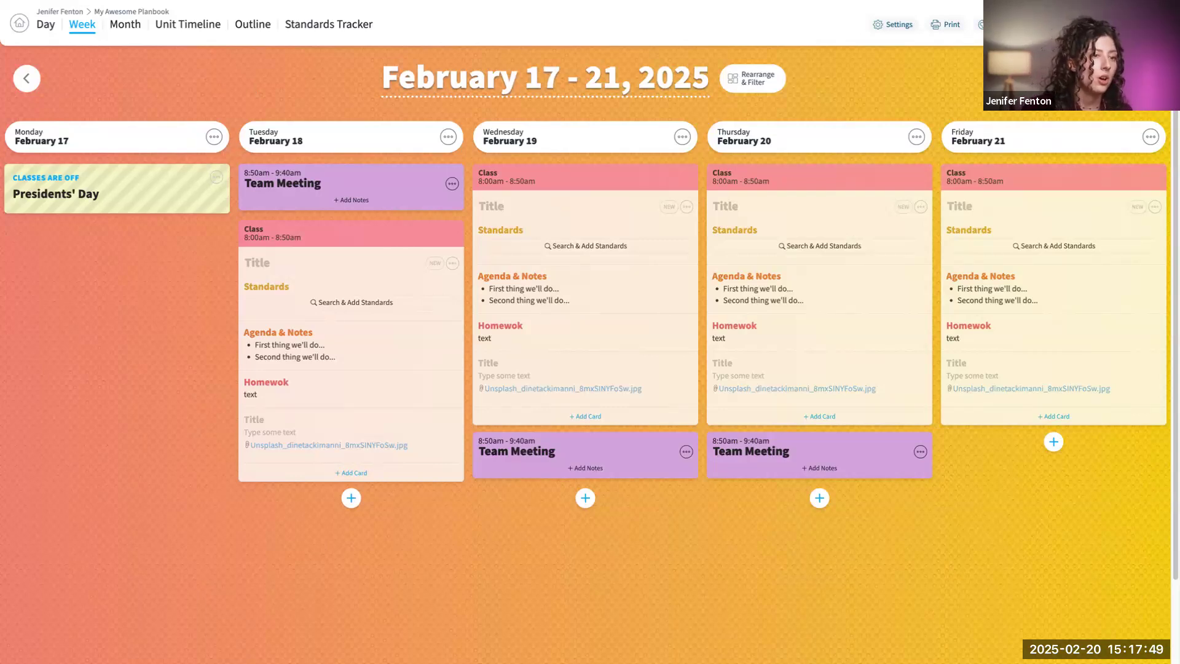
- Return to the planbooks overview and create another 2024-2025 planbook with a rotating A Day/B Day schedule, Monday to Friday
click(16, 28)
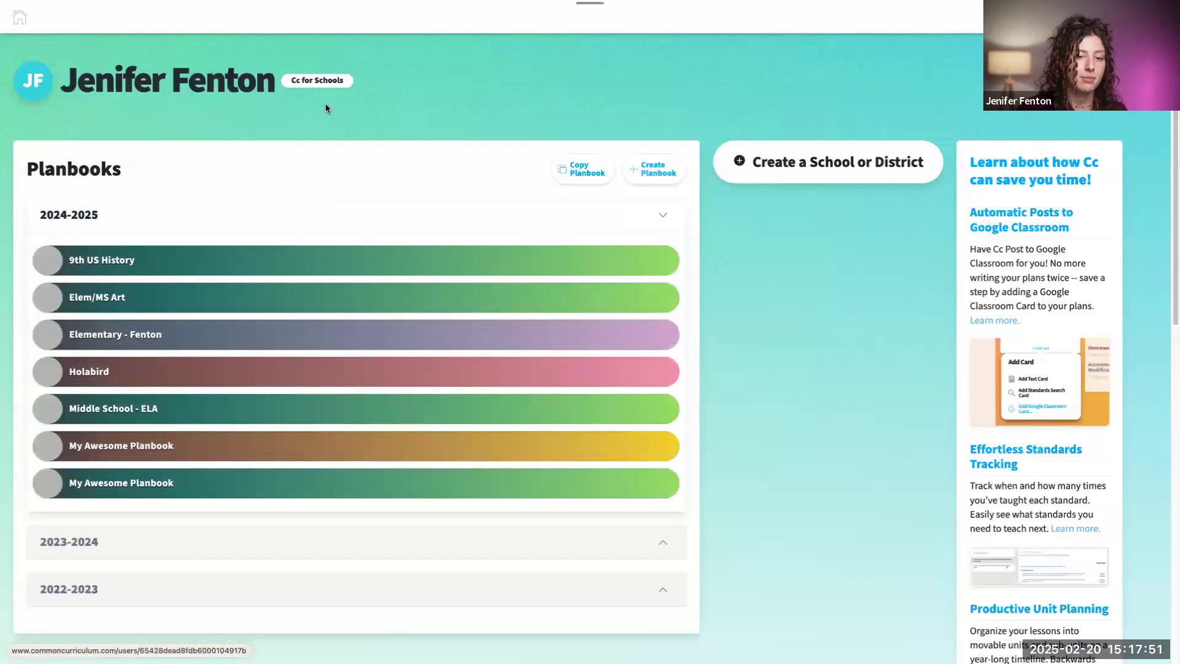
click(656, 169)
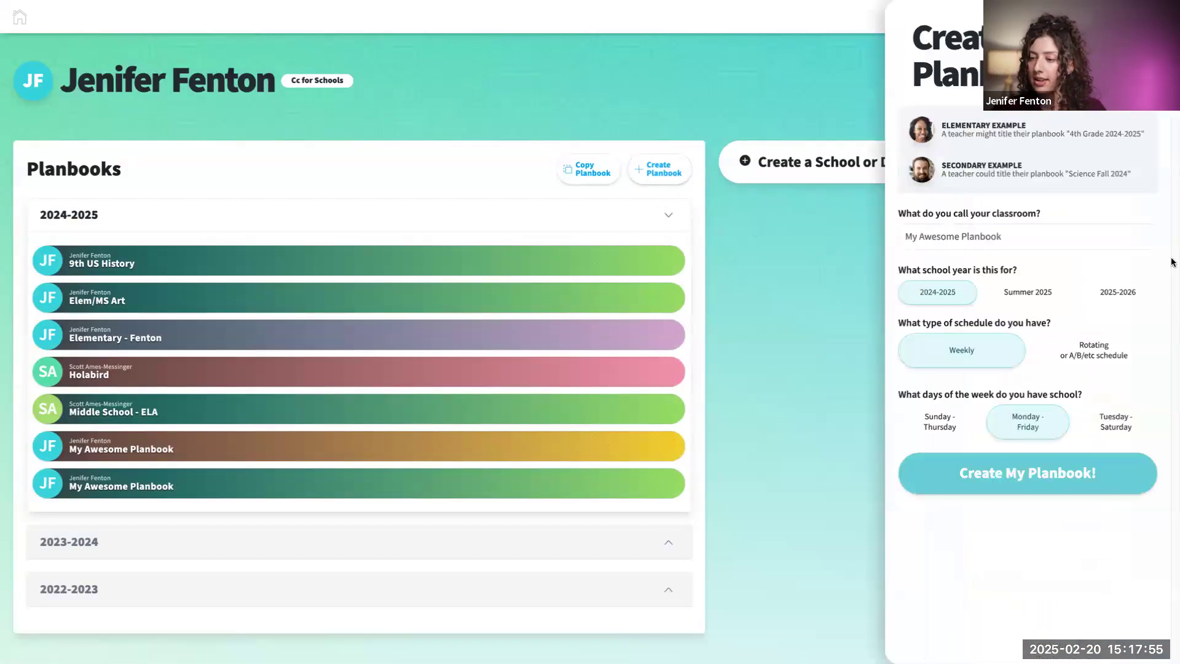
click(1077, 347)
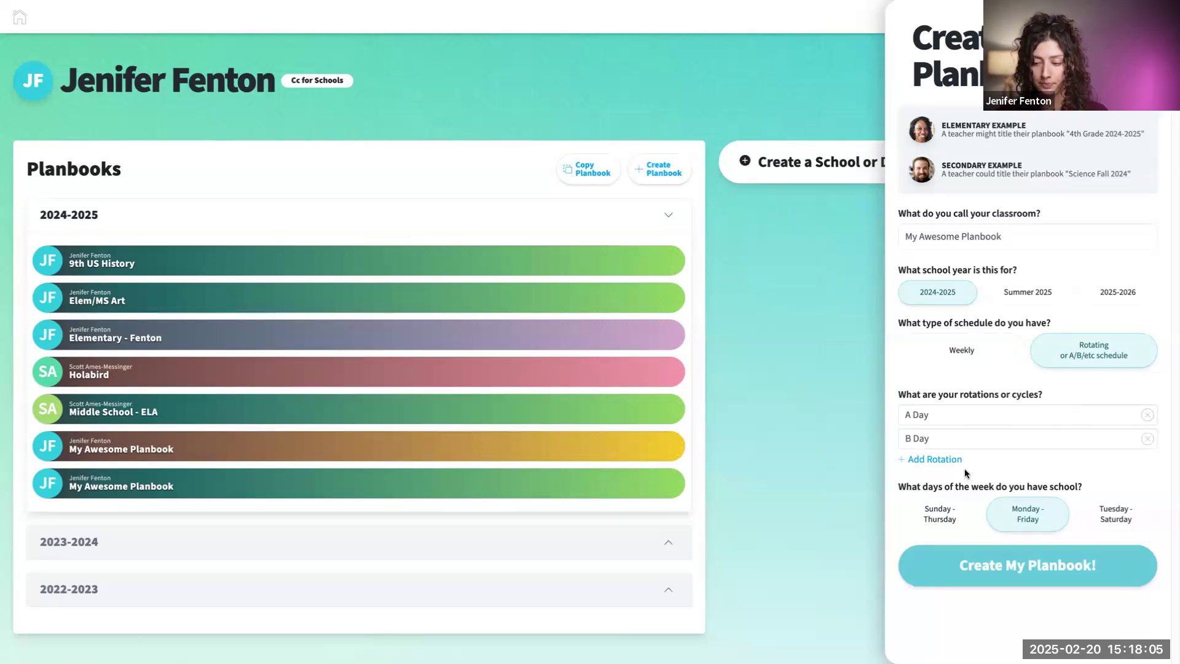
click(1108, 575)
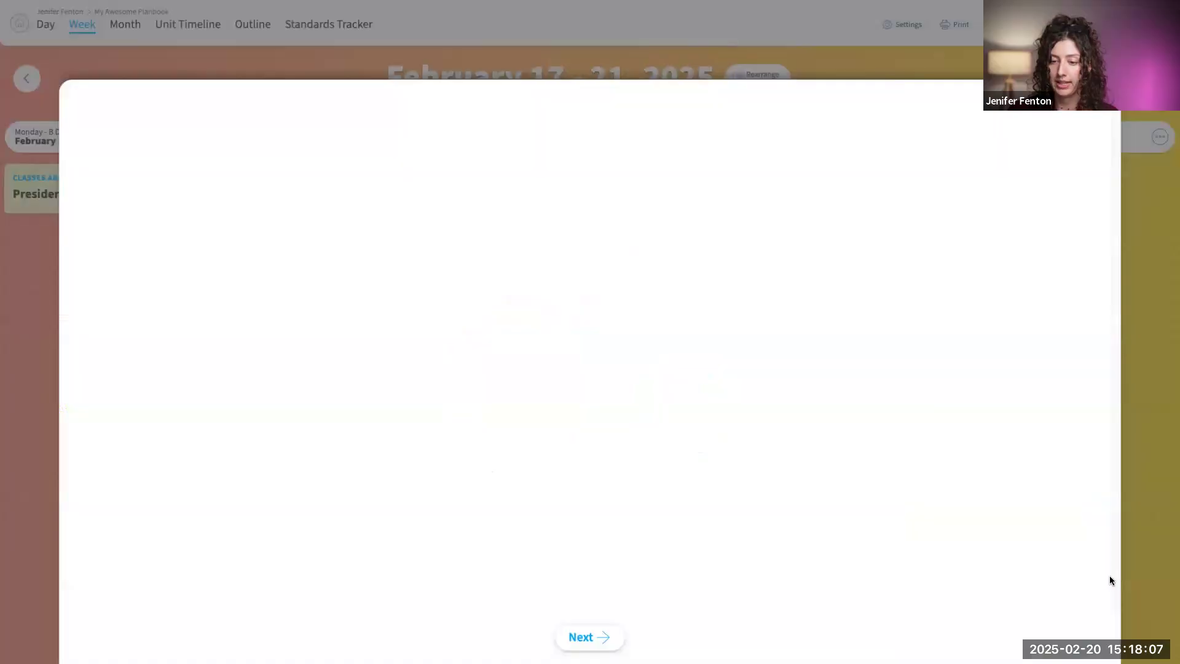
- Add two classes that have lesson plans to the new planbook, naming each one "Class"
click(577, 638)
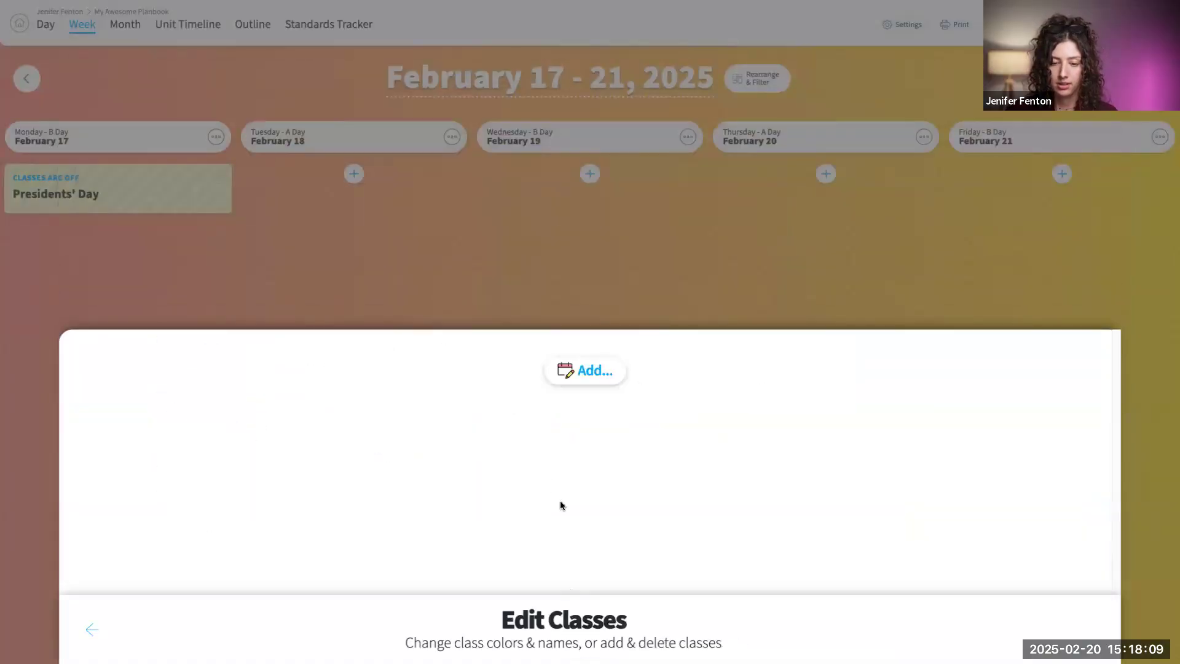
click(603, 372)
click(482, 287)
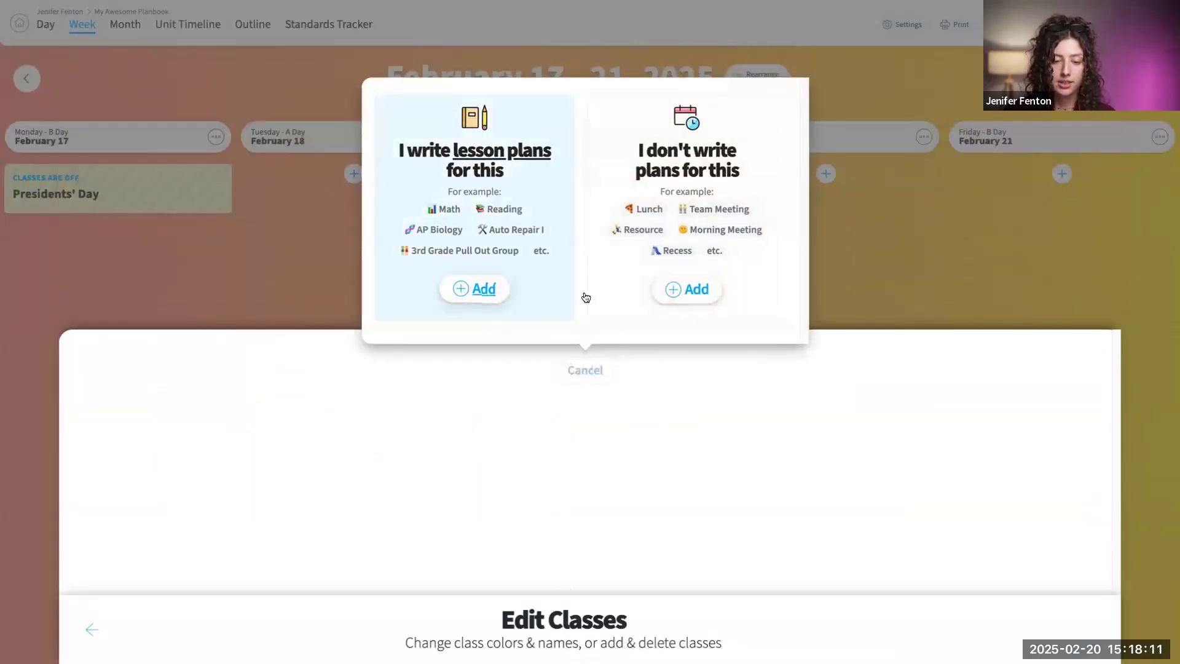
text(class)
click(701, 491)
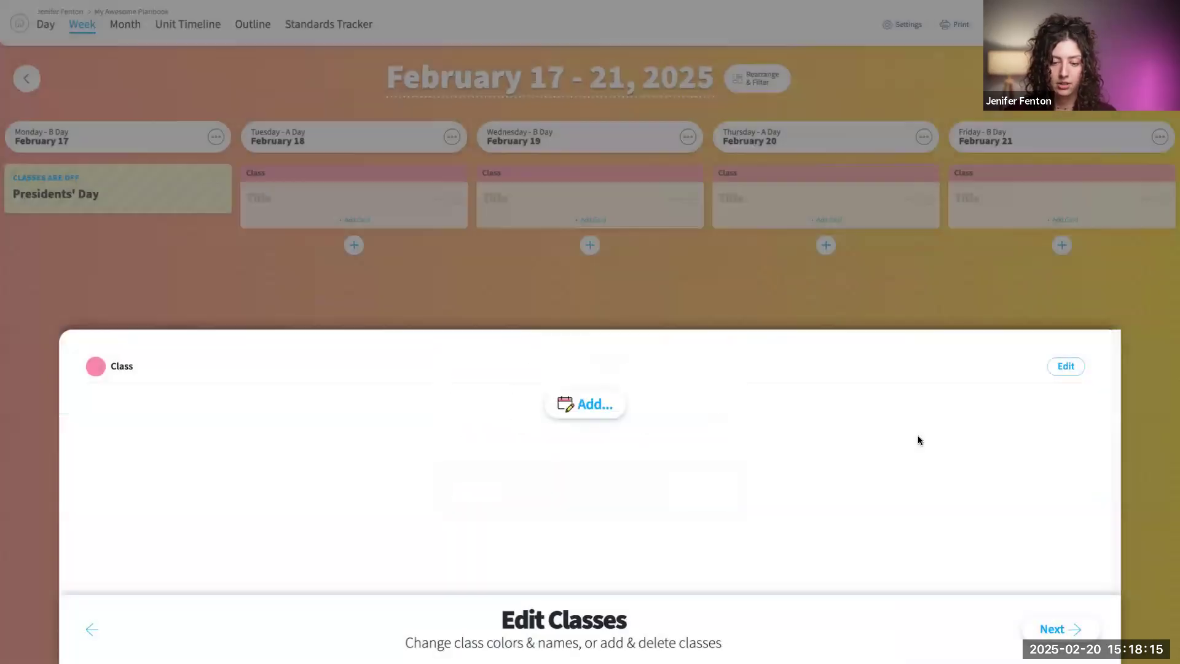
click(583, 413)
click(479, 322)
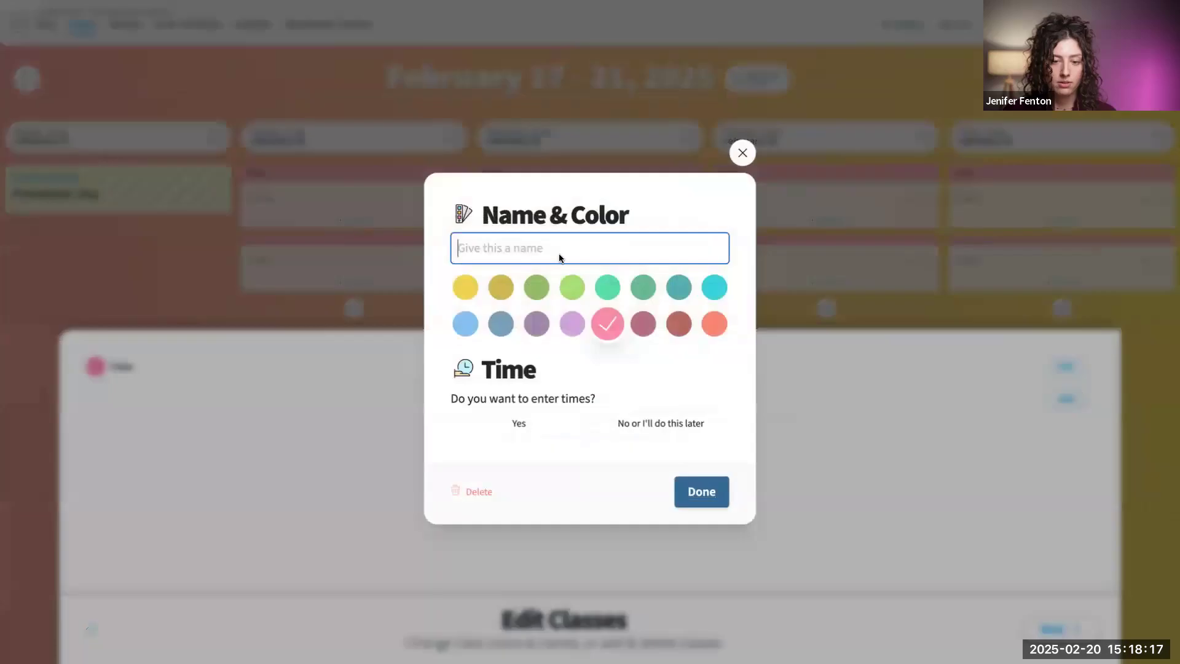
text(Class)
click(703, 489)
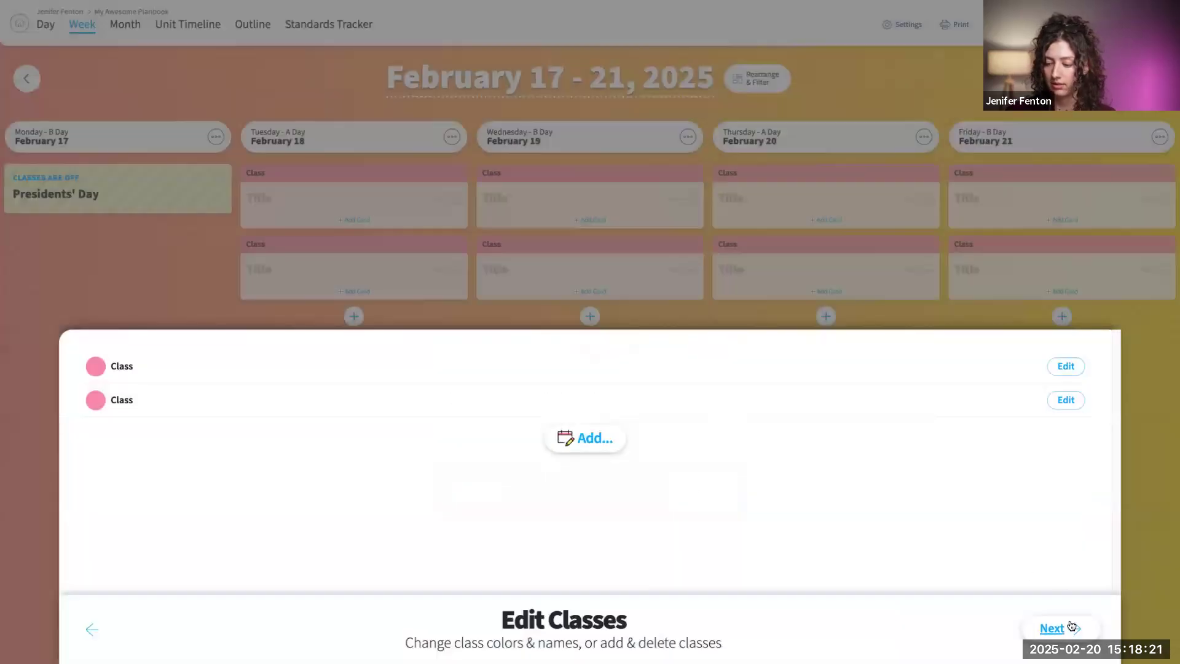
- Change the second class's colour to muted purple and continue to the class schedule adjustment
click(95, 400)
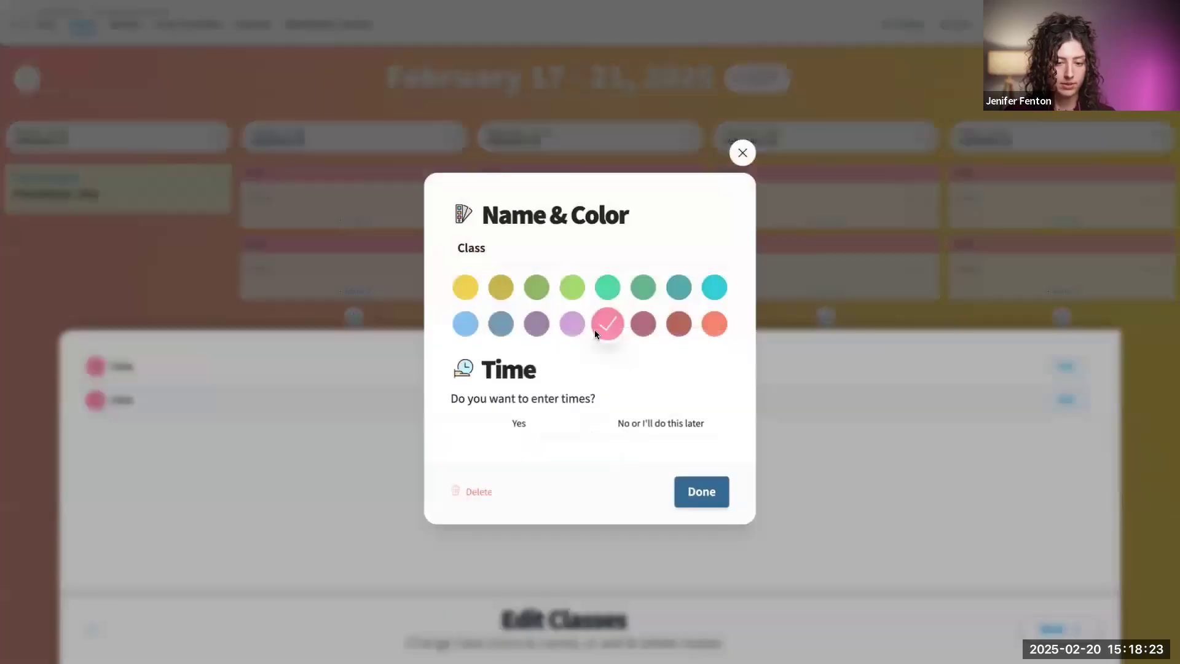
click(536, 324)
click(701, 492)
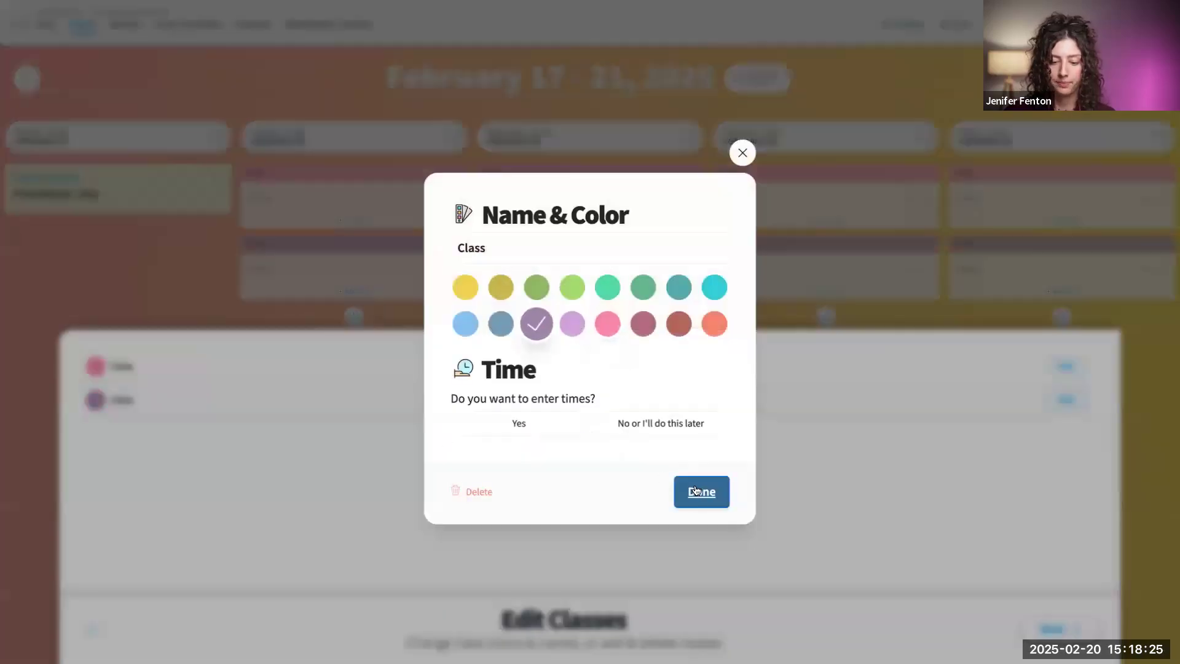
click(1081, 628)
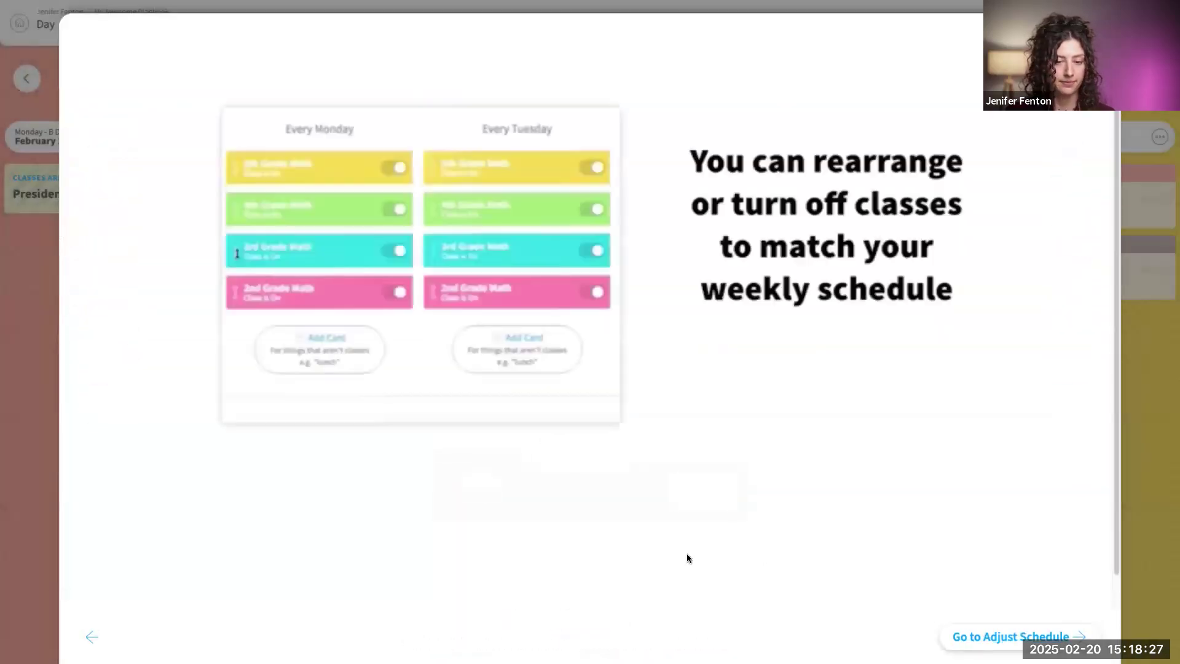
click(999, 635)
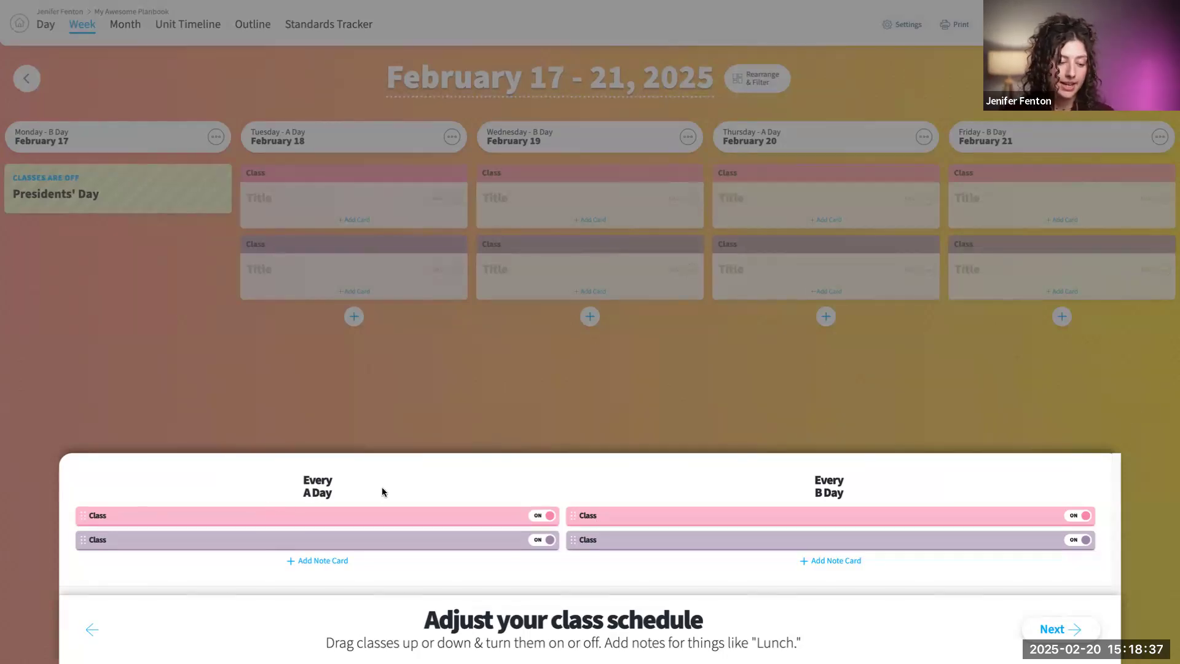
- Try turning off the pink class on A Days and the purple class on B Days, and switch both back on
click(538, 516)
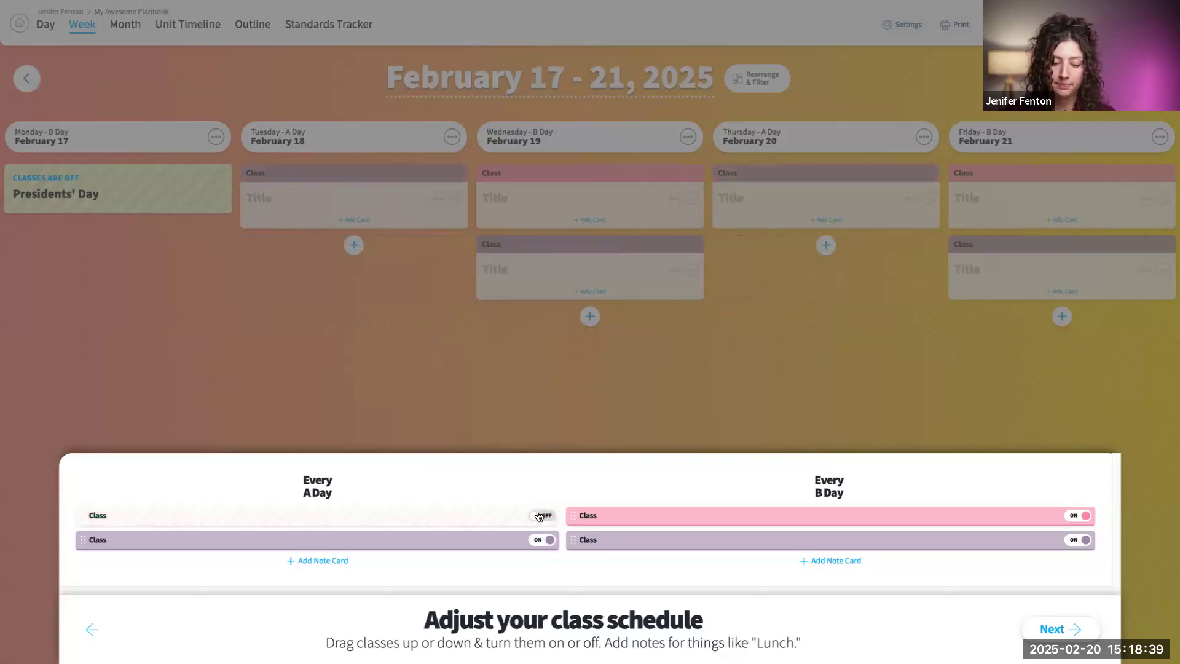
click(1078, 540)
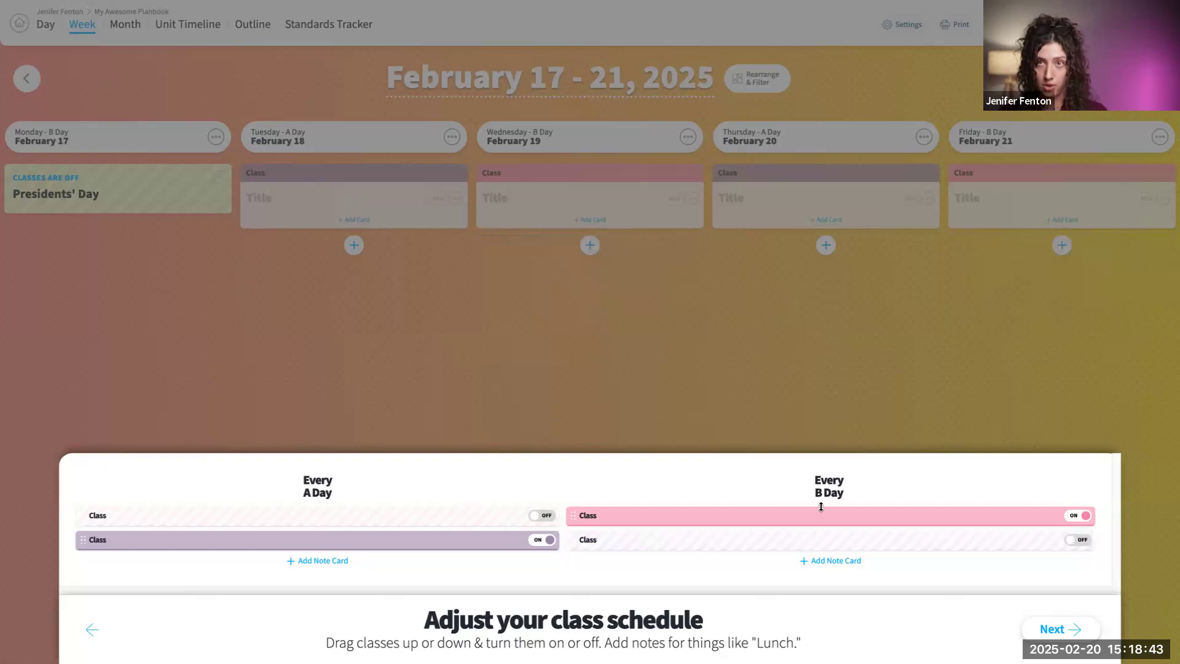
click(543, 515)
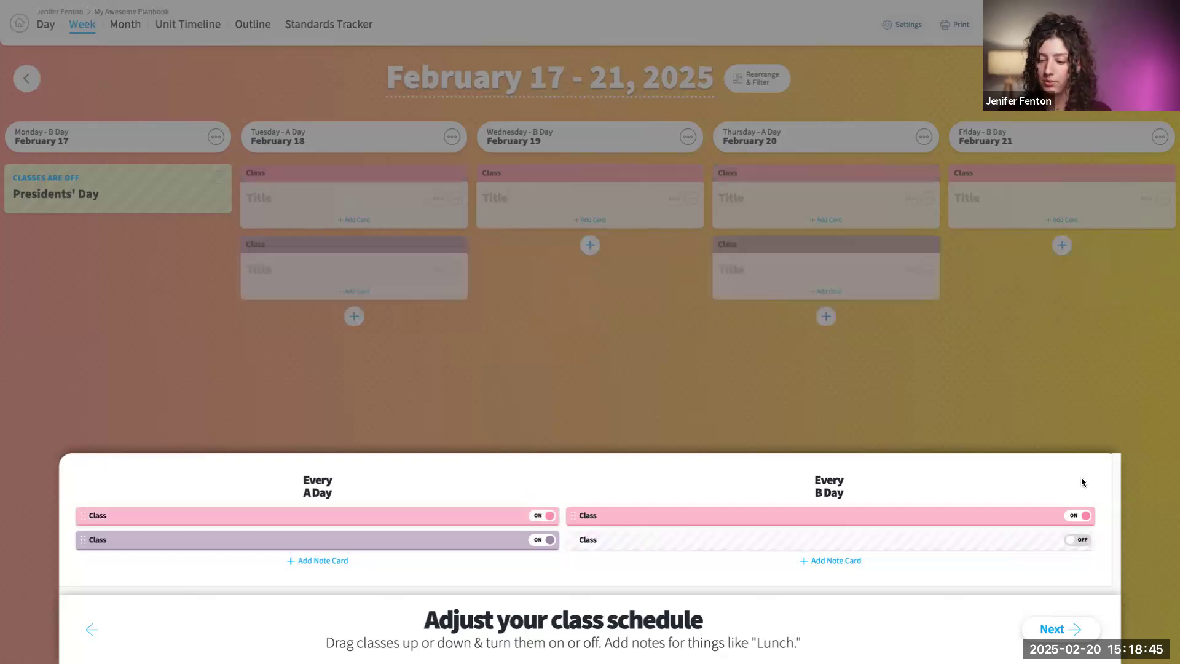
- Assign the Four-Step Template to both classes and finish the planbook setup
click(1059, 630)
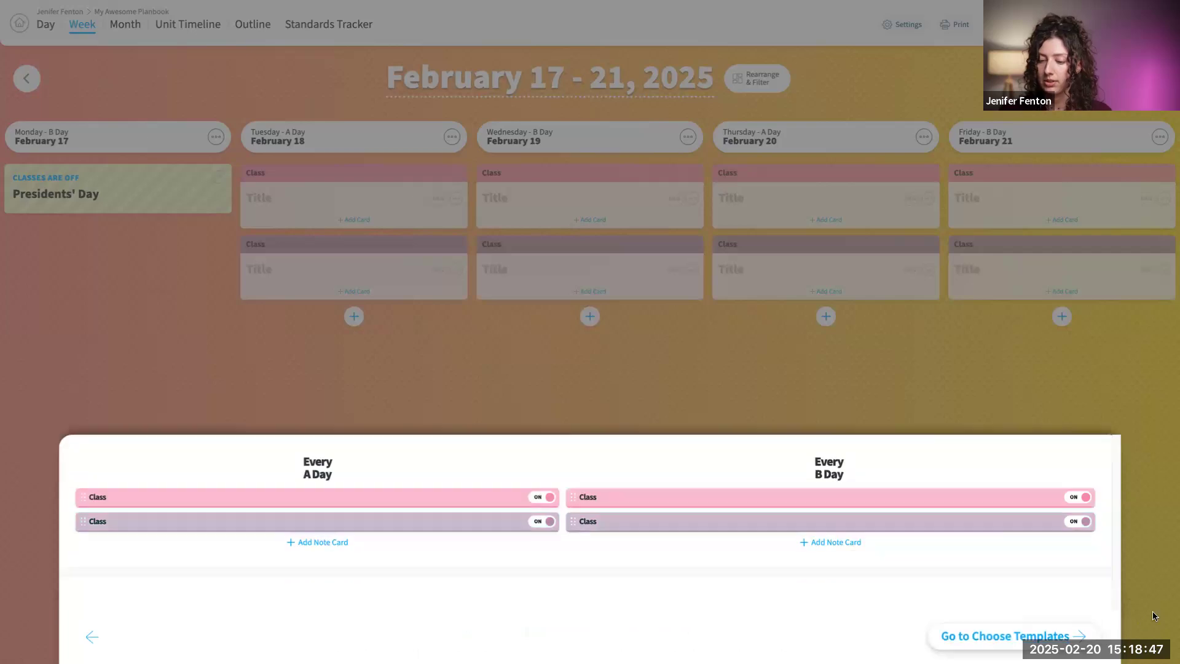
click(1072, 633)
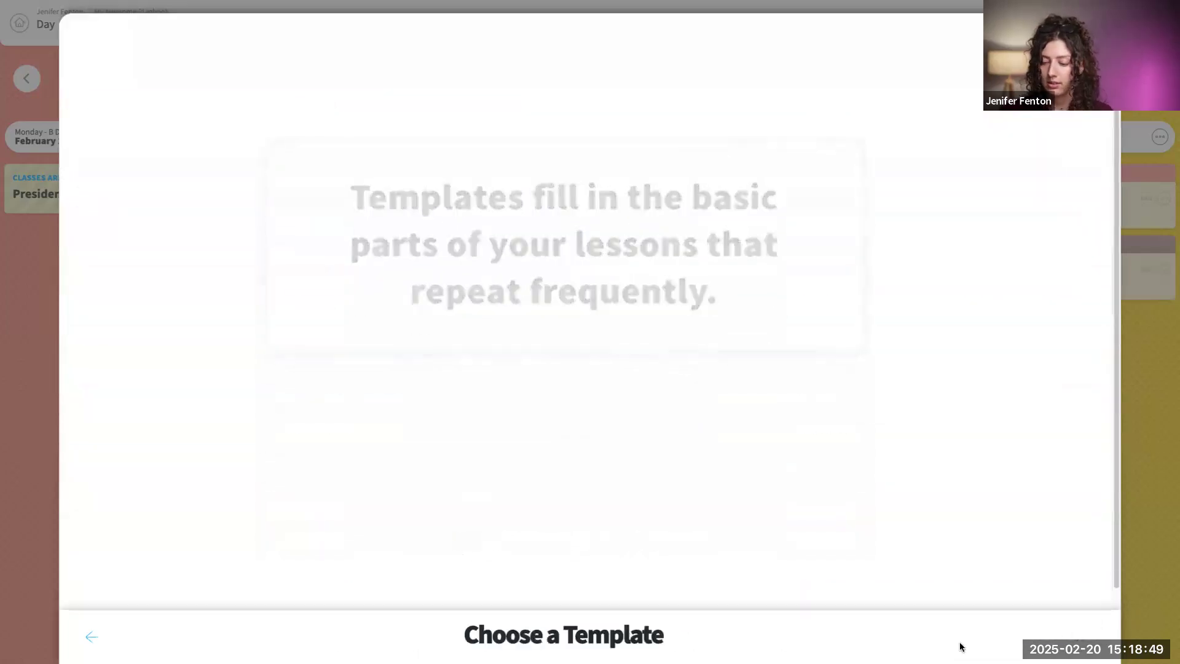
click(676, 90)
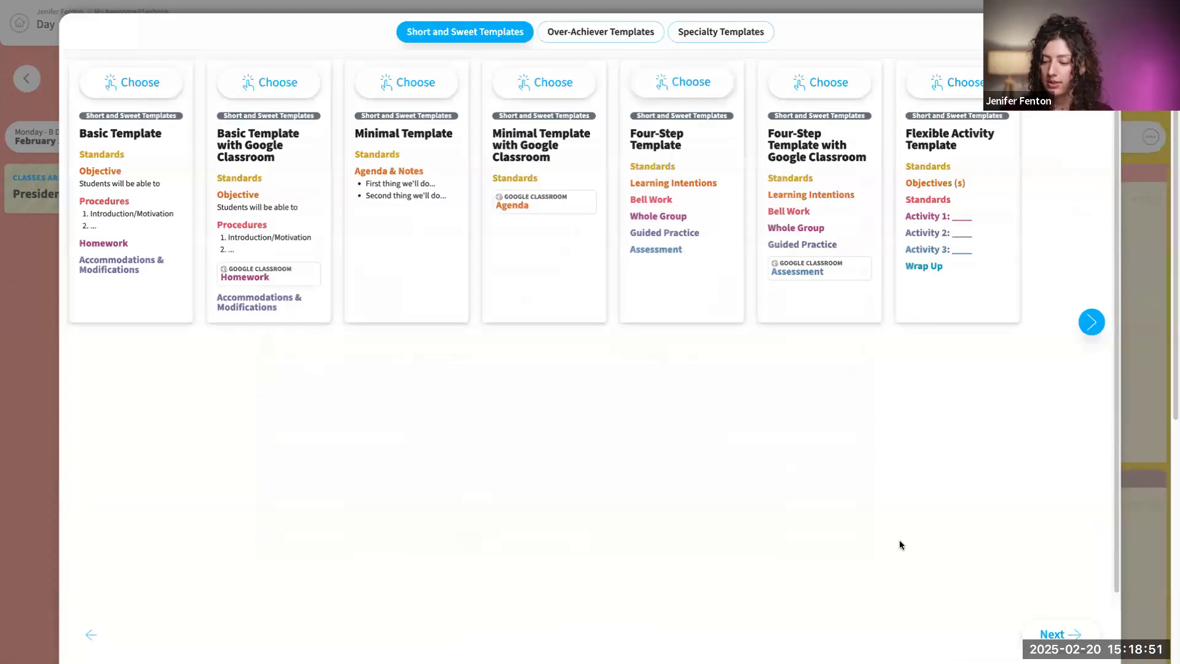
click(1079, 631)
click(1081, 633)
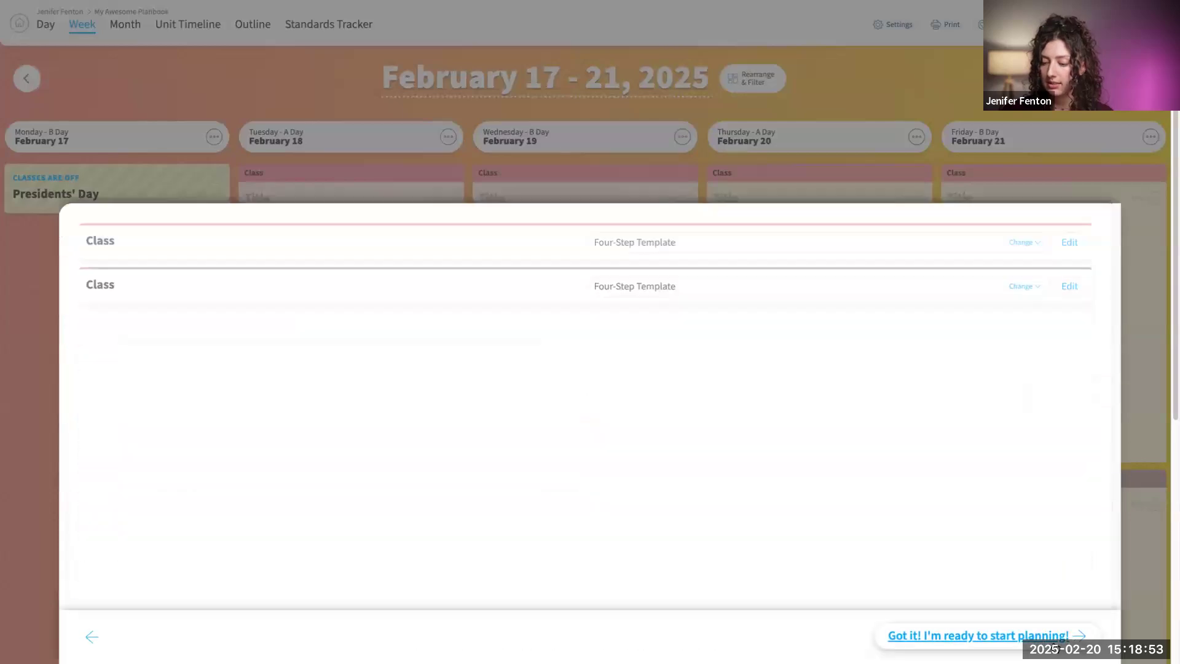
click(1087, 636)
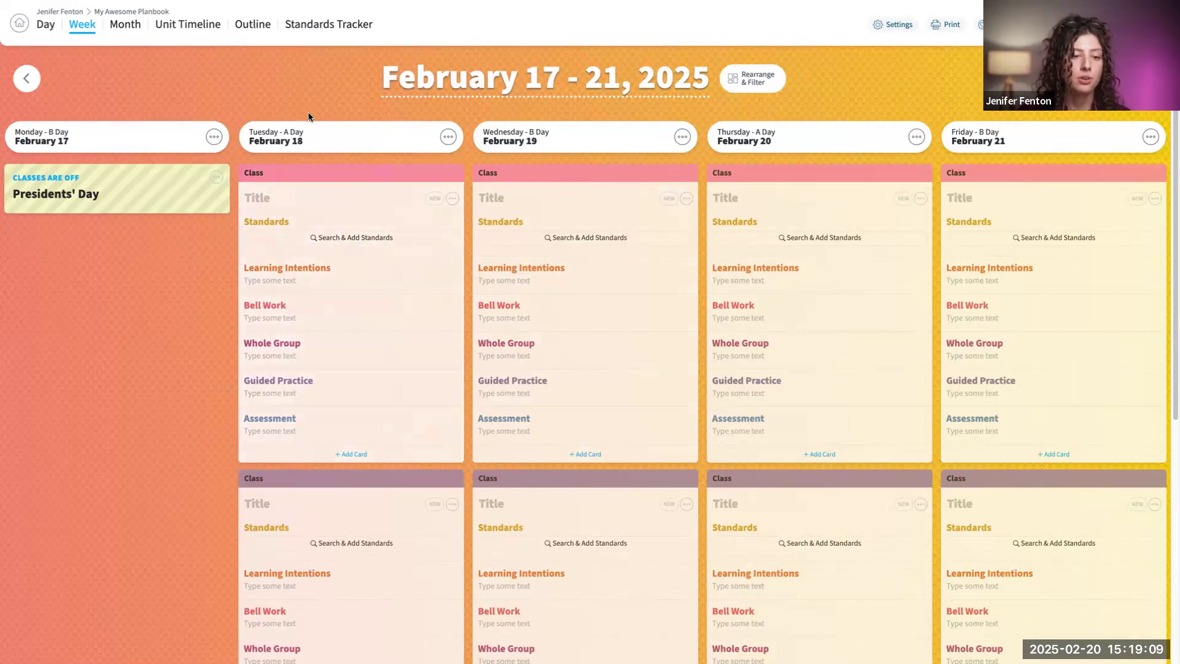
- Add a no school day titled "snow" on Tuesday, February 18
click(449, 137)
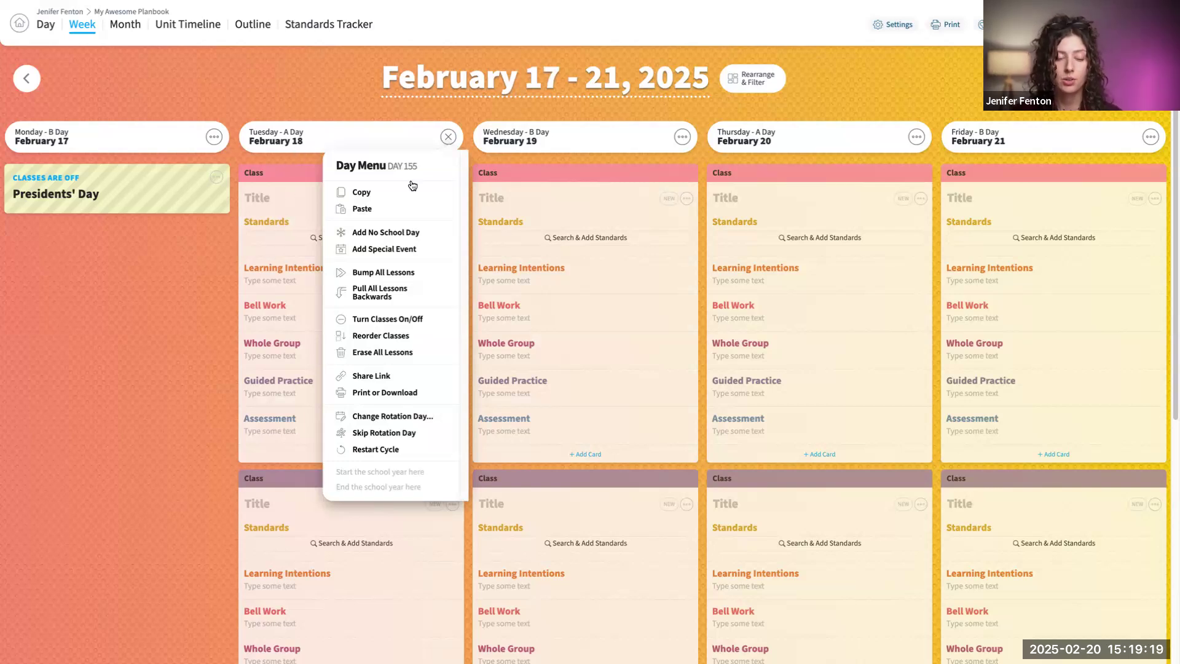
click(401, 233)
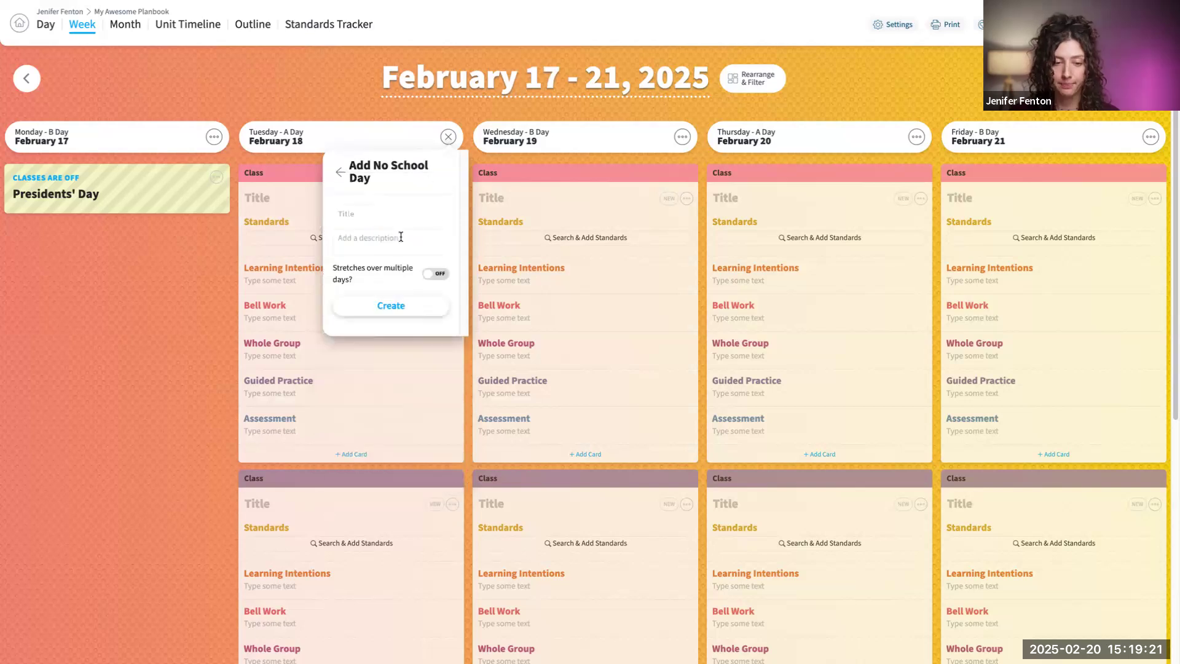
click(397, 218)
text(snow)
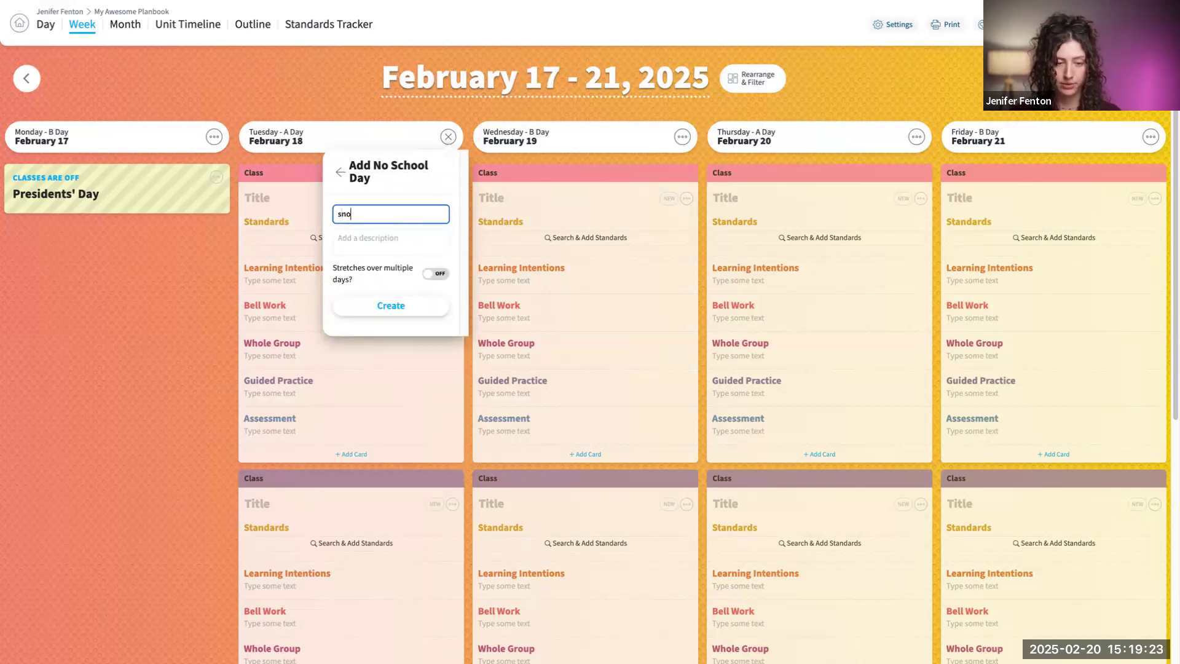
click(408, 303)
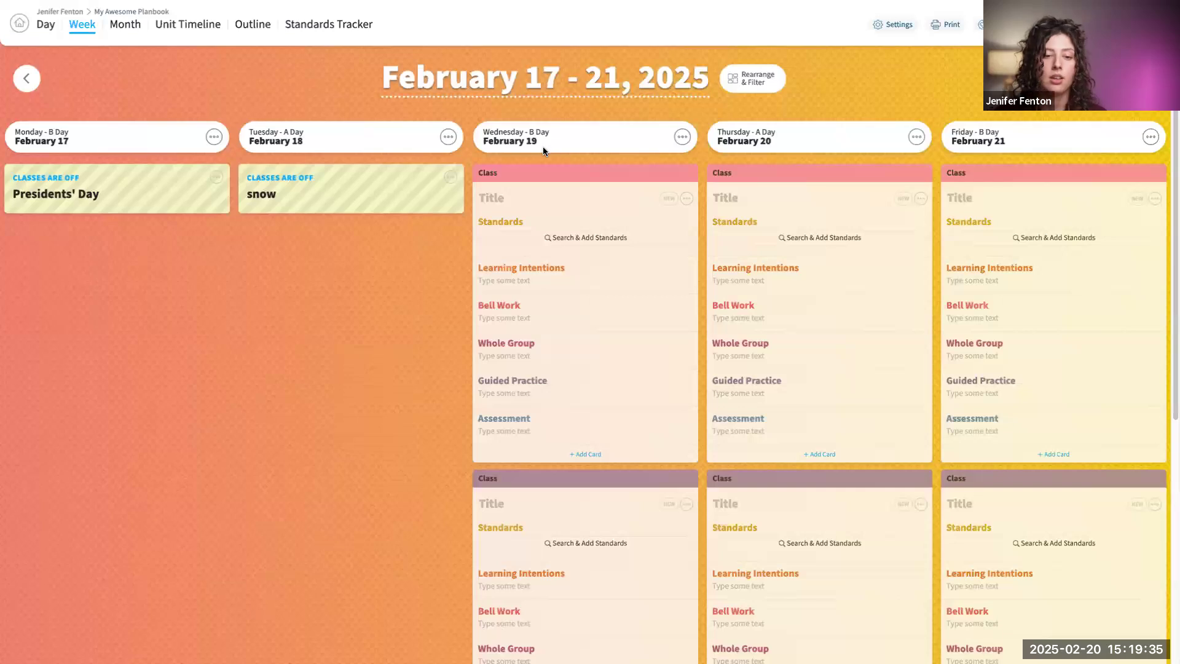
- Skip the rotation day on Tuesday, February 18
click(448, 137)
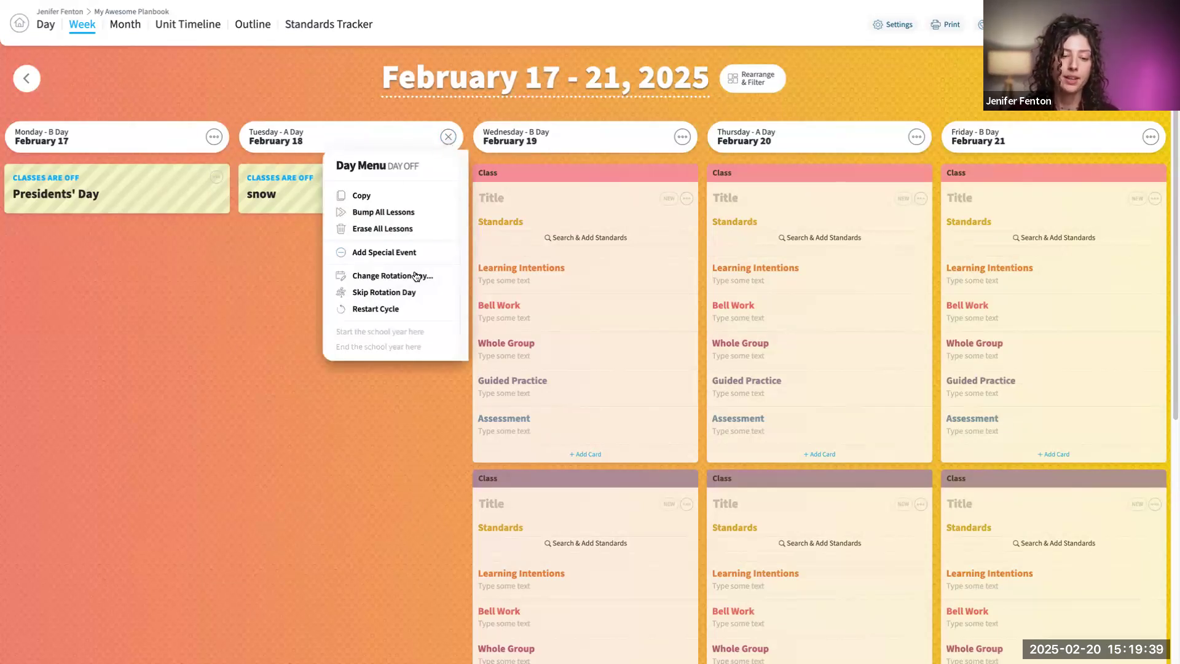
click(387, 298)
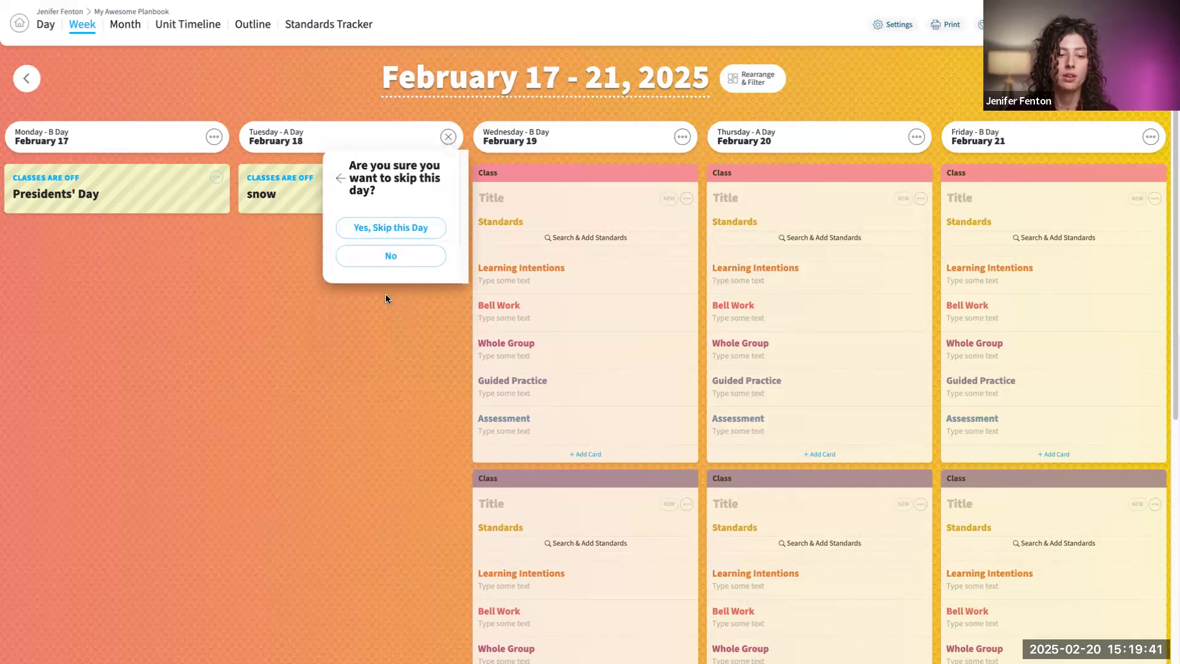
click(394, 234)
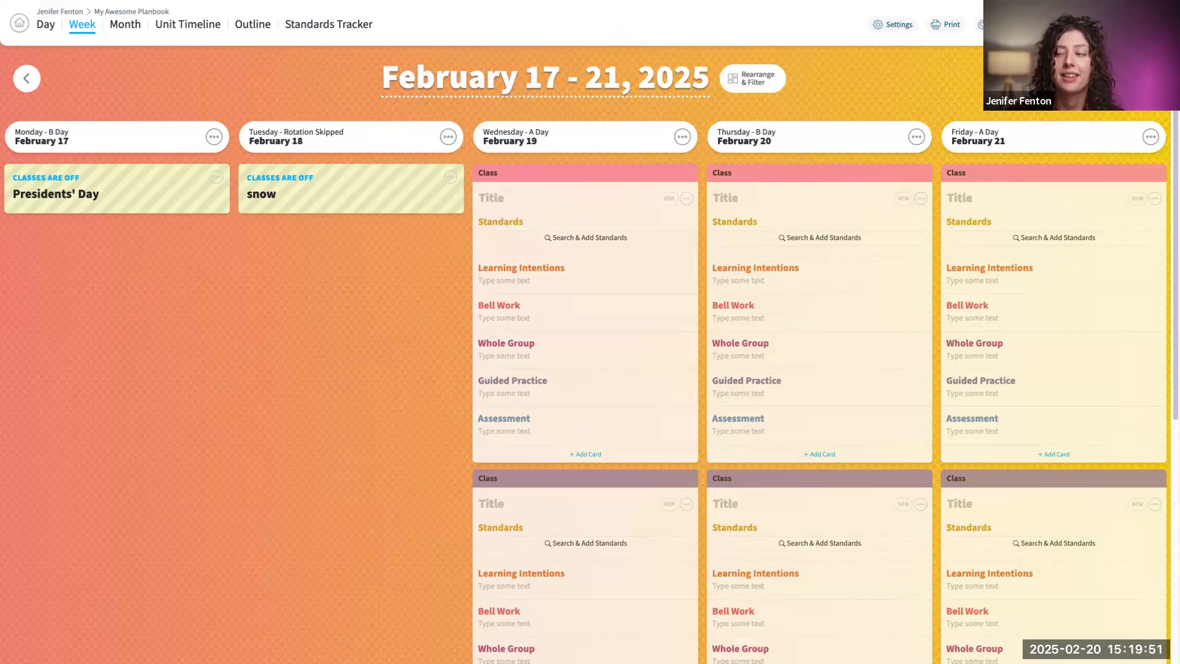
- Undo the skipped rotation day on February 18
click(981, 25)
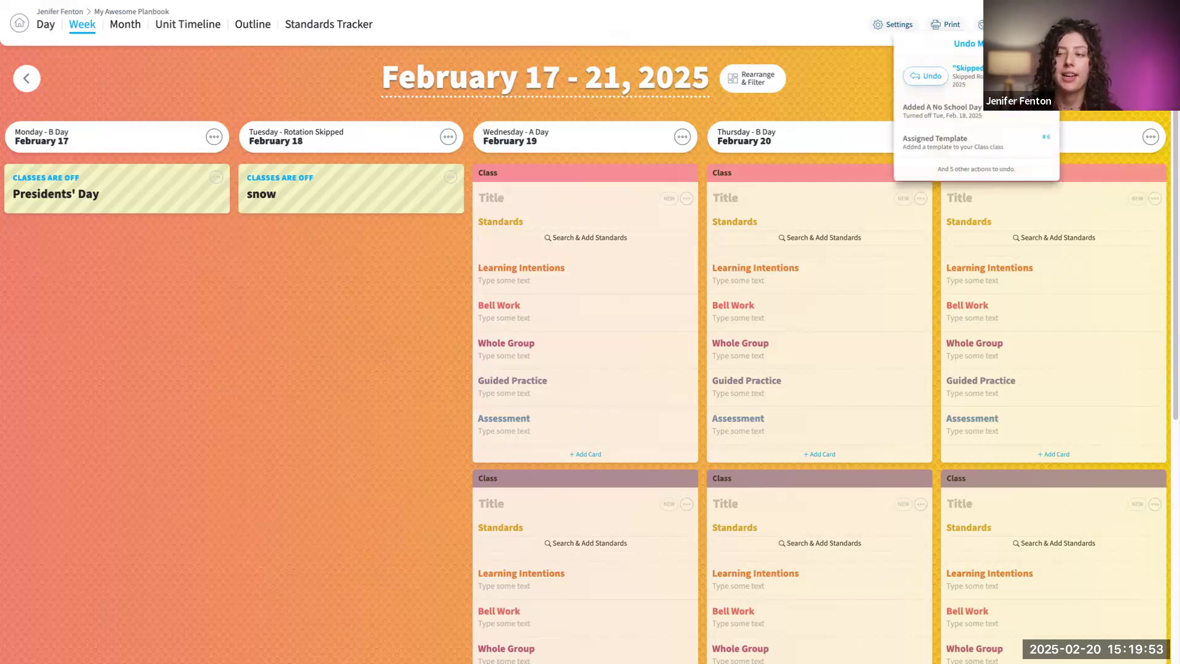
click(925, 76)
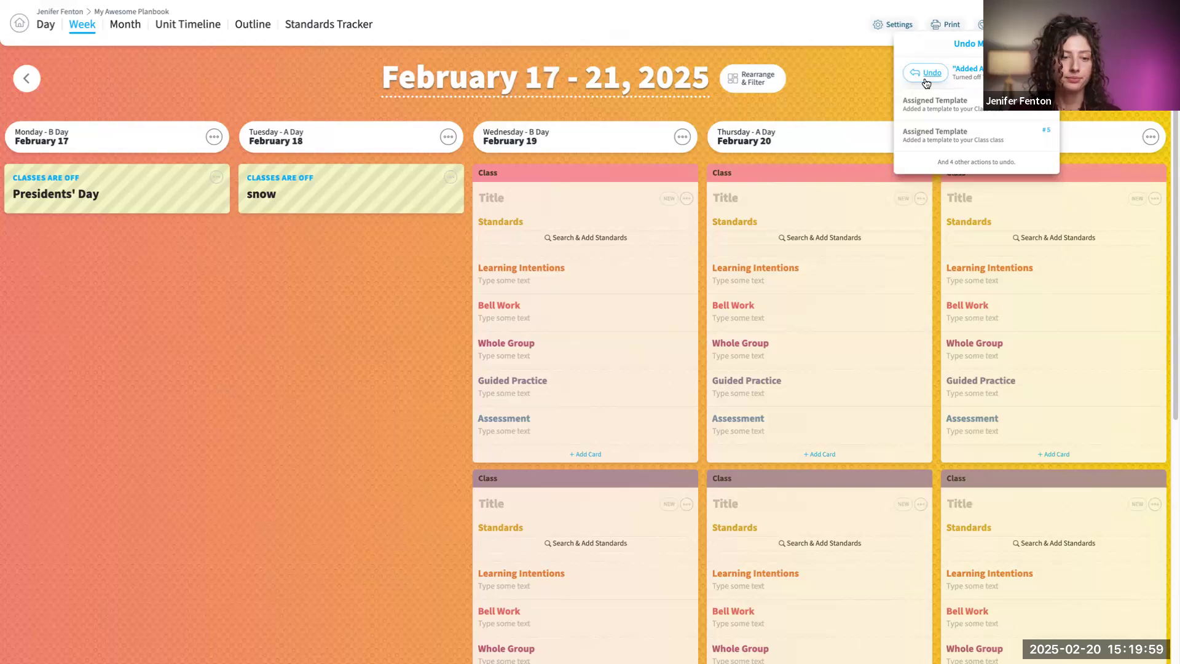
click(523, 355)
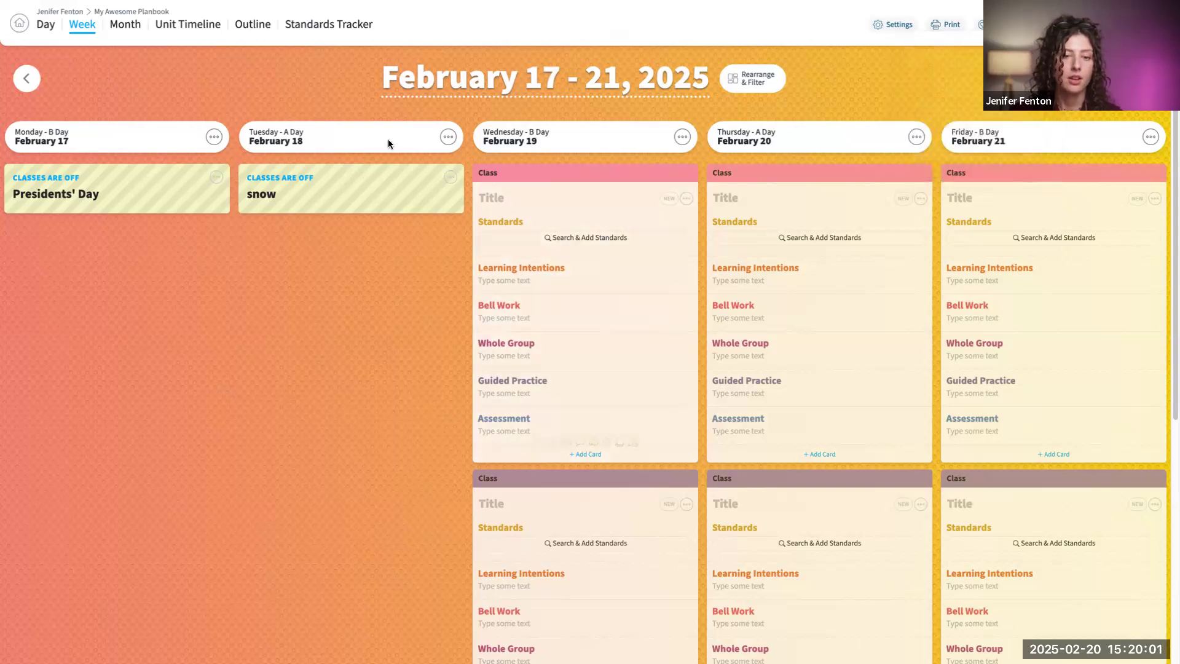
- Change the rotation of Tuesday, February 18 to B Day and check the day's remaining options
click(447, 138)
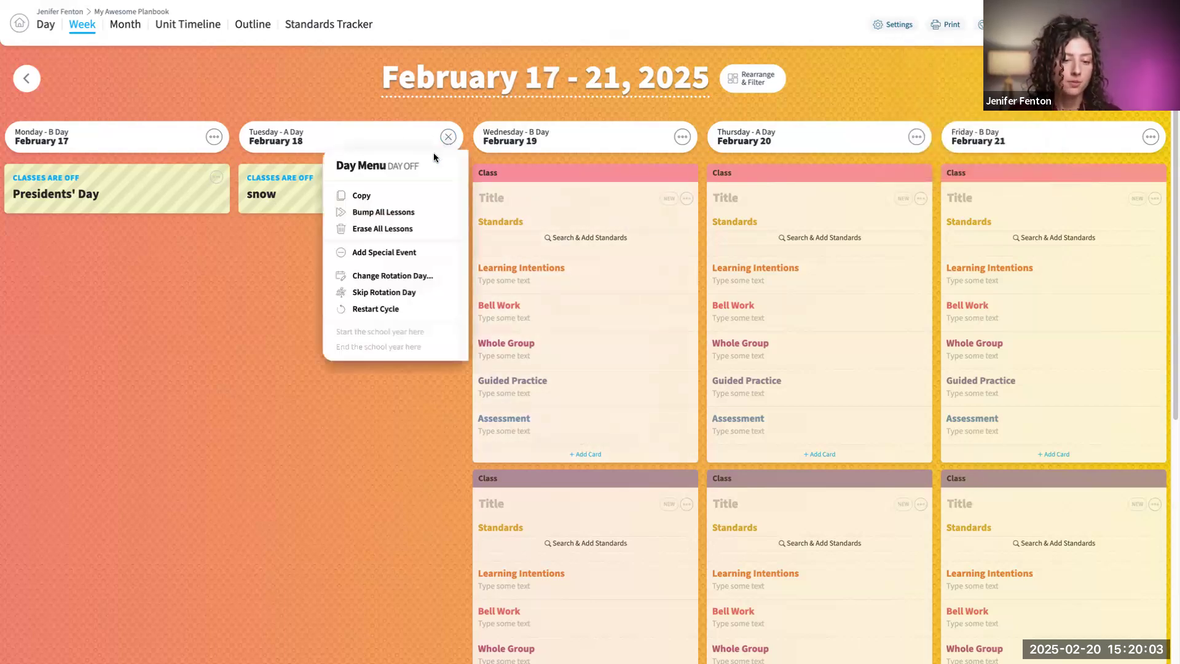
click(403, 276)
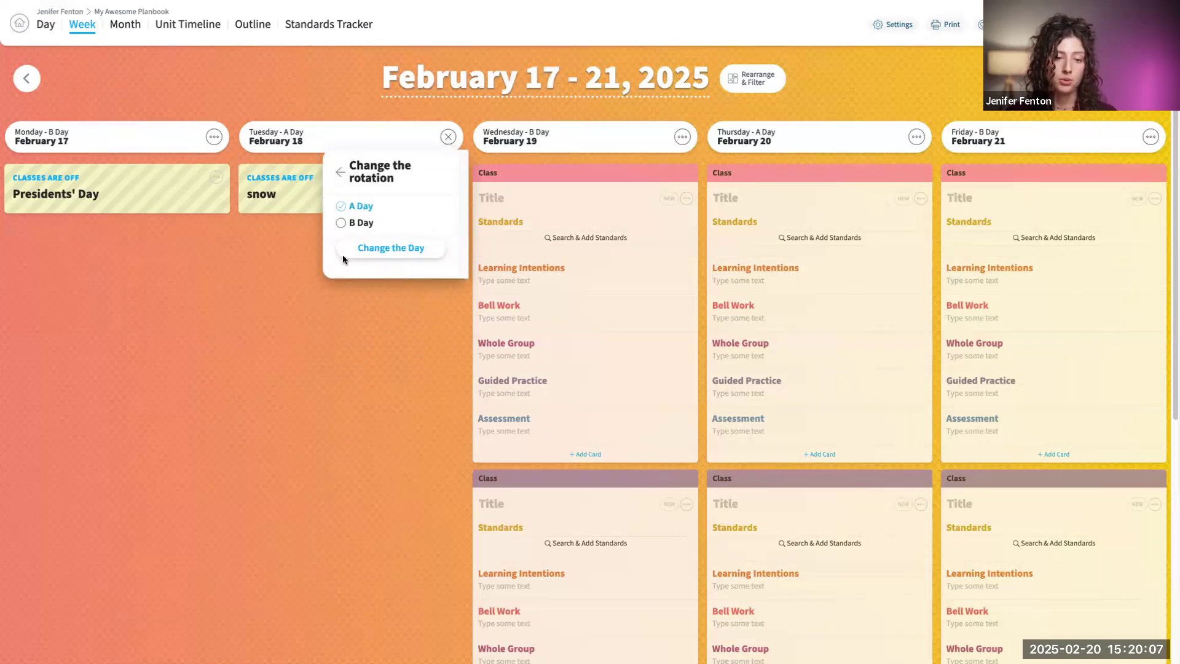
click(342, 224)
click(393, 248)
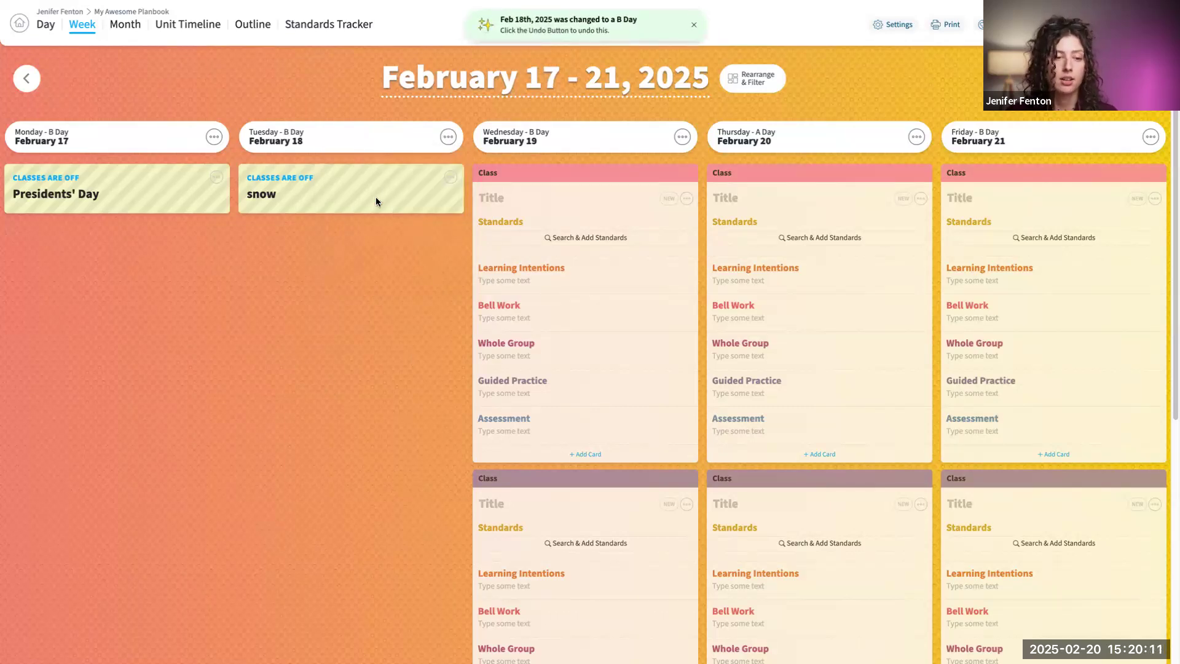
click(453, 141)
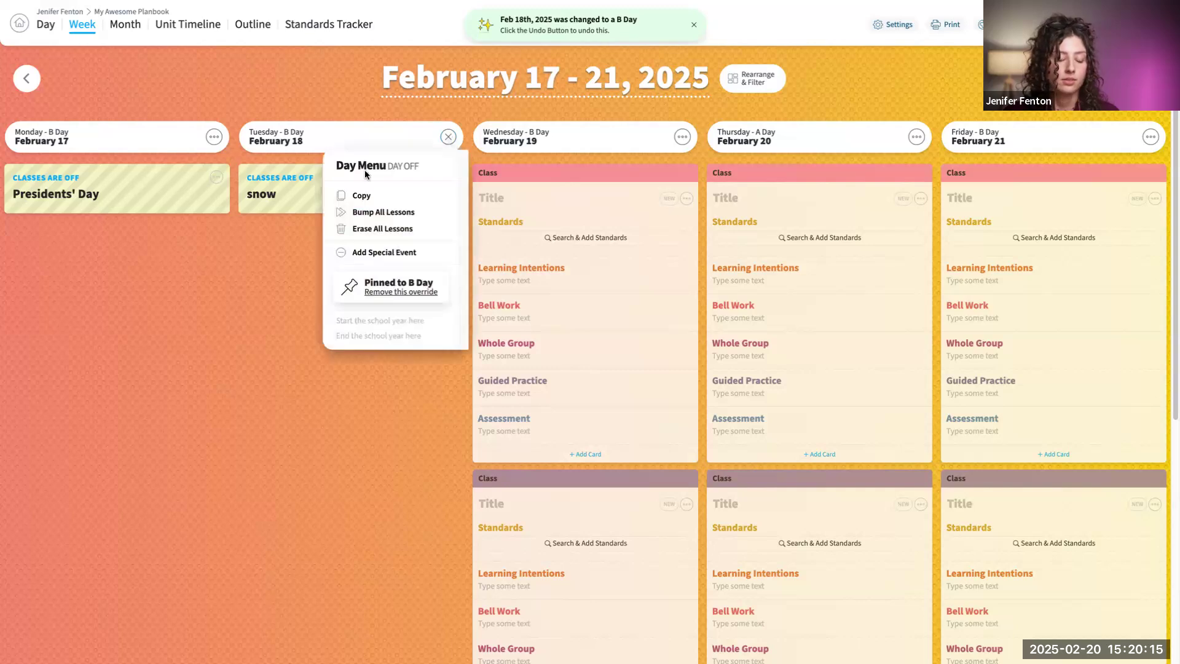
click(259, 344)
click(693, 25)
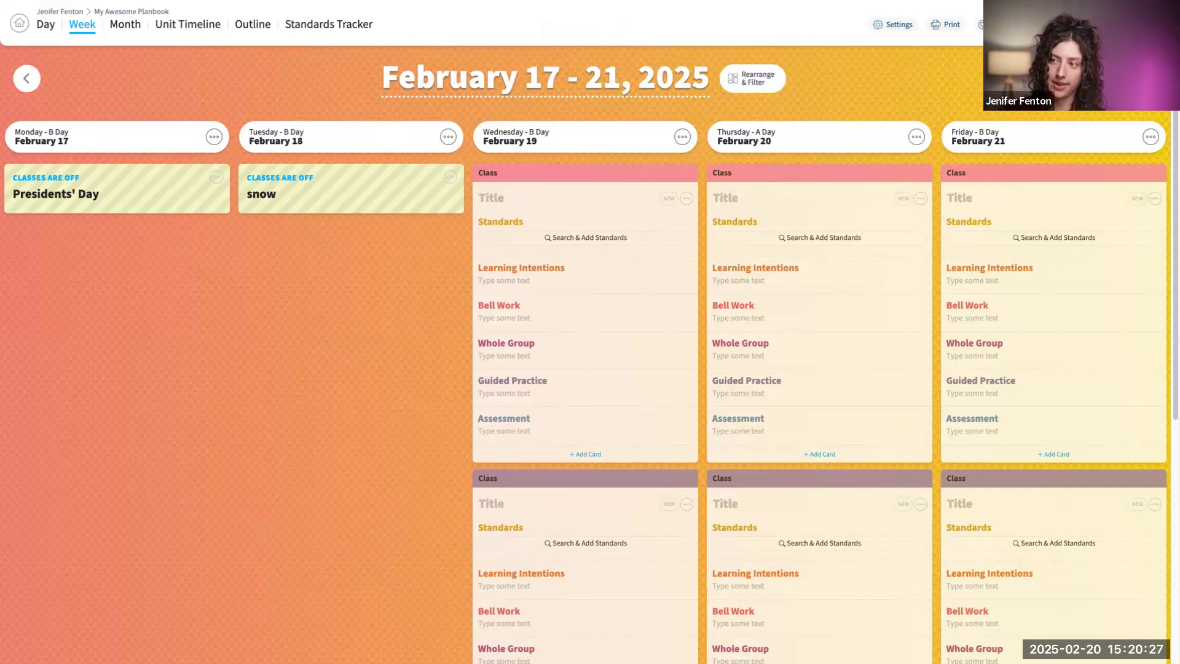
- Undo both the rotation change and the "snow" no school day on February 18
click(1041, 25)
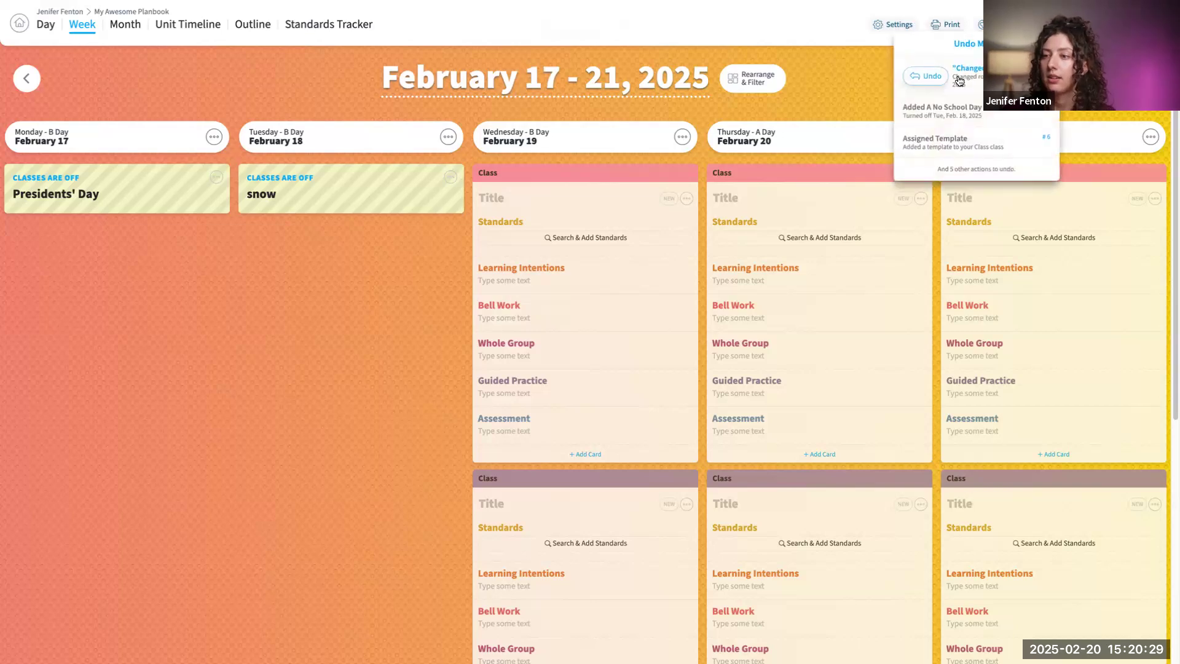
click(935, 78)
click(929, 80)
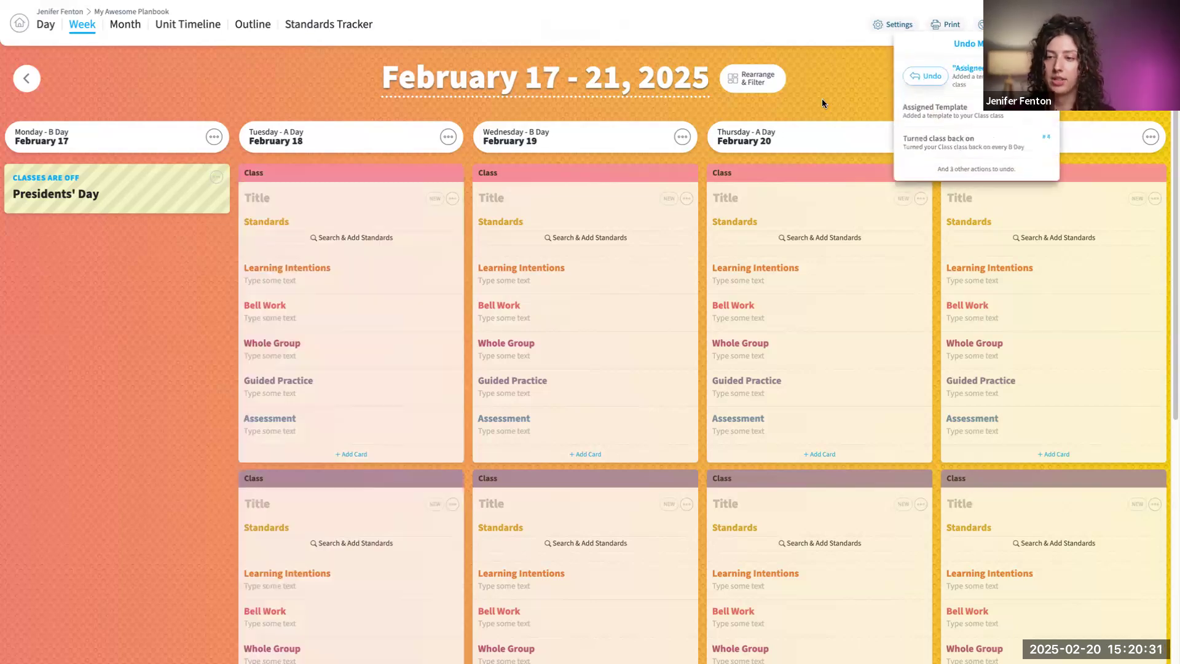
click(841, 104)
scroll(937, 276, down, 1)
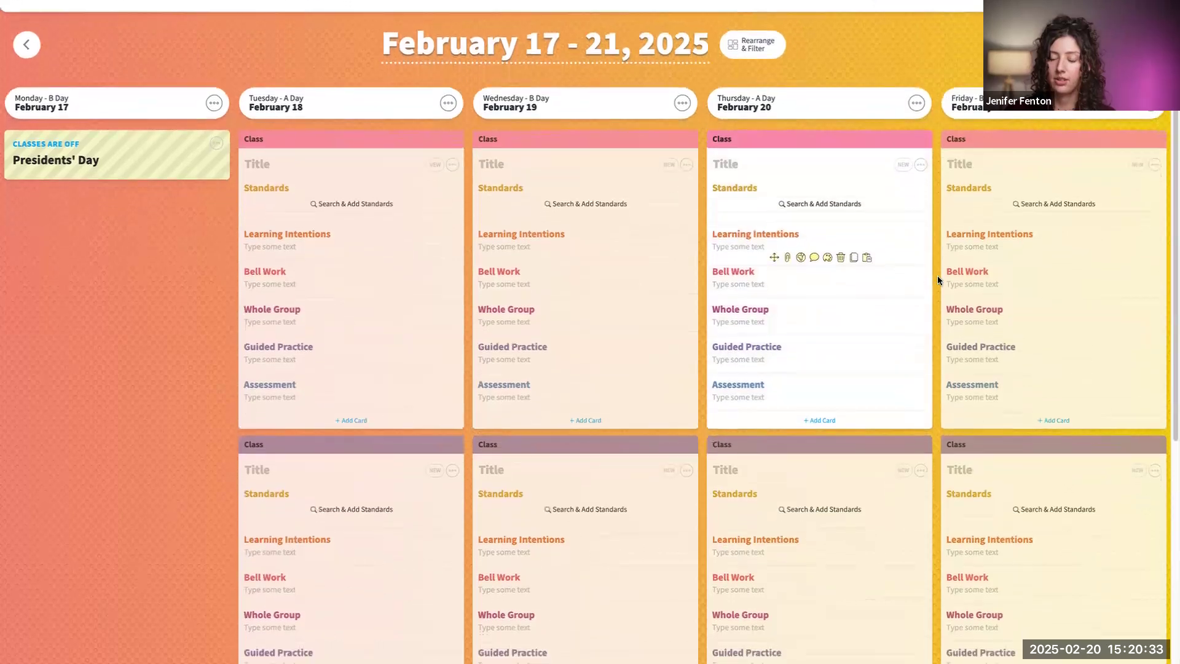
- Return to the planbook list and open the last My Awesome Planbook under 2024-2025
scroll(938, 269, up, 1)
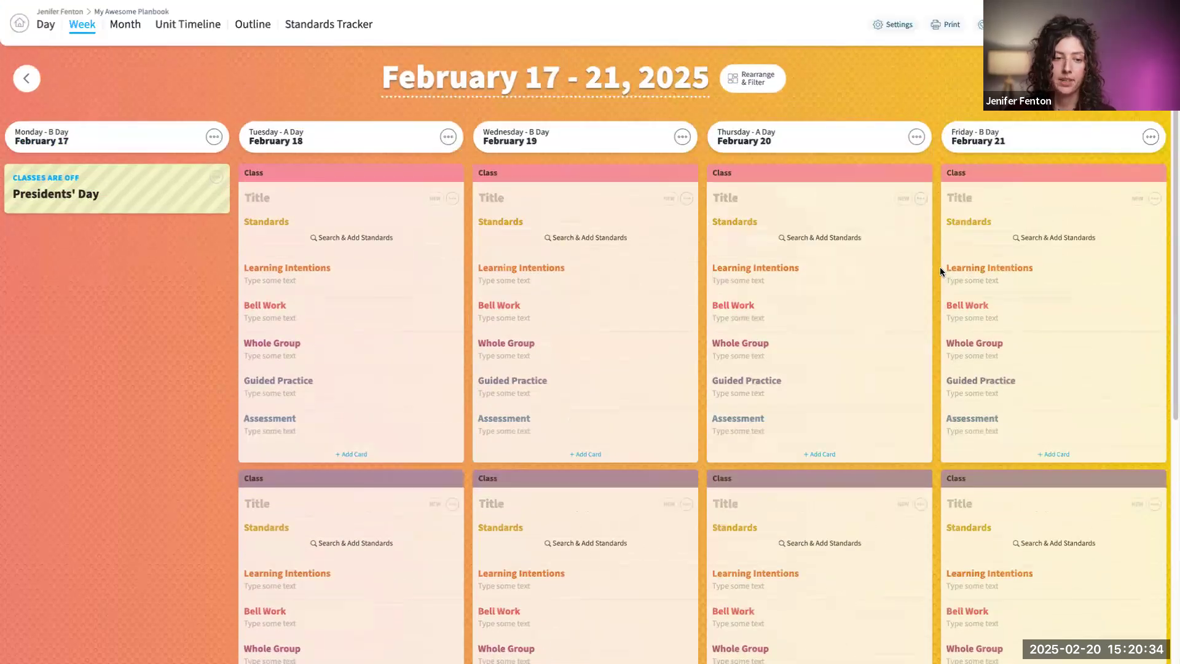
click(20, 26)
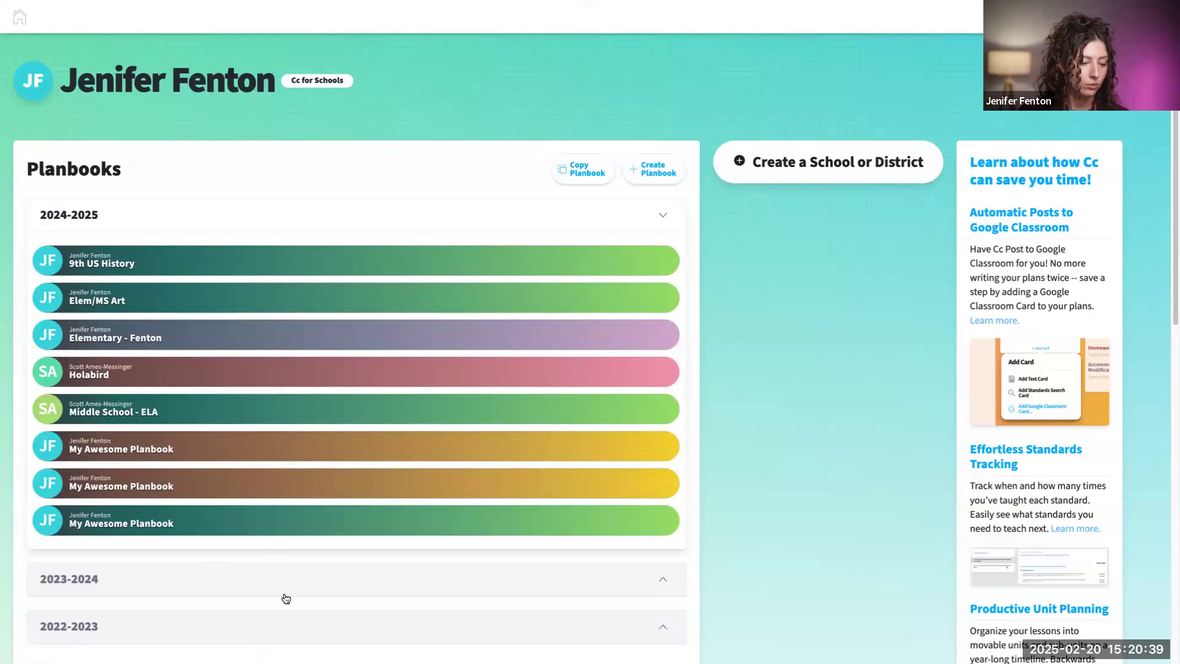
click(259, 527)
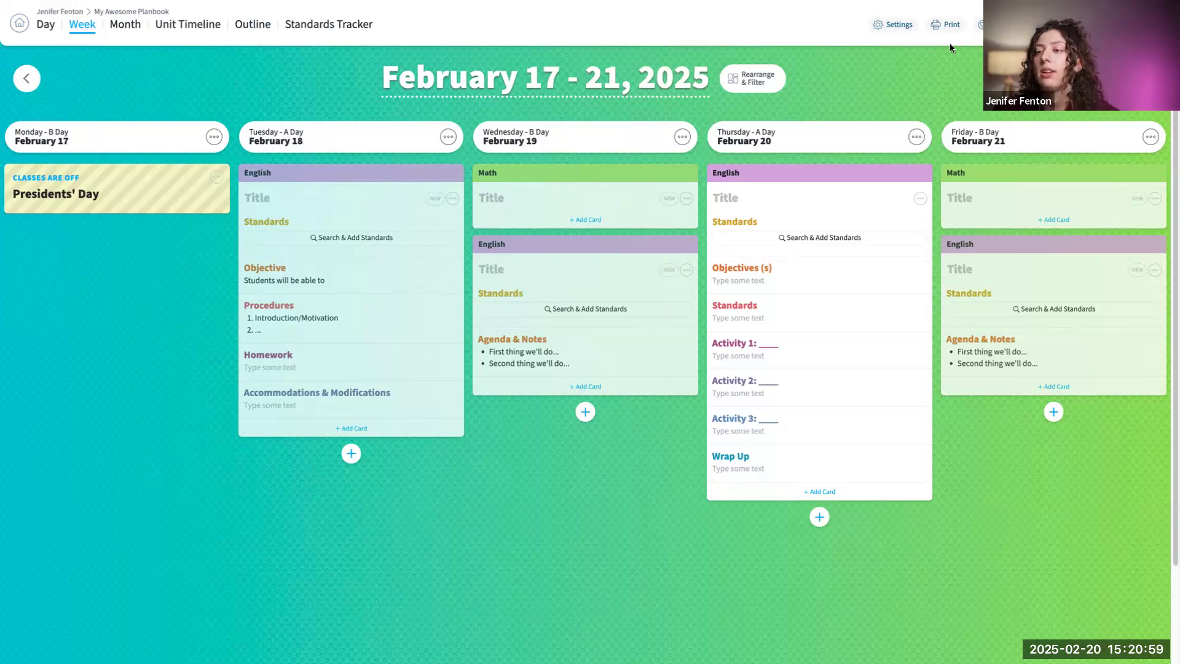
- Review the planbook's settings and sharing options, and switch to the day view
click(900, 26)
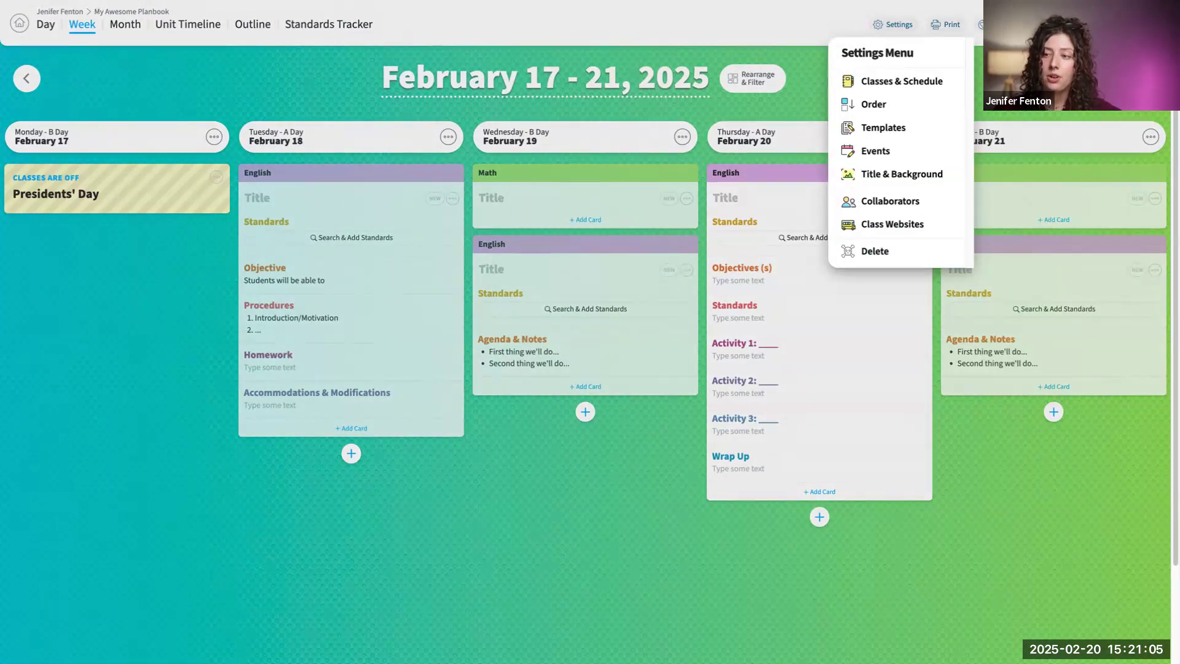
click(994, 38)
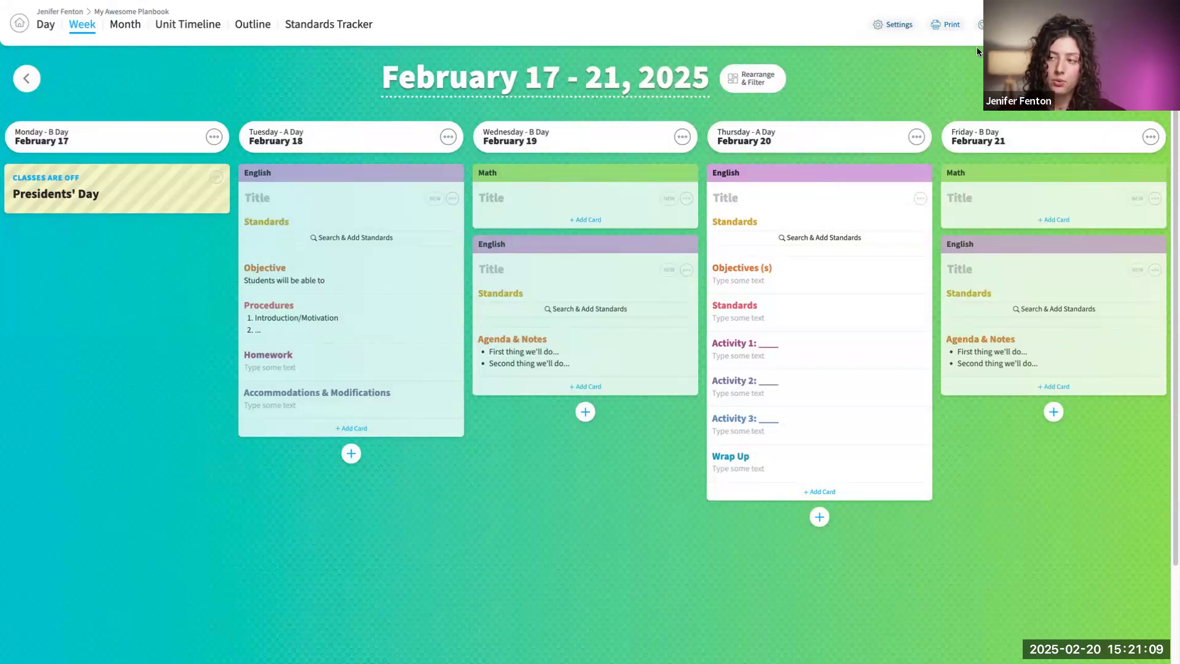
click(988, 24)
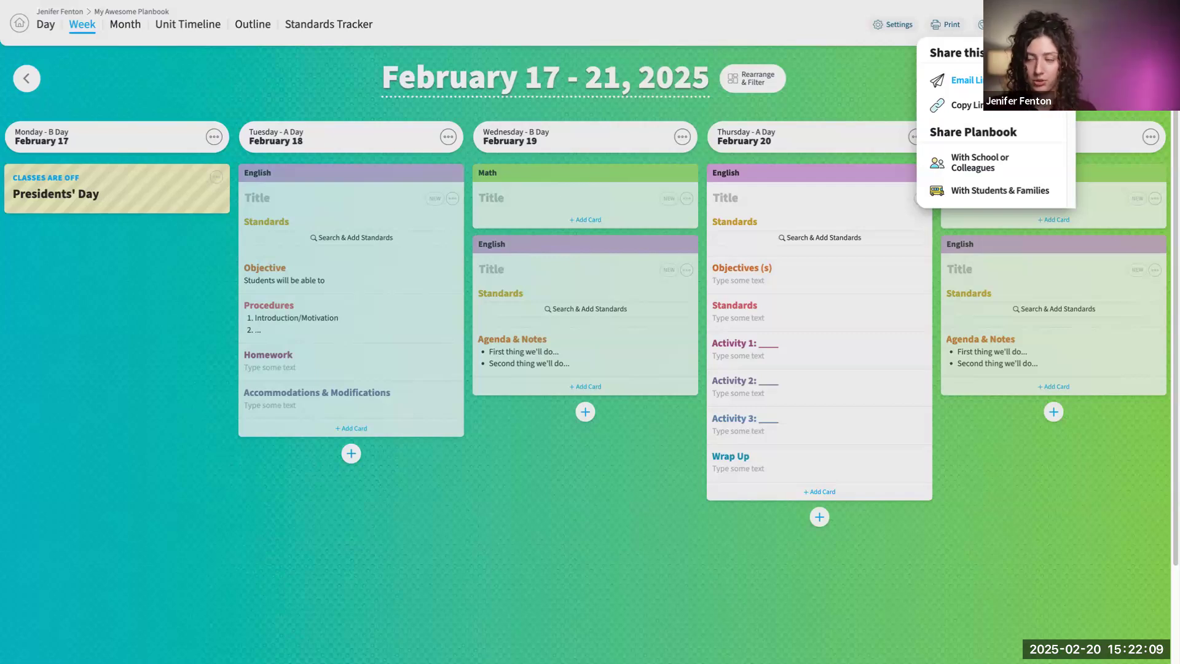
click(863, 91)
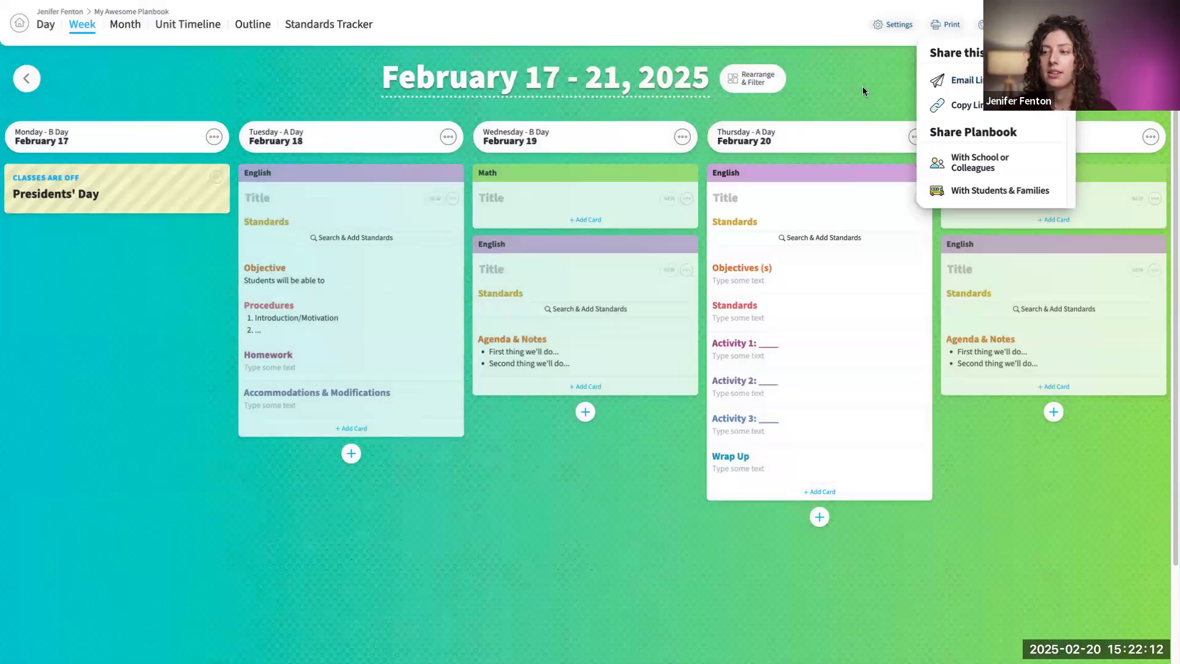
click(45, 26)
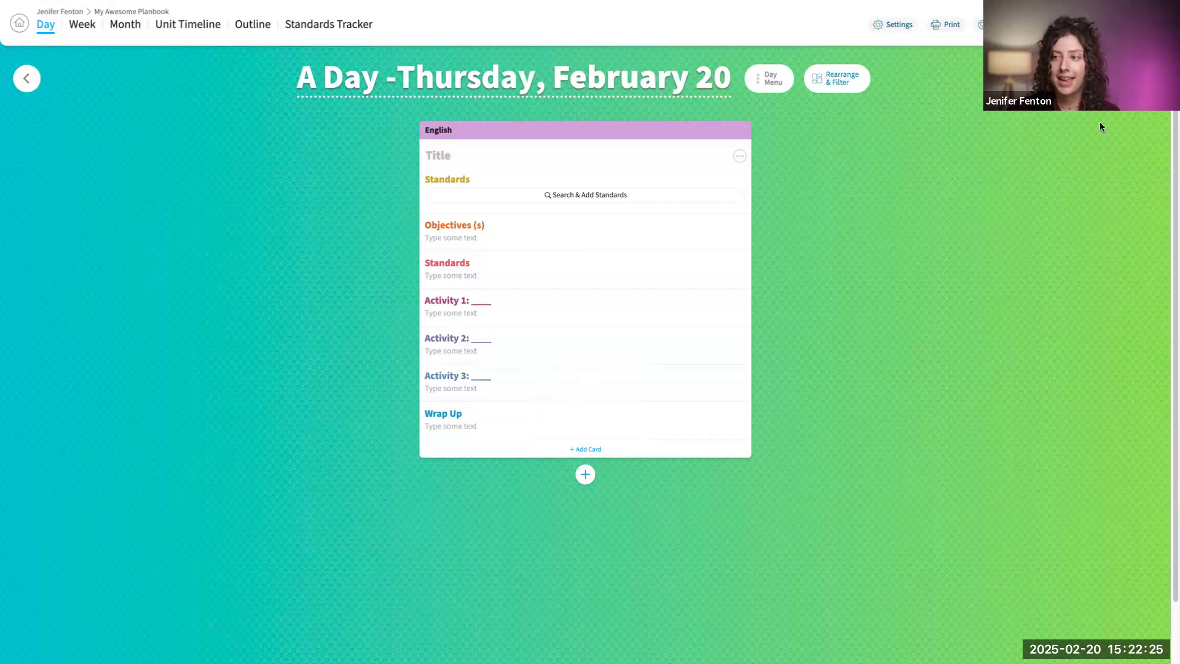
- Open sharing with school or colleagues and allow anyone with a link to view the planbook
click(995, 24)
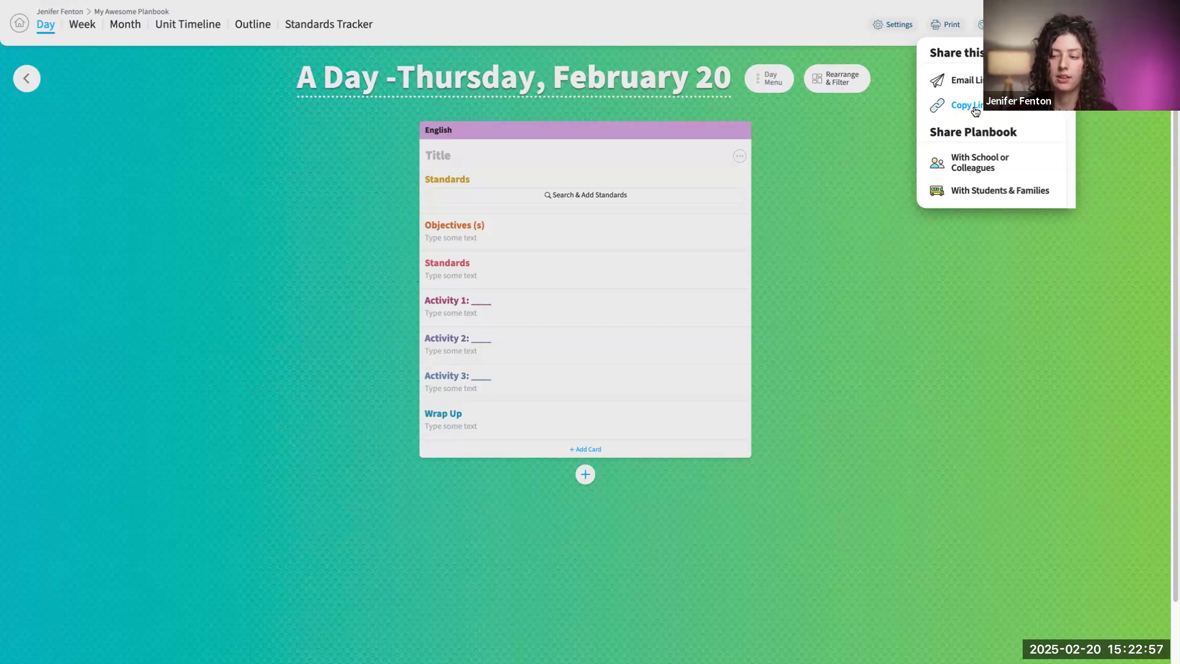
click(989, 167)
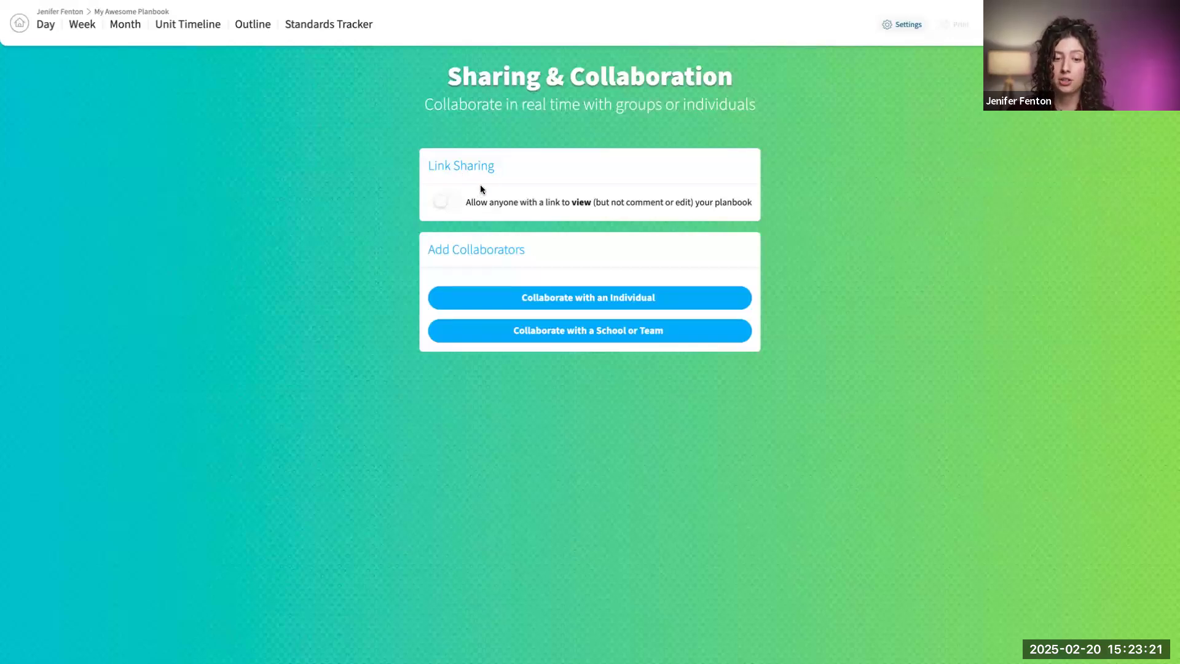
click(456, 199)
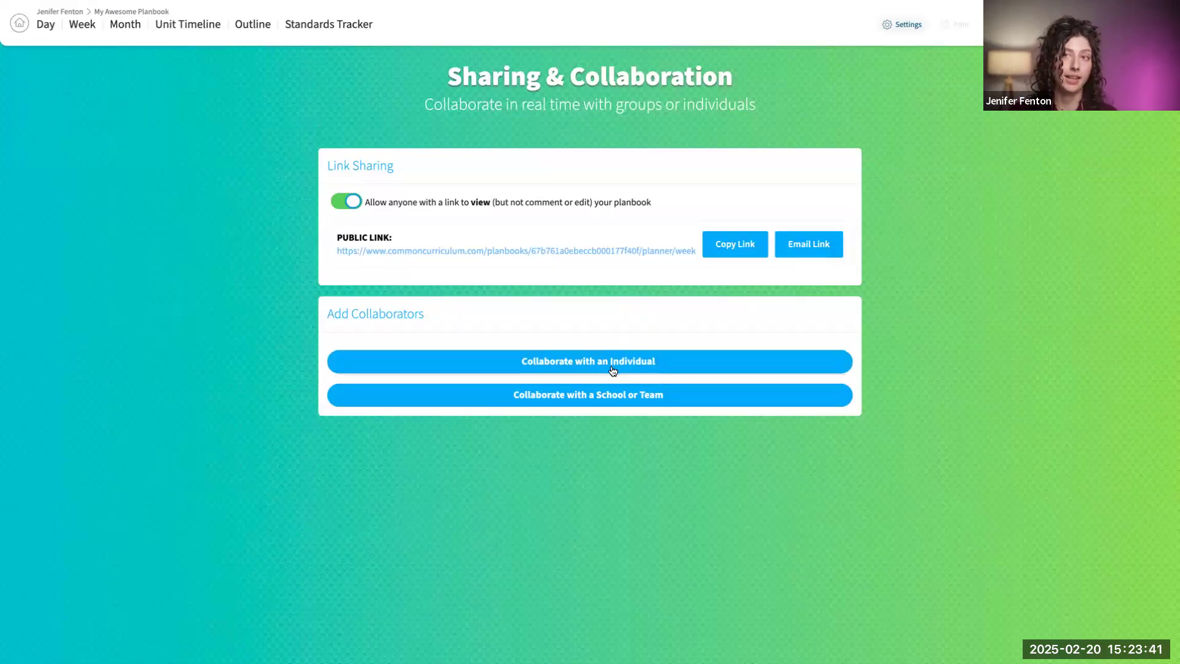
- Open the form for collaborating with an individual and check the available permission levels
click(640, 368)
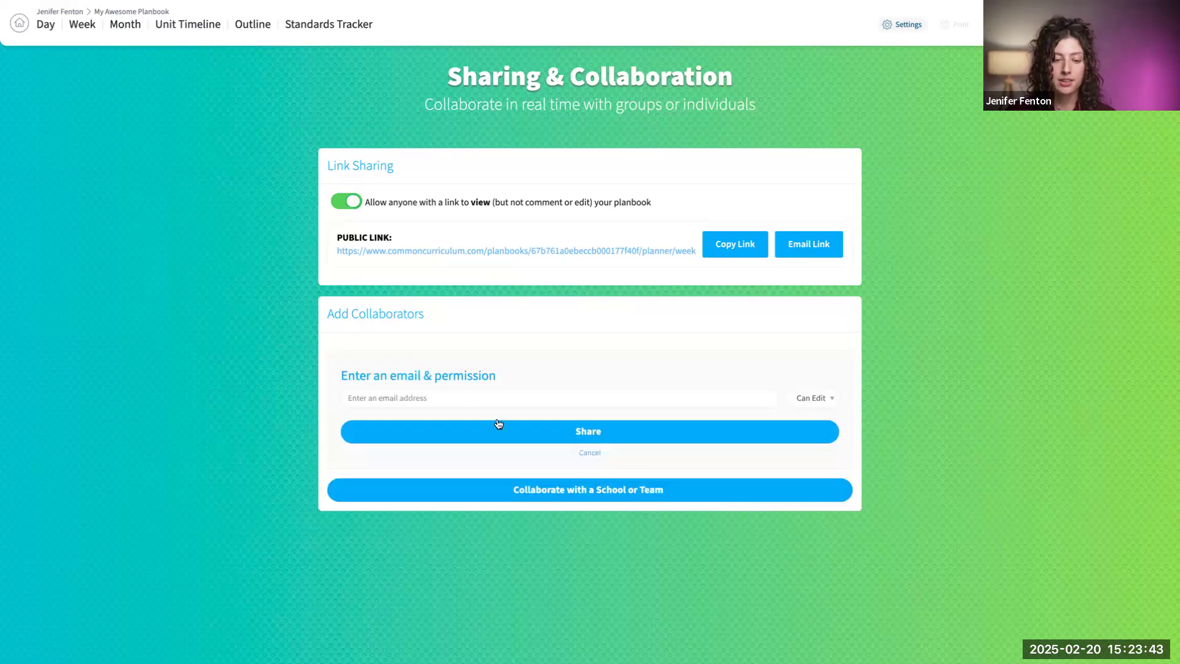
click(476, 398)
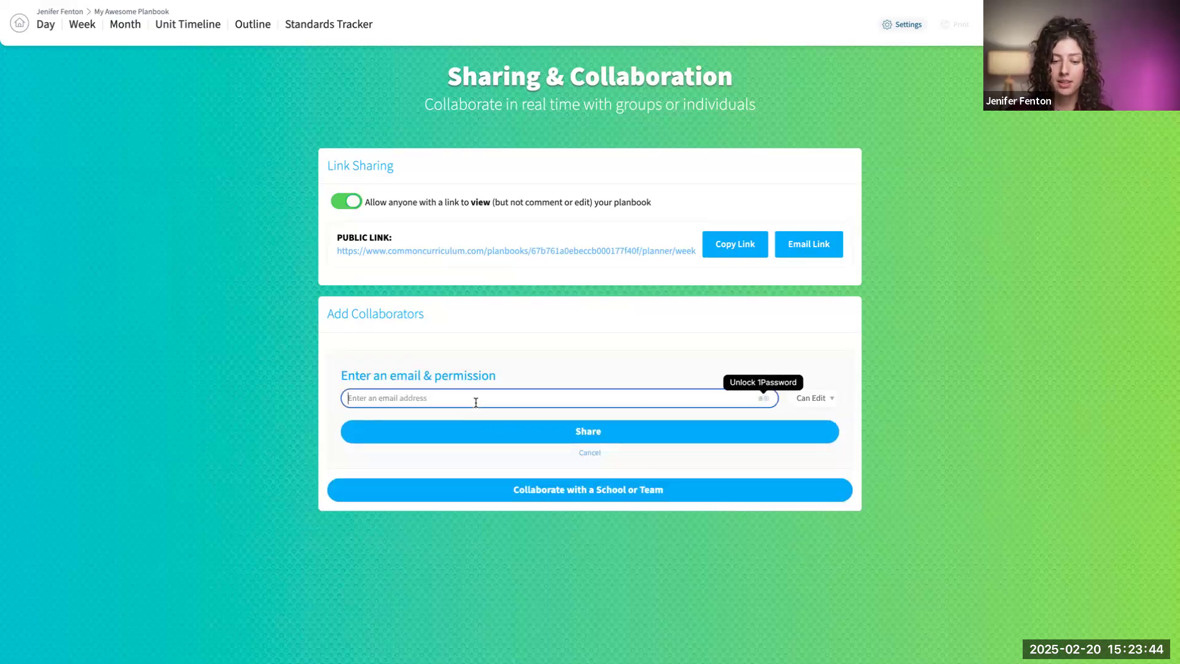
click(831, 400)
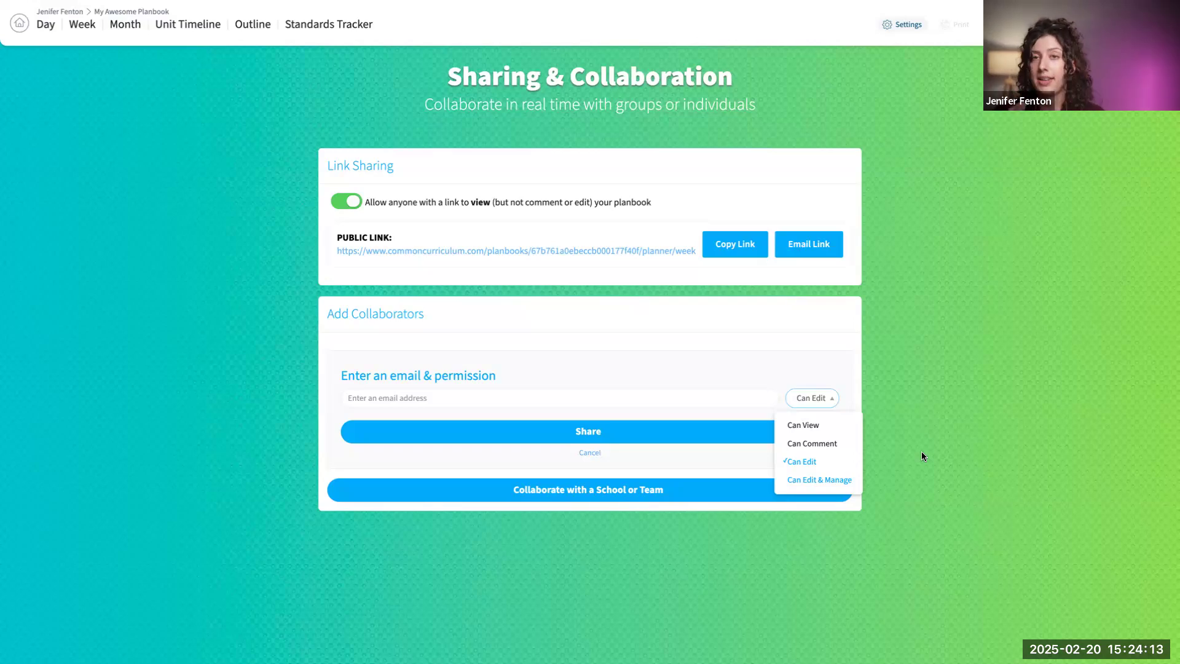
click(989, 317)
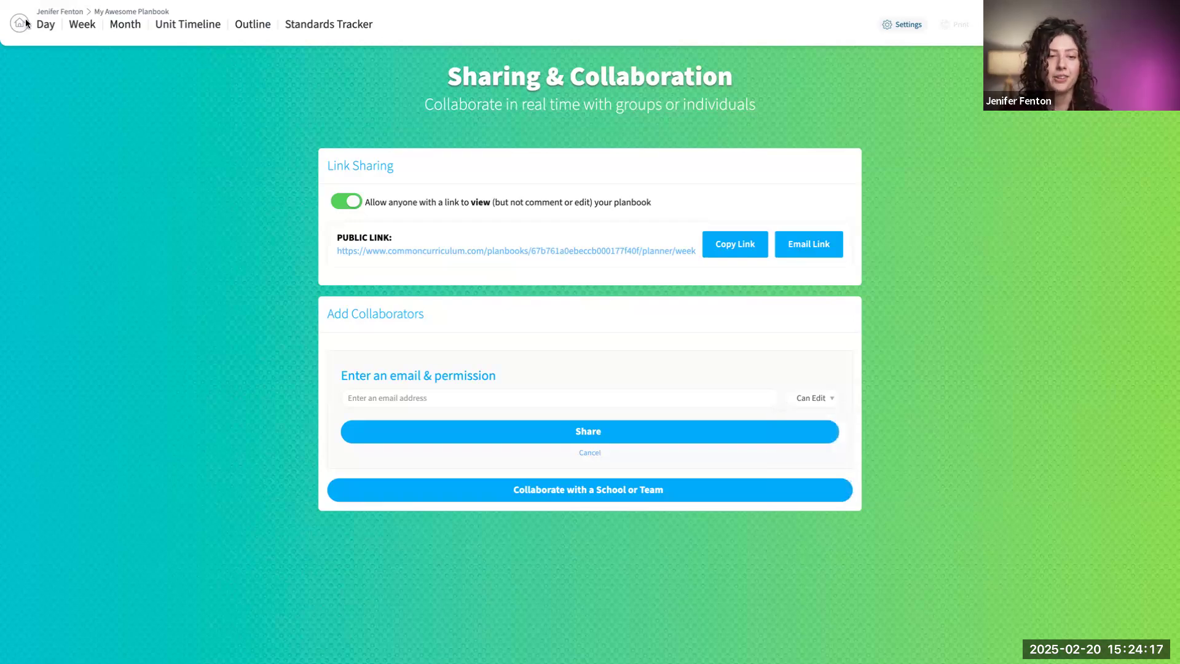
- Open the class websites page for sharing with students and families, and recheck the sharing options
click(1005, 25)
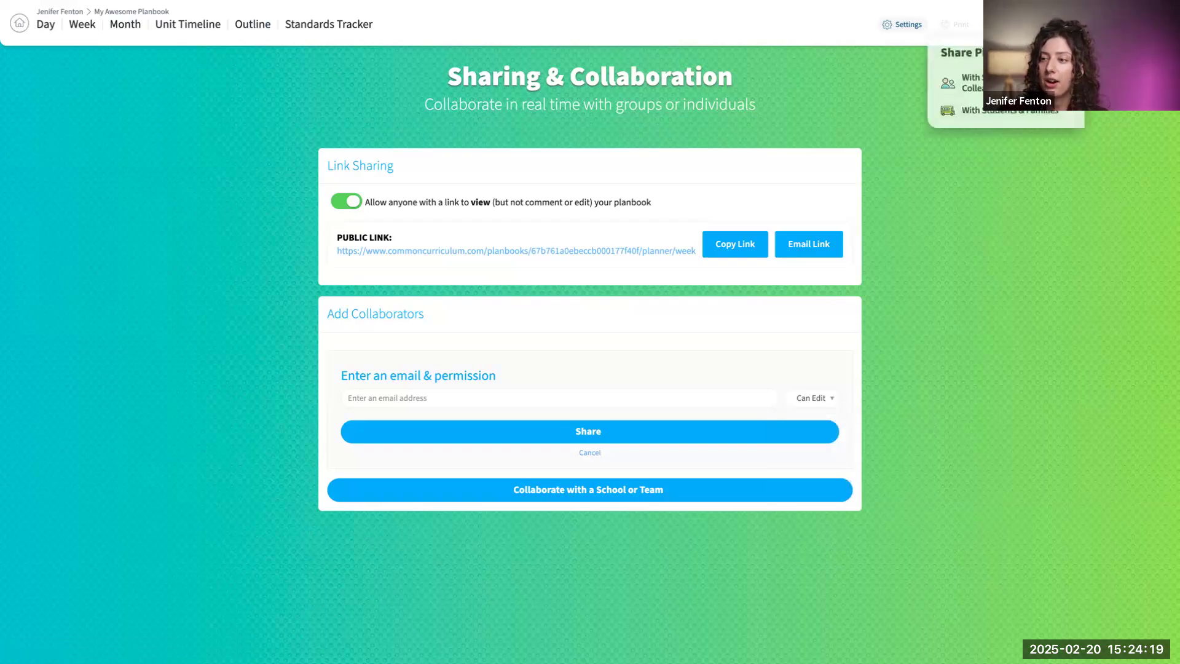
click(1000, 114)
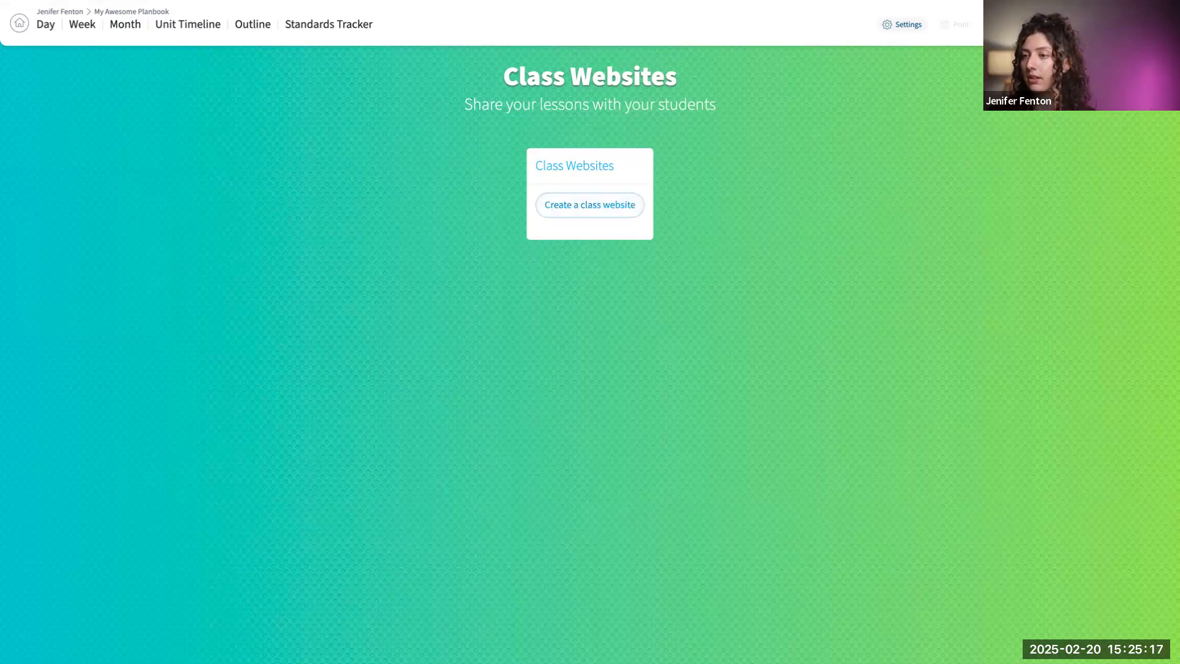
click(1005, 24)
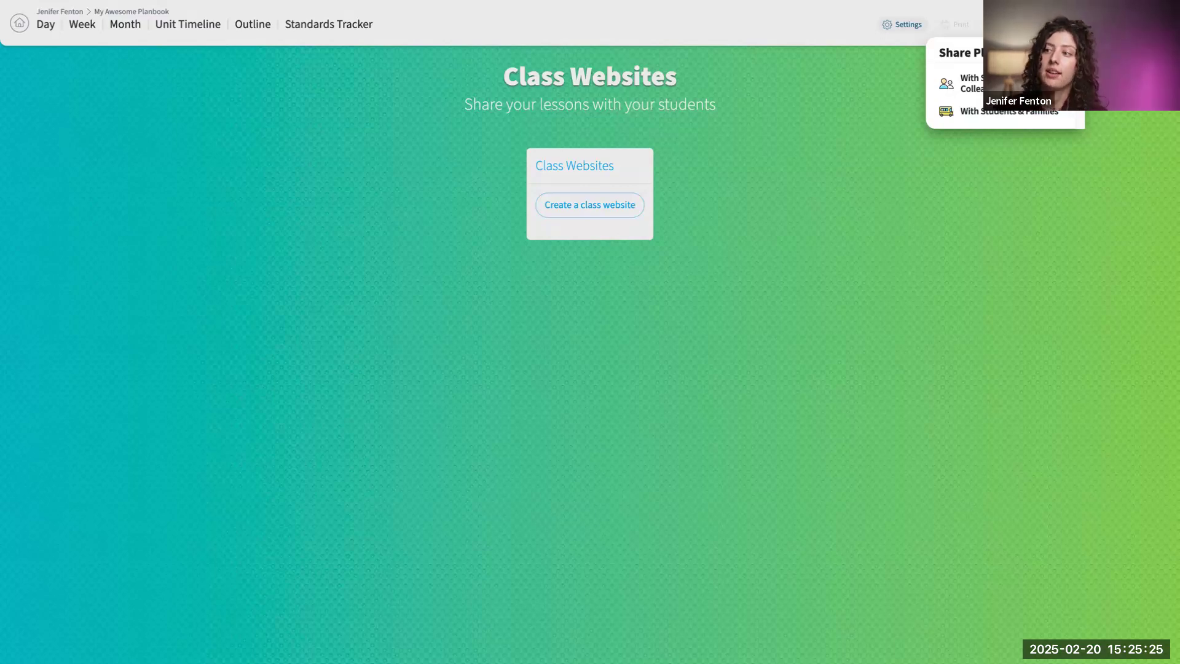
- View the help center and its contact form, and return to the planbook's class websites page
click(1086, 25)
click(1087, 24)
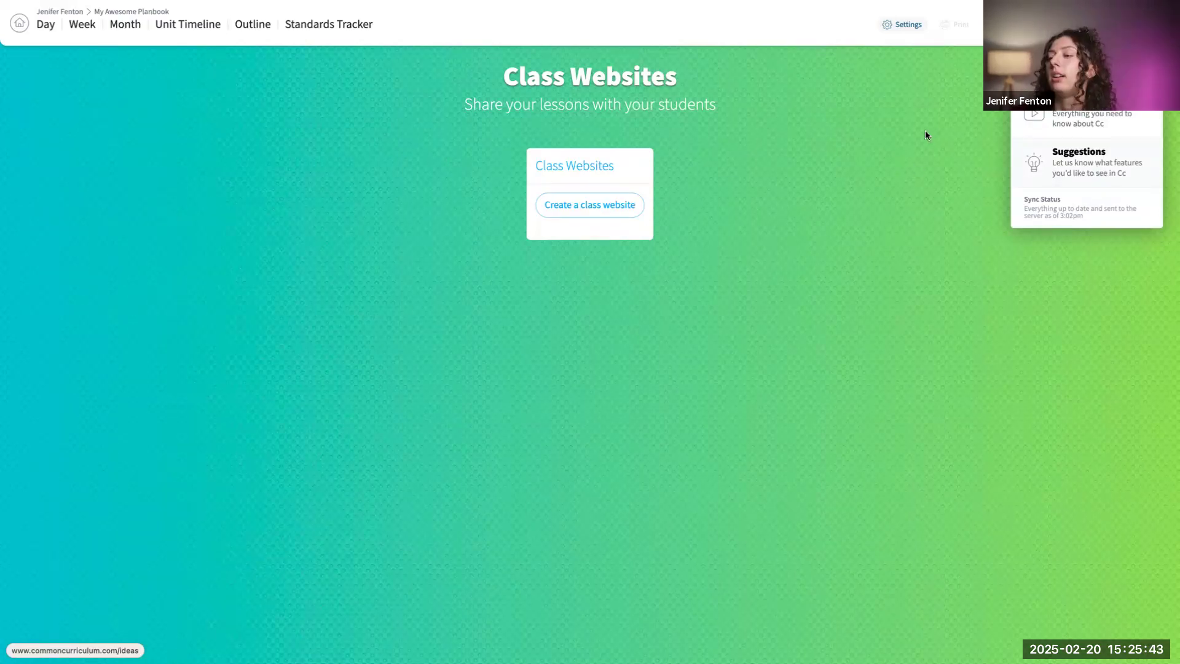
click(1085, 116)
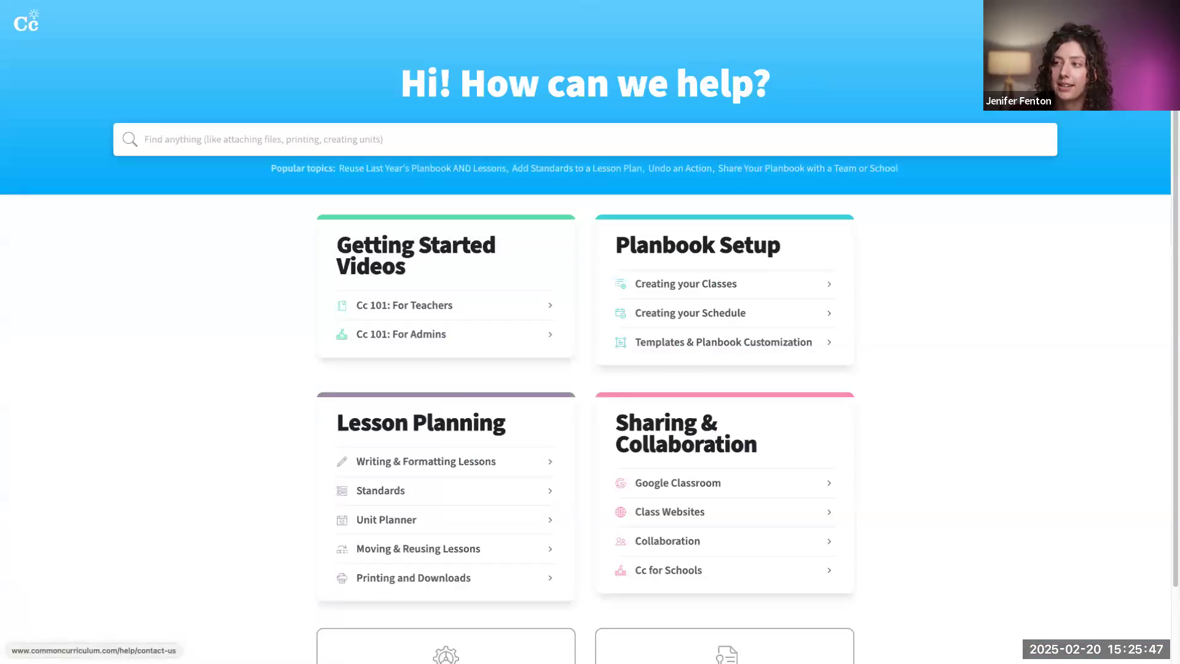
click(1134, 24)
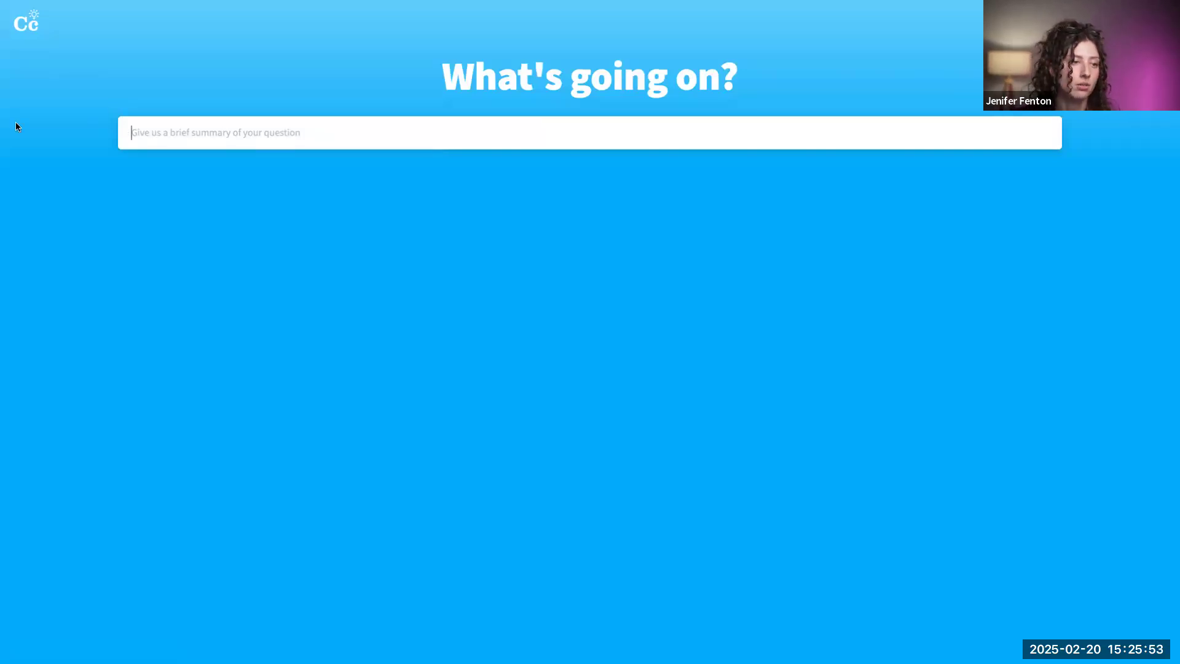
mouse_move(2, 126)
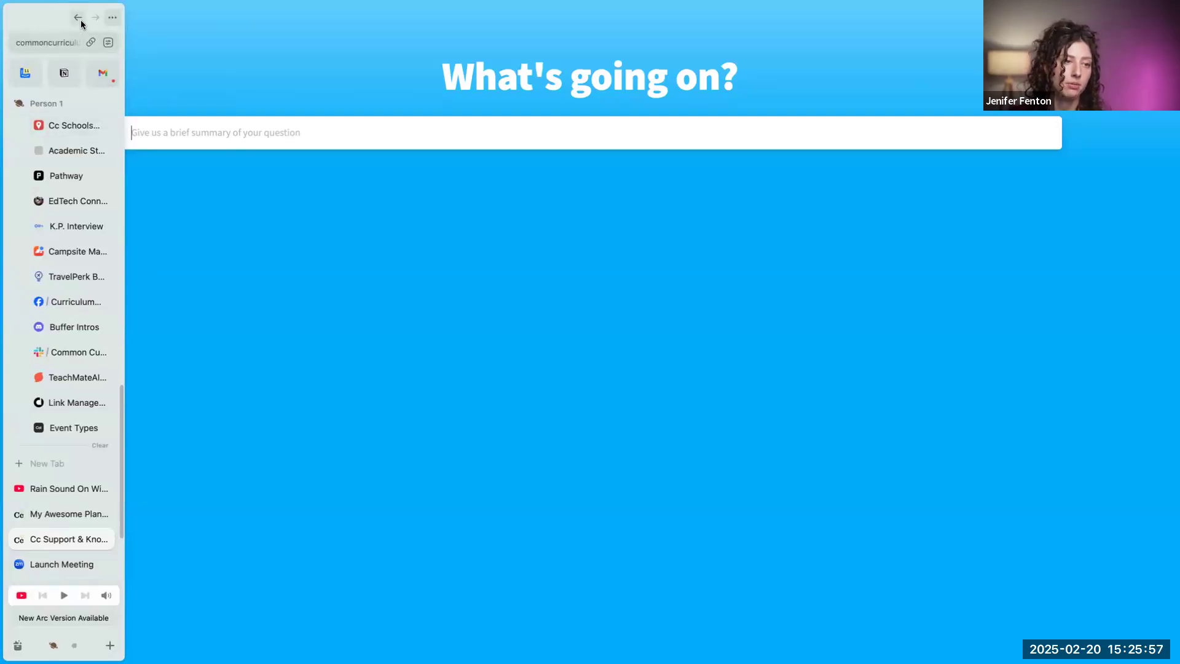
click(78, 19)
mouse_move(6, 69)
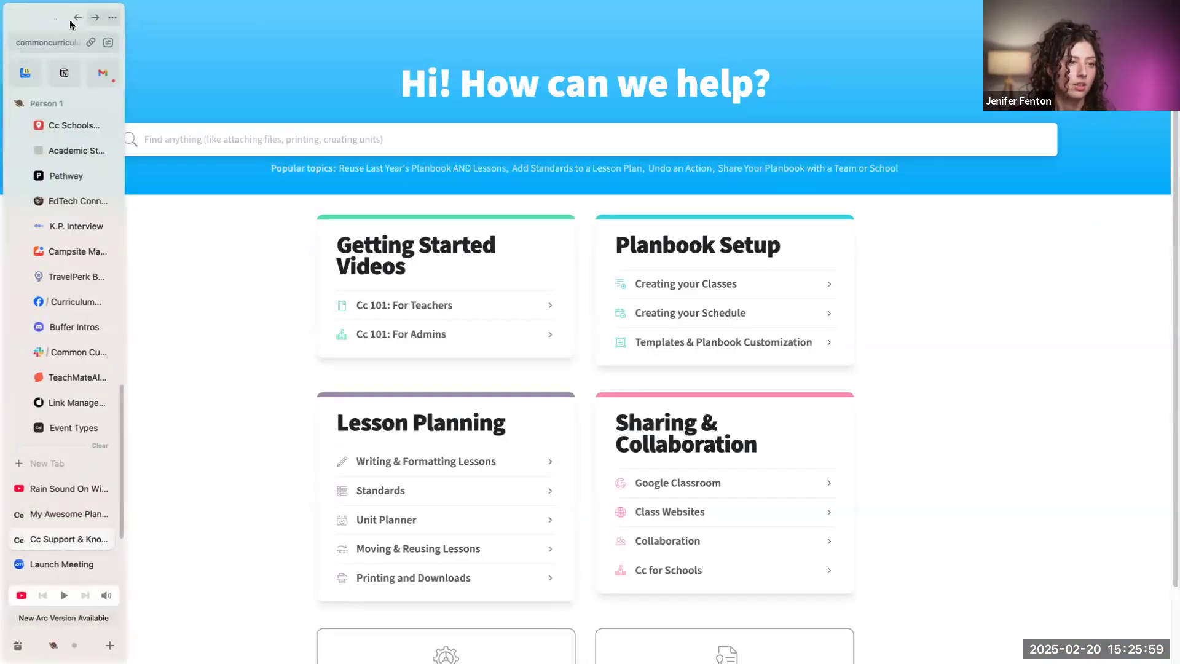
click(78, 19)
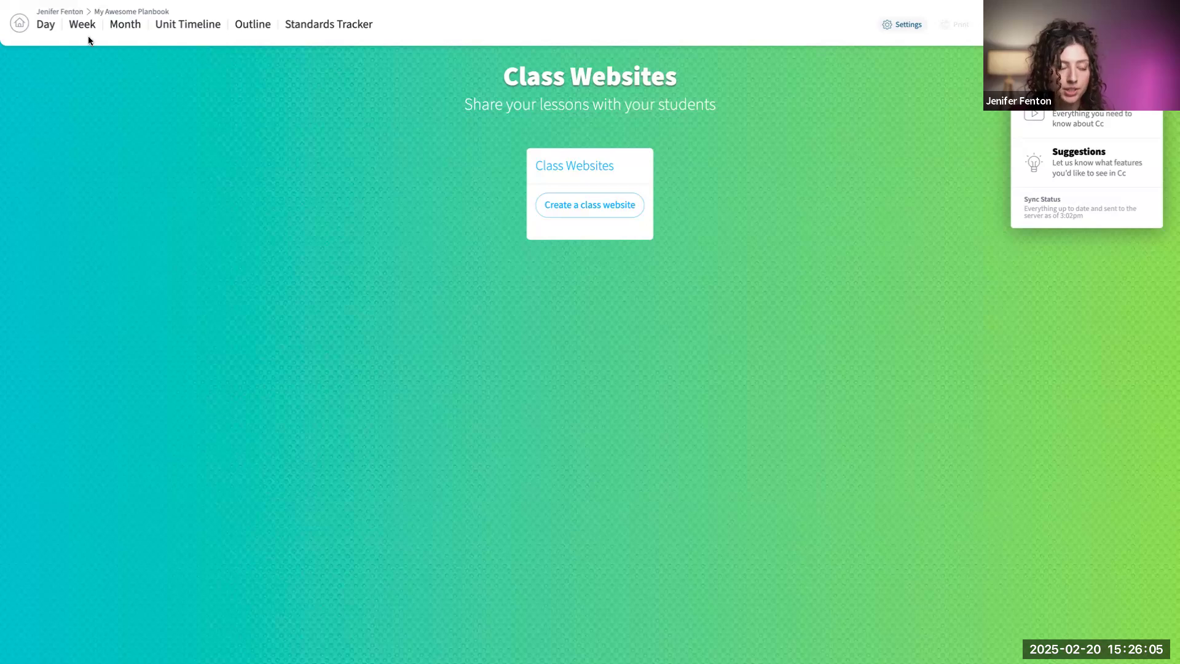
- Show March 2025 in the month view and open the lessons of Tuesday, February 25
click(125, 31)
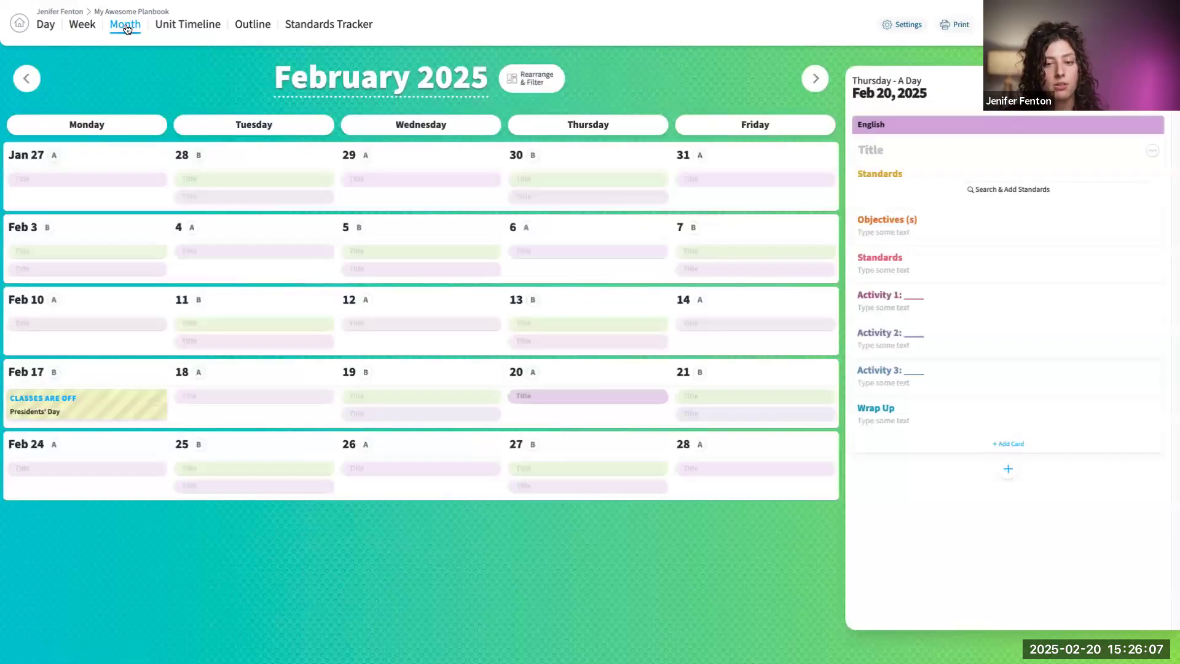
click(815, 78)
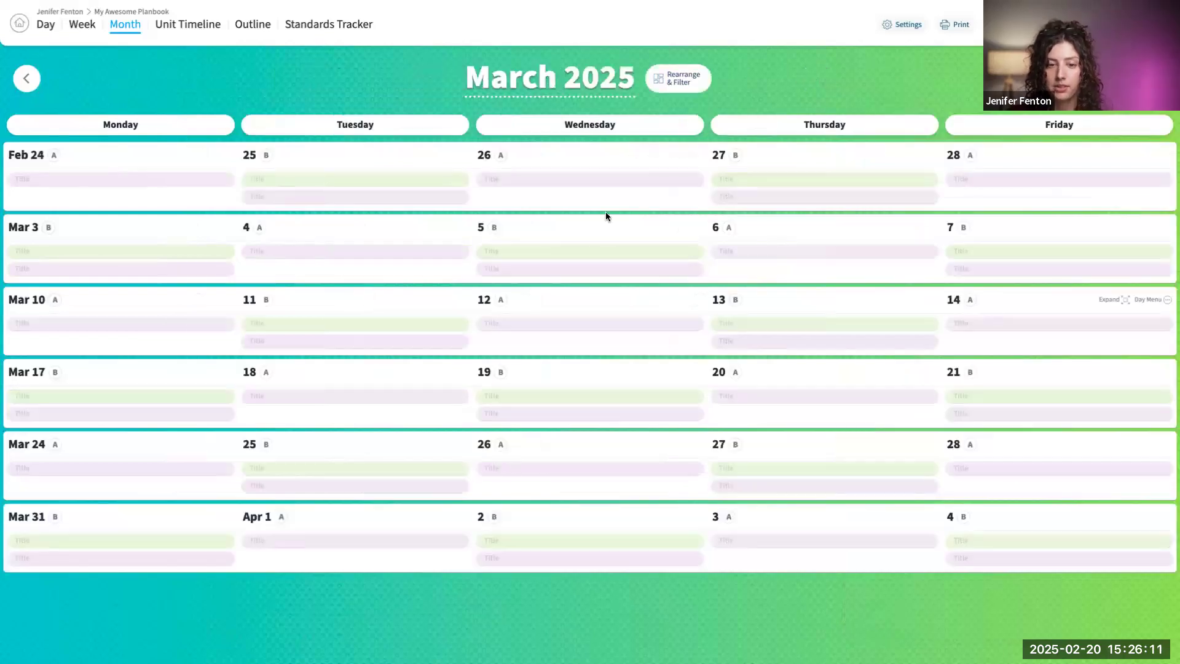
click(334, 178)
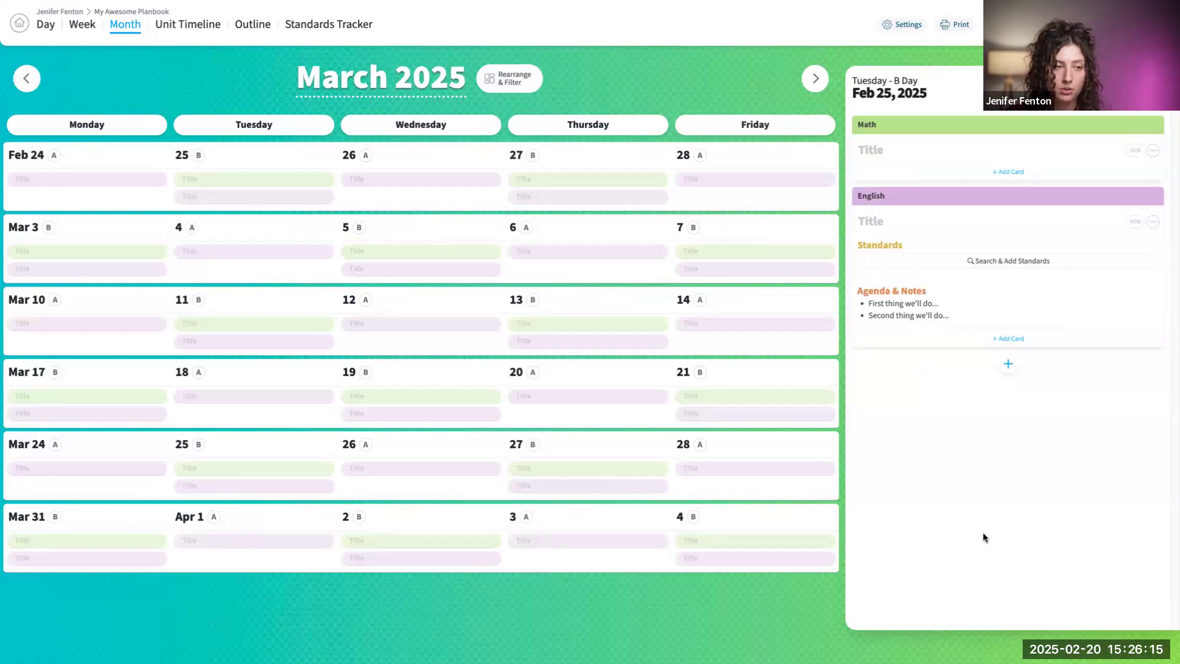
- View the unit timeline, and in the class outline look at the Math lessons of 7/2 and 7/4 and the class choices
click(187, 34)
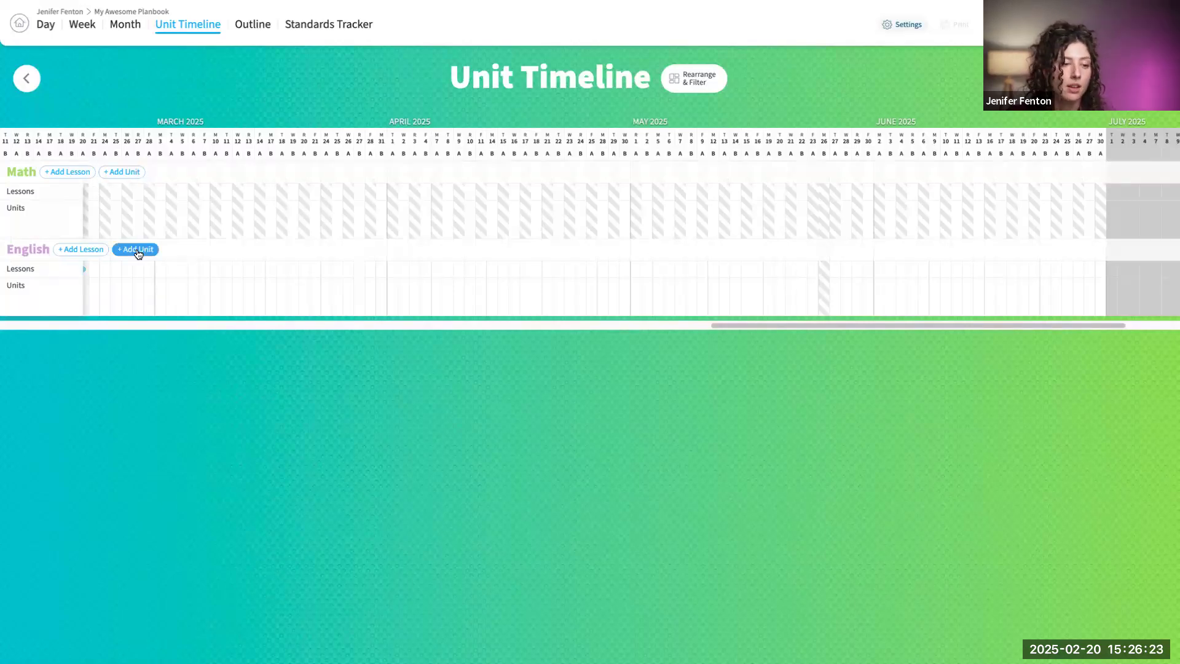
click(255, 26)
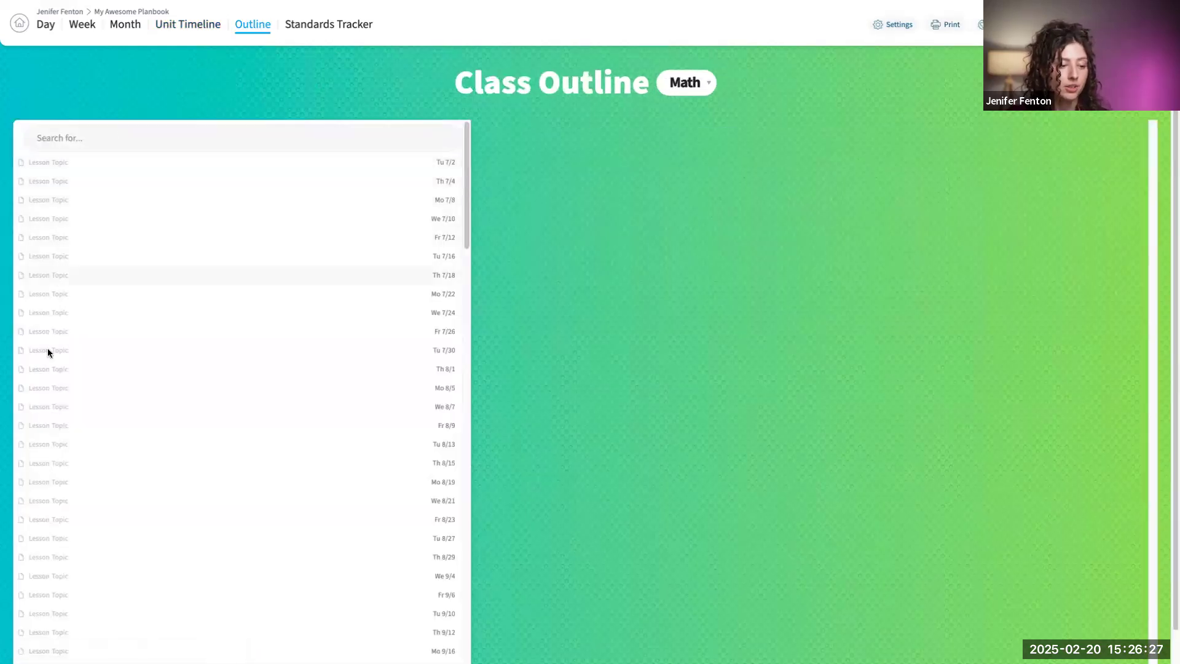
click(67, 161)
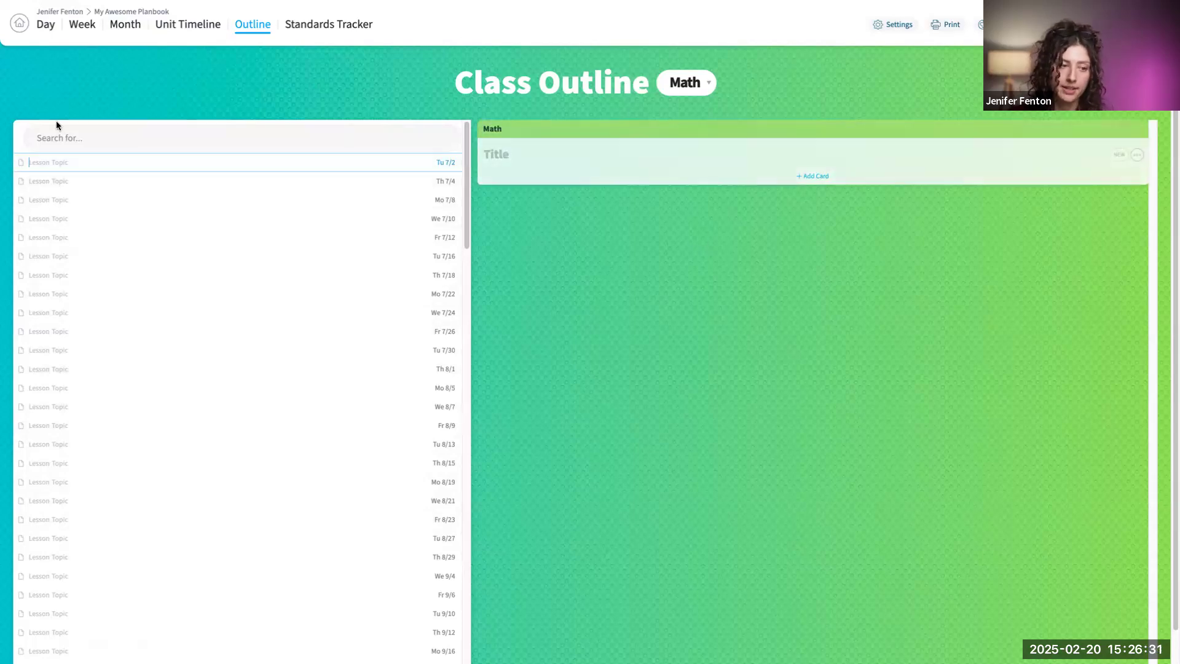
click(58, 179)
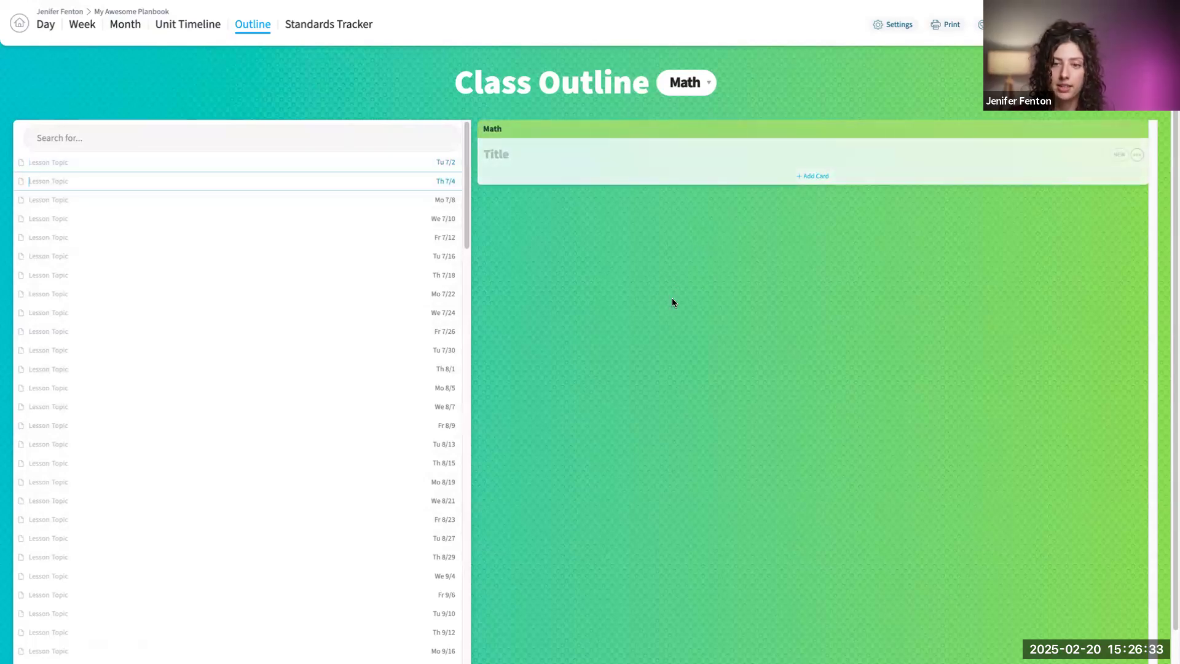
click(706, 83)
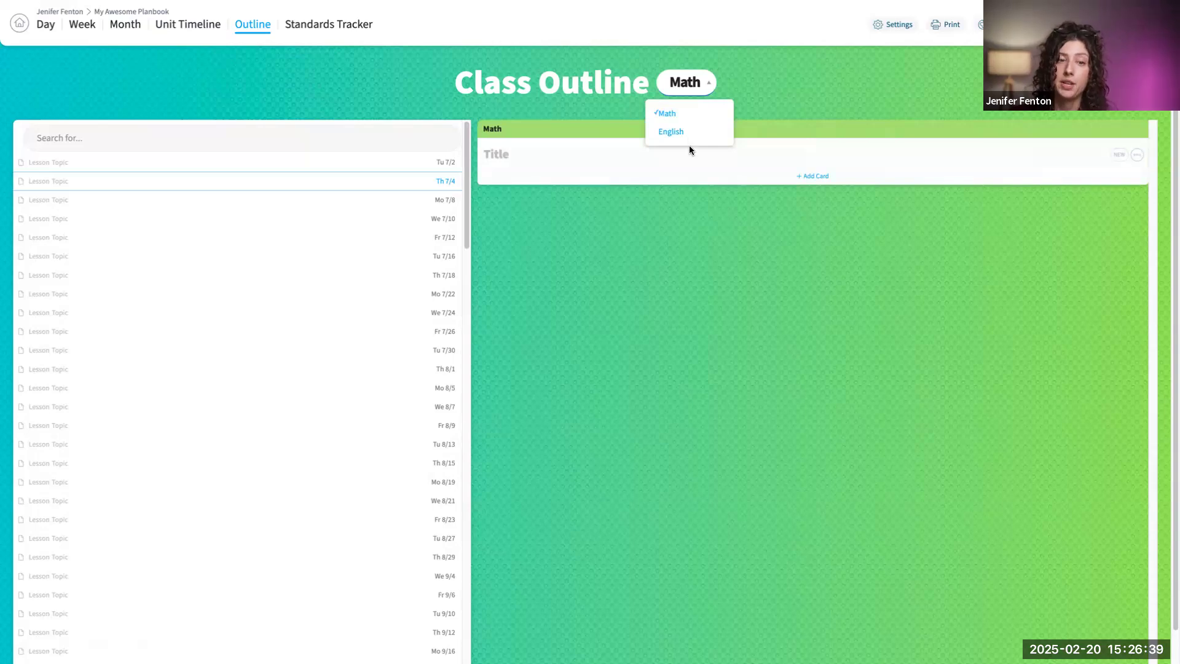
- Check the Standards Tracker for the Math course and return to the week view
click(342, 25)
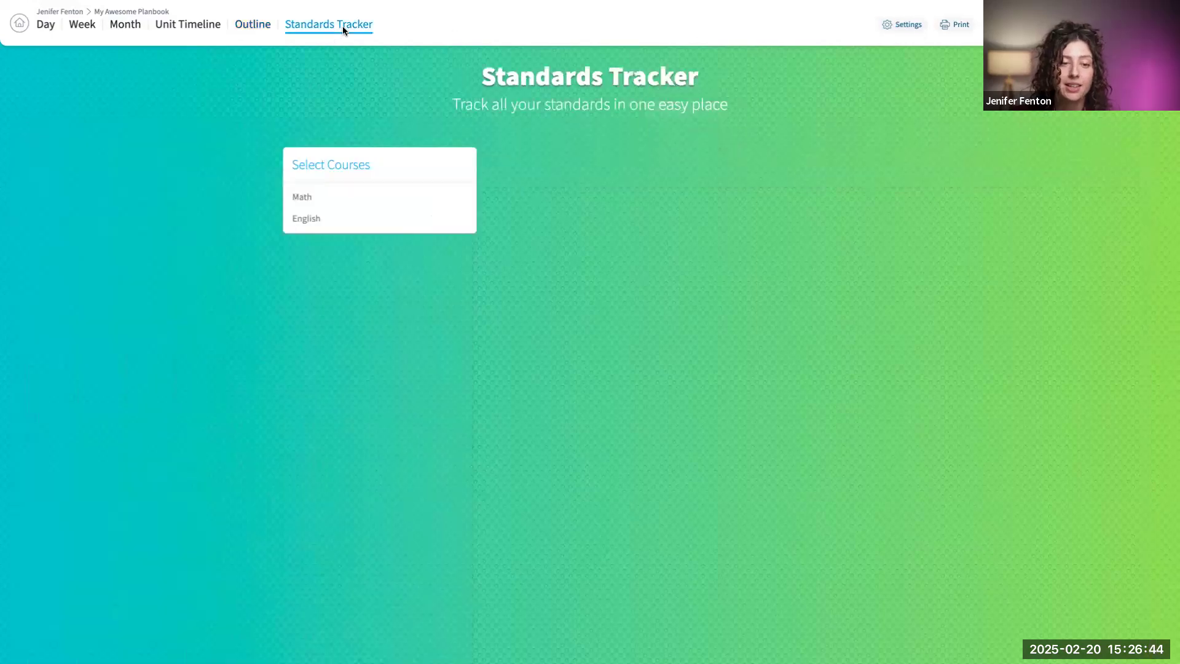
click(311, 199)
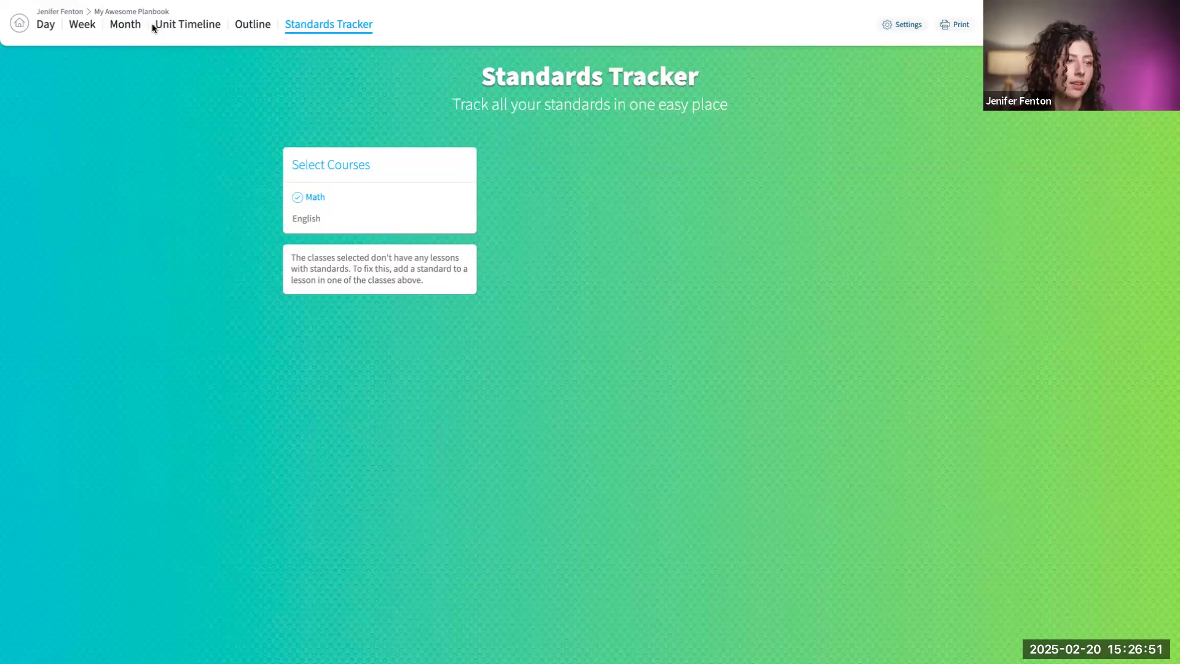
click(82, 26)
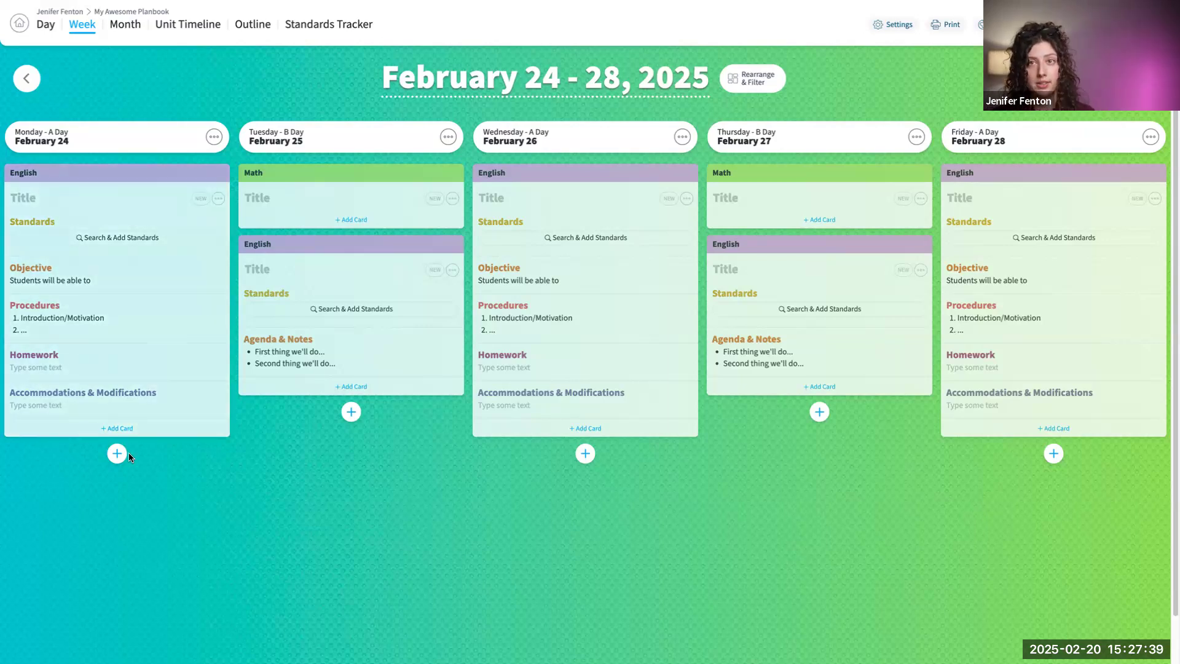
- Open the standards search for Monday's English lesson and choose California from the states
click(115, 242)
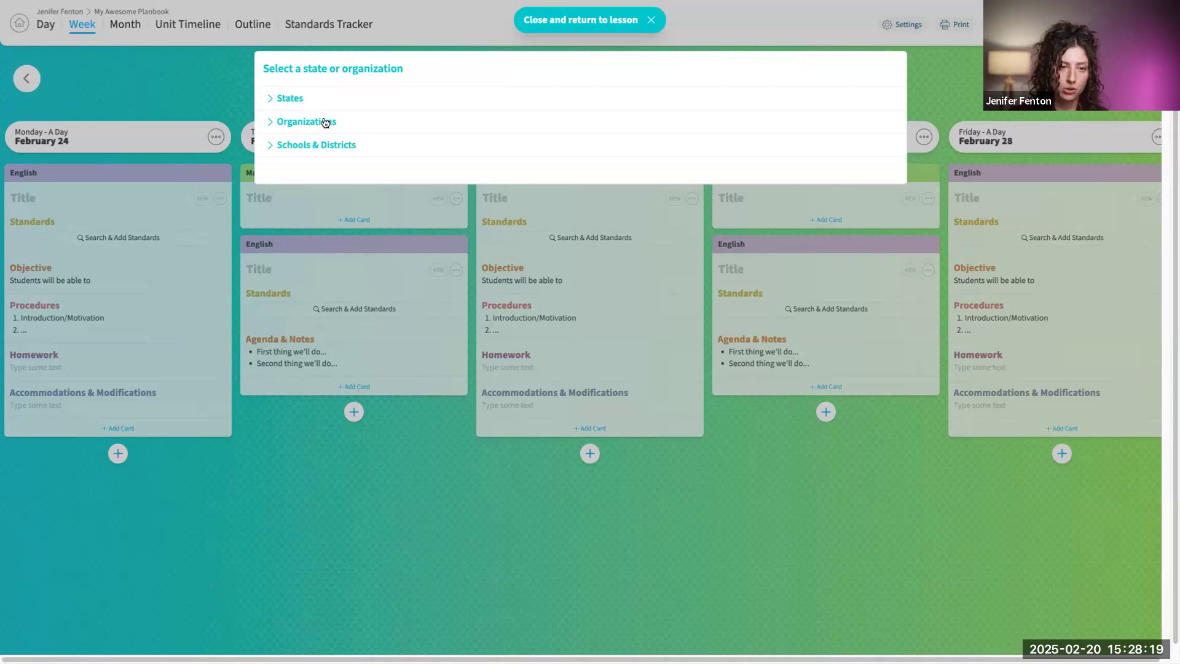
click(287, 98)
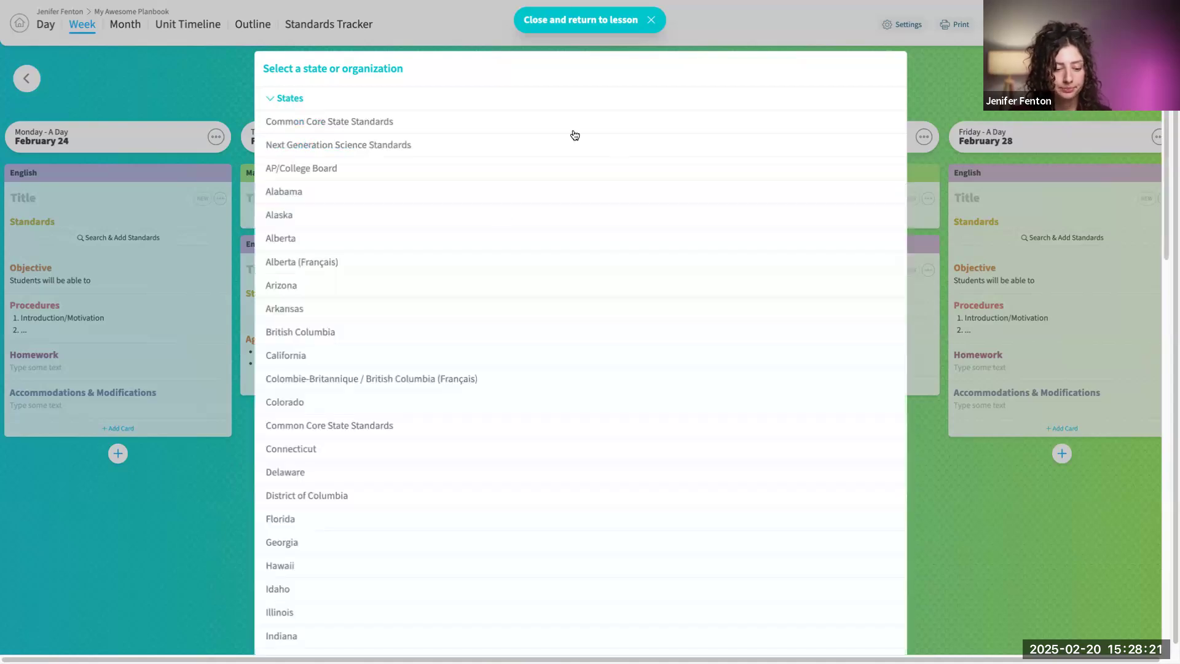
scroll(528, 150, down, 2)
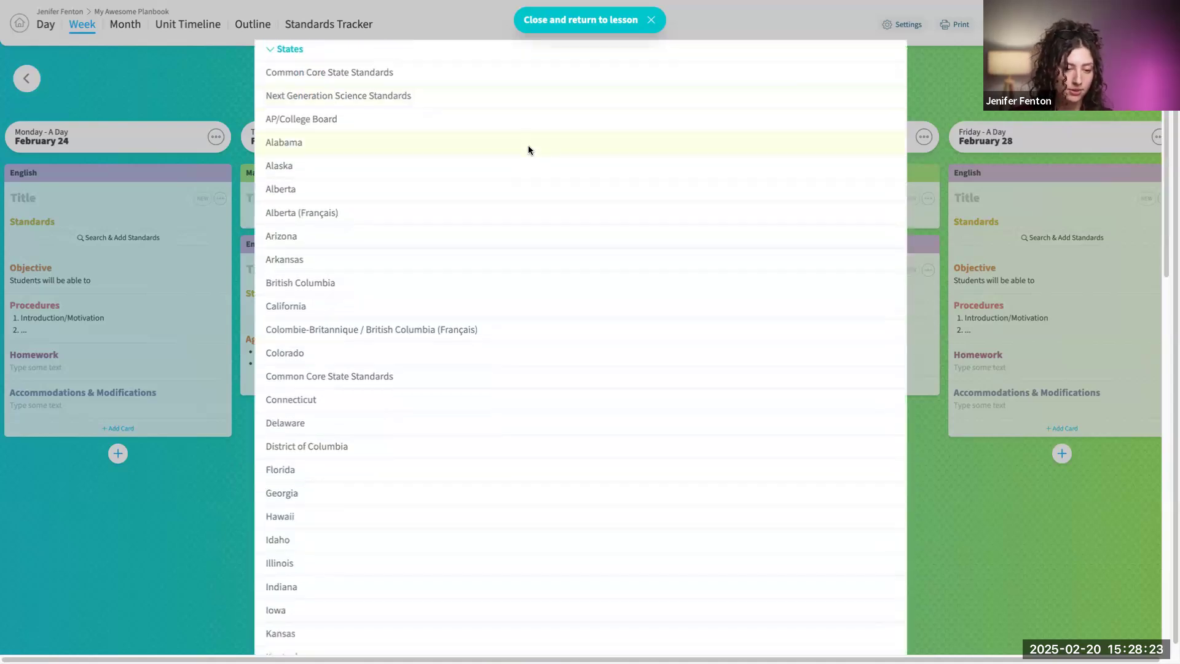
click(639, 297)
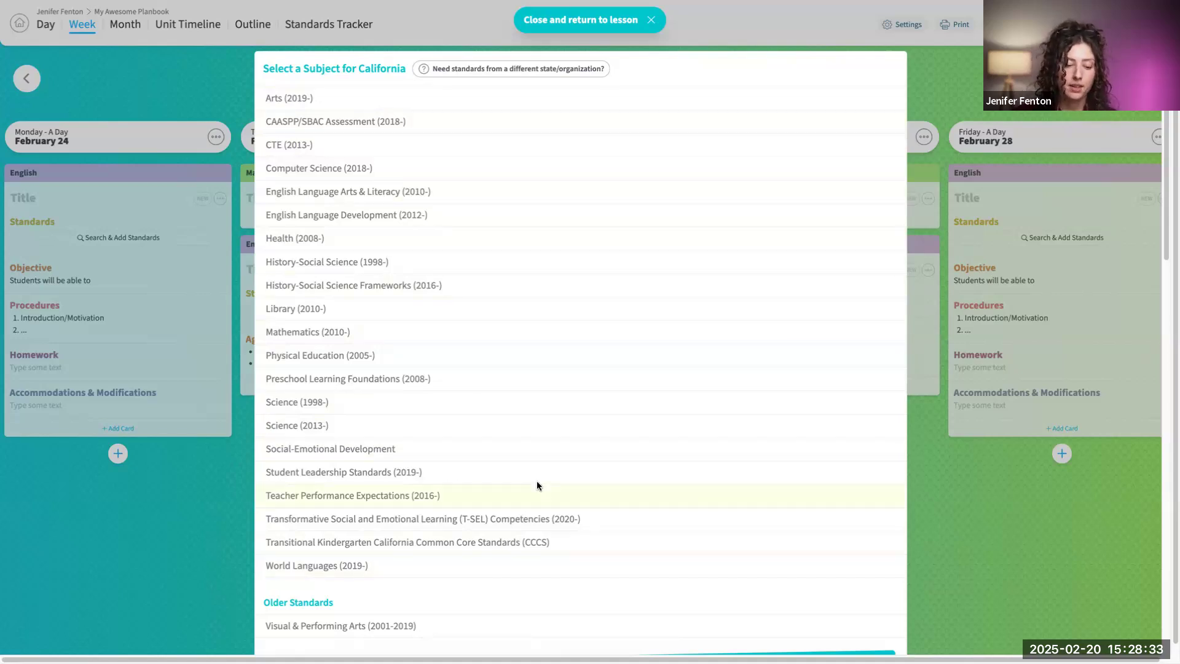
- Look through the California subject list, including the older standards and the option to request missing standards
scroll(537, 480, down, 2)
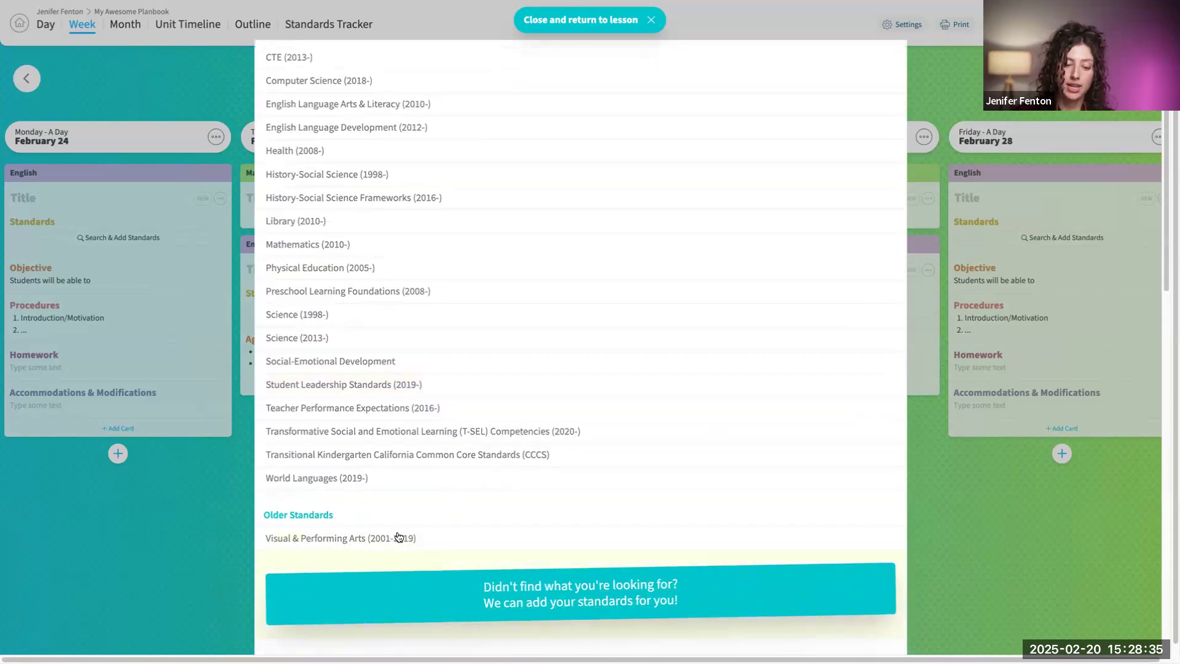
scroll(722, 425, up, 1)
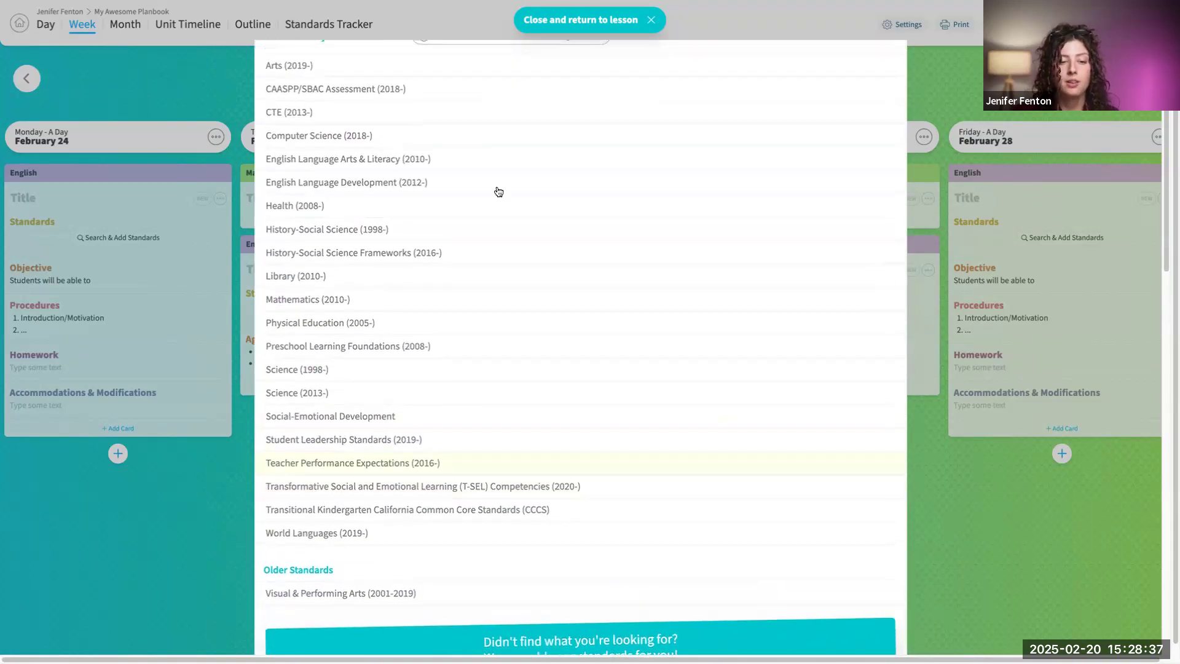
scroll(514, 210, up, 1)
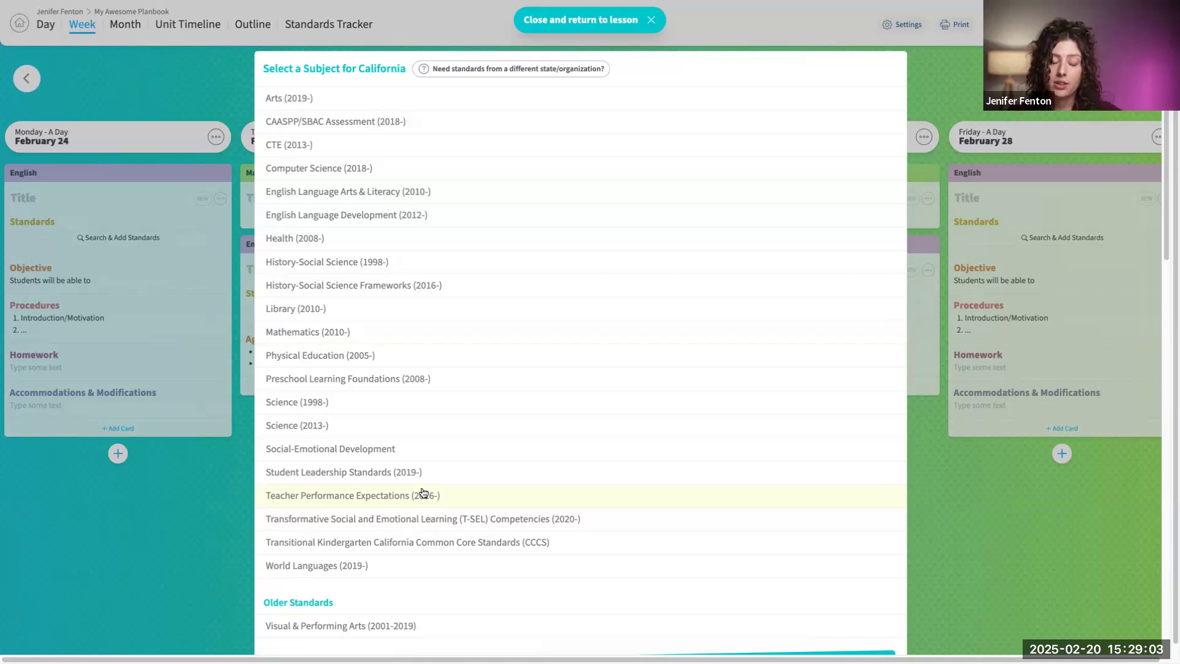
scroll(508, 406, down, 1)
scroll(529, 403, down, 2)
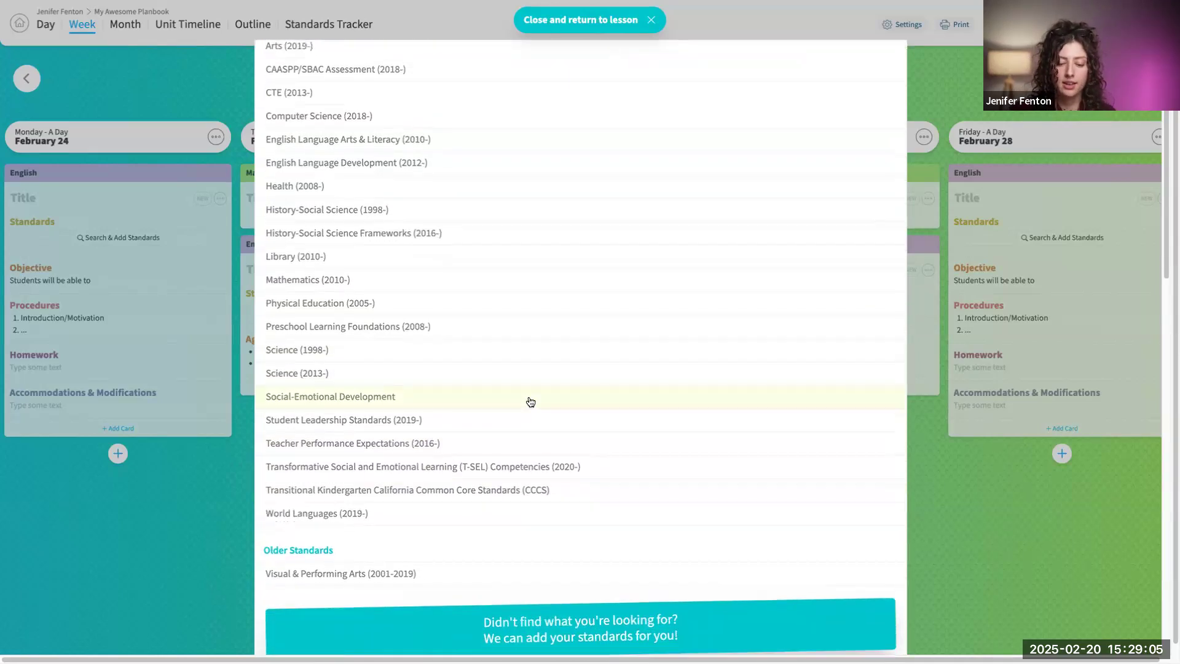
scroll(622, 513, down, 1)
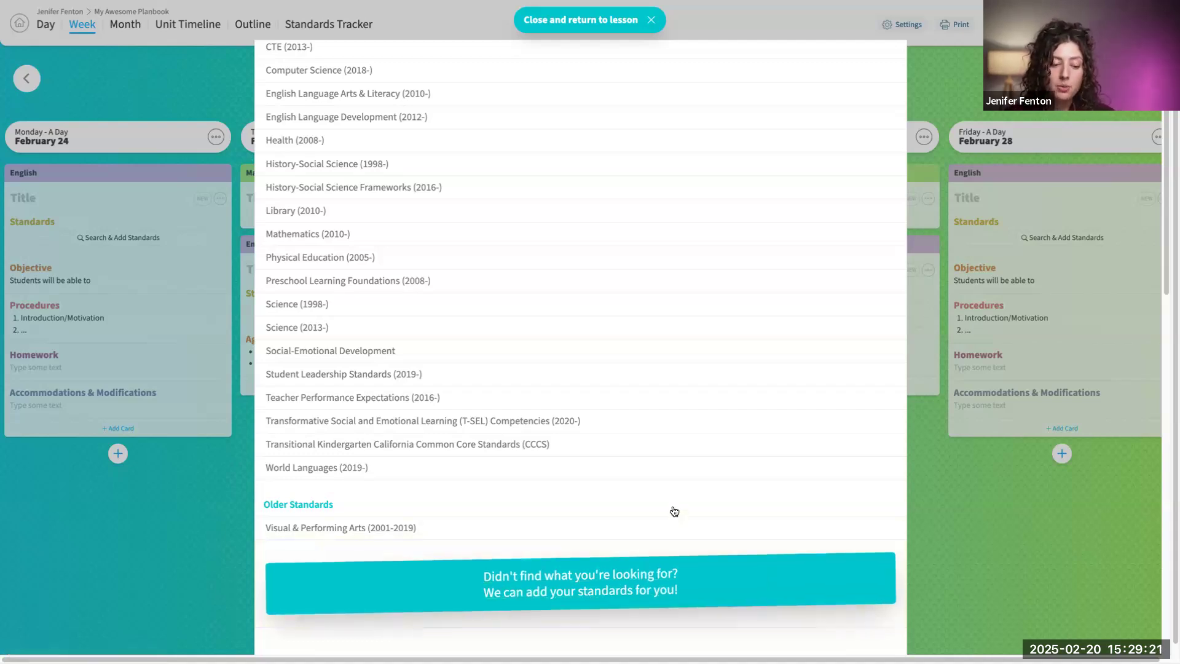
scroll(706, 405, up, 2)
scroll(708, 412, down, 1)
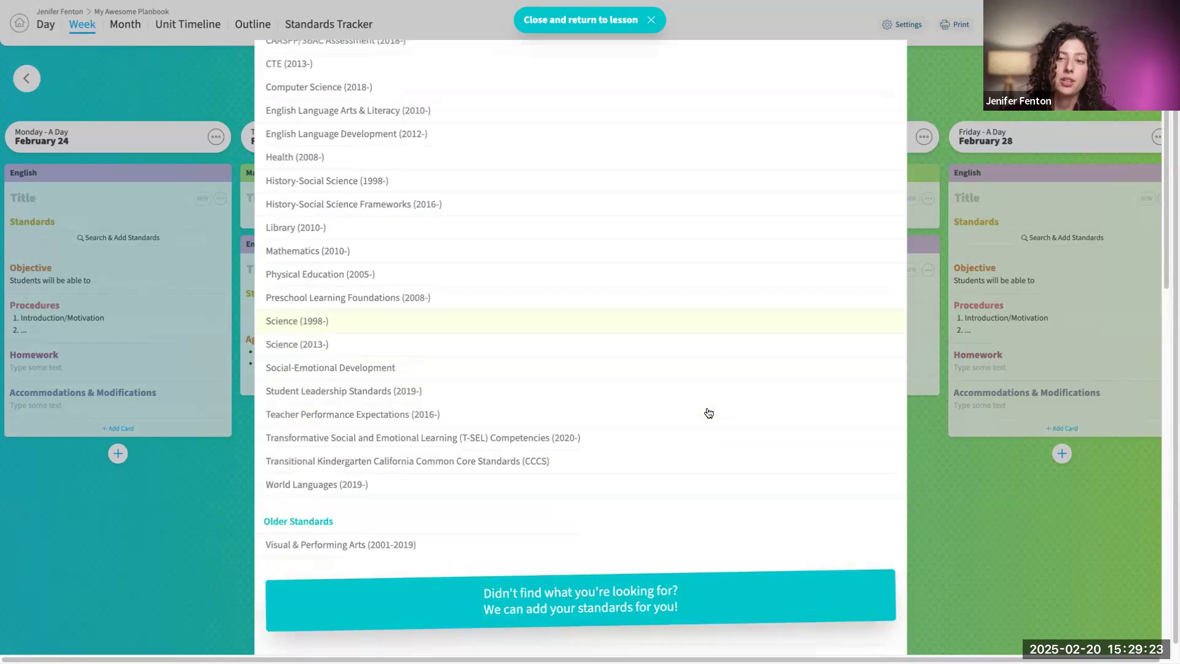
scroll(708, 413, down, 1)
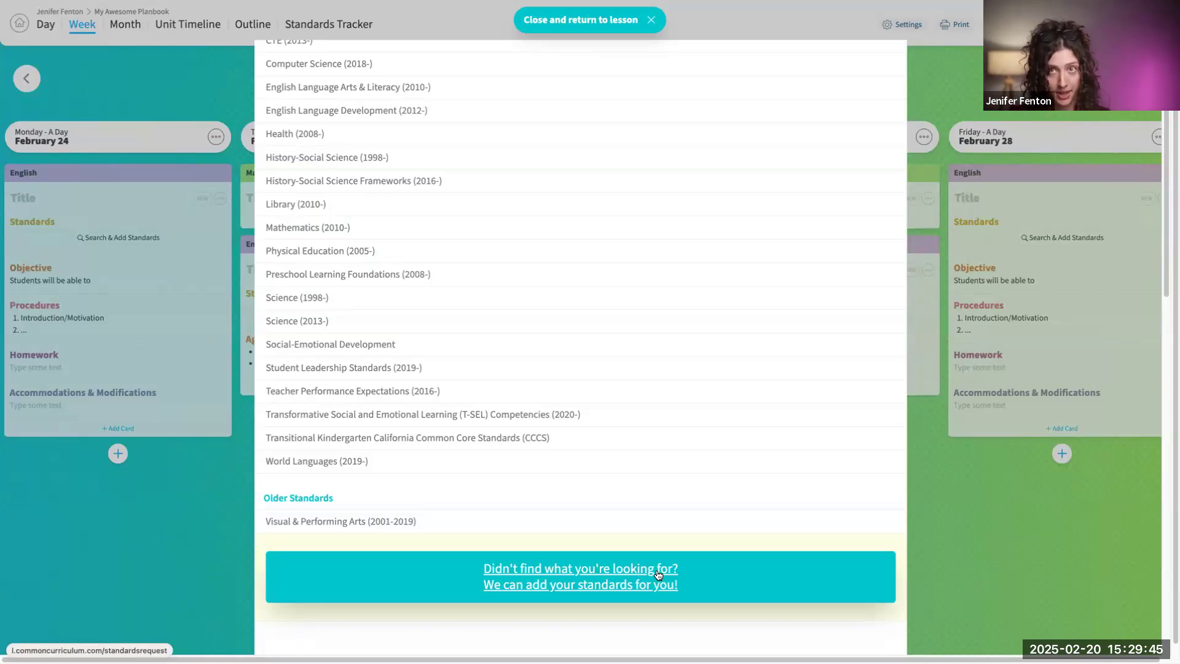
- Show the Grade 9 standards of California's History-Social Science (1998-)
scroll(598, 360, up, 3)
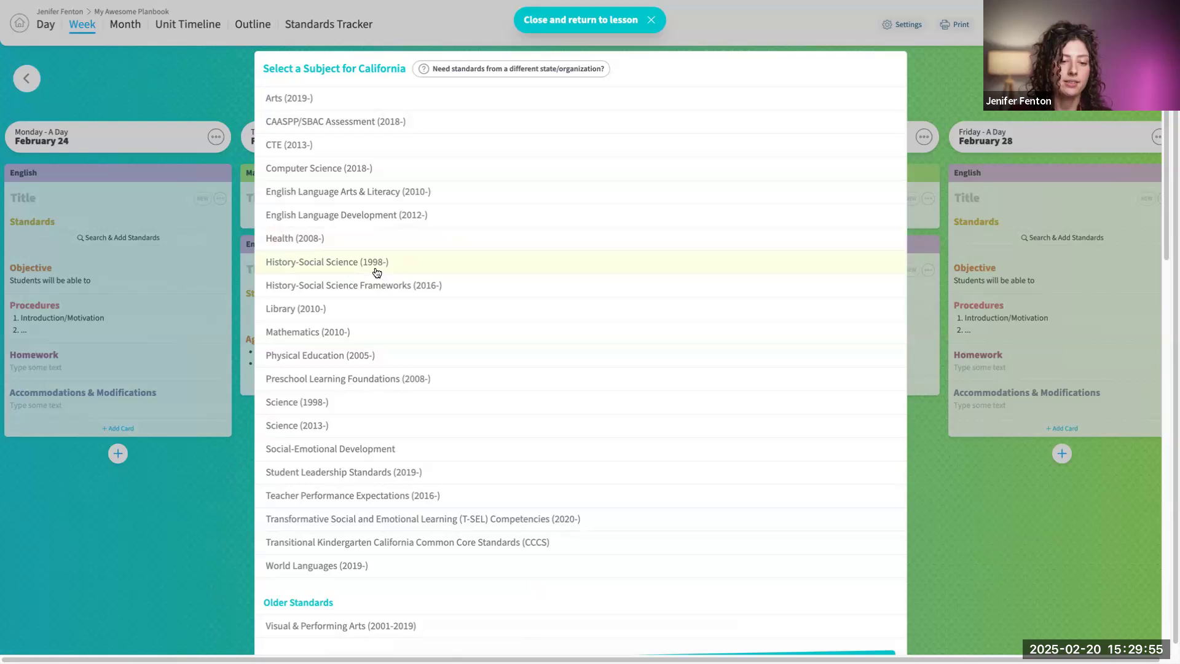
click(511, 264)
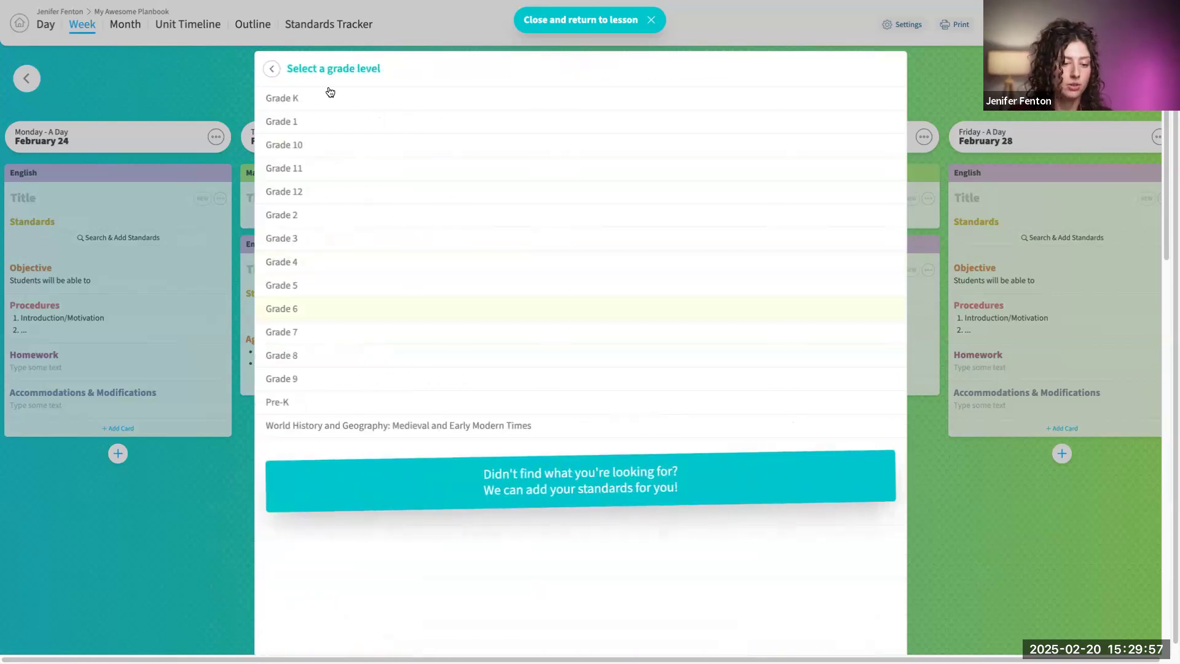
click(339, 380)
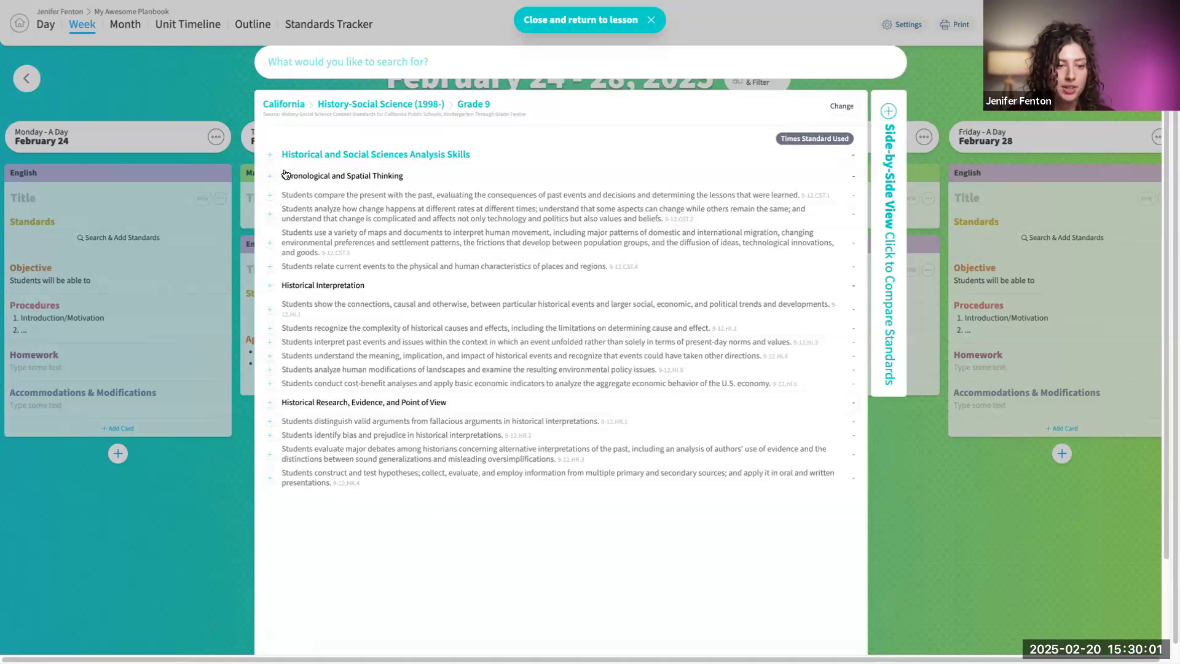
- Select the Historical and Social Sciences Analysis Skills heading and the first Historical Interpretation standard, and deselect both
click(269, 155)
click(270, 309)
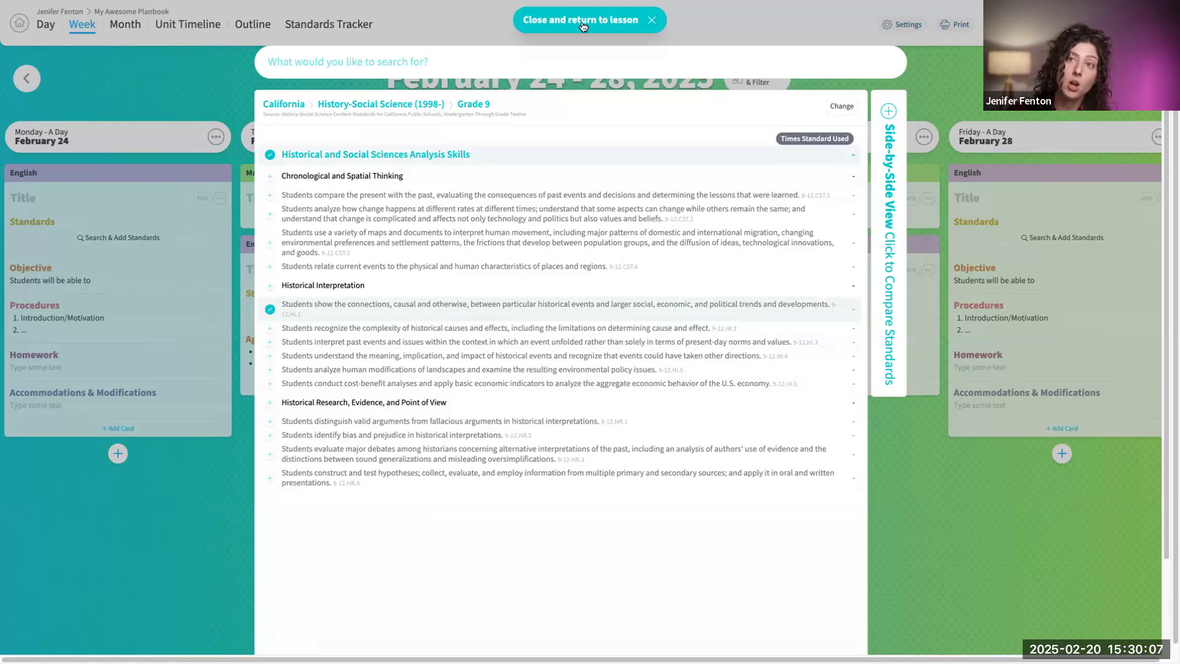
click(270, 309)
click(270, 155)
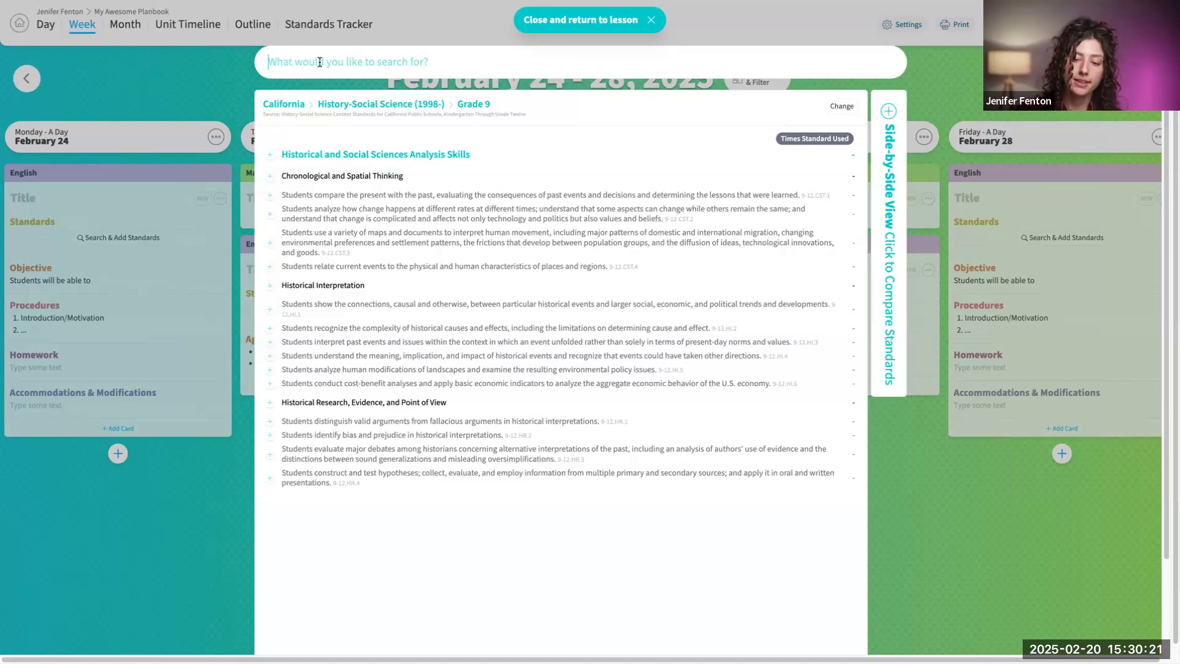
- Search the Grade 9 standards for "cause", try selecting the historical causes and effects standard, and clear the search
text(cause)
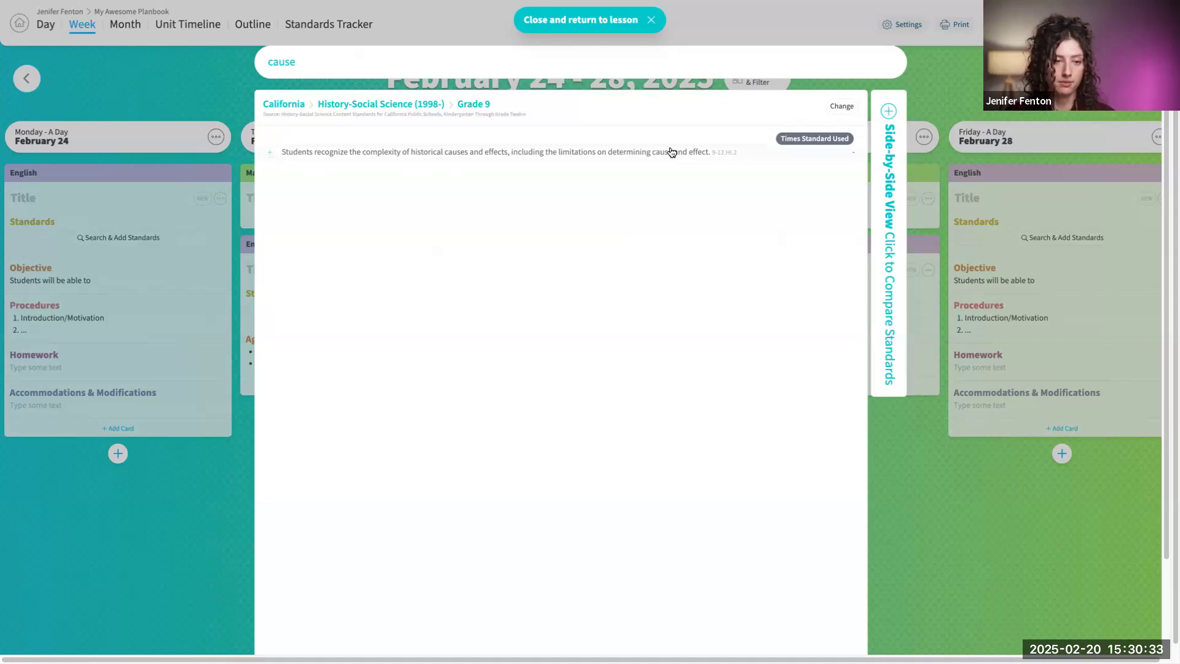
click(270, 154)
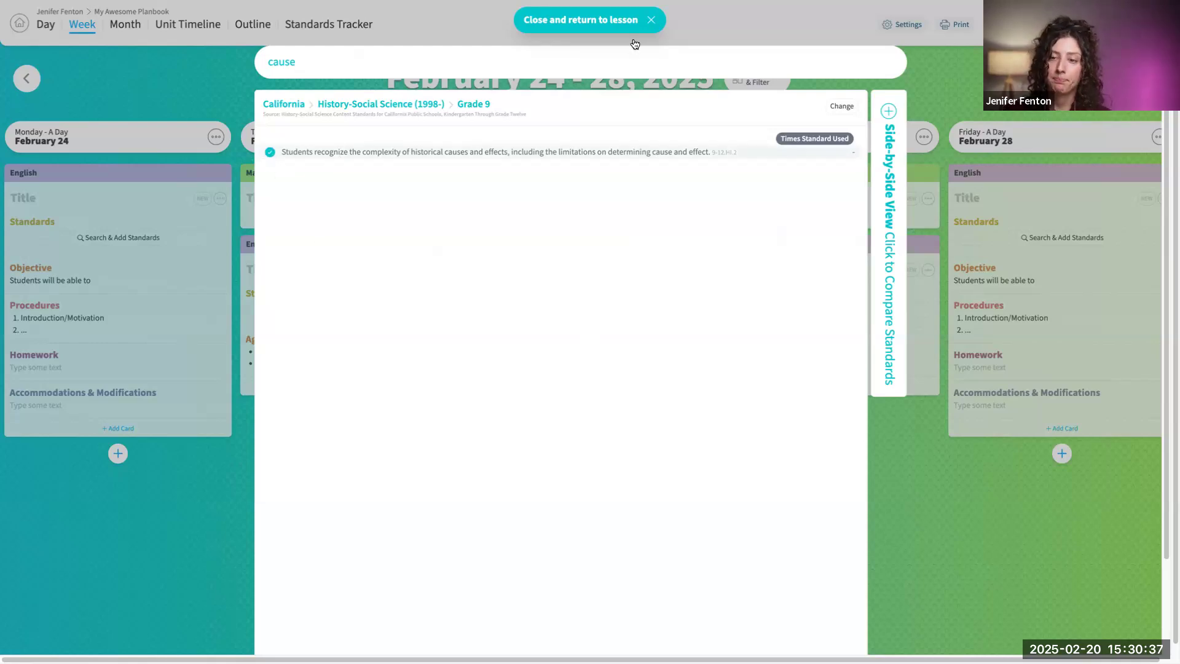
key(BackSpace)
key(BackSpace)
key(BackSpace)
key(BackSpace)
key(BackSpace)
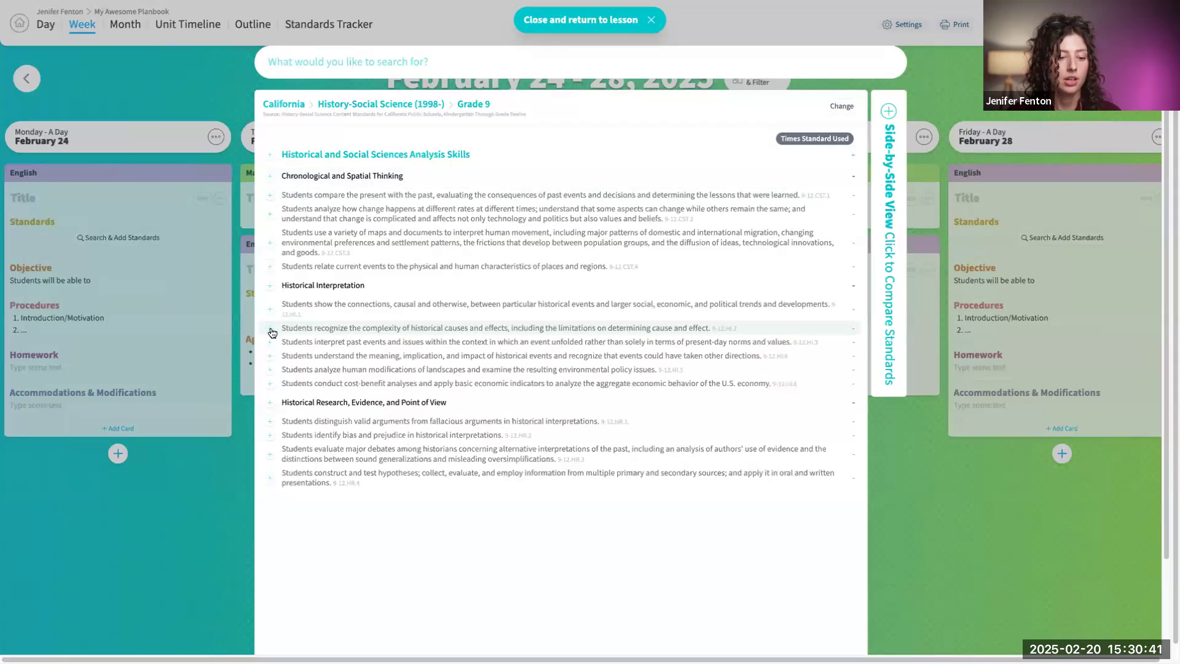
- Add a side-by-side pane showing California's English Language Development (2012-) standards for Grades 9, 10
click(894, 189)
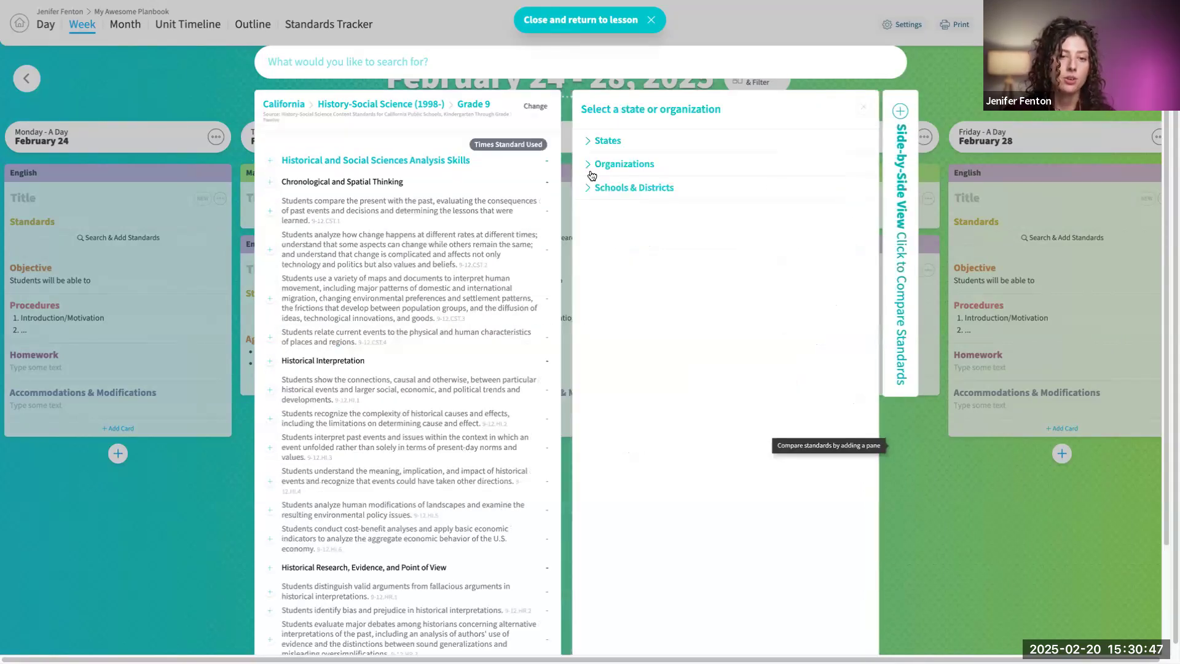
click(608, 142)
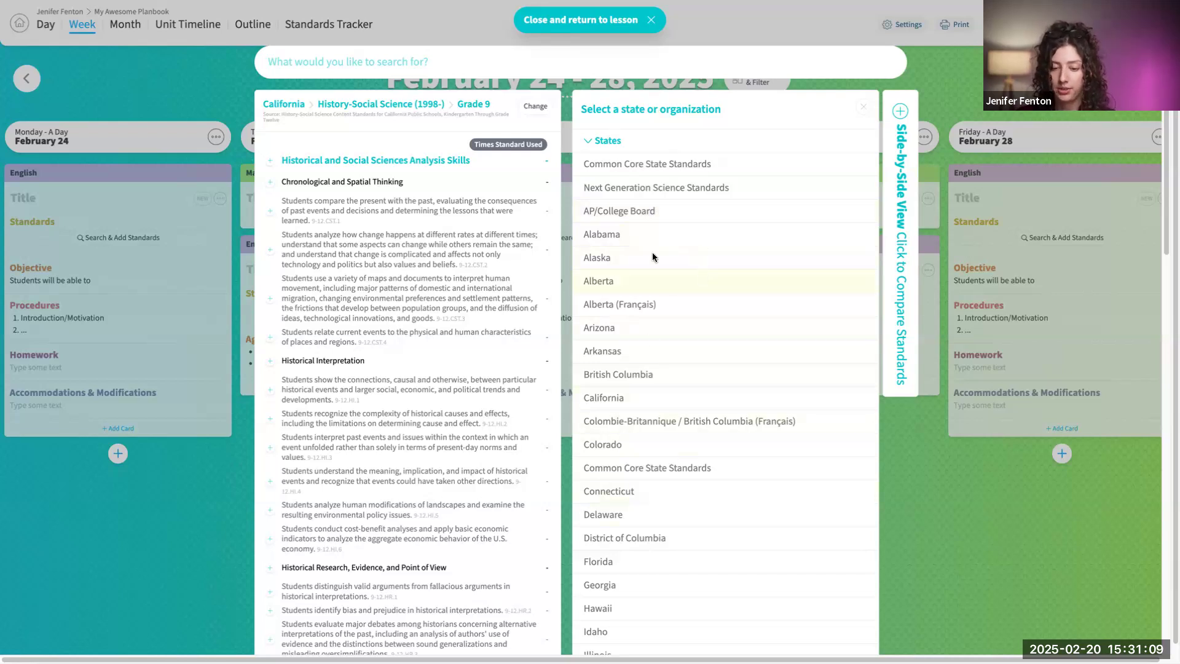
click(636, 396)
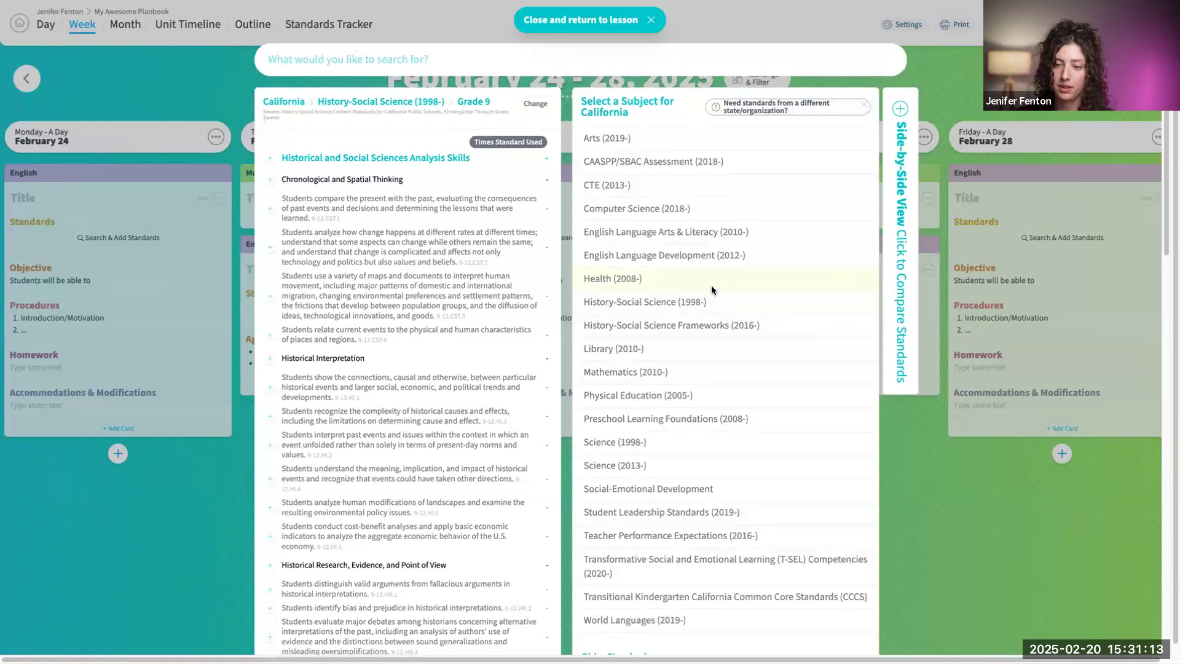
click(692, 256)
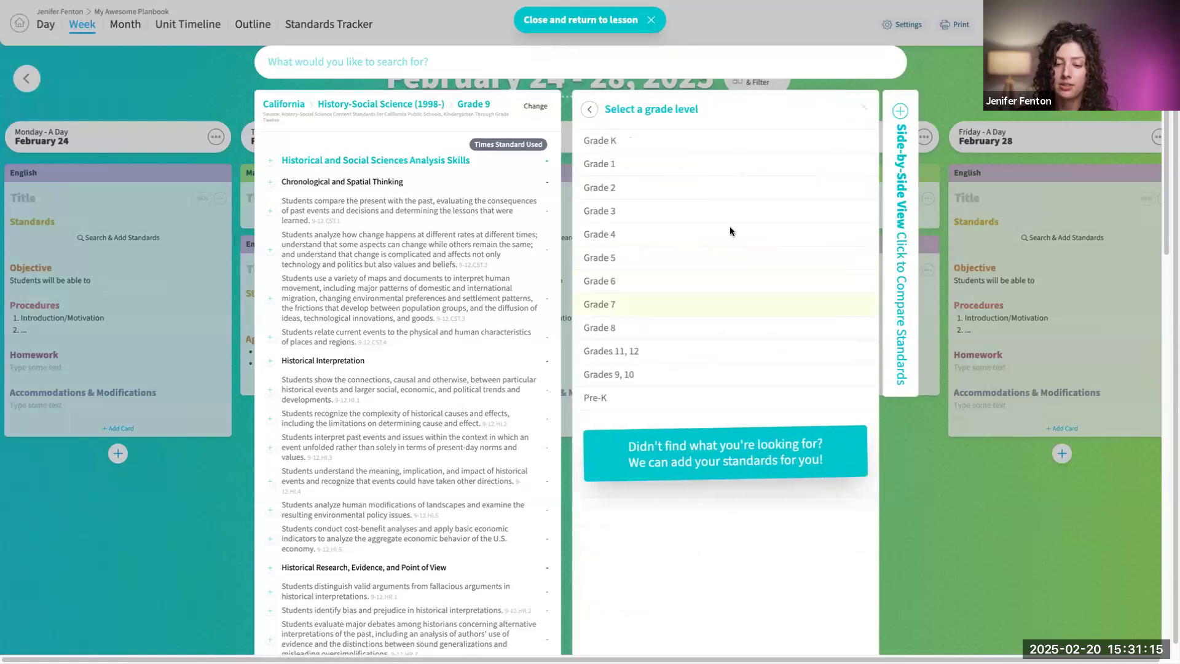
click(651, 372)
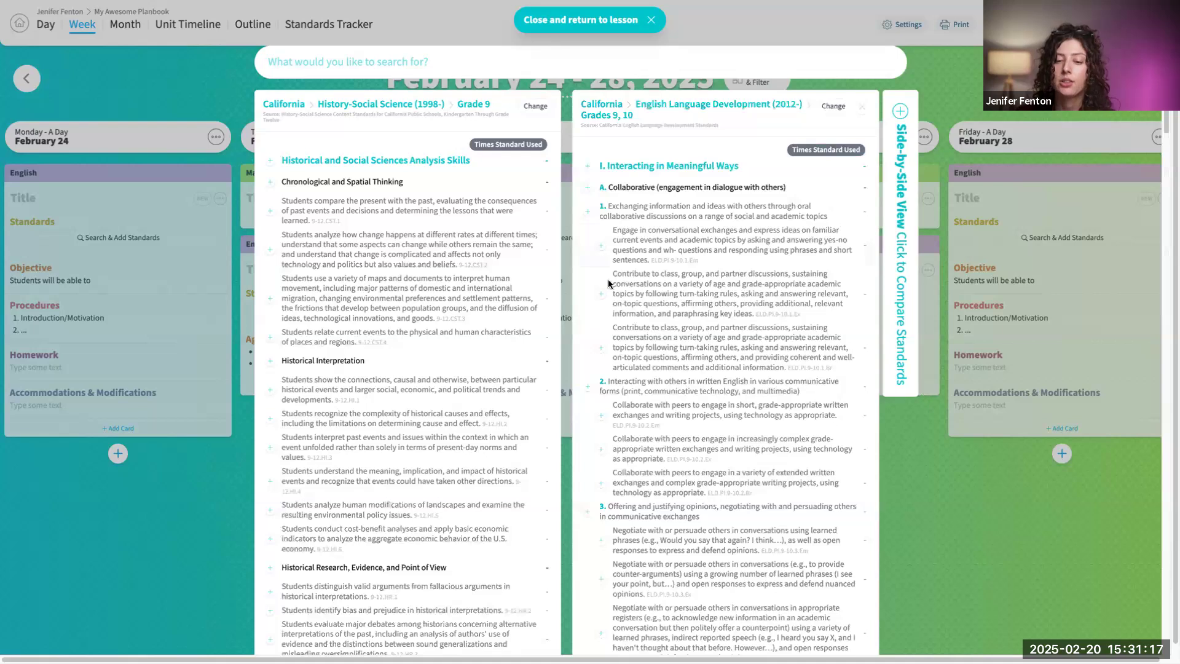
- Add standards 9-12.CST.4, 9-12.HI.1, ELD.PI.9-10.1.Em and ELD.PI.9-10.1.Ex to Monday's English lesson and return to the week
click(269, 337)
click(270, 390)
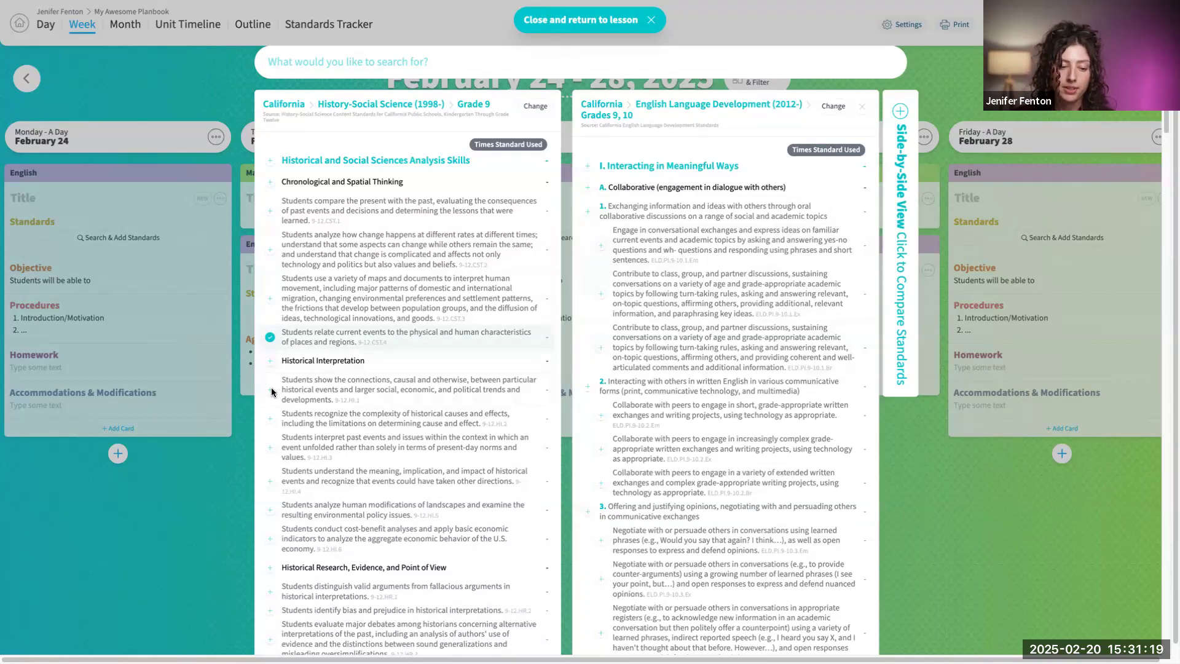
click(601, 245)
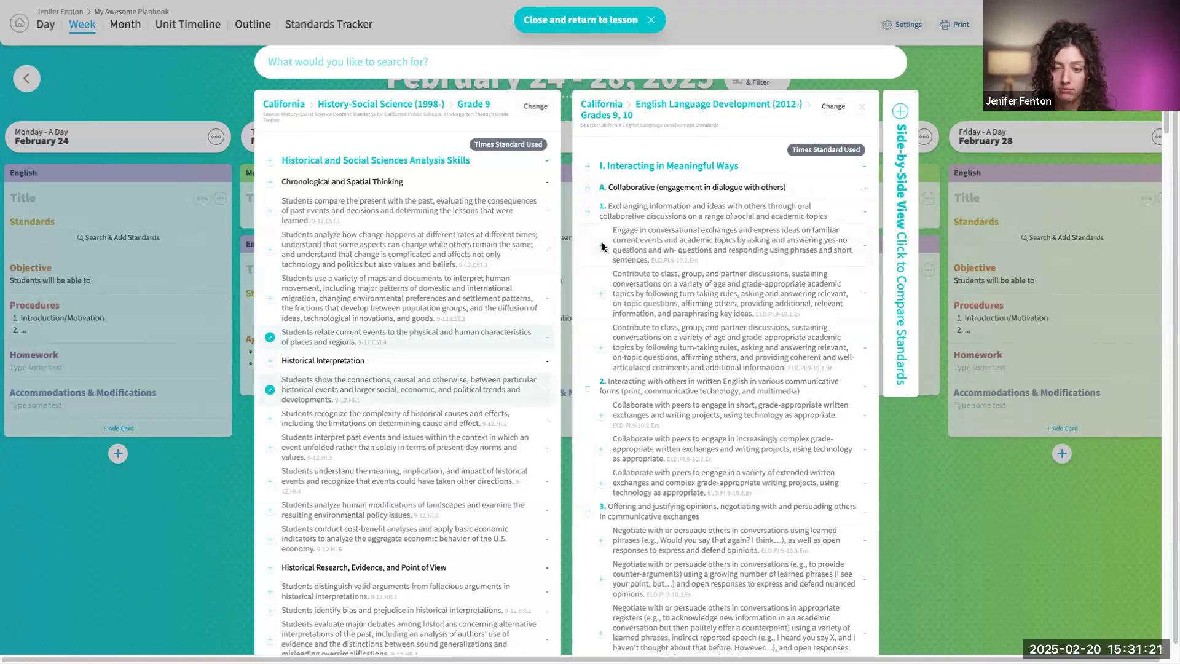
click(600, 293)
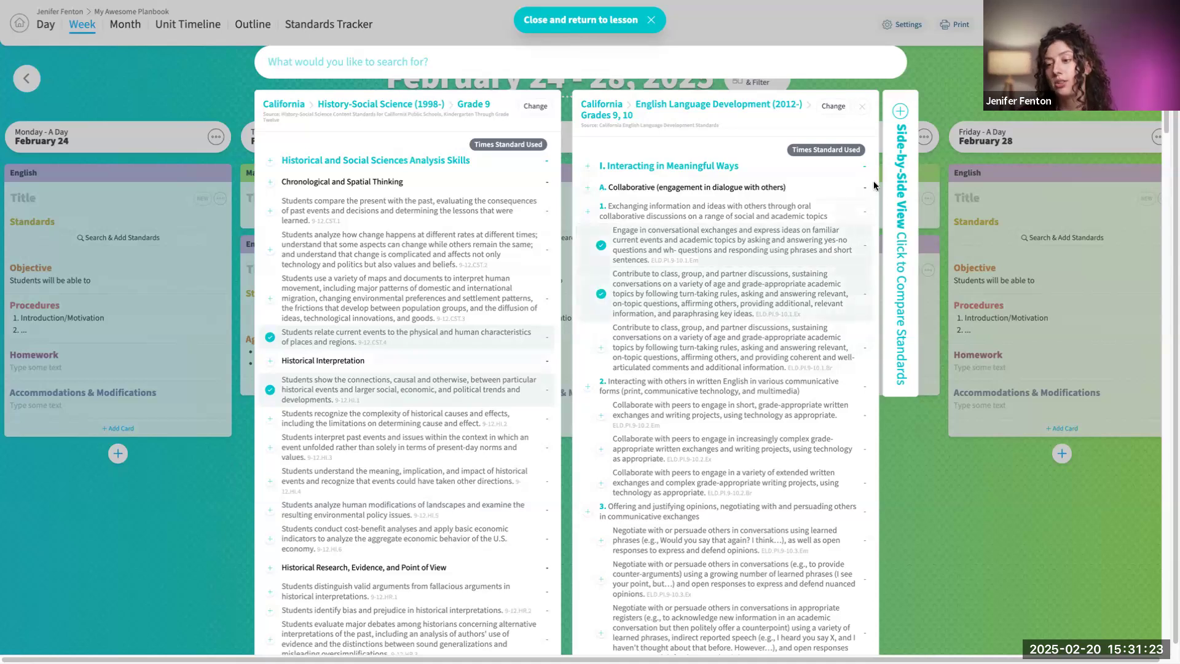
click(901, 213)
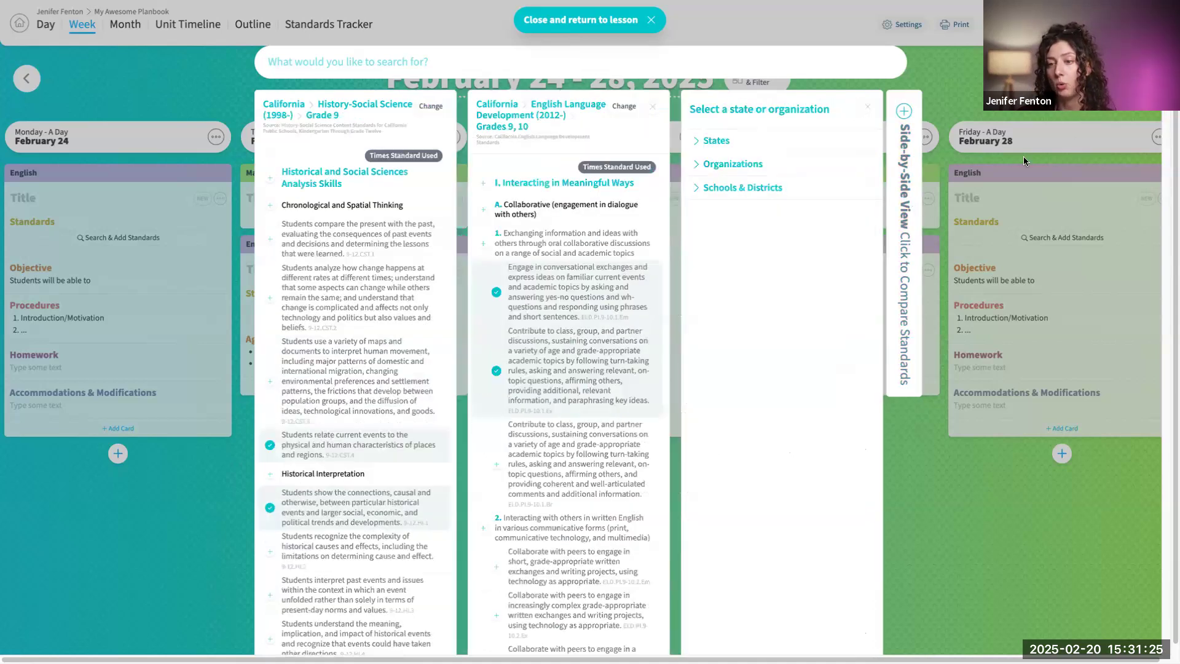
click(868, 109)
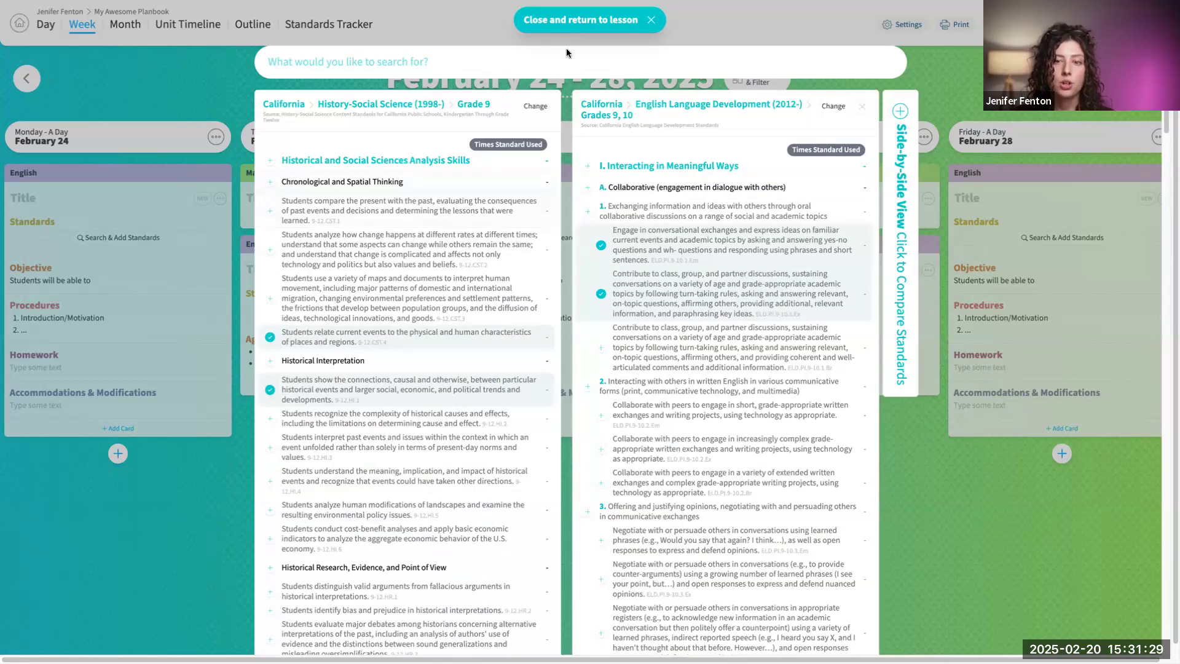
click(565, 25)
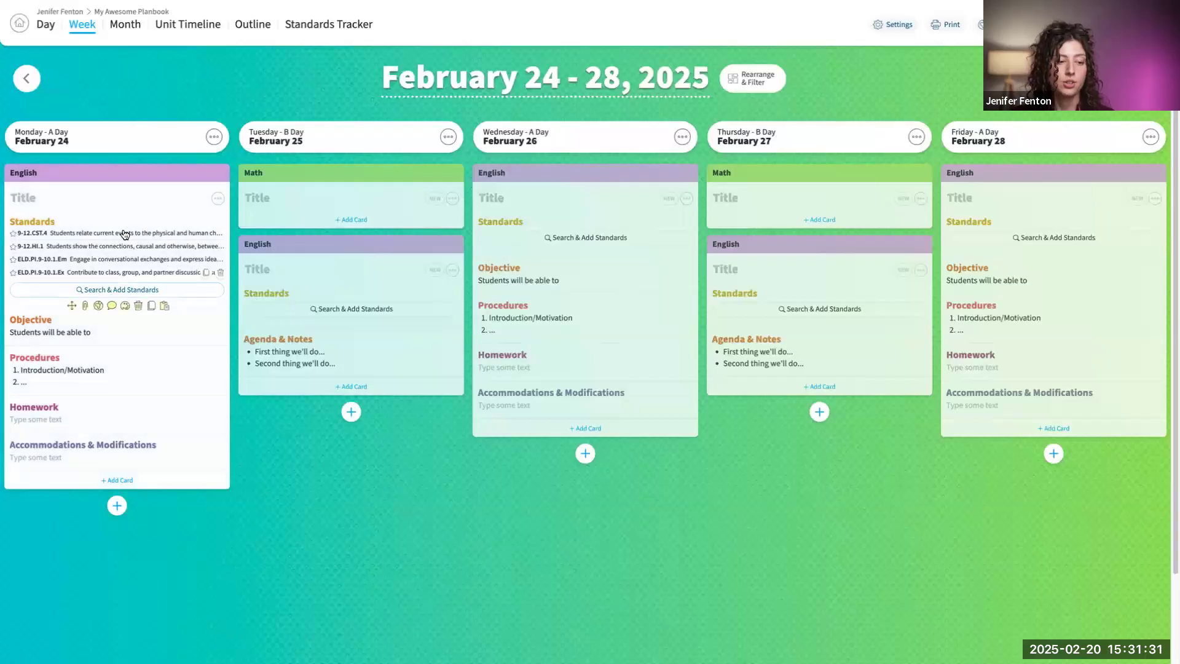
- Try expanding and starring standard 9-12.CST.4 in Monday's English lesson, and remove the star again
mouse_move(129, 280)
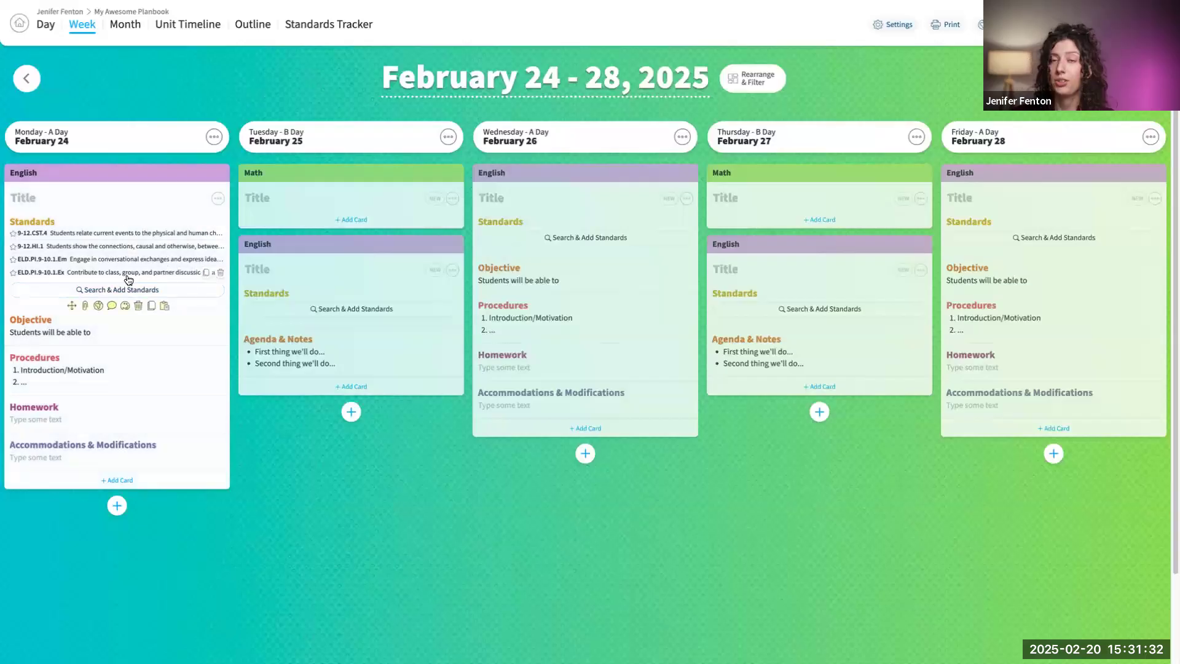
click(103, 233)
click(103, 237)
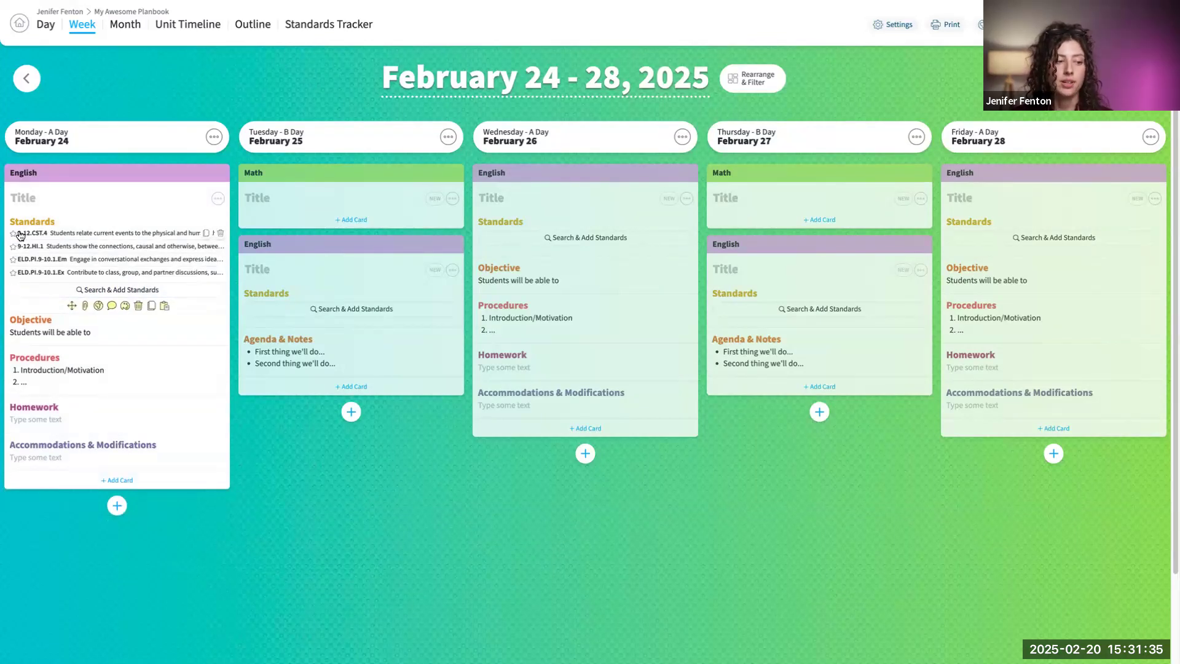
click(14, 236)
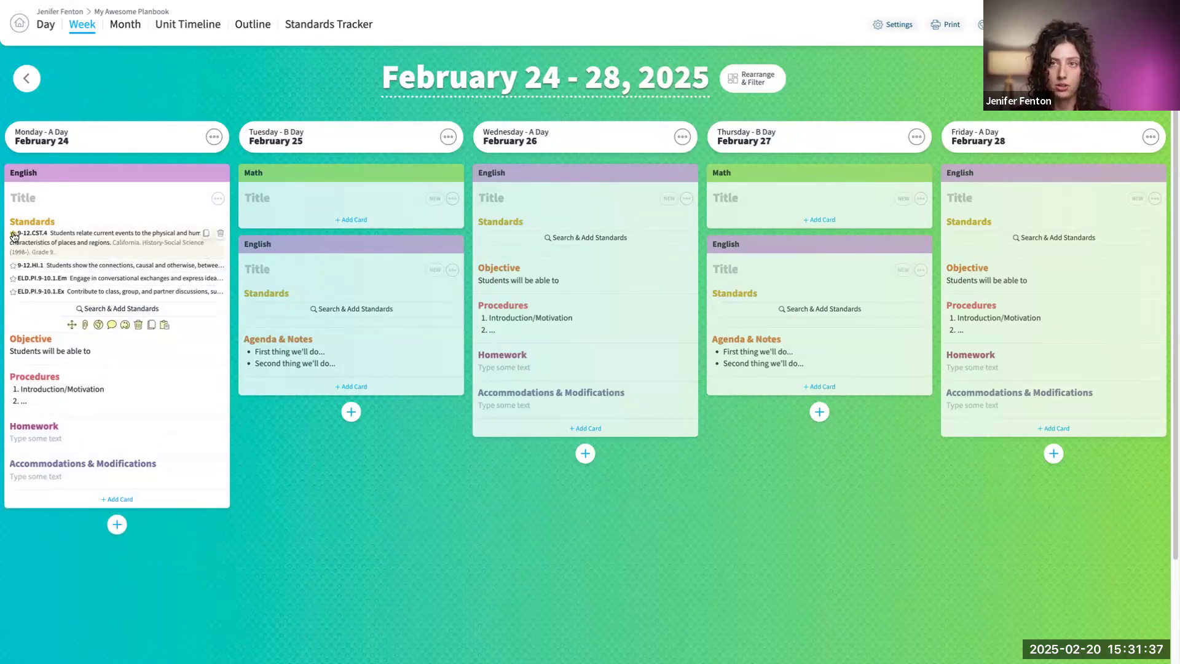
click(13, 236)
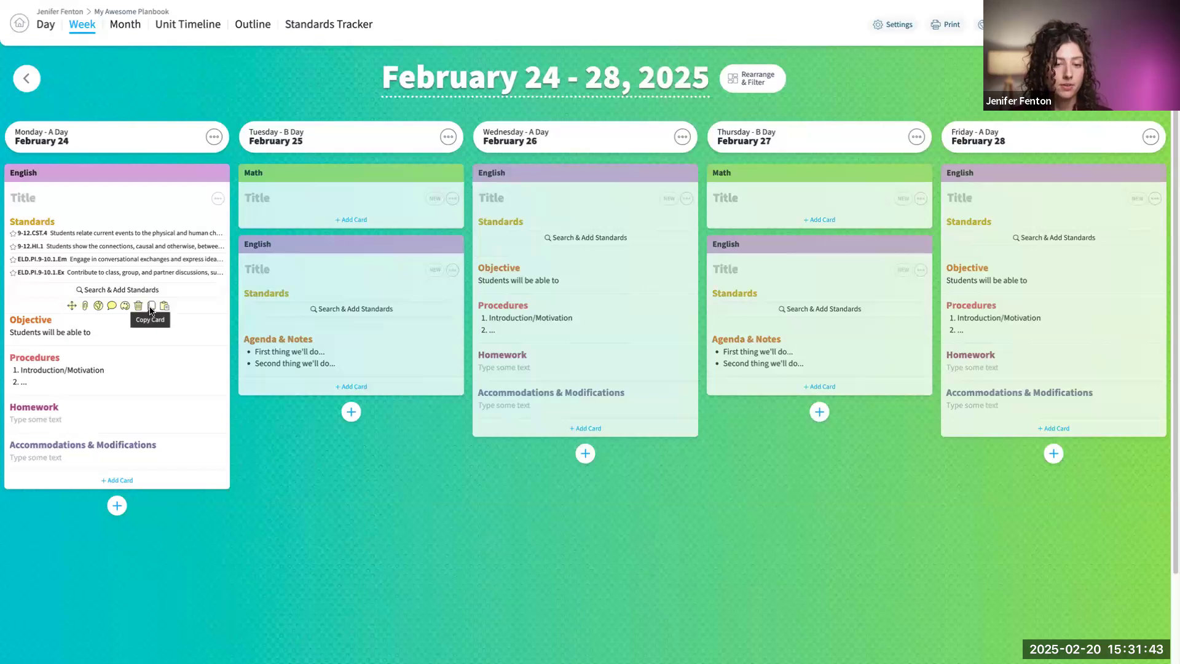
- Copy the Standards card from Monday's English lesson and paste it into Wednesday's and Friday's English lessons
click(151, 306)
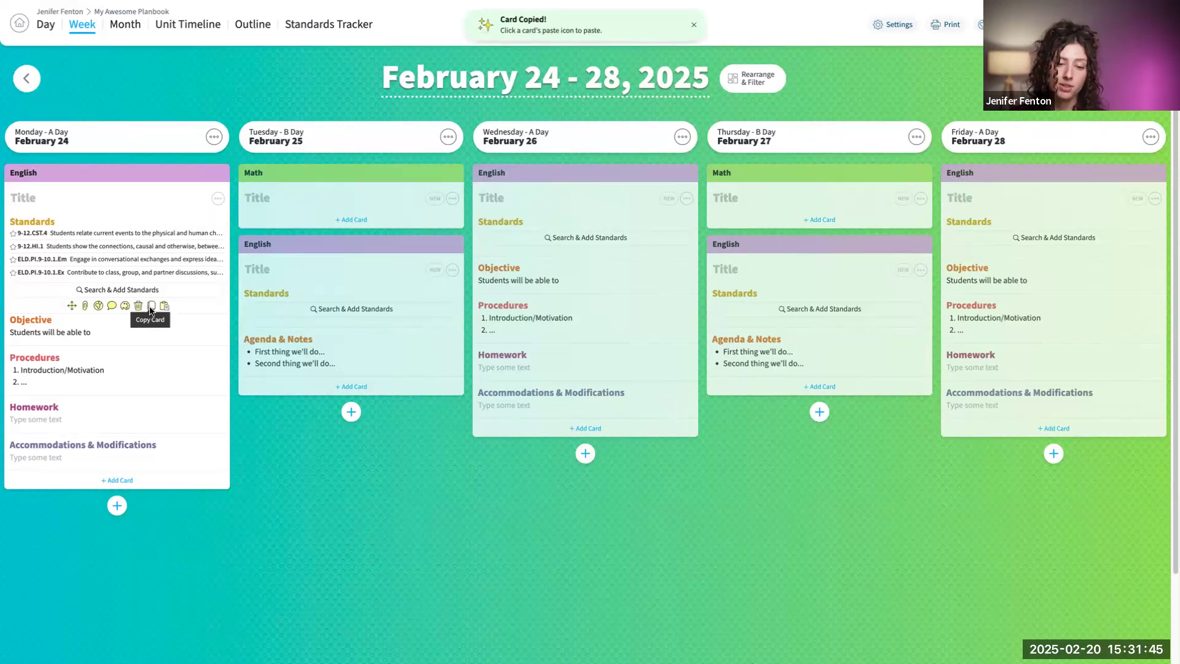
mouse_move(651, 221)
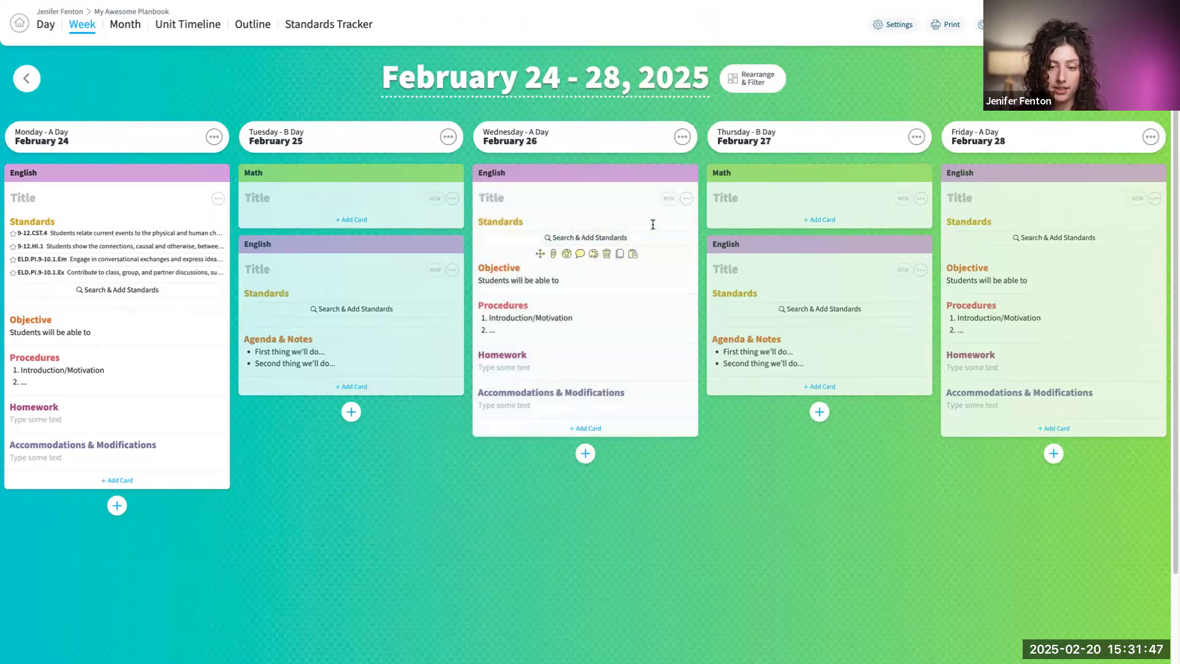
click(633, 253)
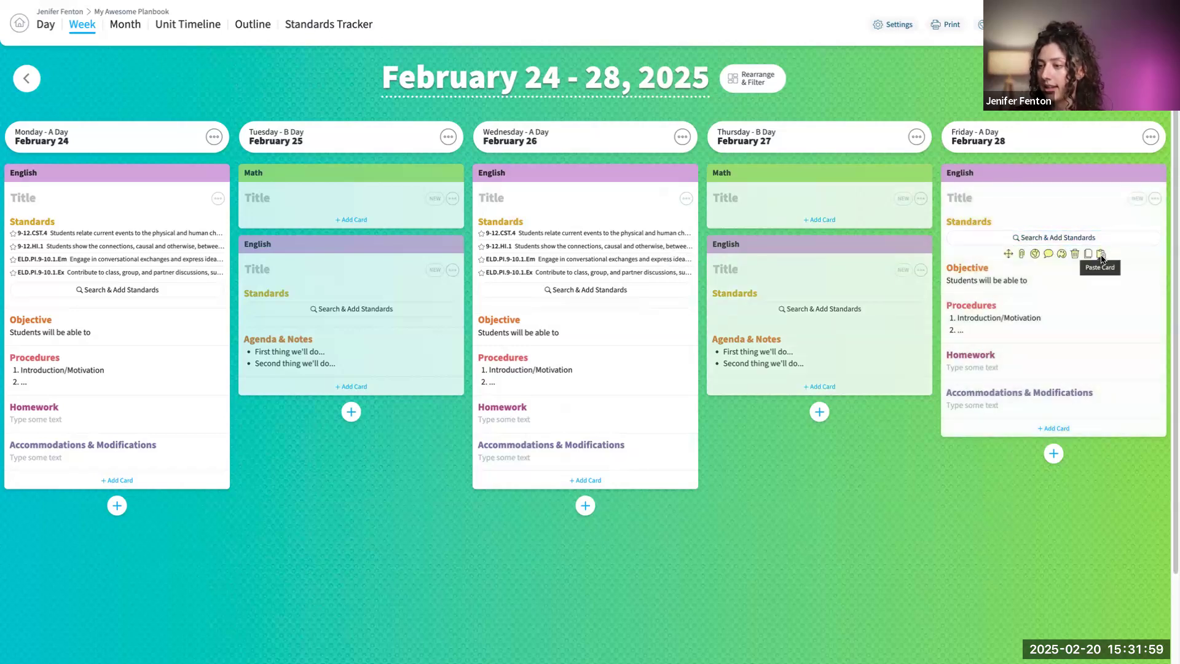
click(1101, 254)
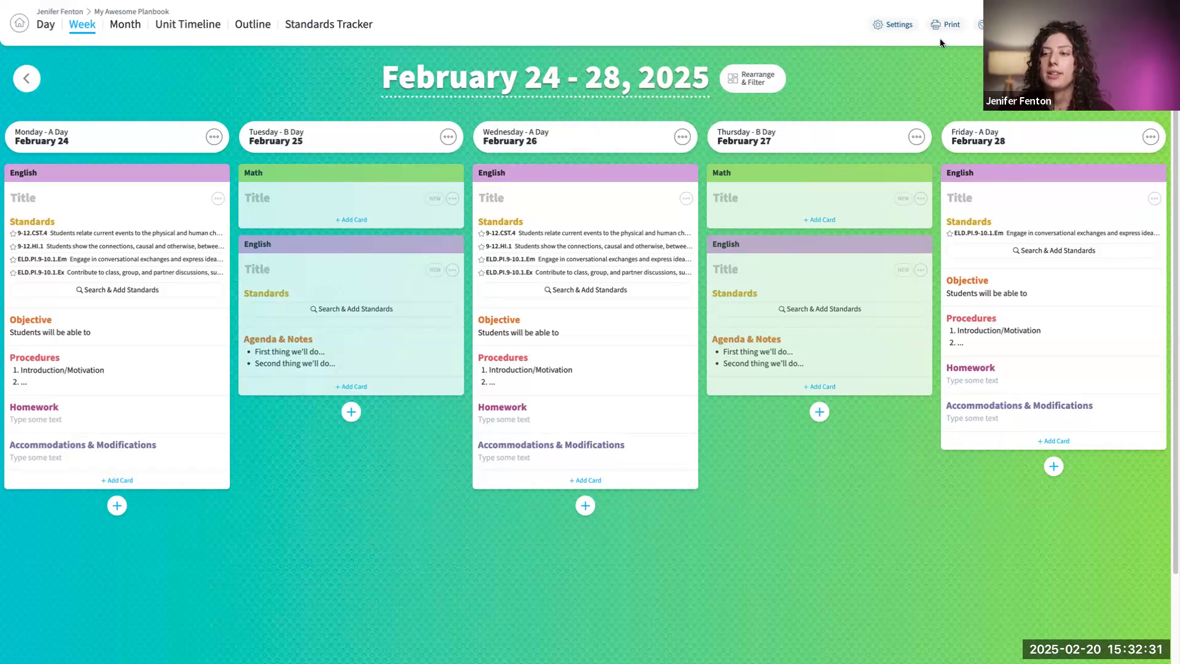
- Assign the Minimal Template from the Short and Sweet gallery templates to the Math class in the planbook's template settings
click(901, 25)
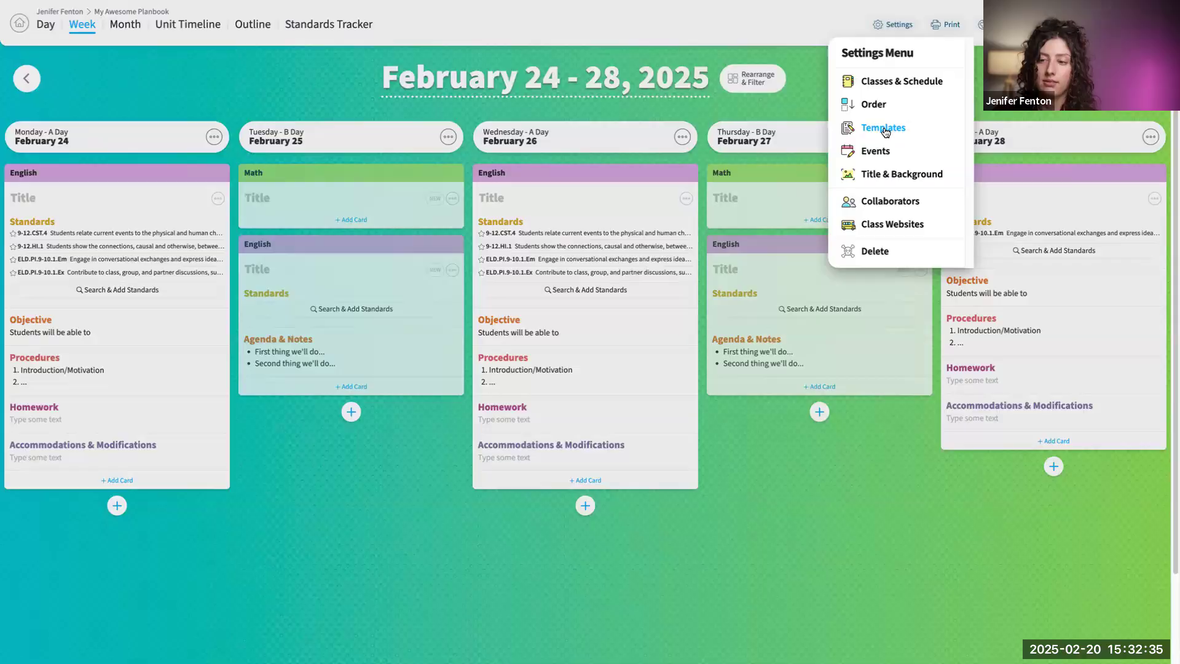
click(884, 130)
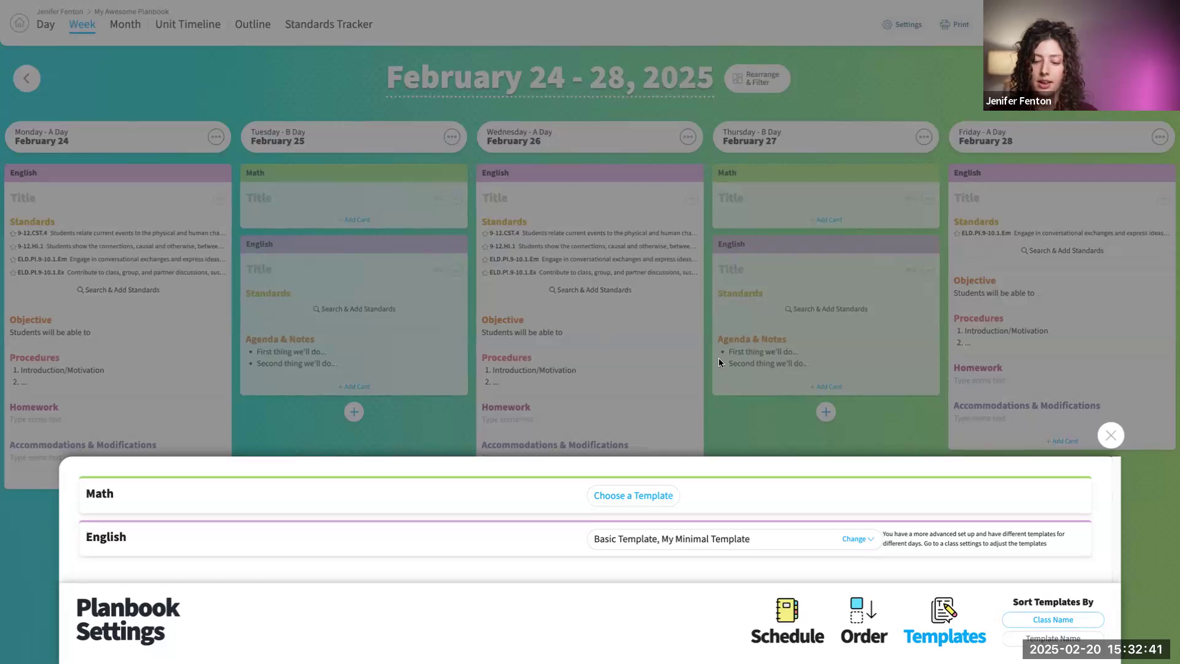
click(647, 496)
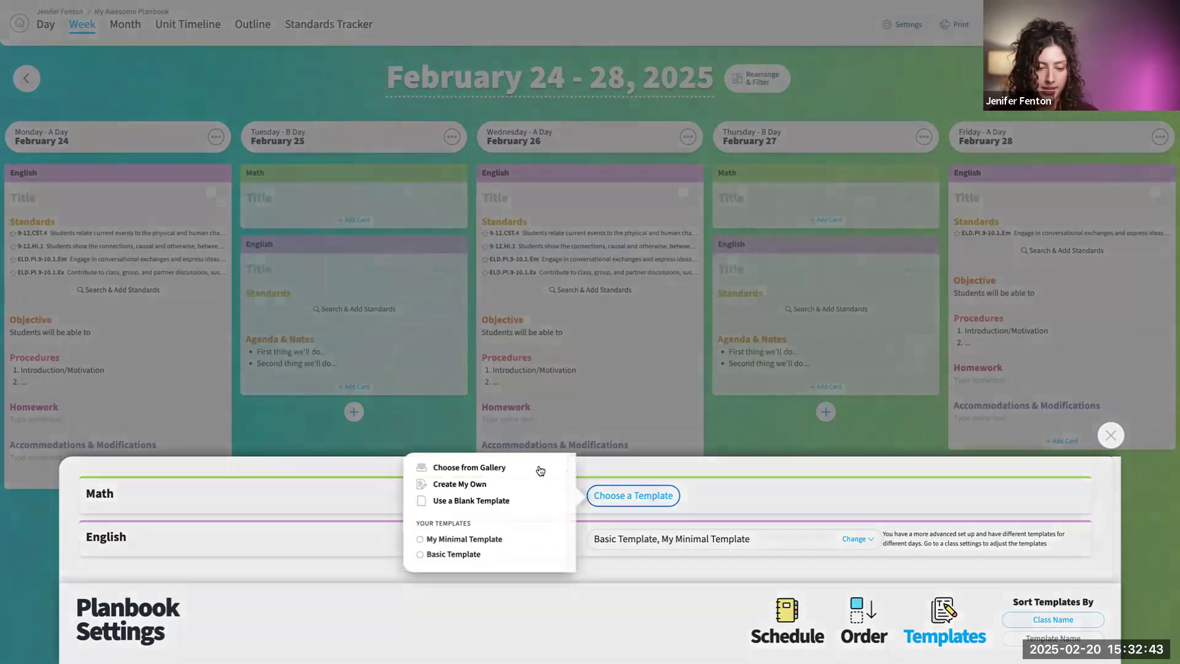
click(480, 468)
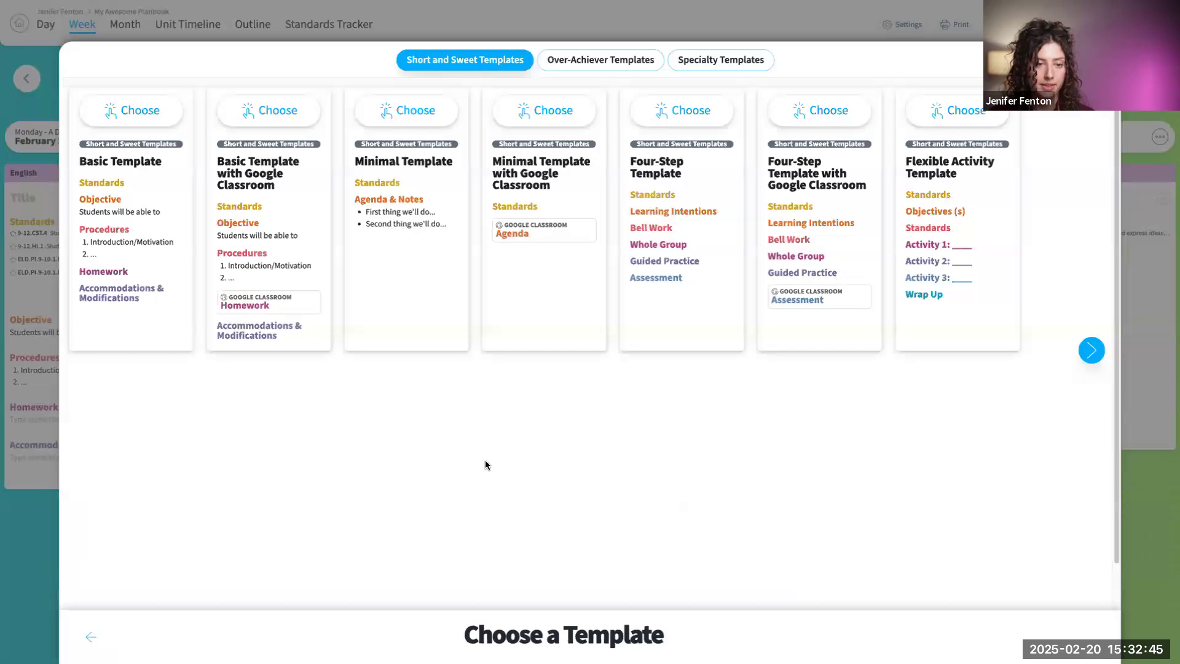
click(407, 106)
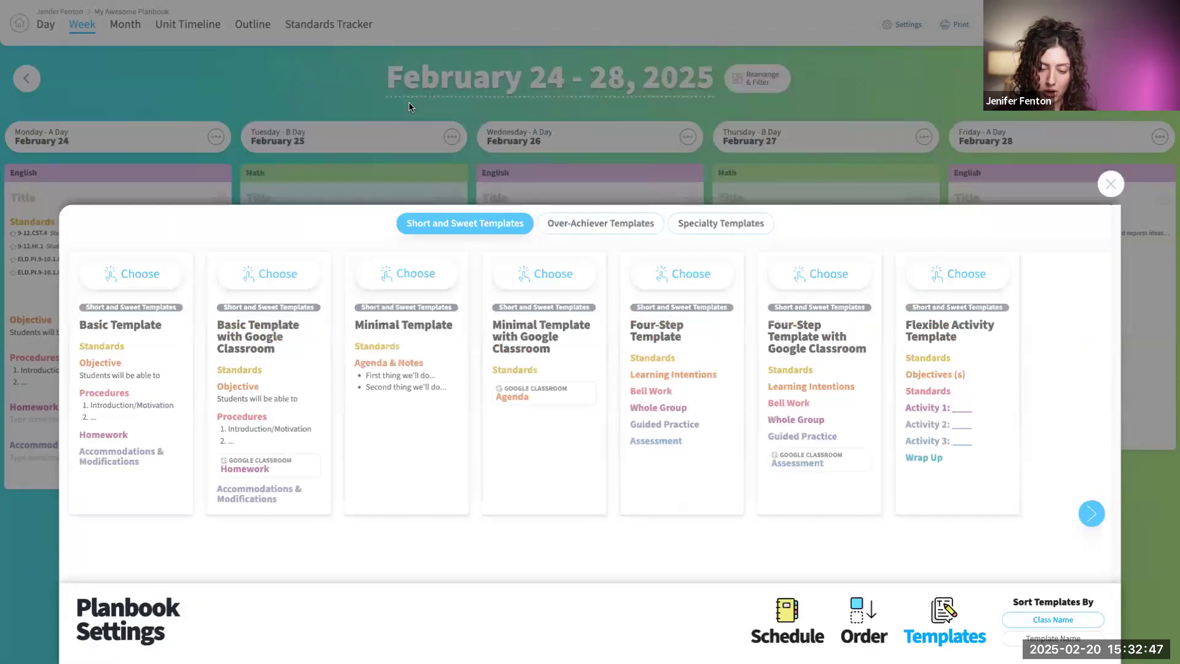
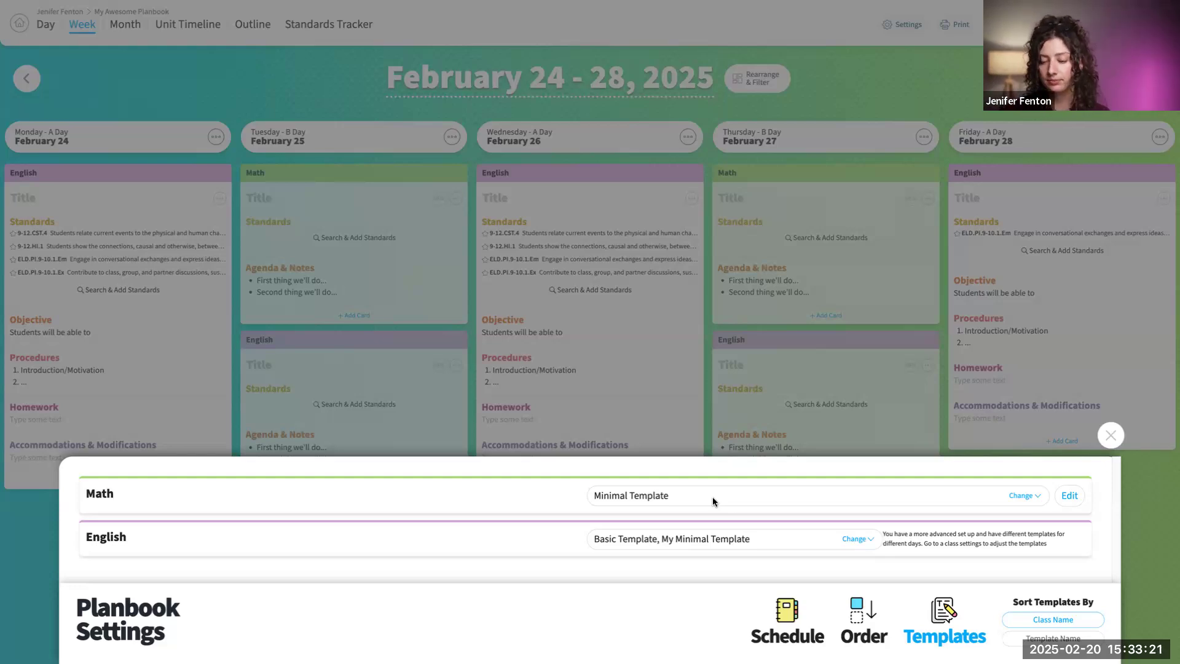
- Close the planbook settings and replace Thursday, February 27's Math lesson with the gallery's Four-Step Template with Google Classroom
click(1111, 435)
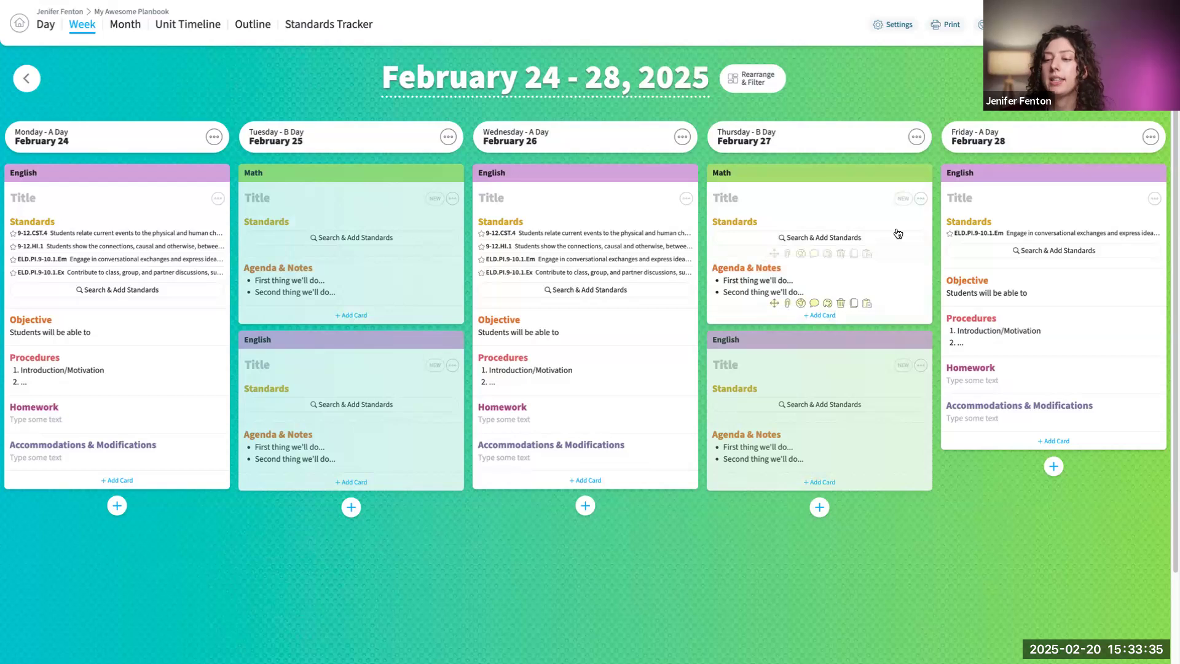
click(921, 199)
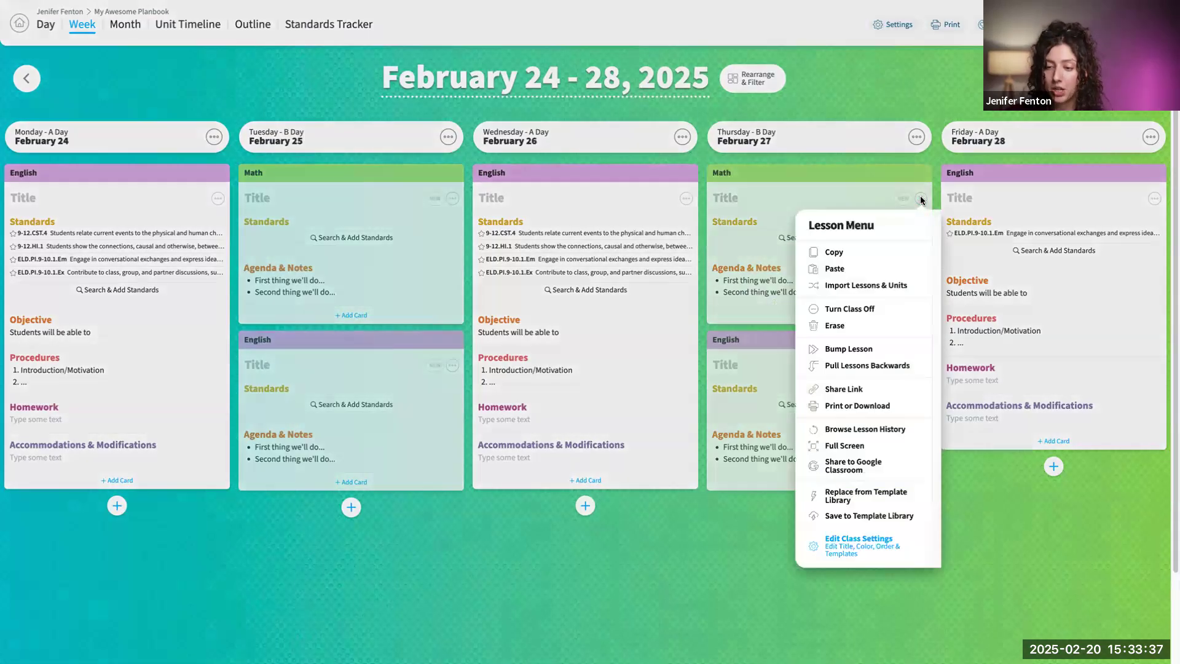
click(857, 497)
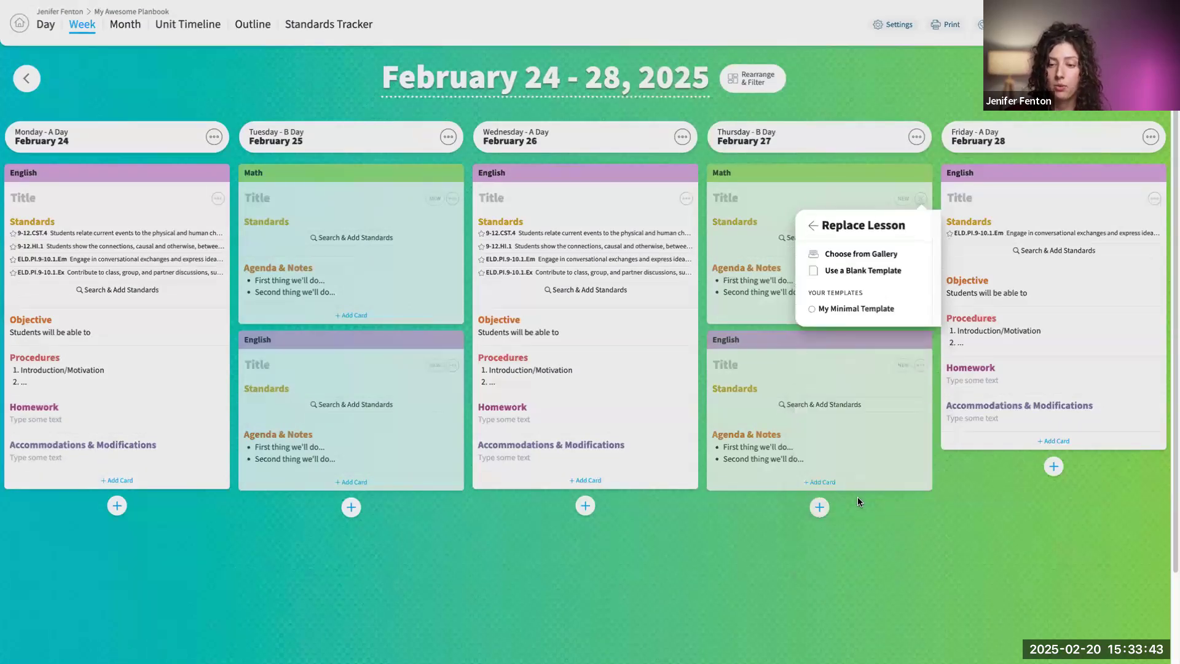
click(878, 253)
click(828, 116)
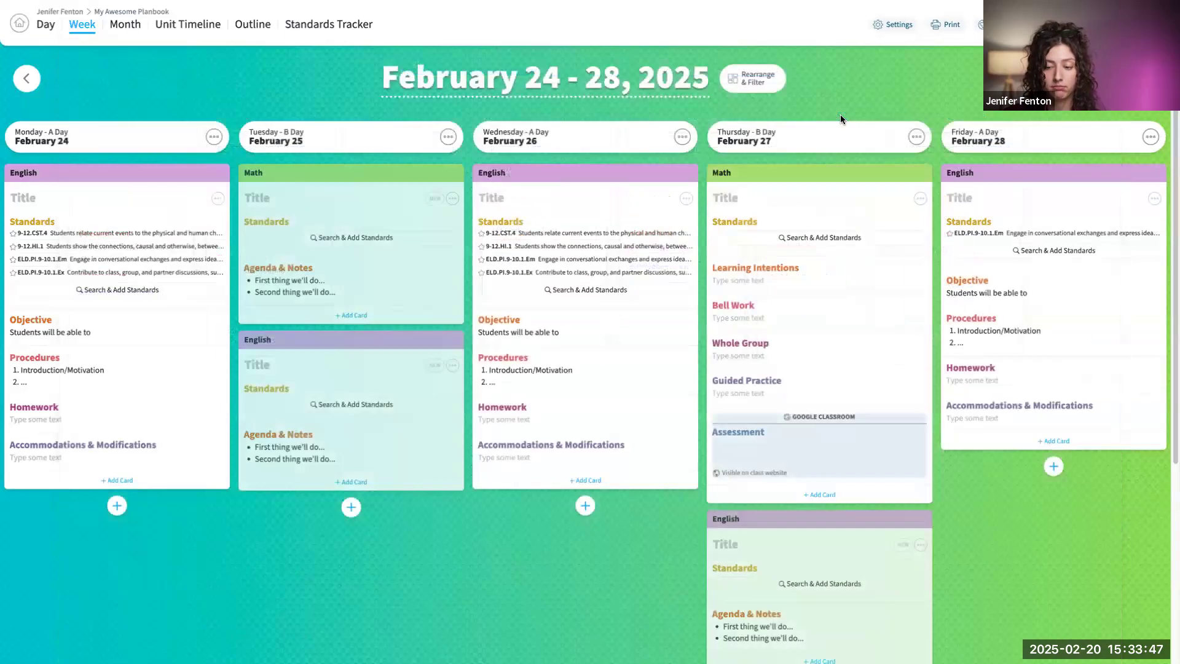
mouse_move(829, 430)
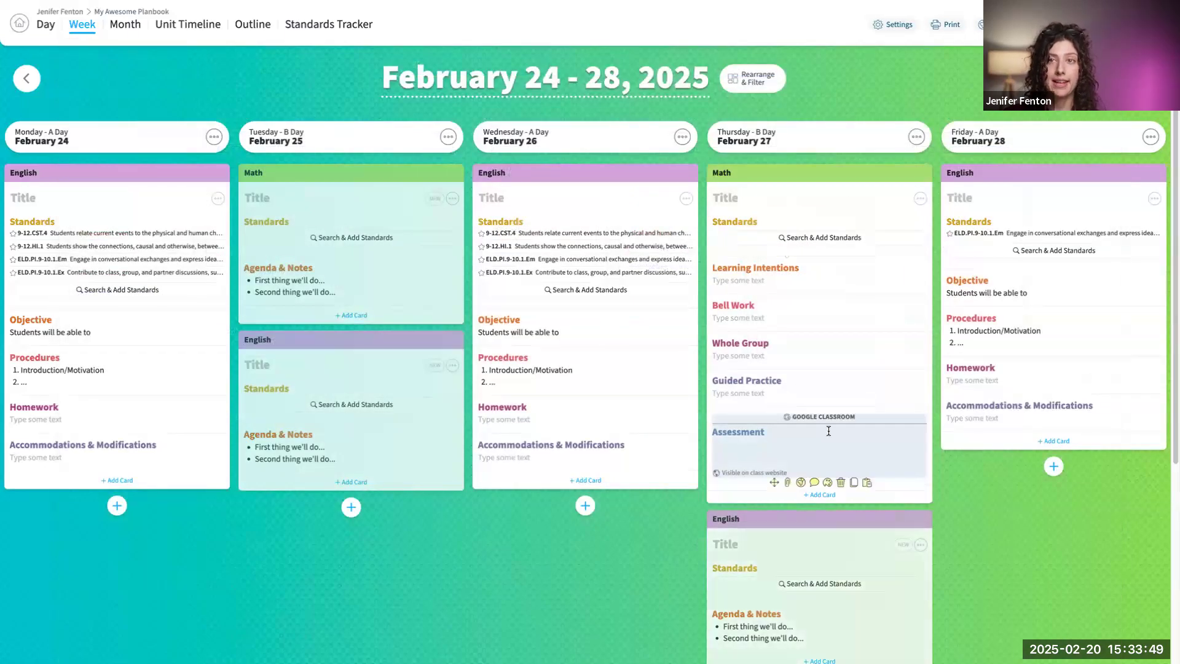
mouse_move(346, 247)
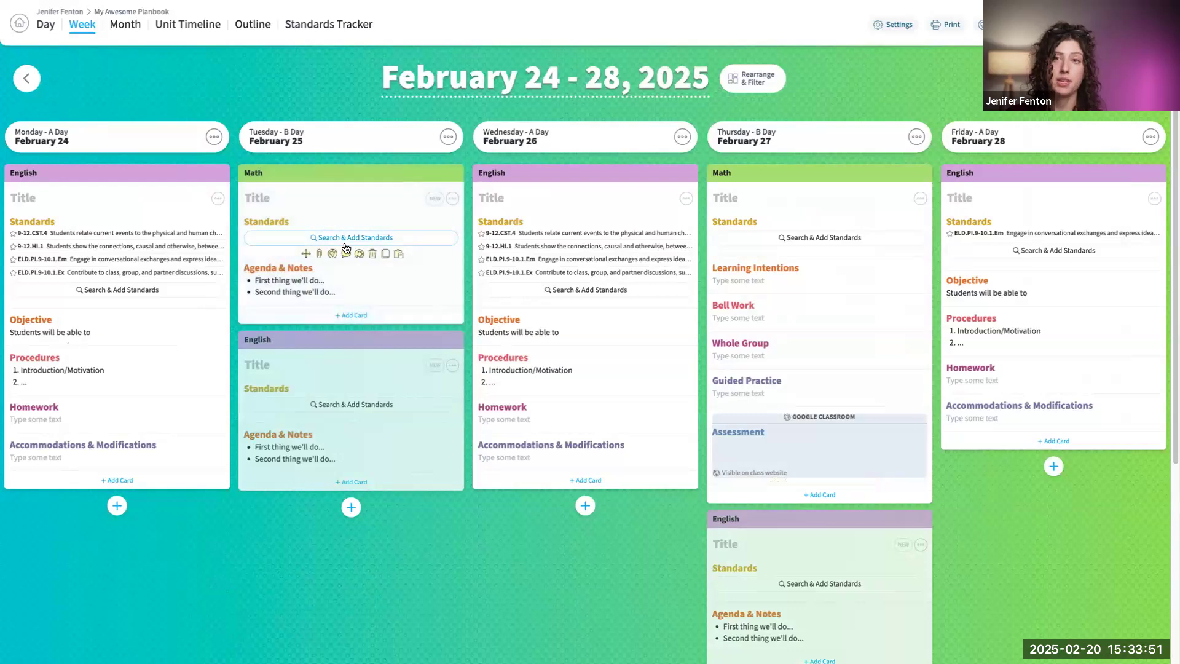
- Review the Math class's A Day and B Day templates in its class settings, and return to the week
click(920, 199)
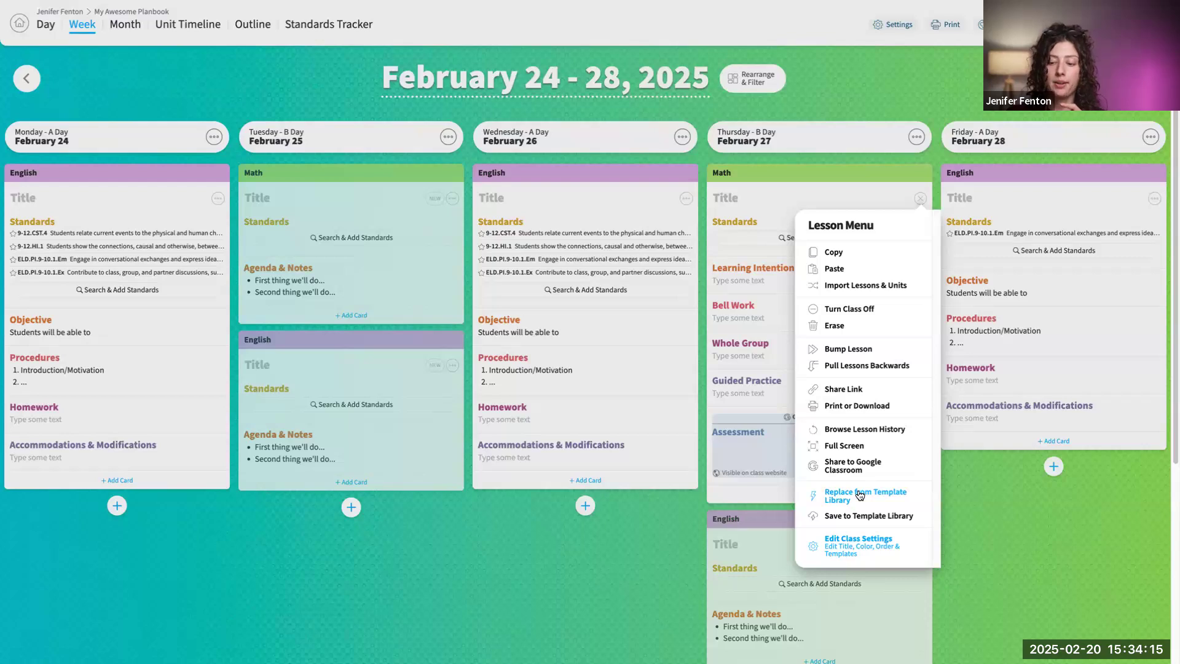
click(863, 551)
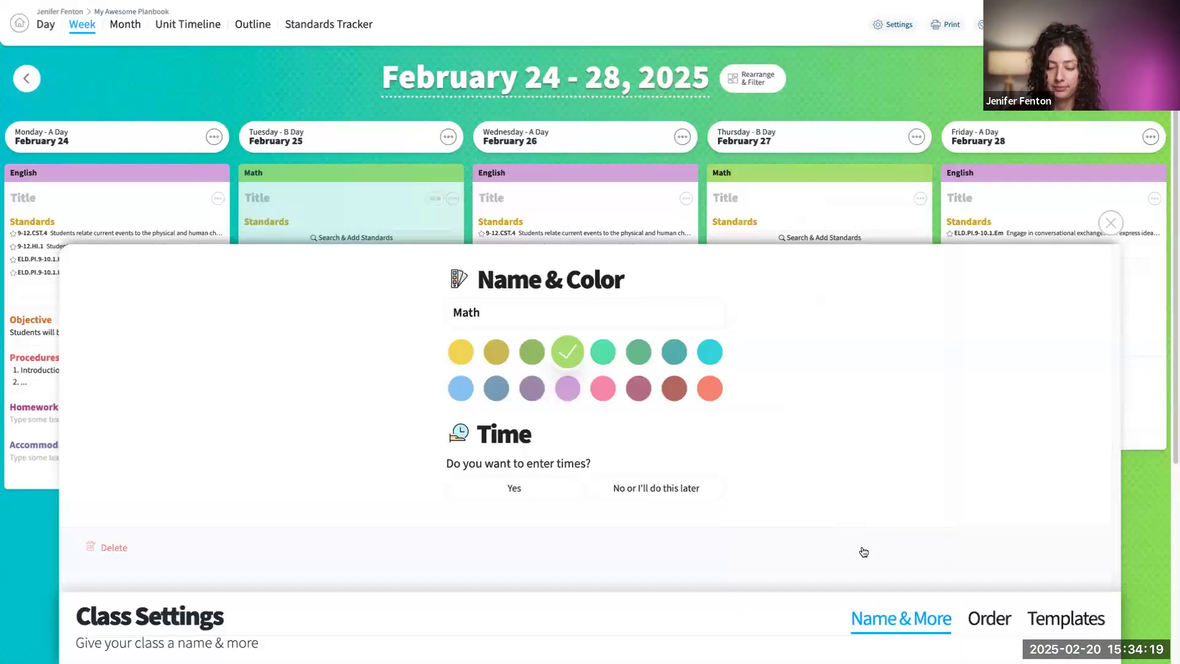
click(1038, 621)
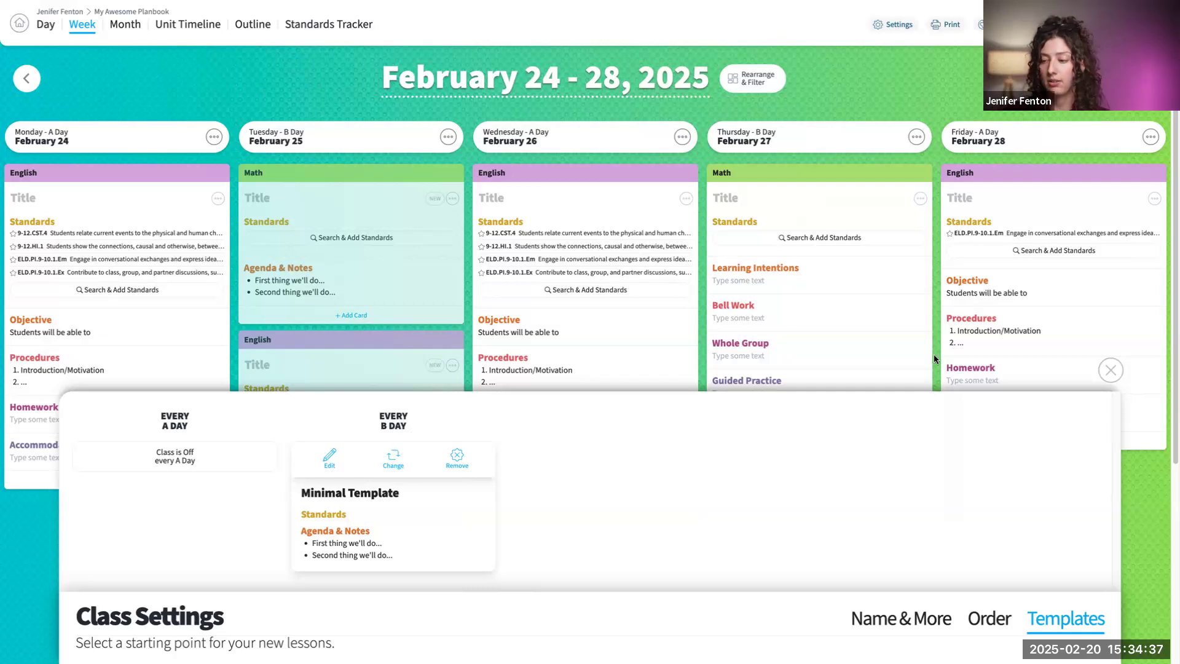
click(1110, 370)
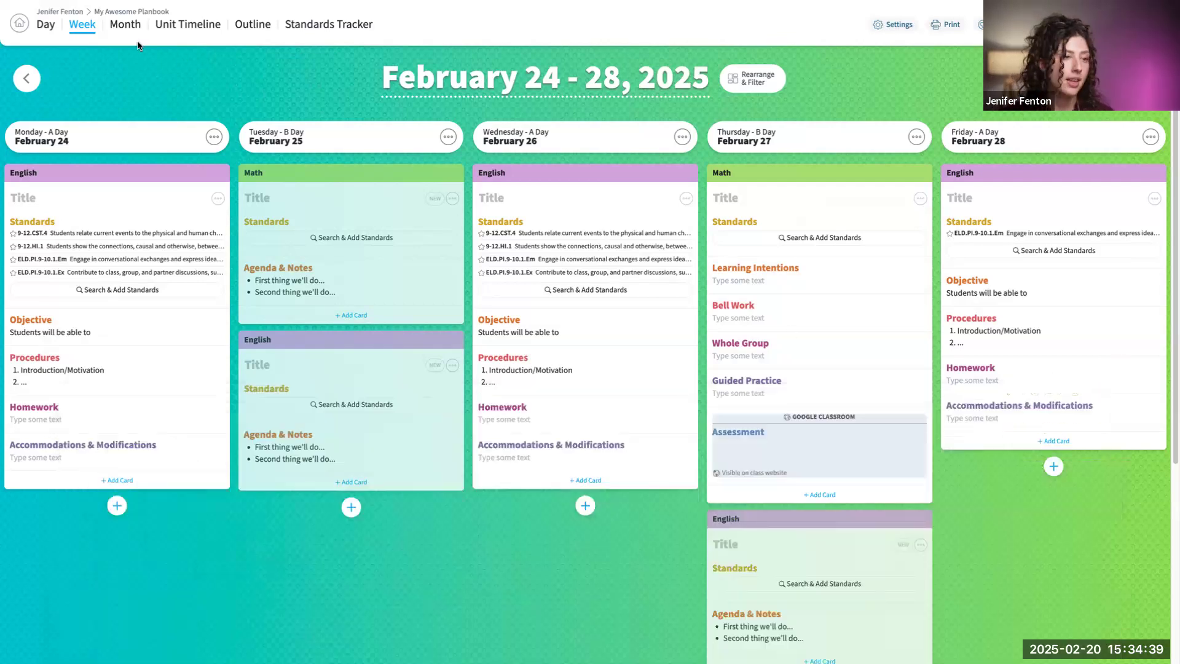
- Open the first My Awesome Planbook from the home page and check the template change options for Tuesday's first class on A Days
click(21, 28)
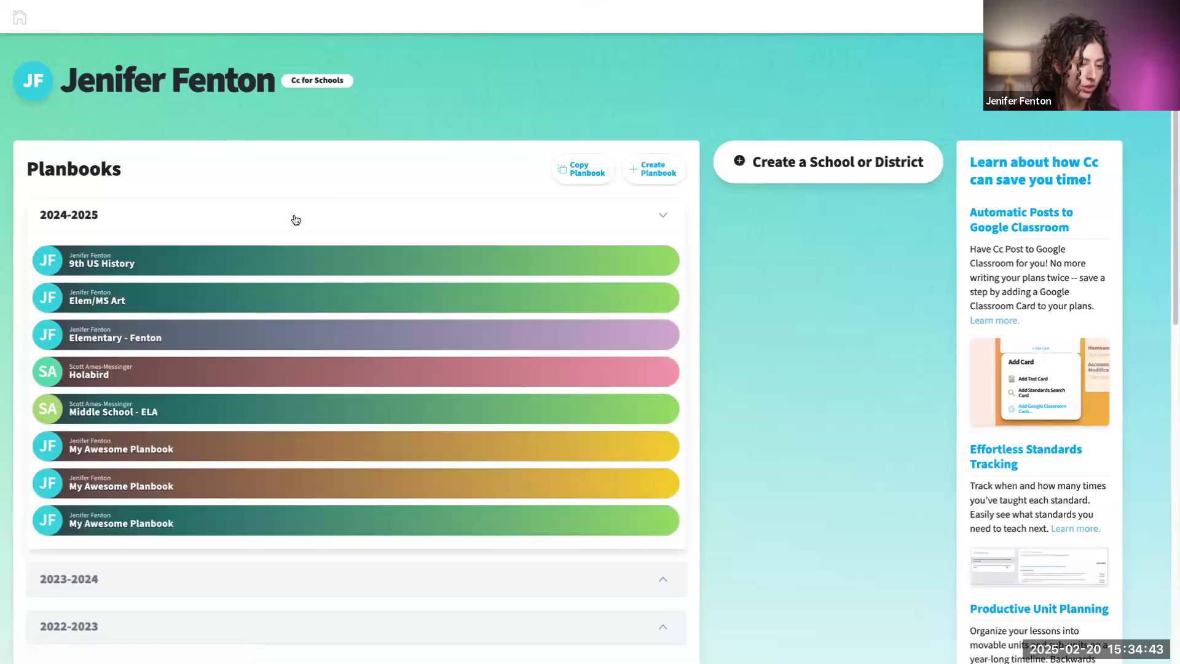
click(179, 447)
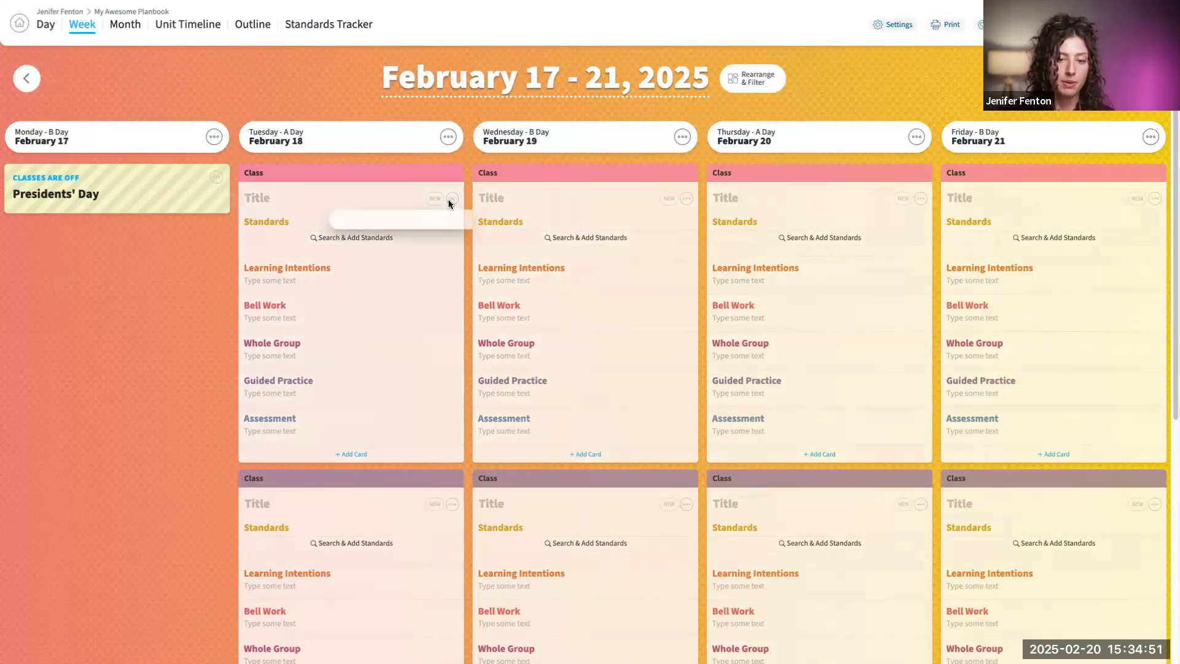
click(451, 199)
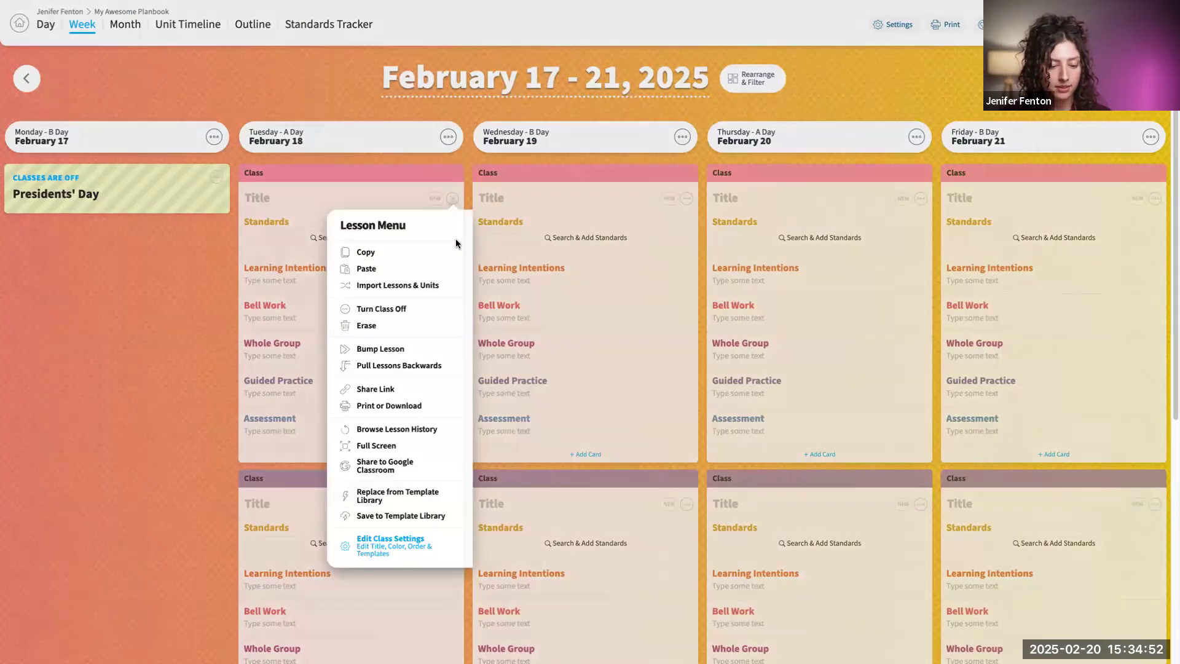
click(390, 541)
click(1064, 633)
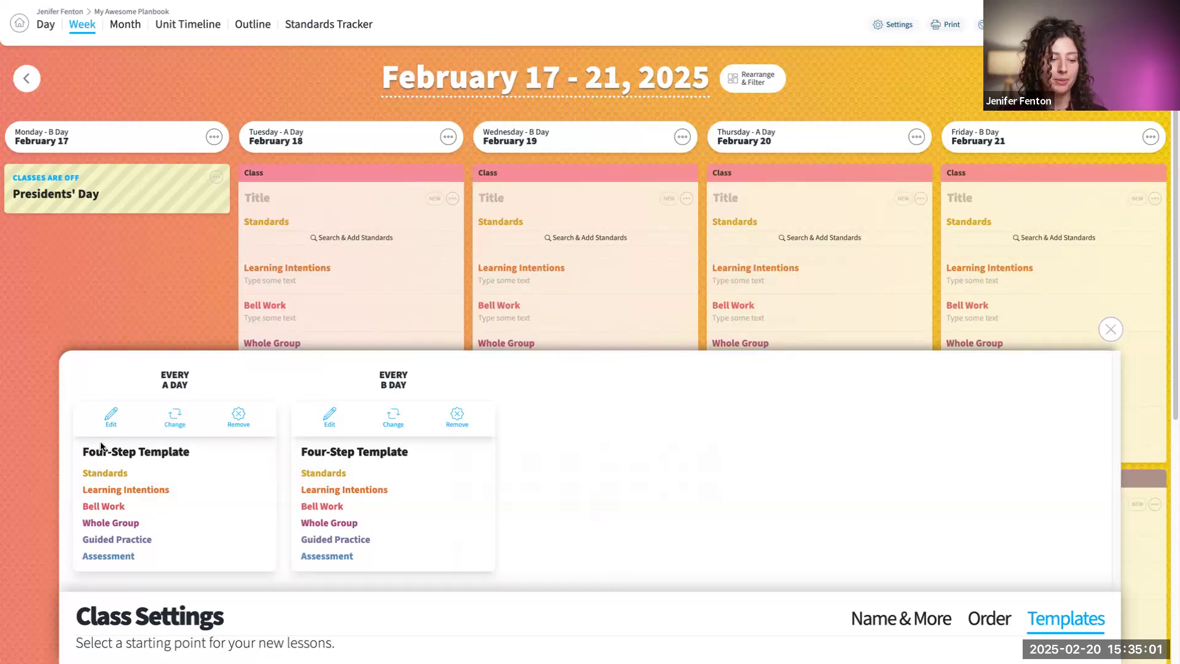
click(172, 427)
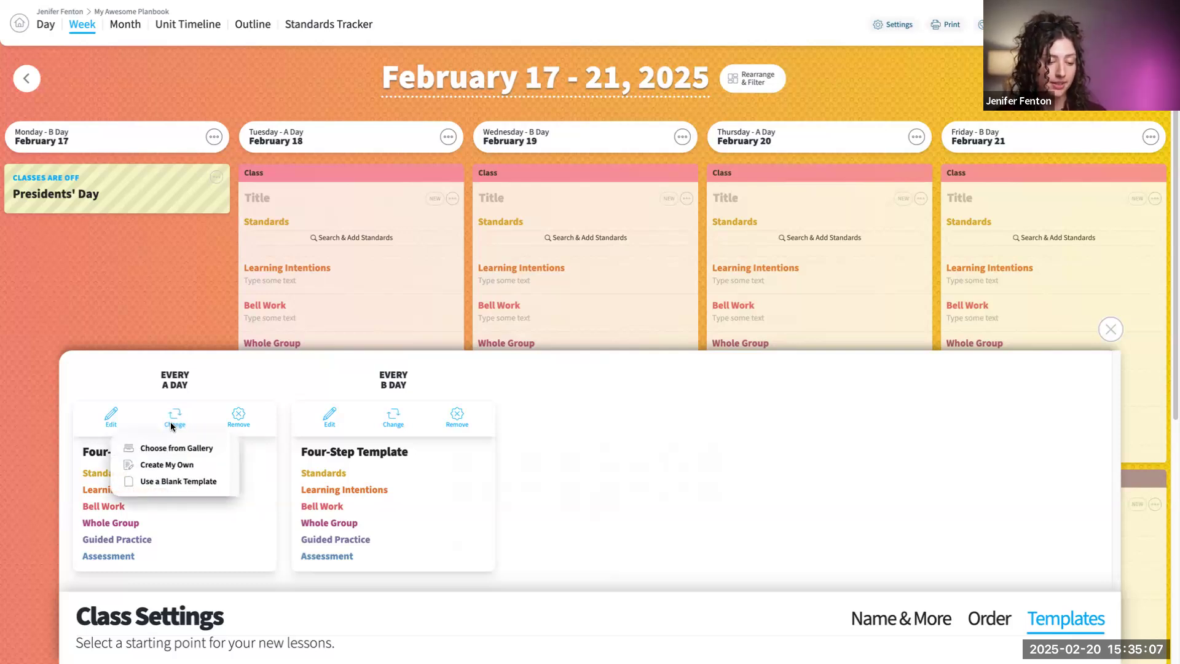
click(1115, 335)
click(1116, 335)
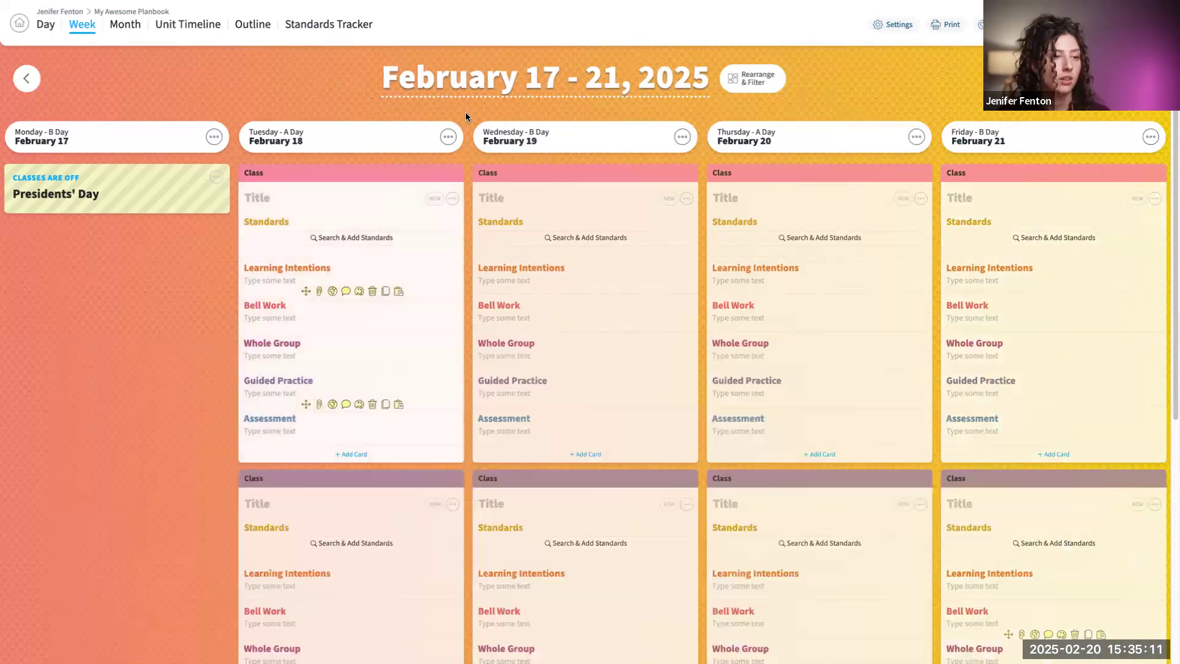
- Go back through the planbook list and open the 9th US History planbook's week
click(28, 22)
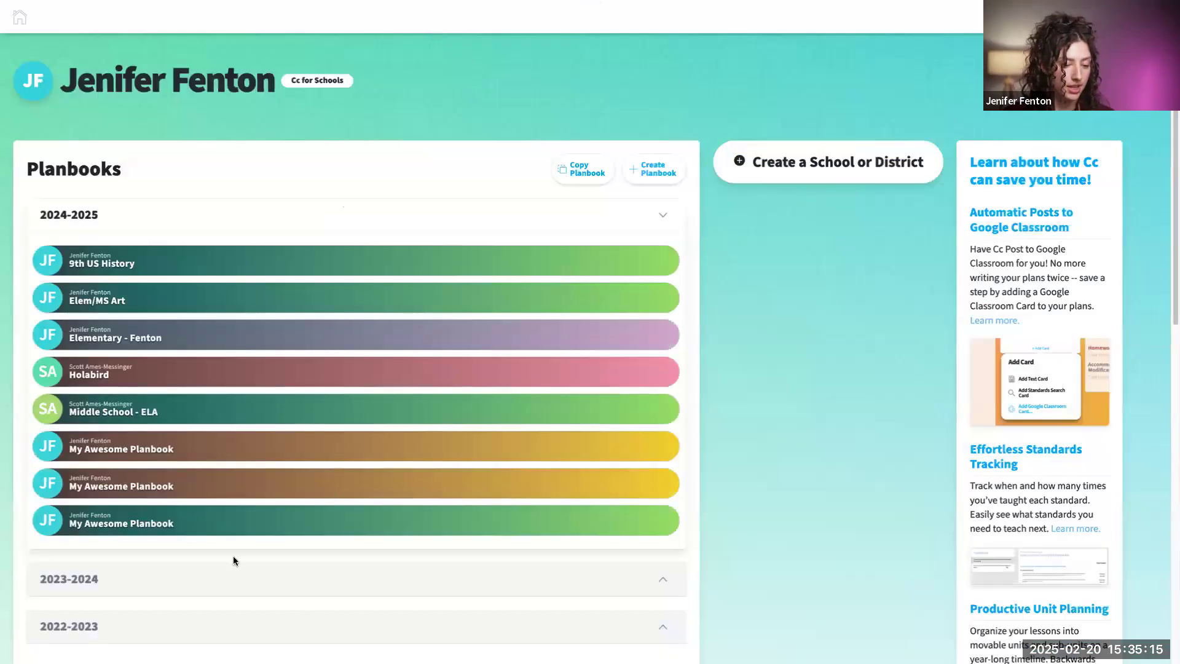
click(344, 528)
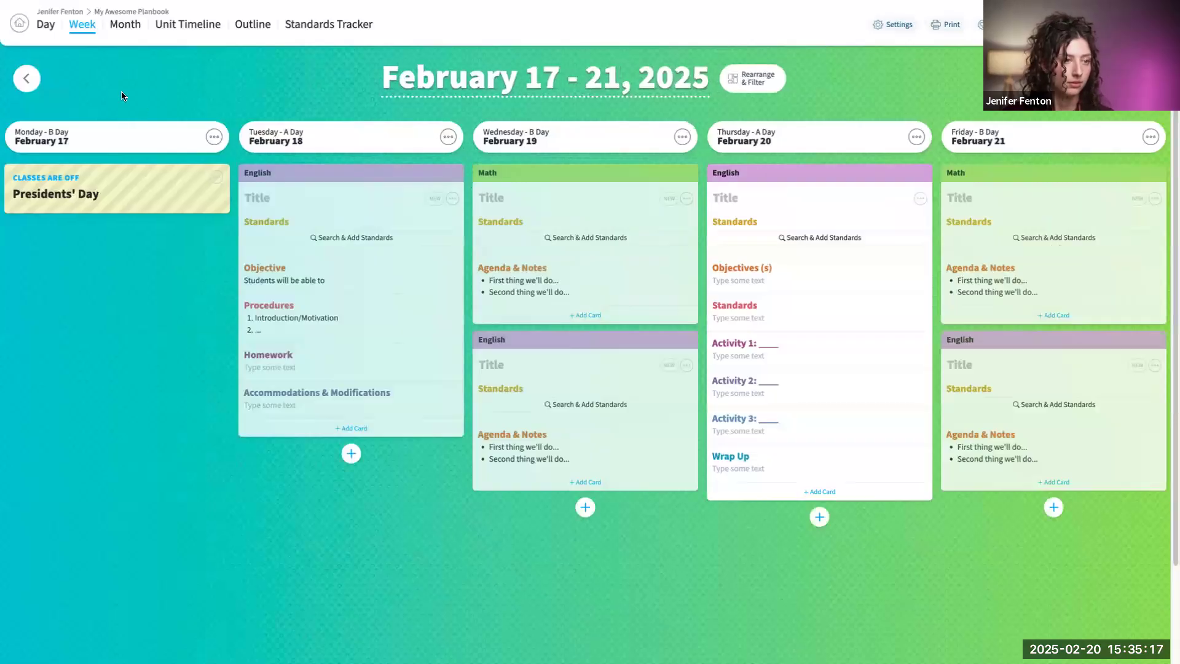
click(25, 26)
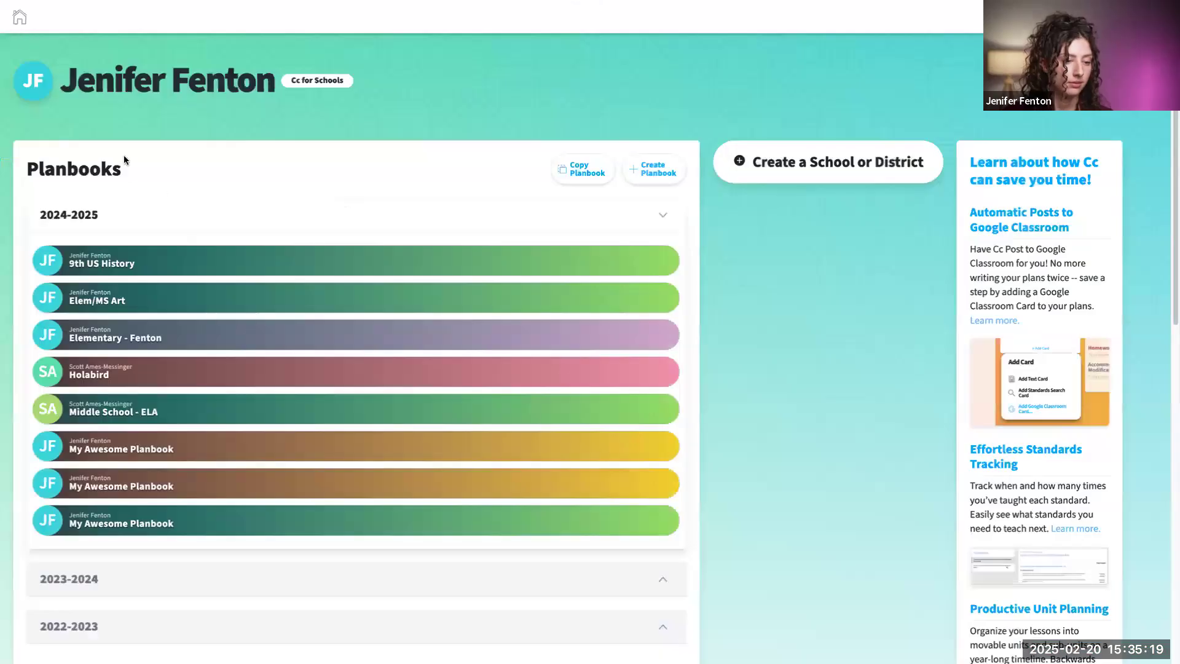
click(194, 263)
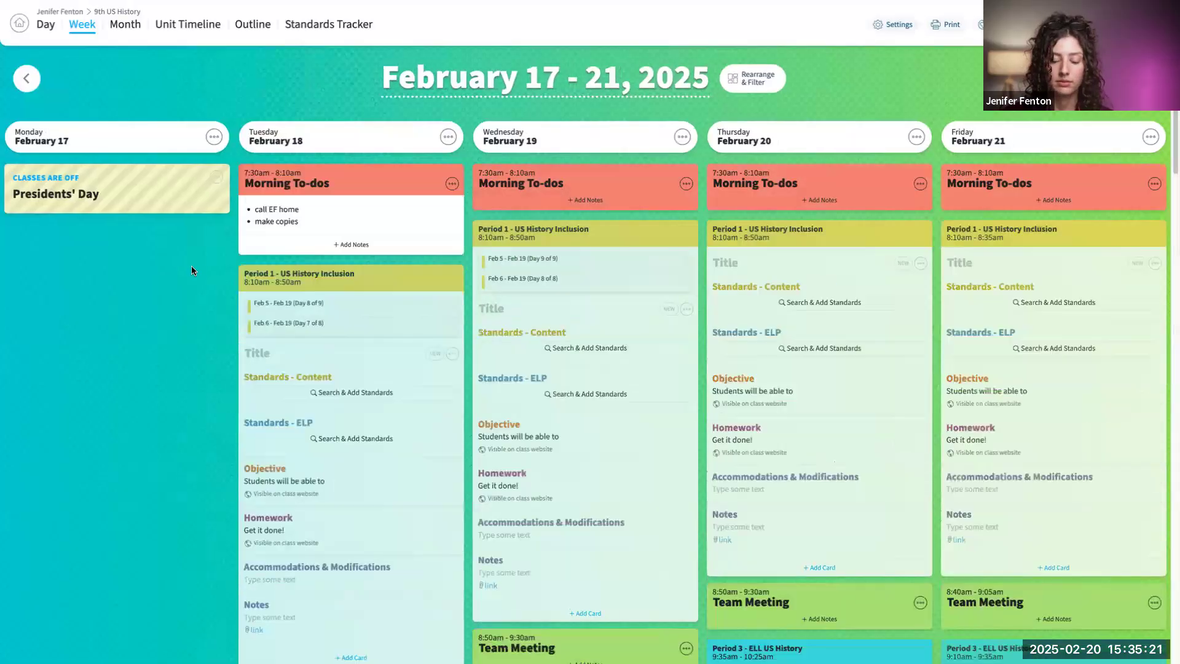
click(893, 24)
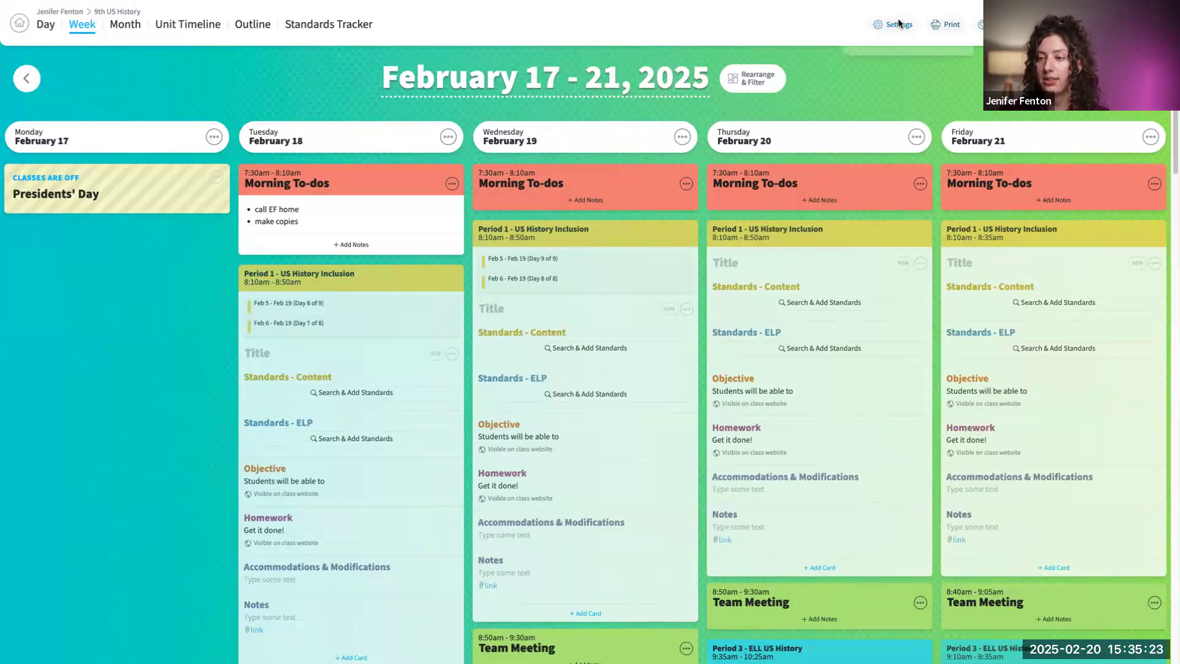
click(682, 196)
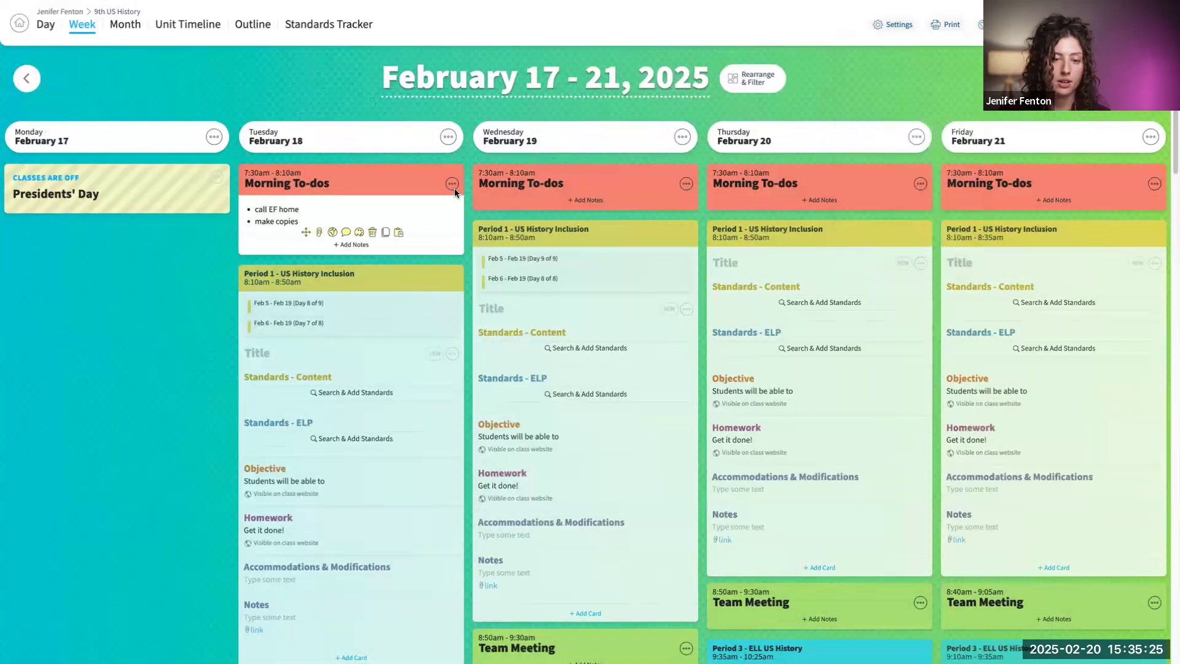
- Set the Period 3 - ELL US History class's Monday template to the gallery's Flexible Activity Template and close the class settings
scroll(610, 370, down, 5)
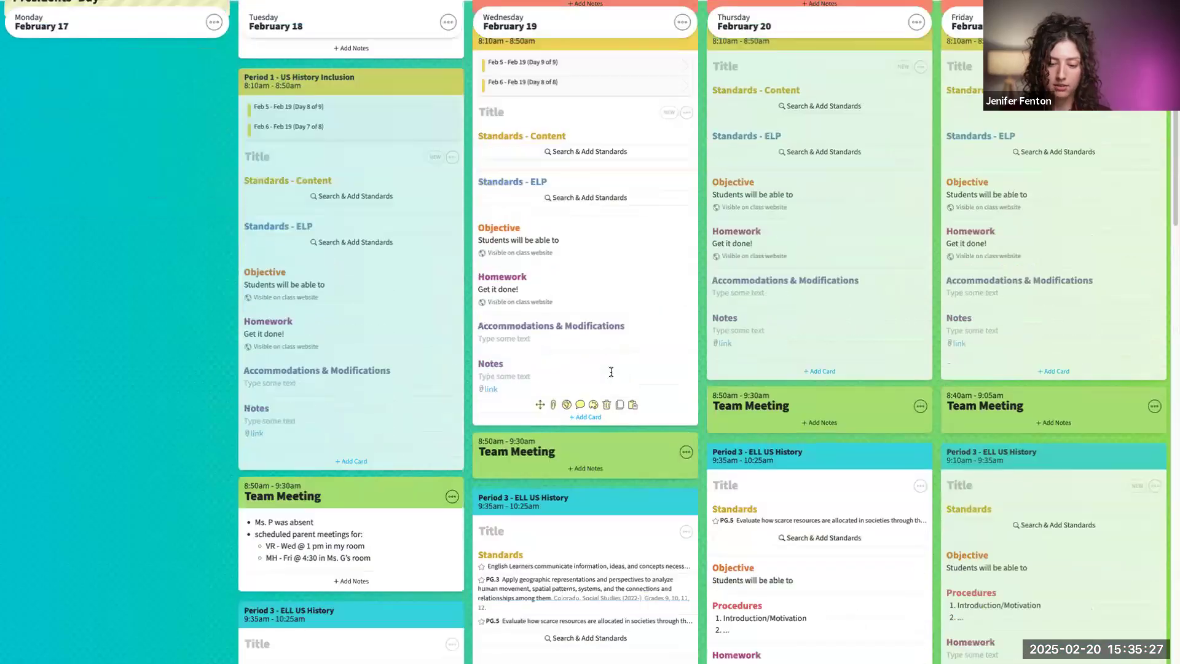
scroll(610, 369, down, 1)
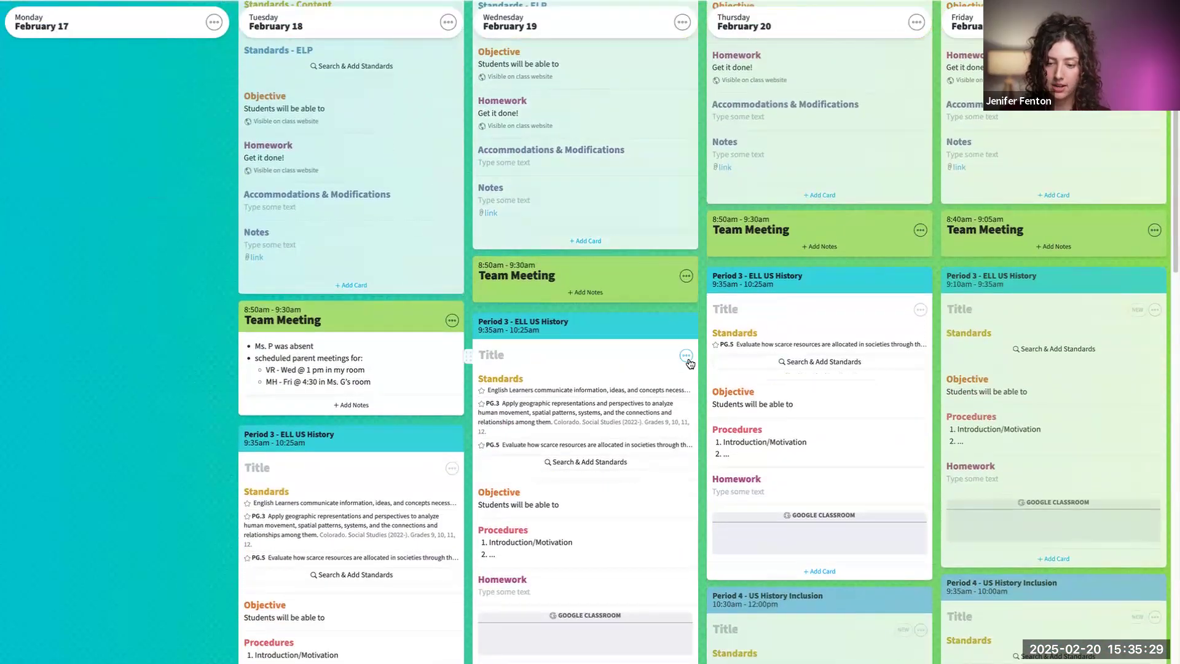
click(686, 356)
scroll(689, 384, down, 2)
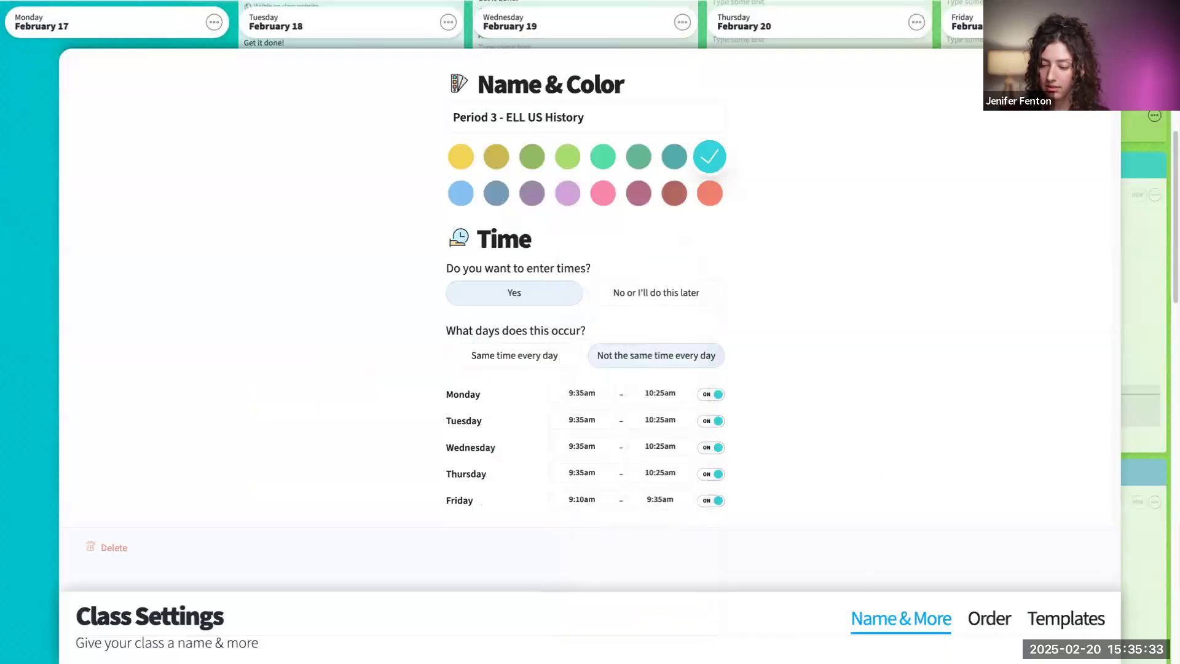
click(1072, 618)
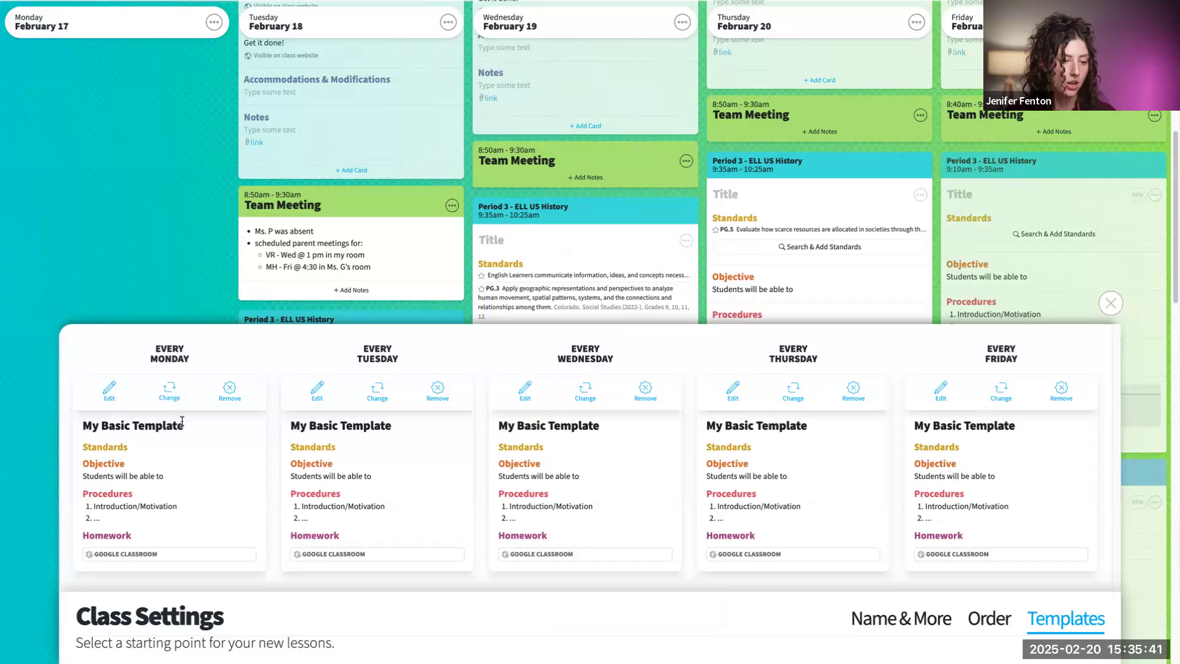
click(167, 391)
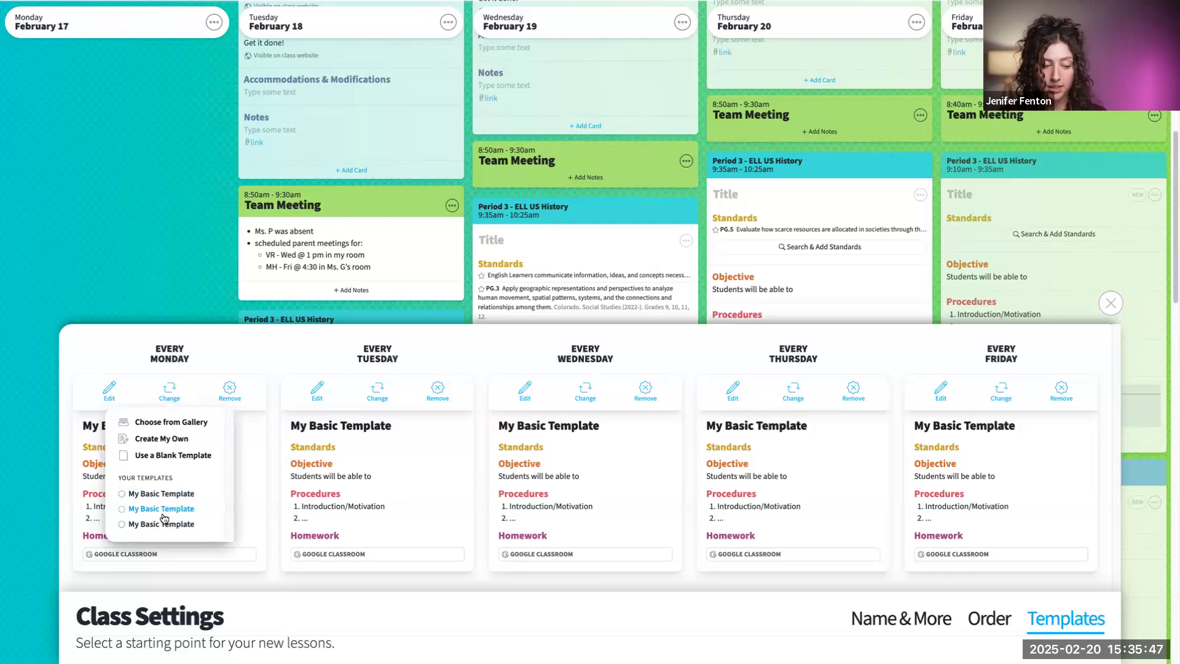
click(168, 423)
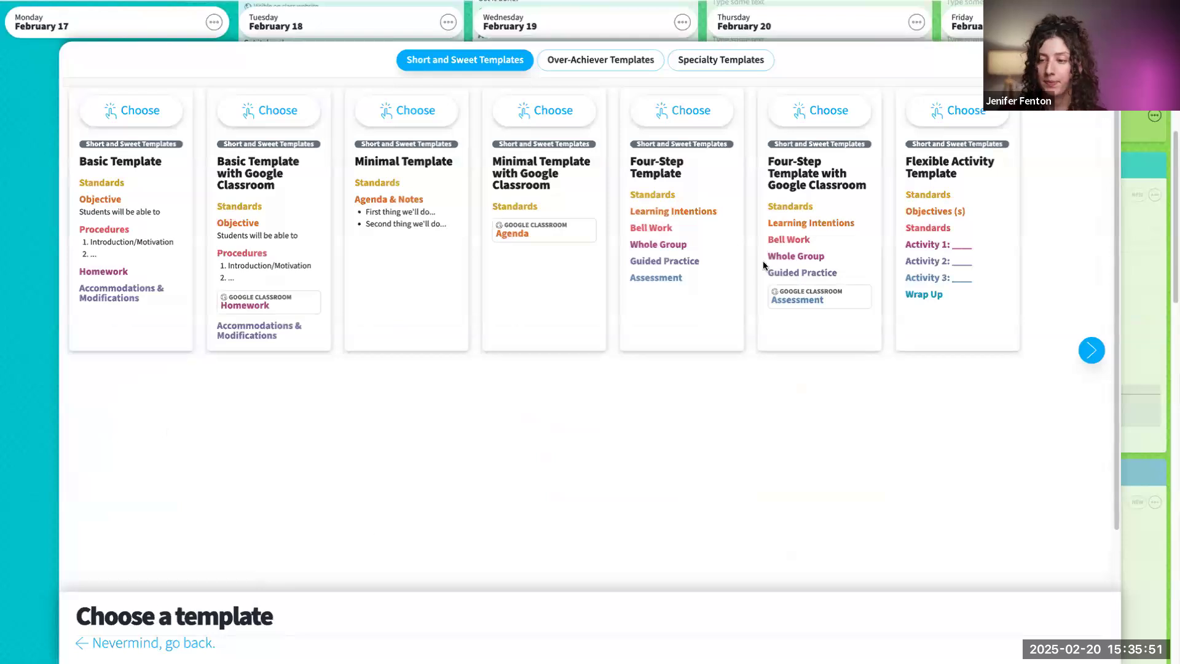
click(970, 120)
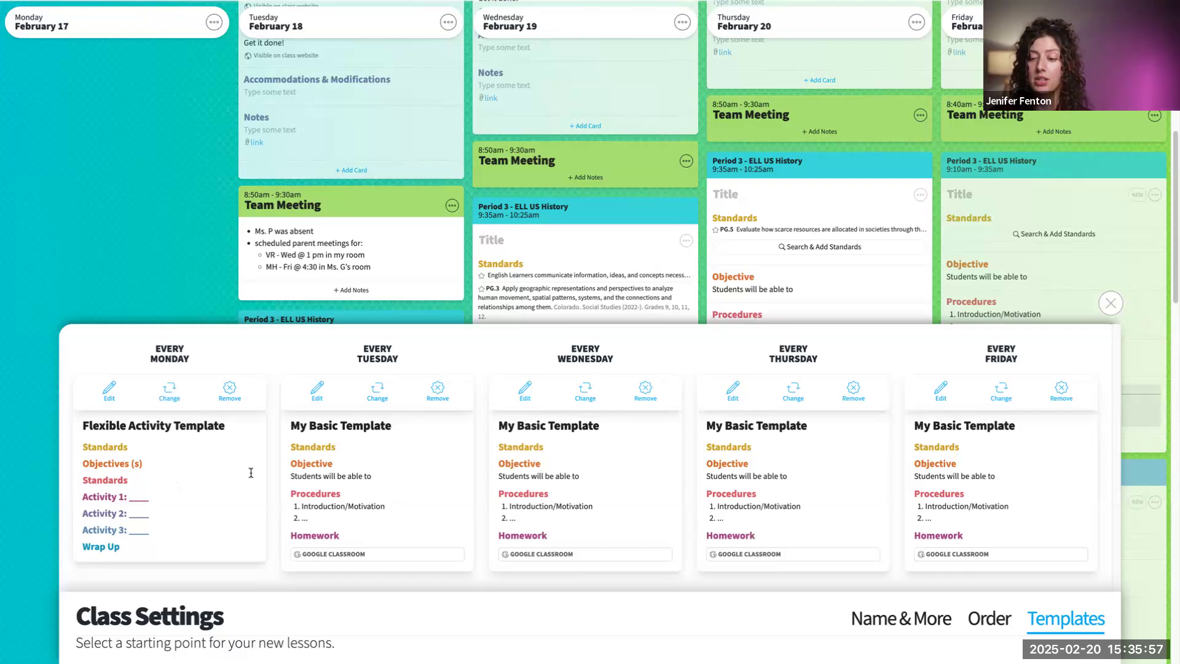
click(1111, 303)
- Start importing lessons into Tuesday, February 18's Period 1 - US History Inclusion lesson, using 9th U.S. History Period 3 as the source
scroll(680, 246, up, 4)
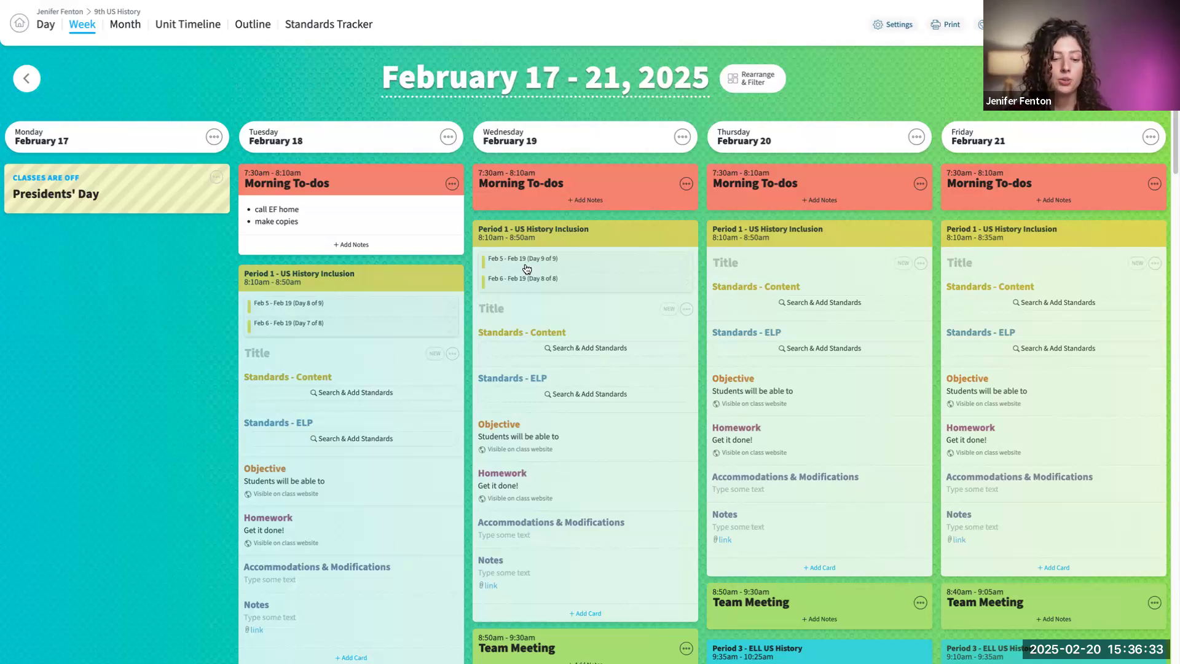
scroll(494, 282, down, 1)
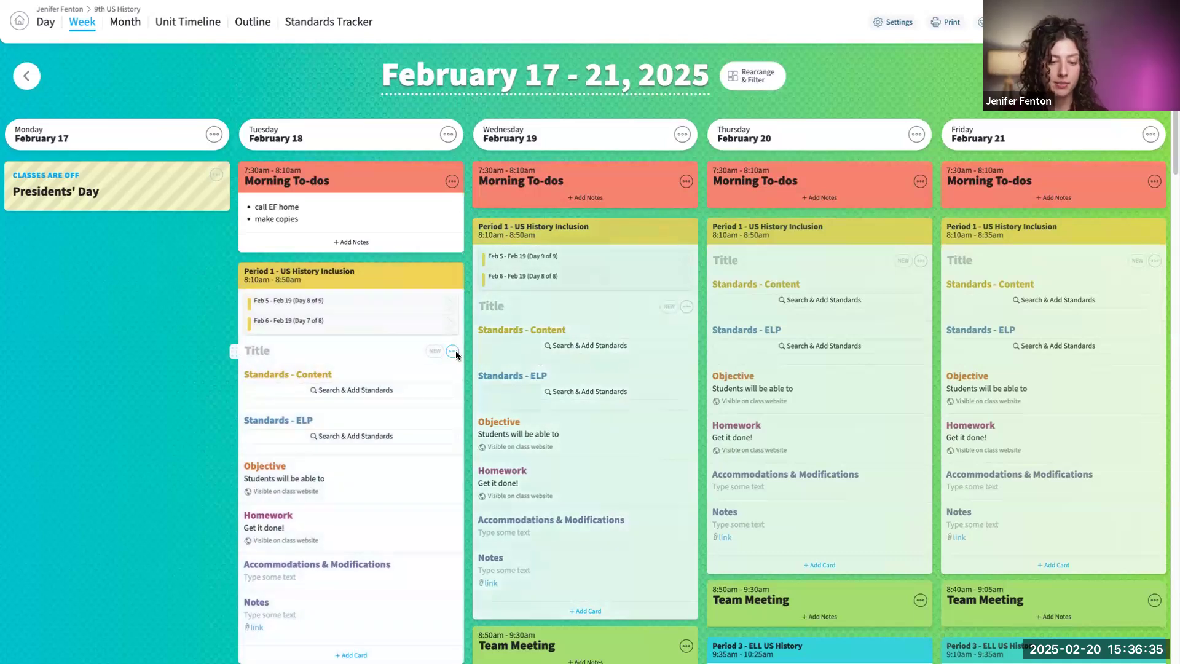
click(453, 350)
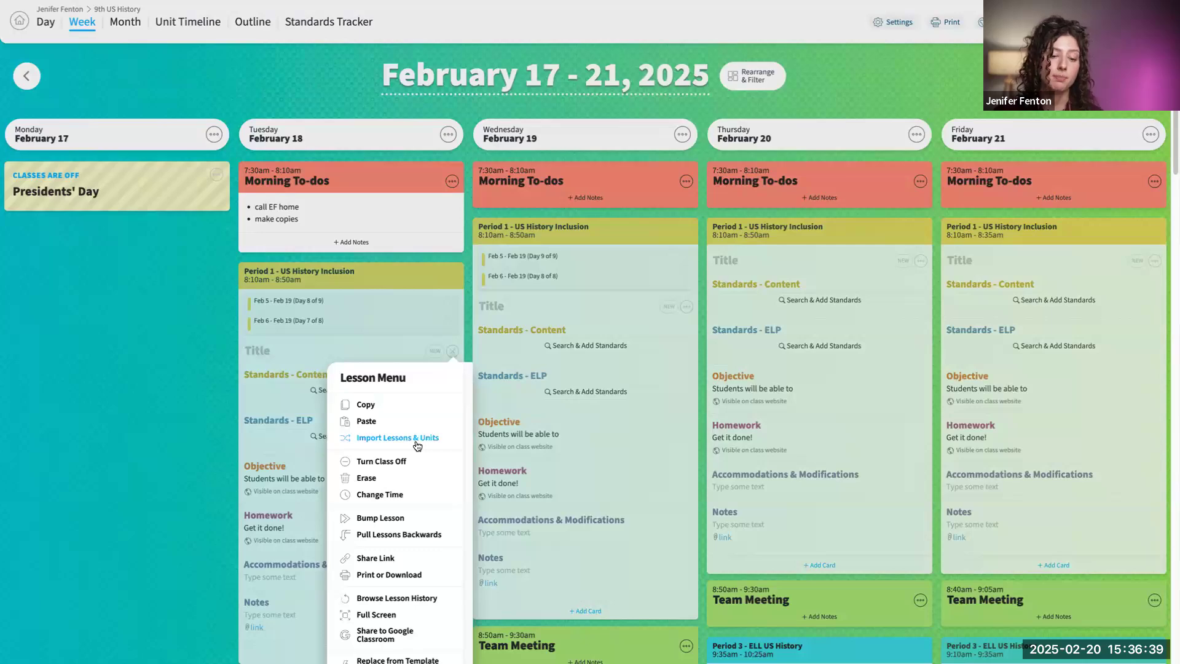
click(403, 439)
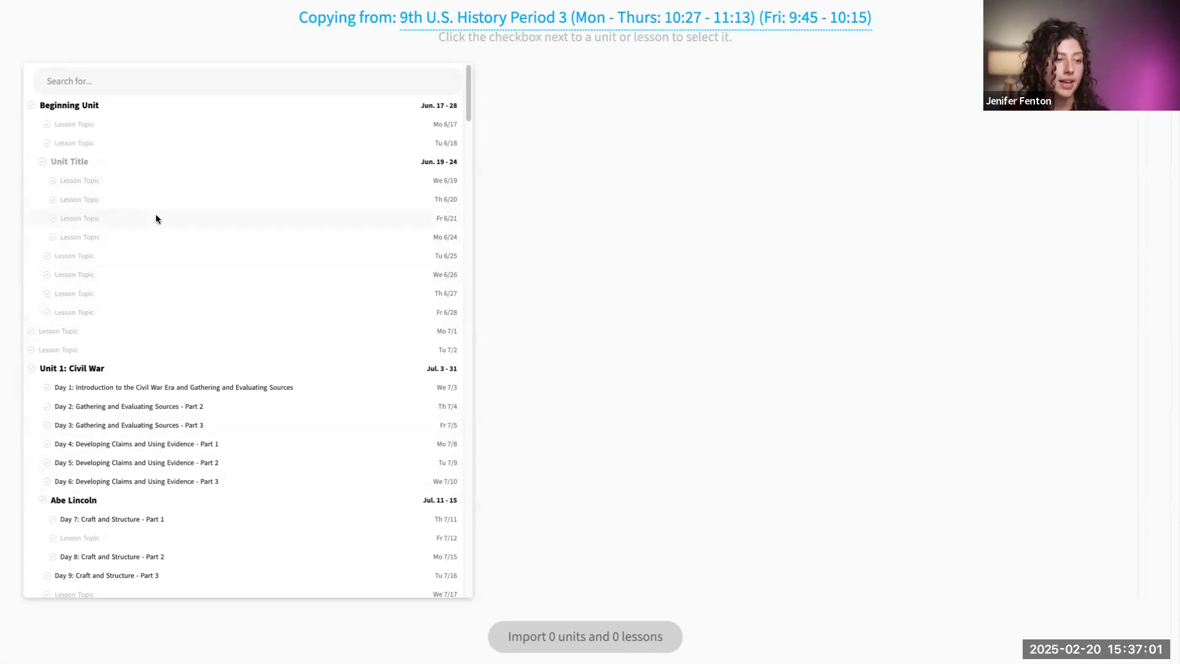
- Try selecting the Day 1 to Day 3 lessons of Unit 1: Civil War, and clear the selection
scroll(129, 483, down, 1)
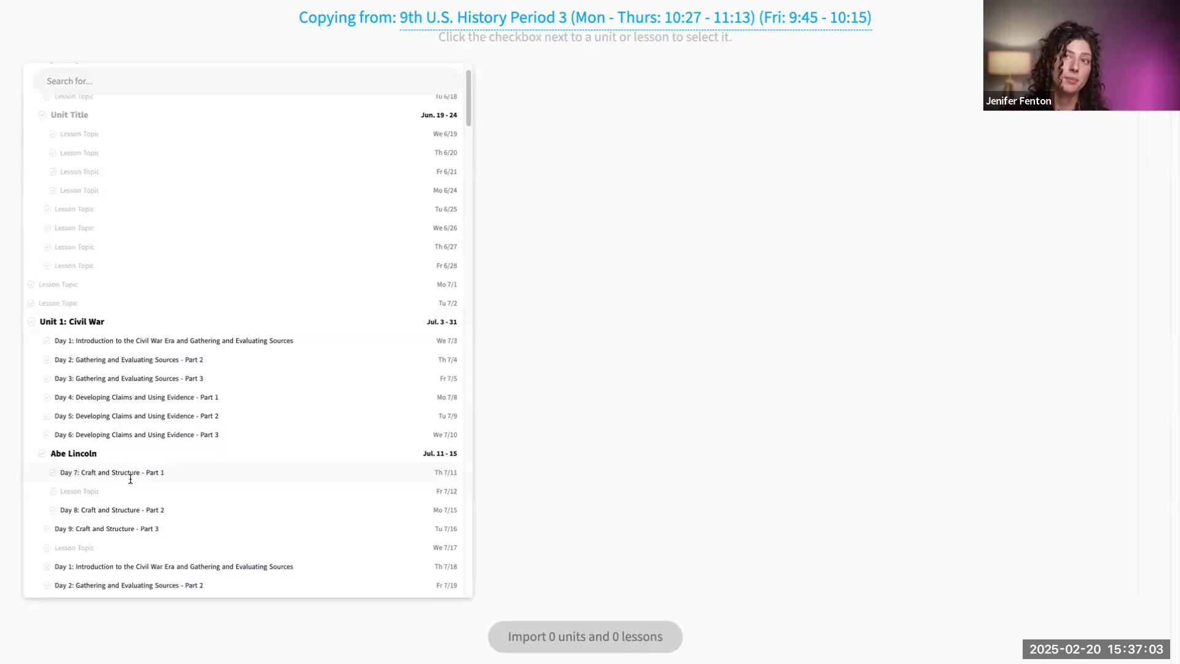
click(48, 342)
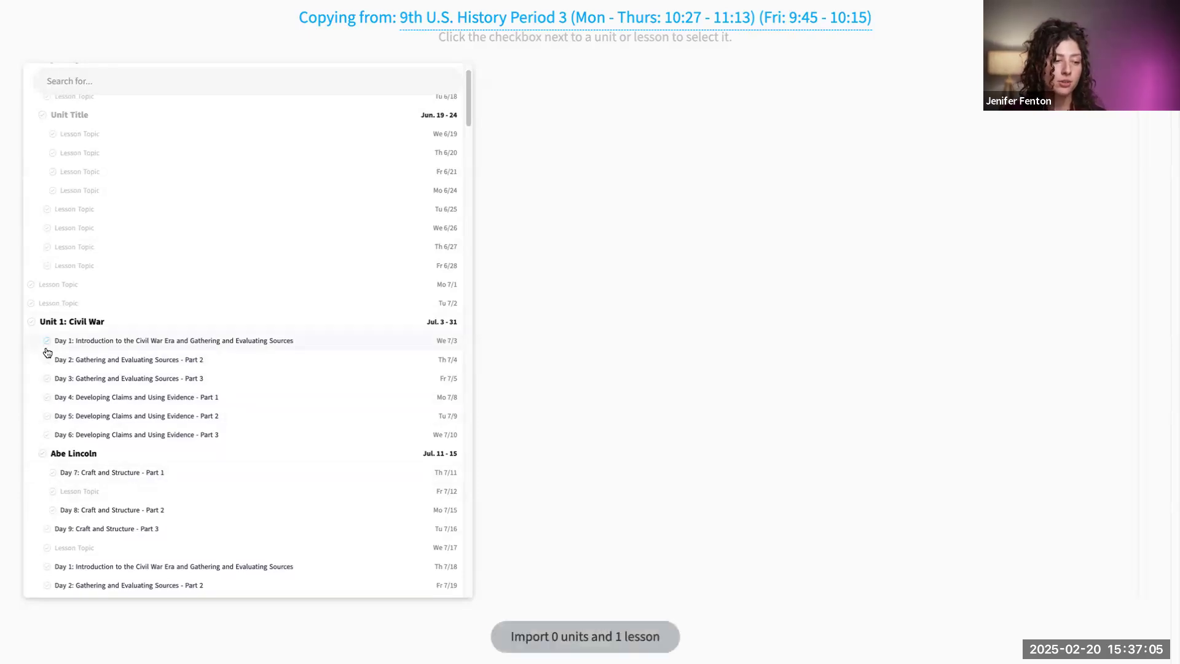
click(46, 360)
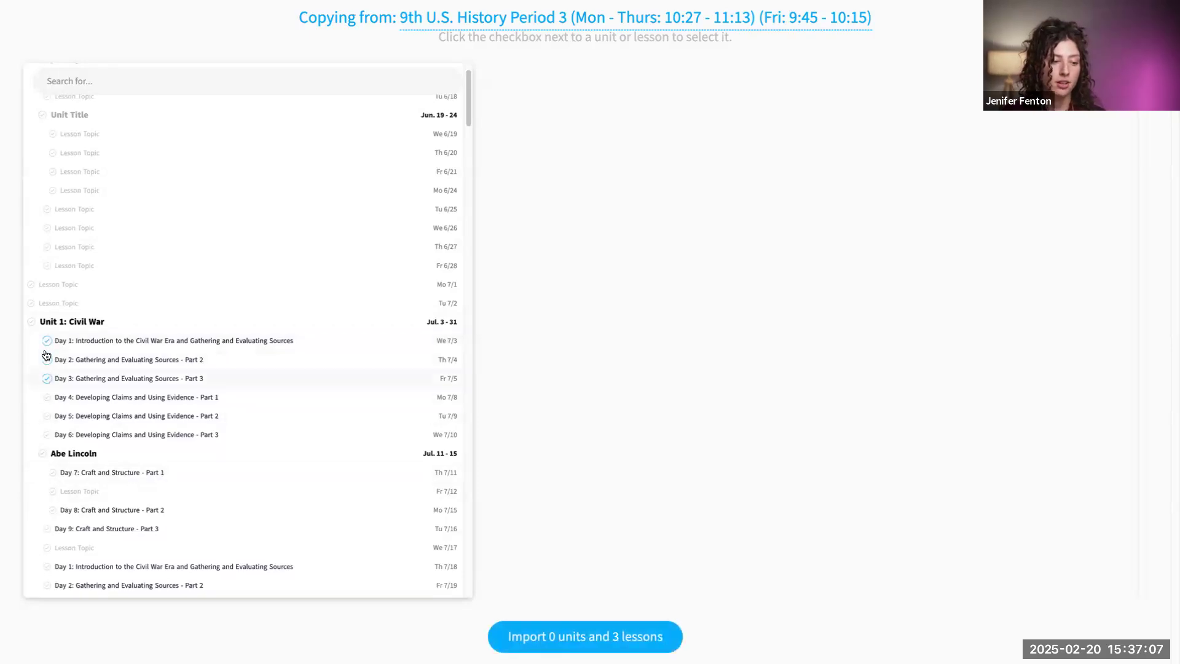
click(47, 342)
click(48, 379)
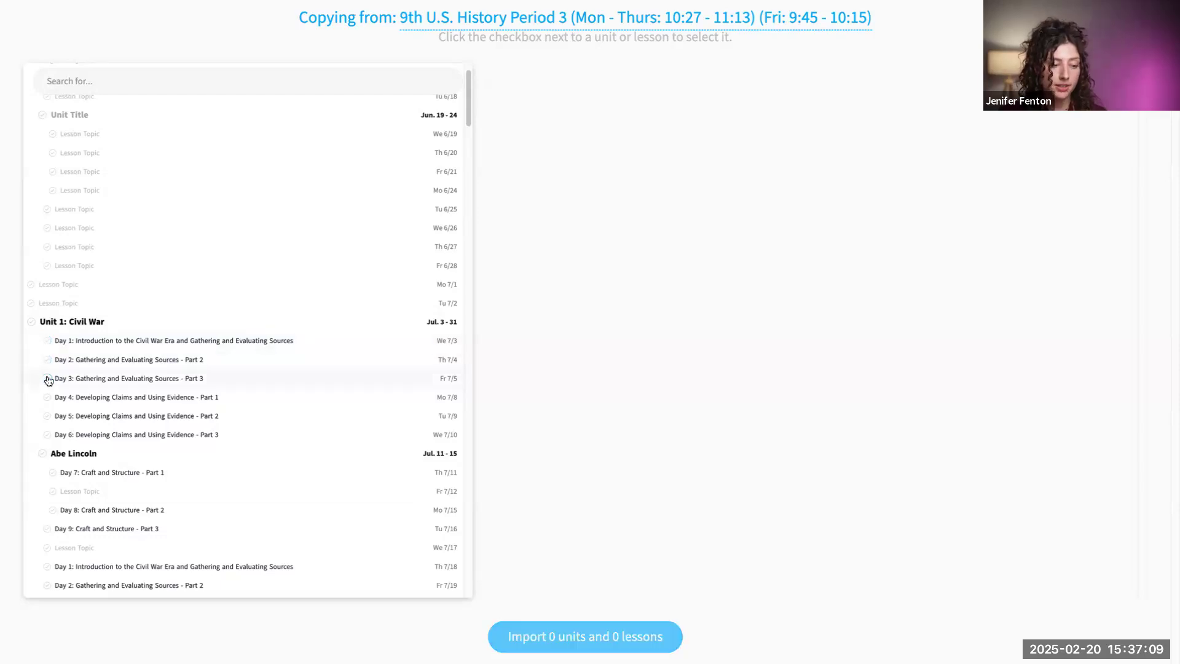
- Try selecting the whole Unit 1: Civil War without its Day 3 and Day 5 lessons, and clear the selection
click(30, 324)
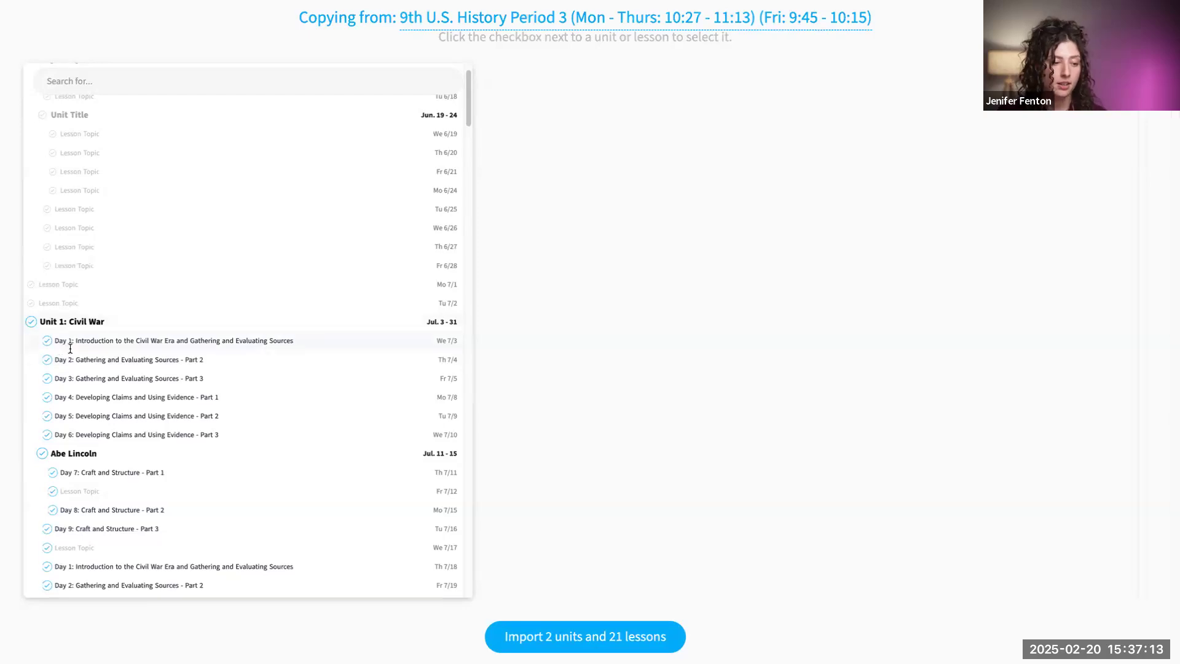
scroll(41, 437, down, 1)
click(46, 401)
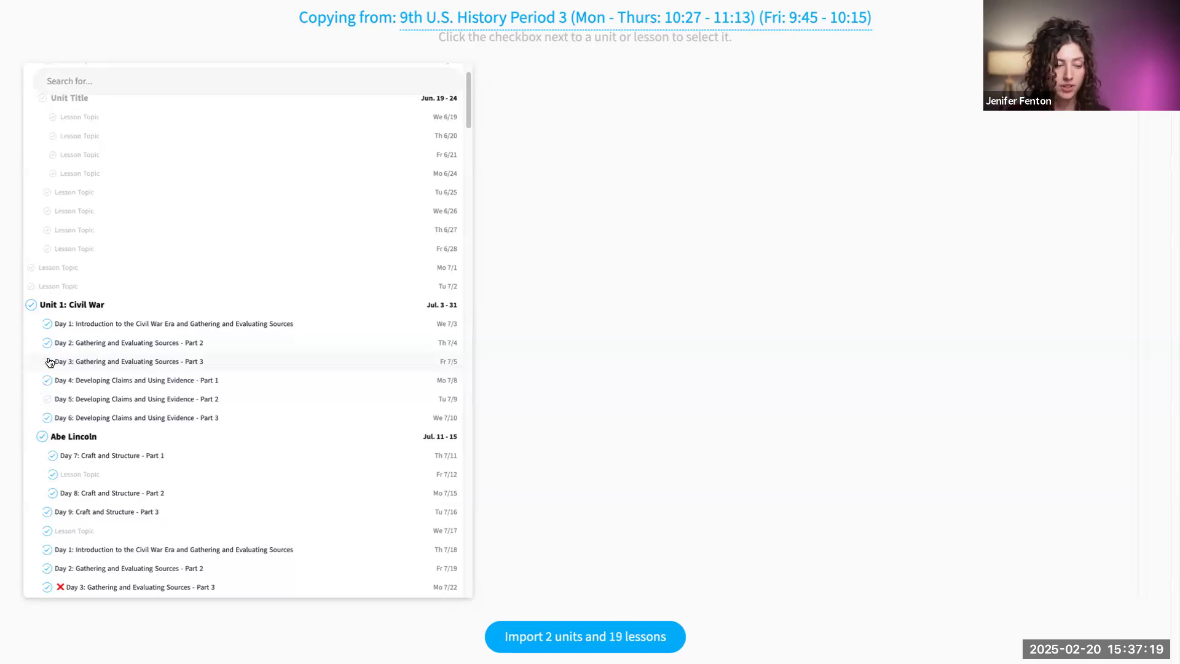
click(32, 306)
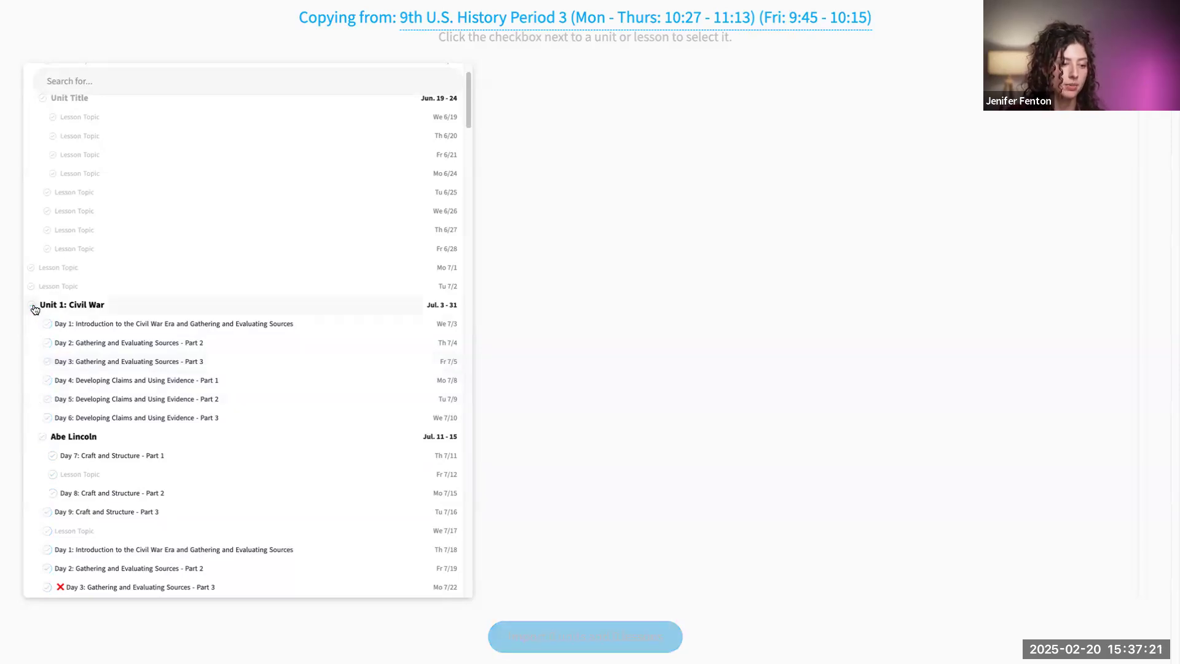
- Select the first Day 1 to Day 5 lessons of Unit 1: Civil War and import them into the planbook
click(48, 325)
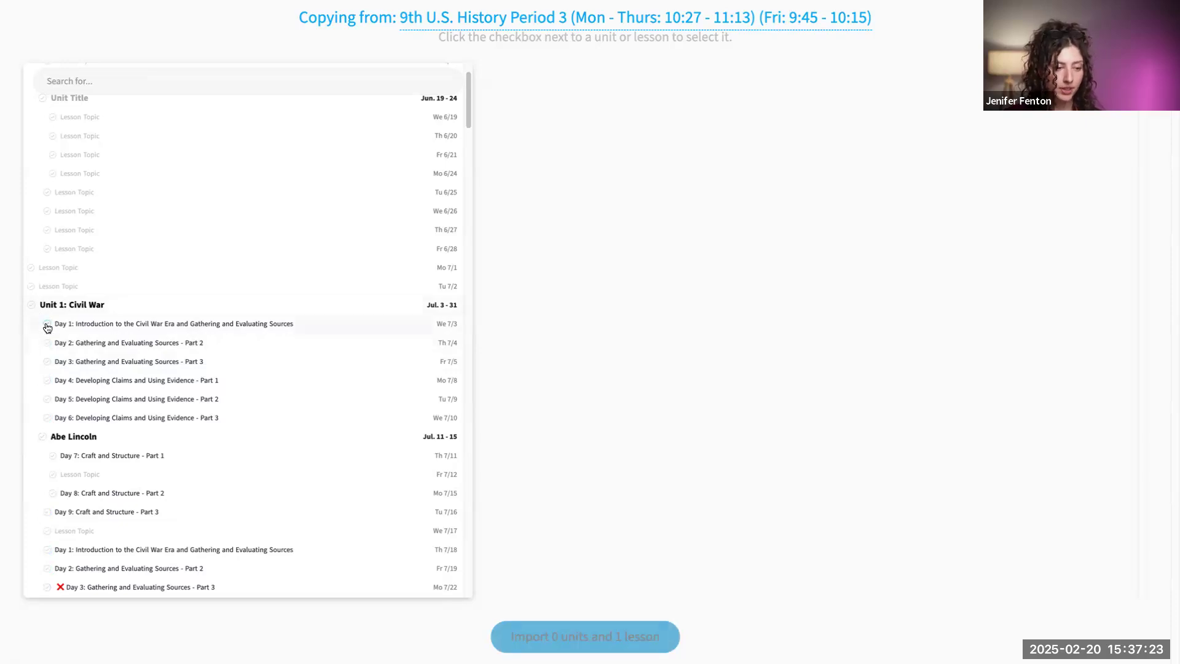
click(46, 342)
click(46, 362)
click(46, 379)
click(50, 399)
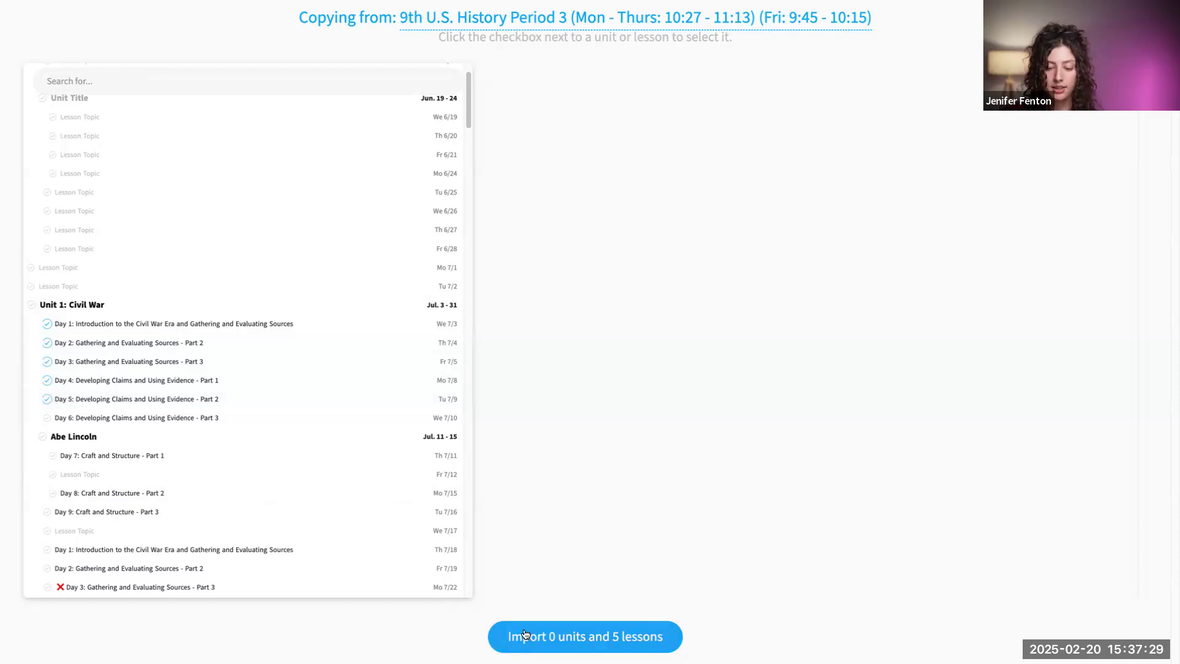
click(588, 644)
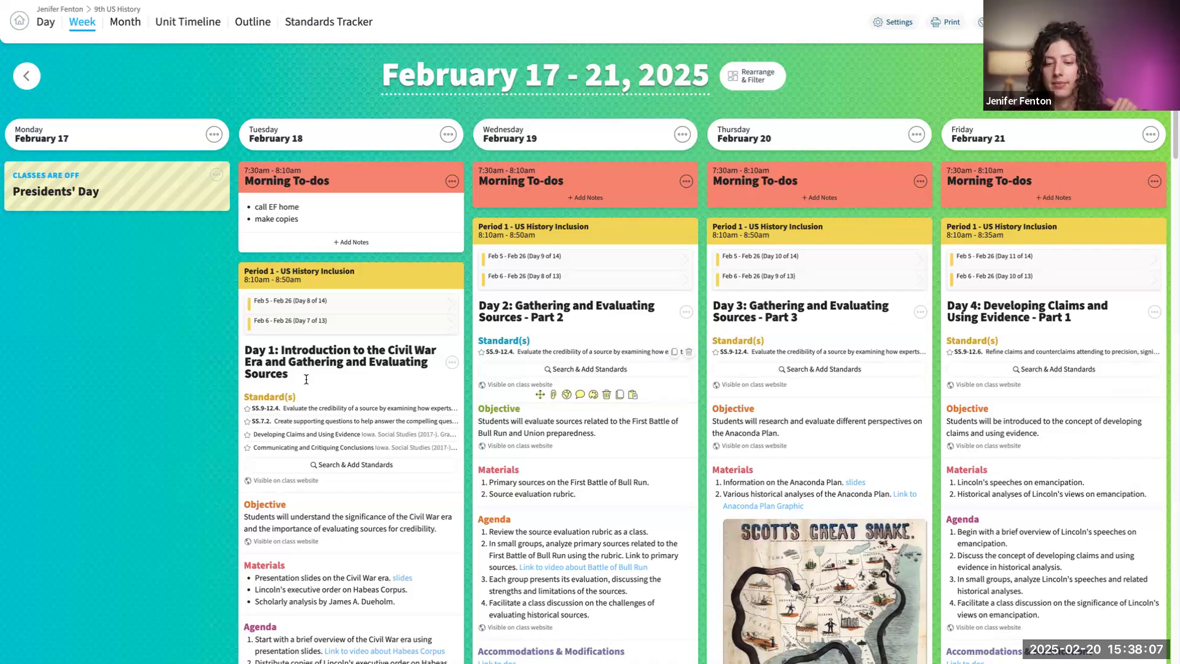
- Look over the imported lessons and add a card titled Activities below the Notes of Tuesday's Period 1 lesson
scroll(433, 314, down, 1)
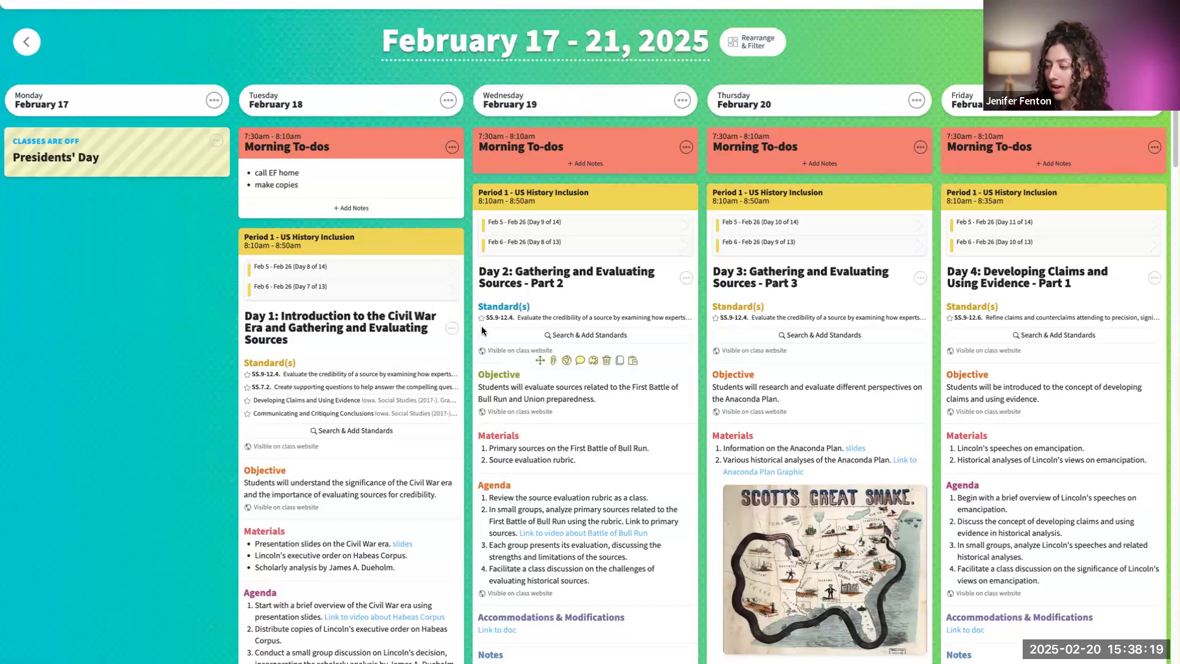
scroll(705, 331, down, 2)
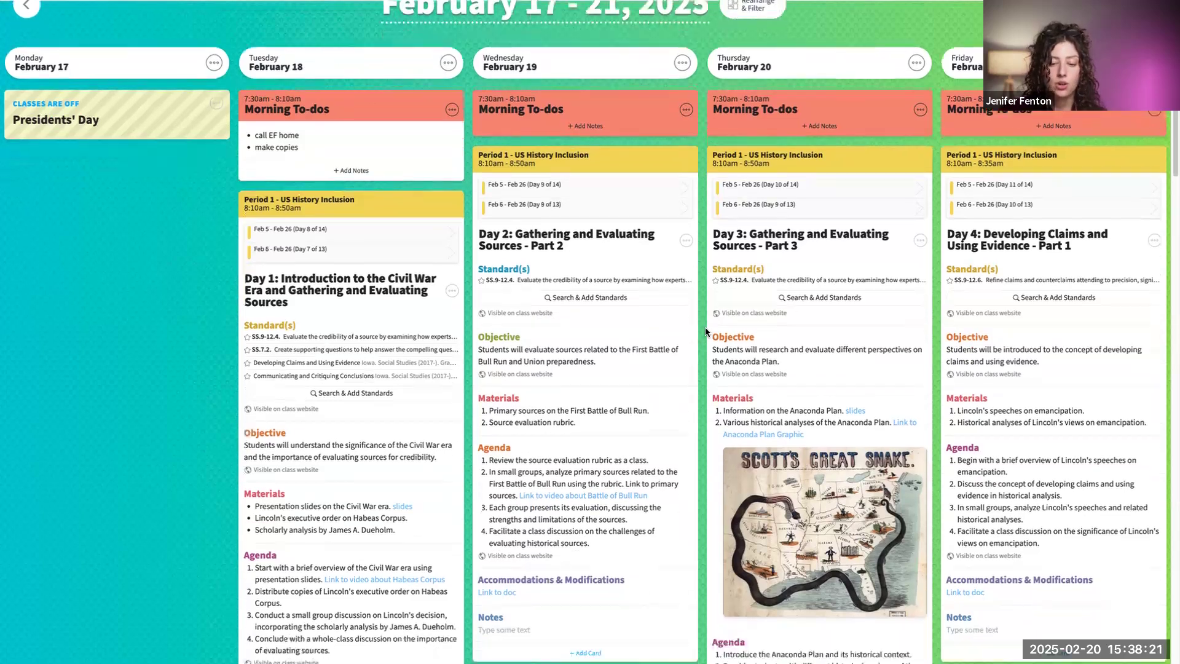
scroll(707, 324, down, 5)
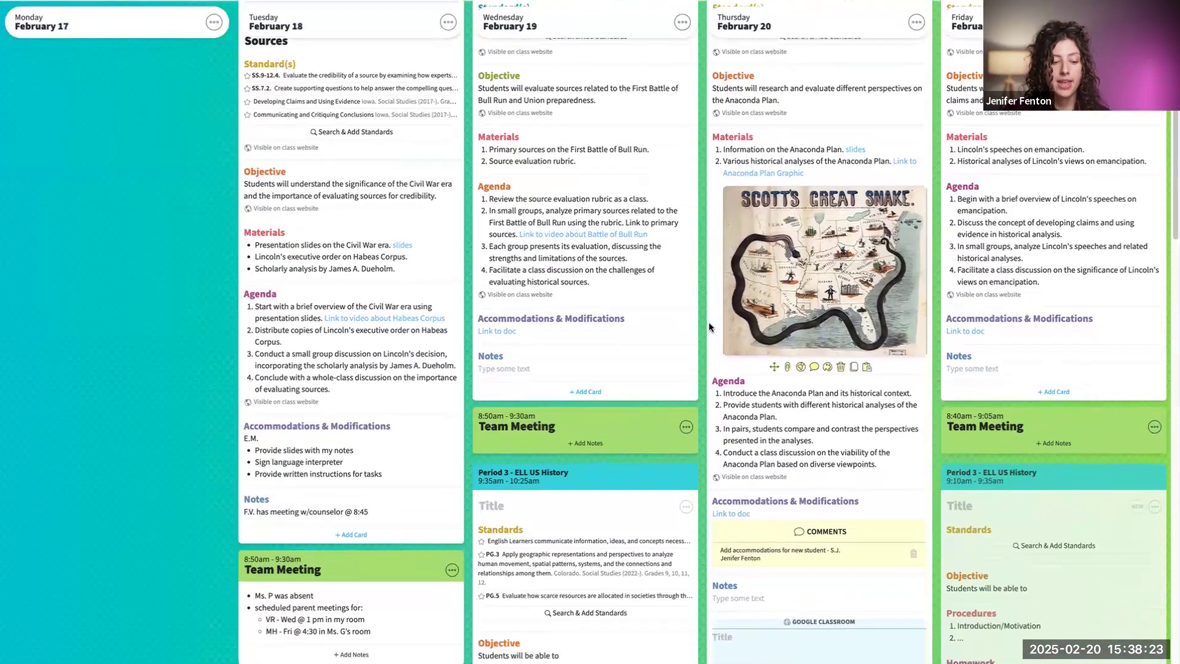
scroll(420, 361, down, 1)
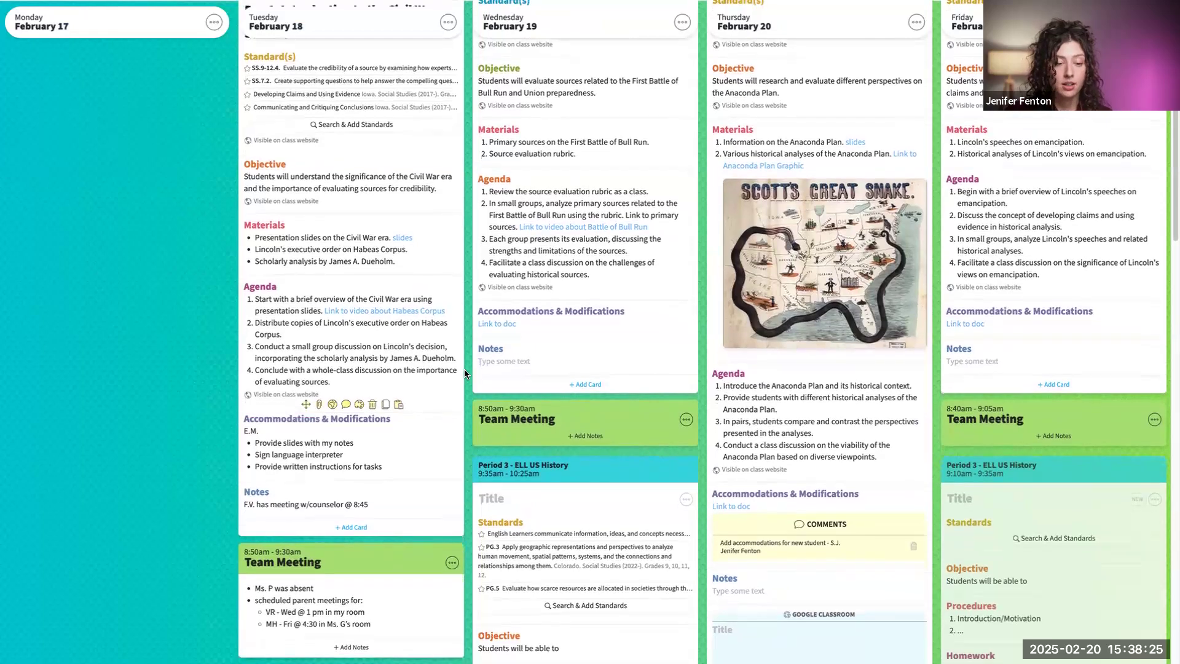
scroll(464, 372, down, 1)
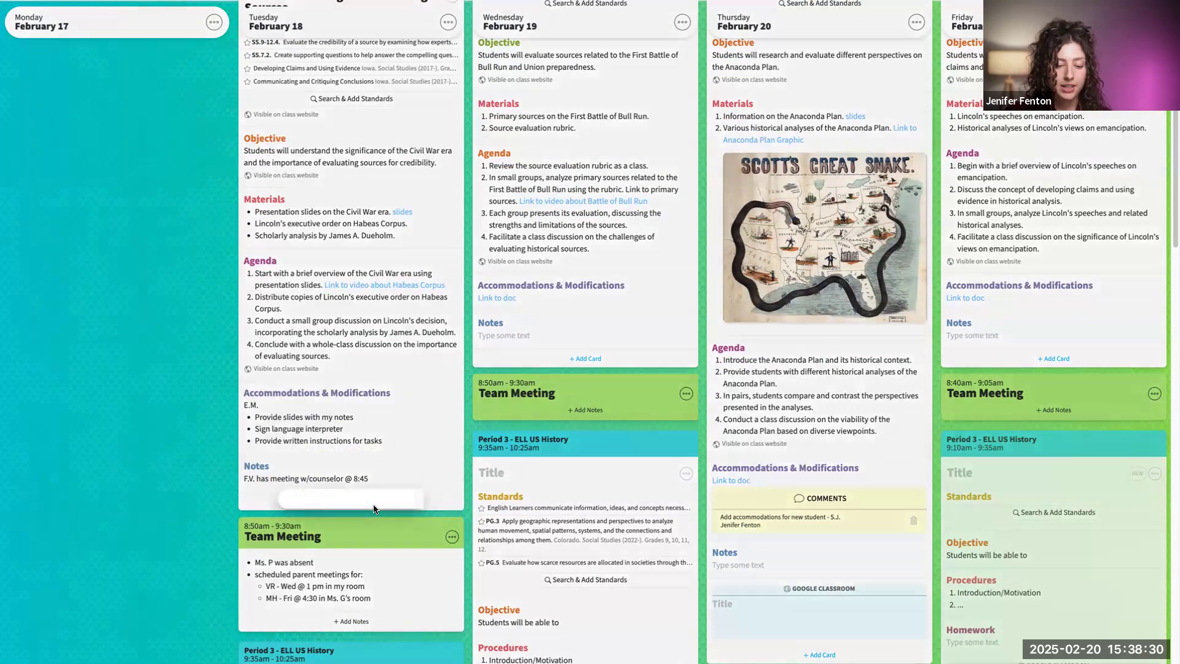
click(342, 502)
click(332, 535)
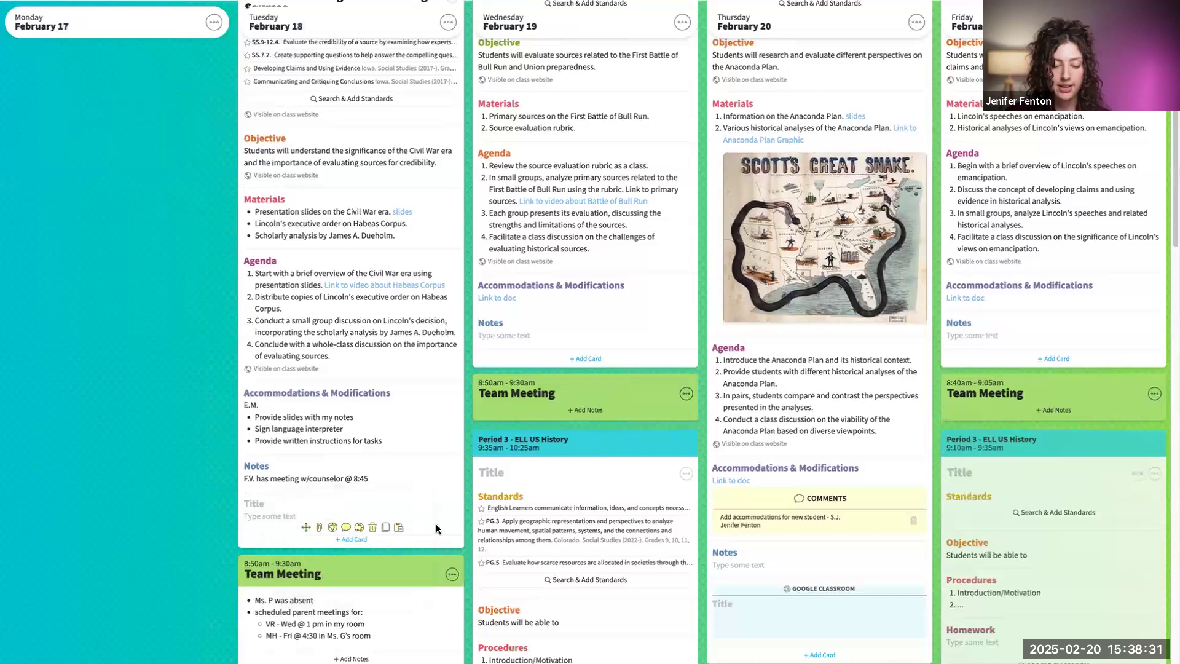
text(Act)
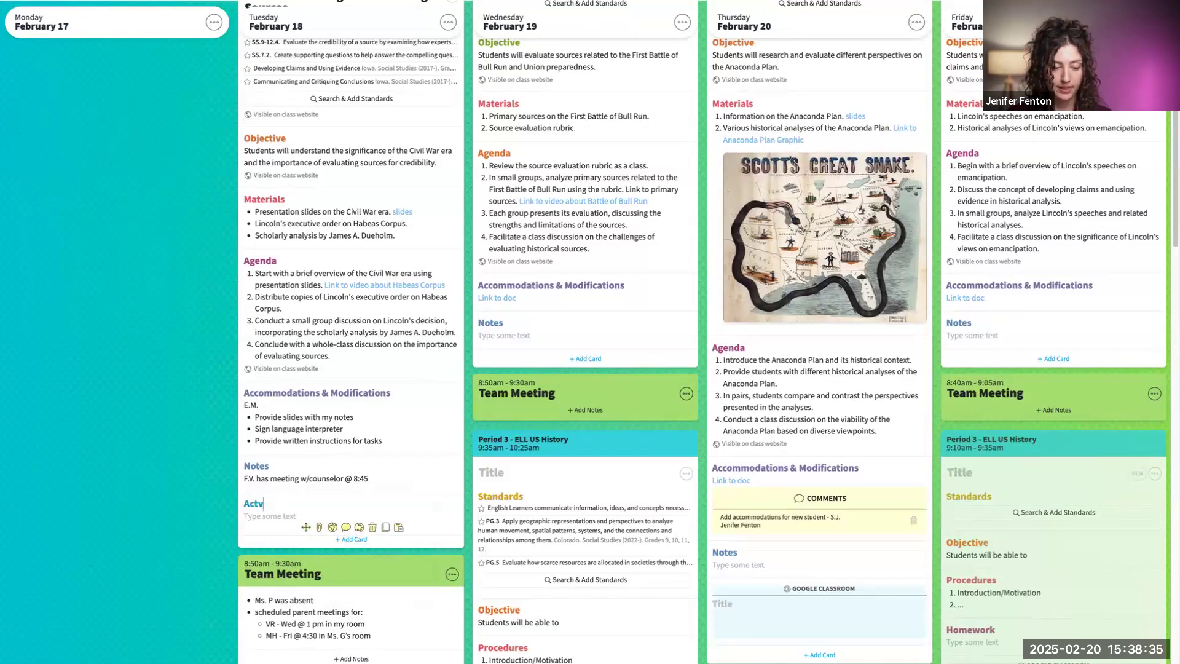
text(ivities)
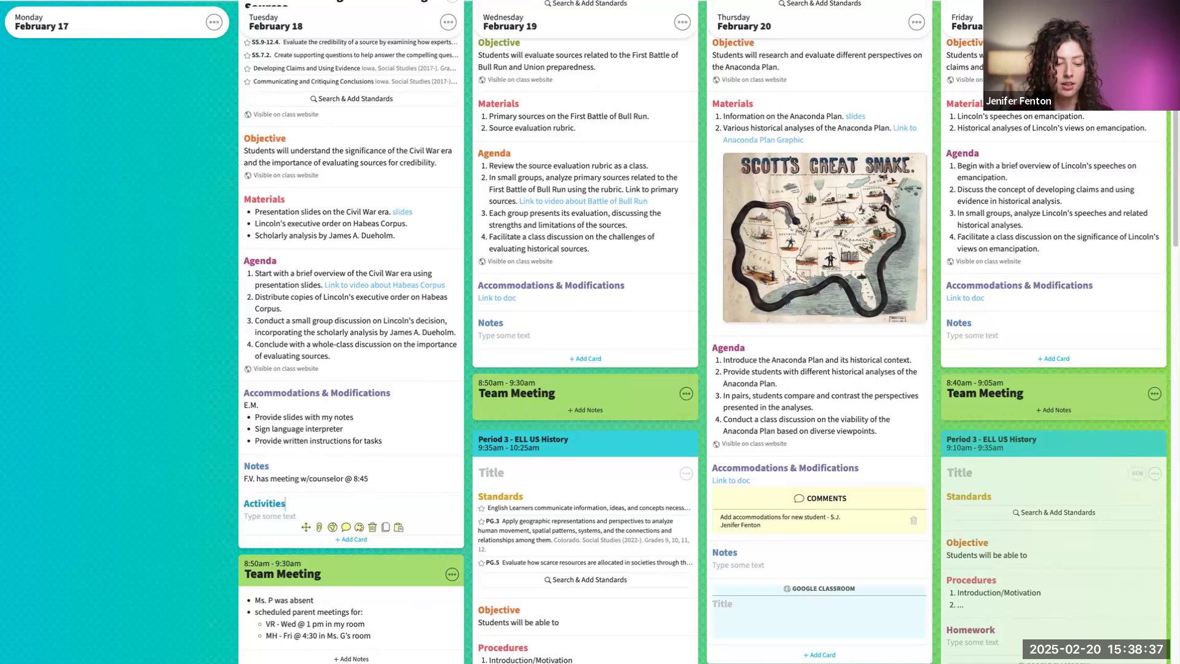
click(274, 518)
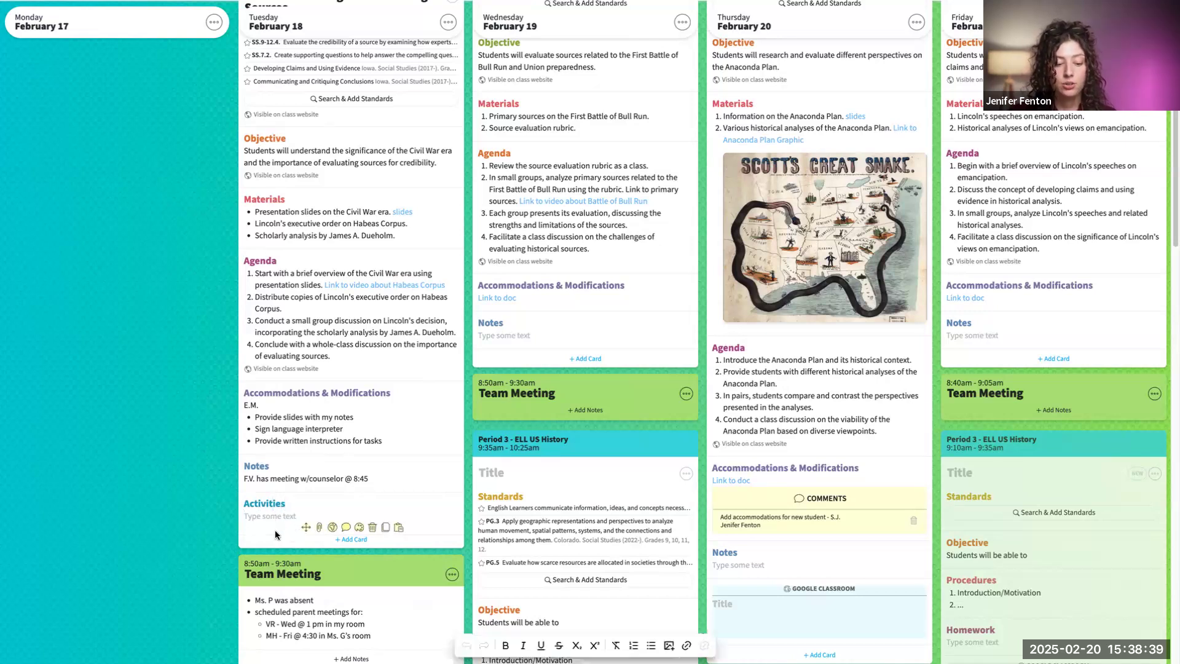
- Add a card titled Activities to Period 1 - US History Inclusion's My Basic Template through the planbook's template settings
scroll(289, 443, up, 10)
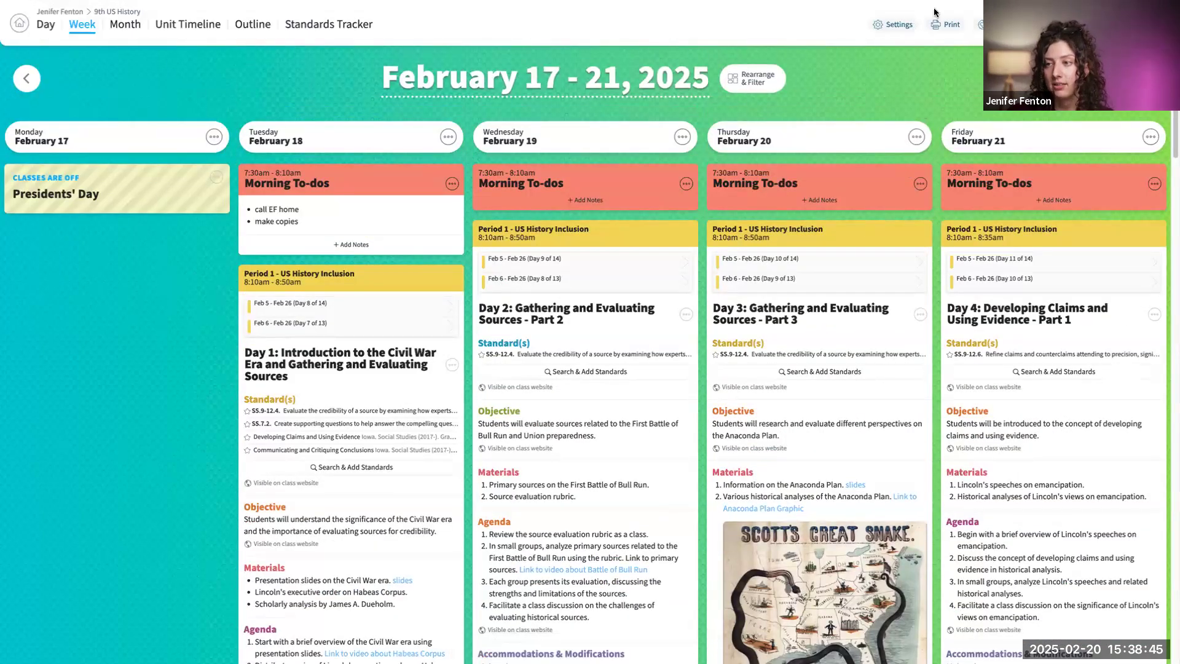
click(908, 27)
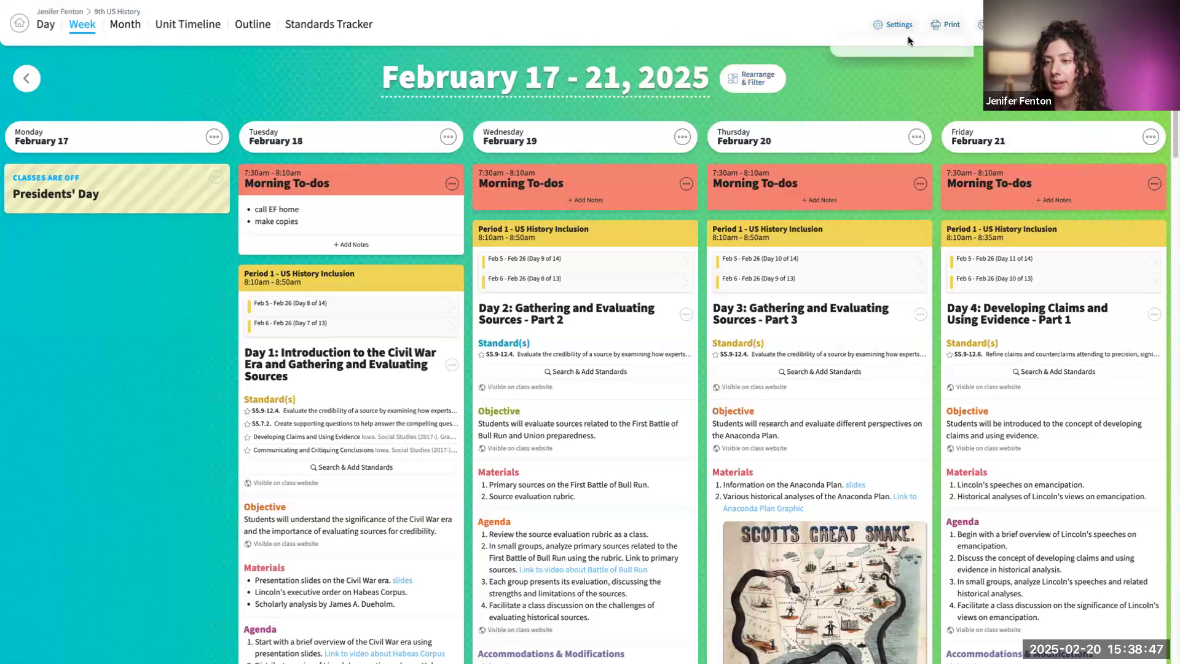
click(900, 133)
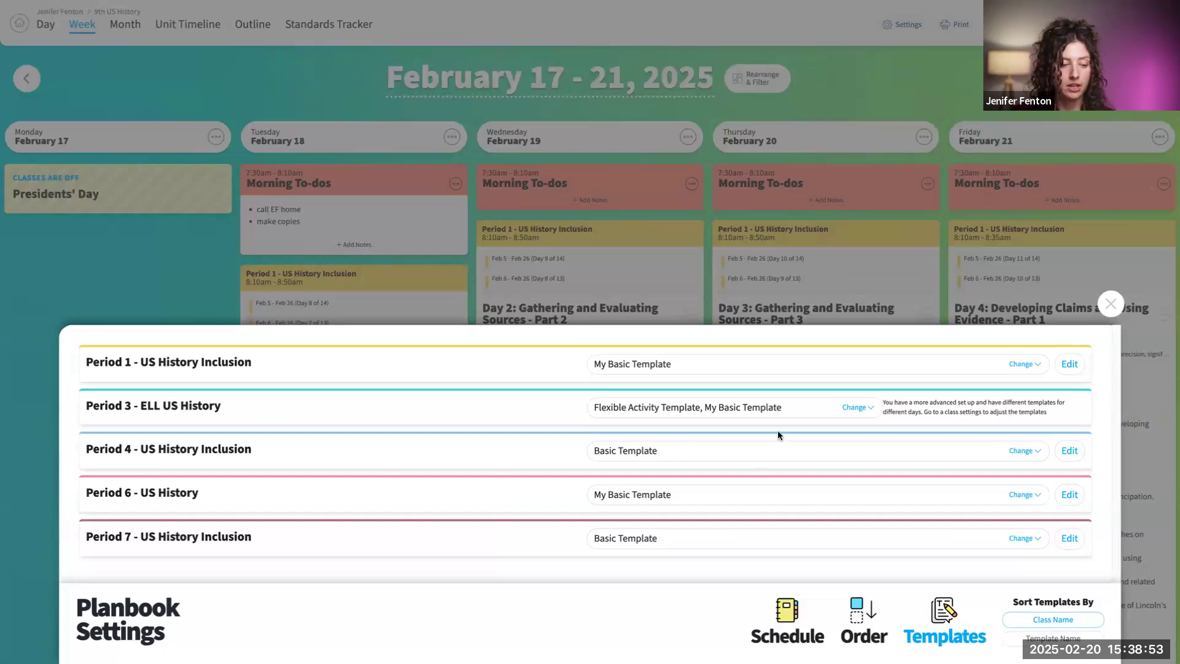
click(1068, 364)
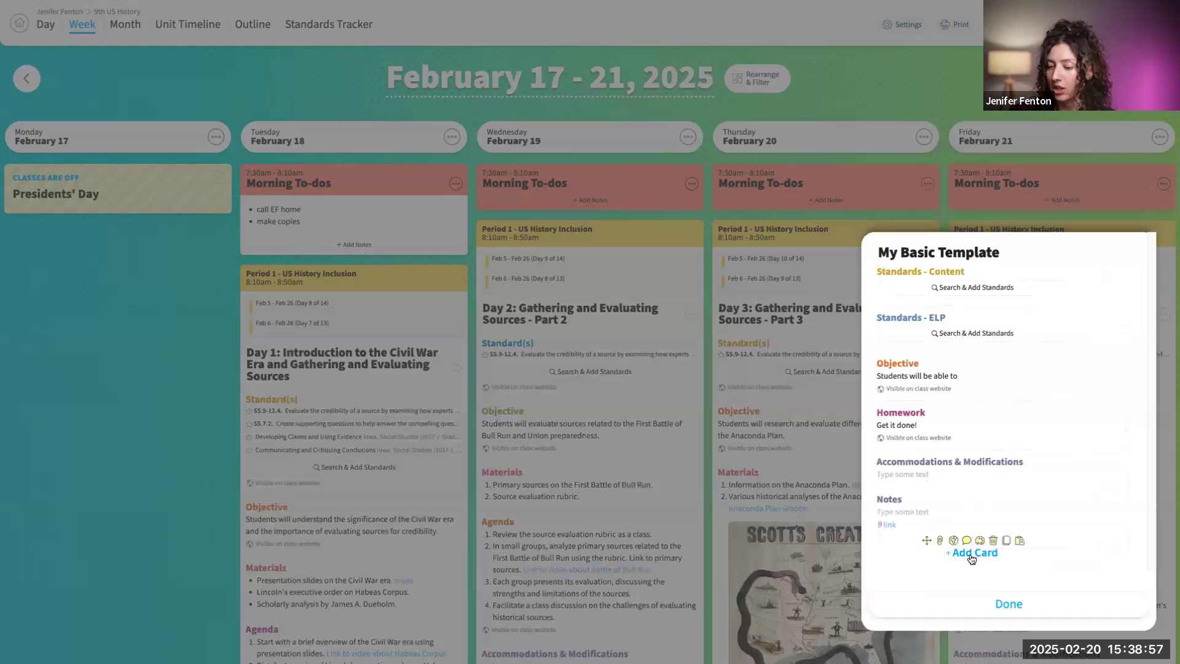
click(971, 556)
click(958, 583)
click(901, 519)
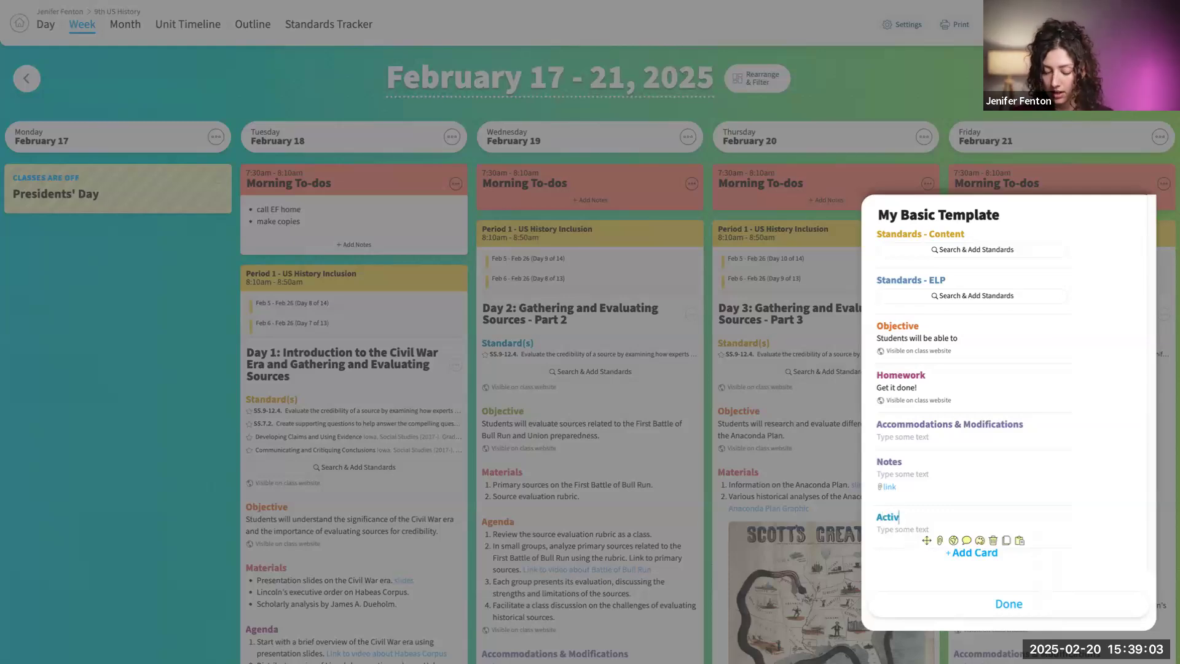
- Fill the template's Activities card with the lines 1, 2, 3 and 4, finish editing, and close the planbook settings
click(900, 528)
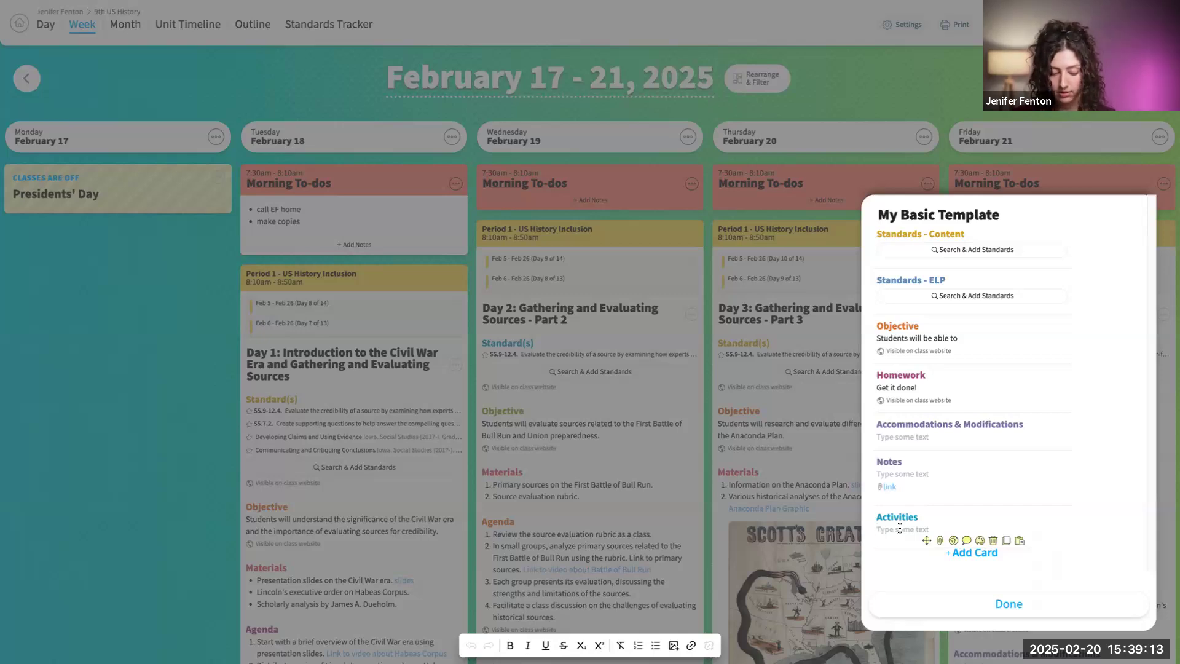
text(1)
key(Return)
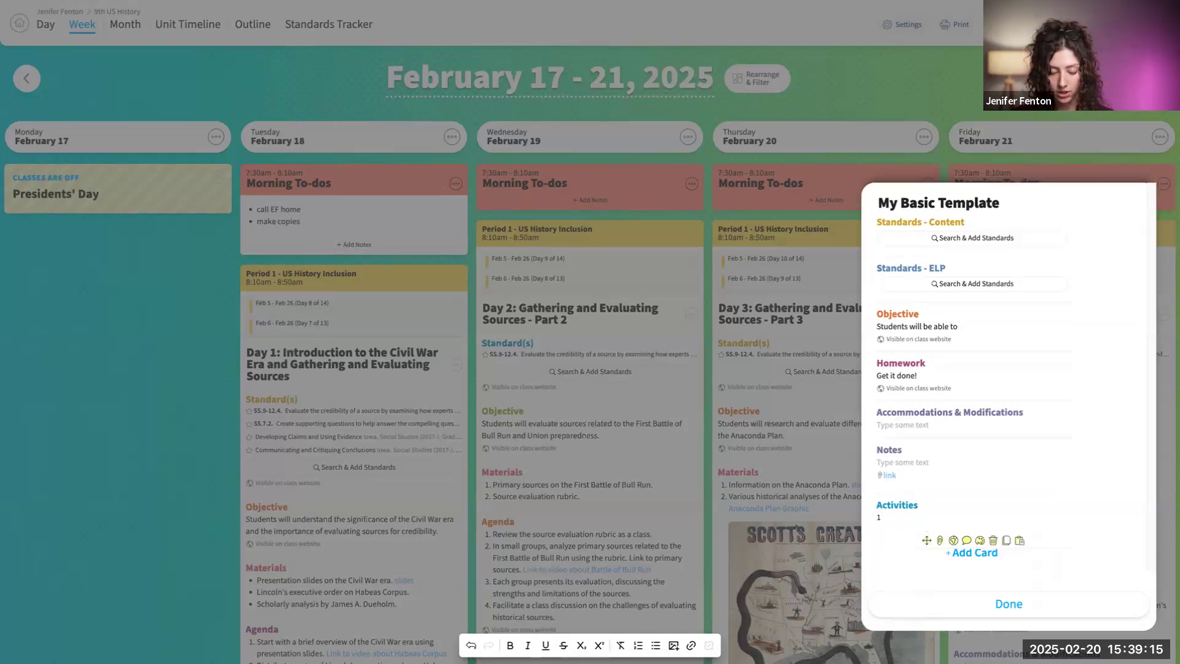
text(2)
key(Return)
text(3)
key(Return)
text(4)
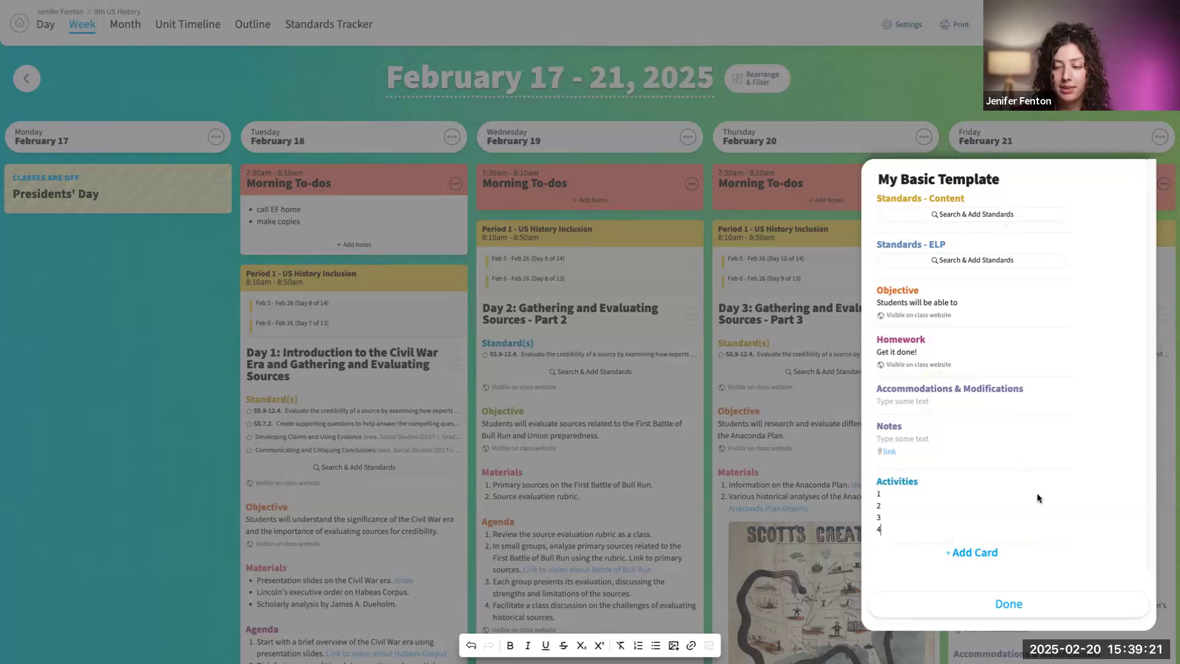
click(1037, 602)
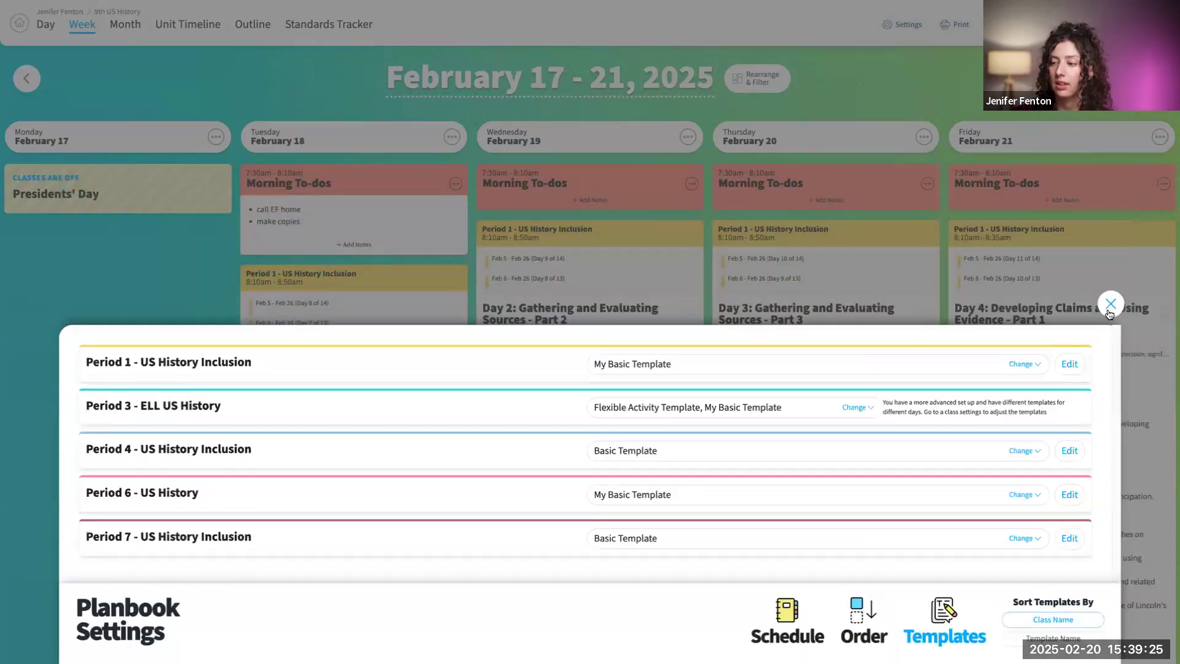
click(1110, 305)
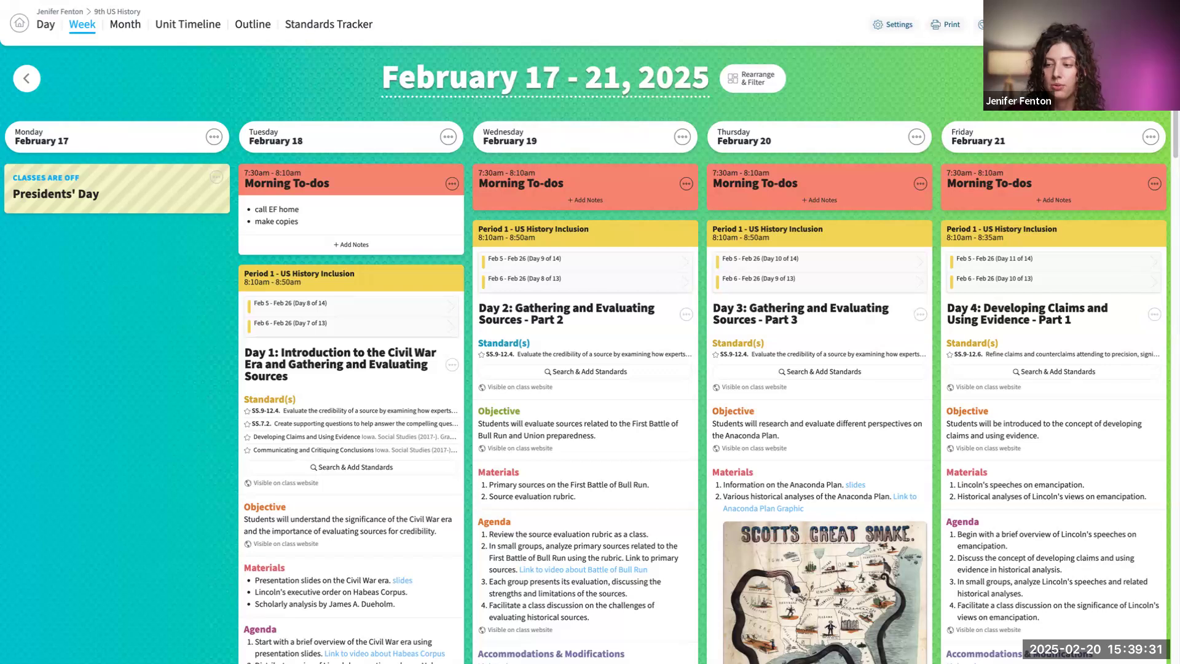
- Go to the week of February 24 - 28, 2025 and check the Activities card in the Period 1 lessons
click(1144, 78)
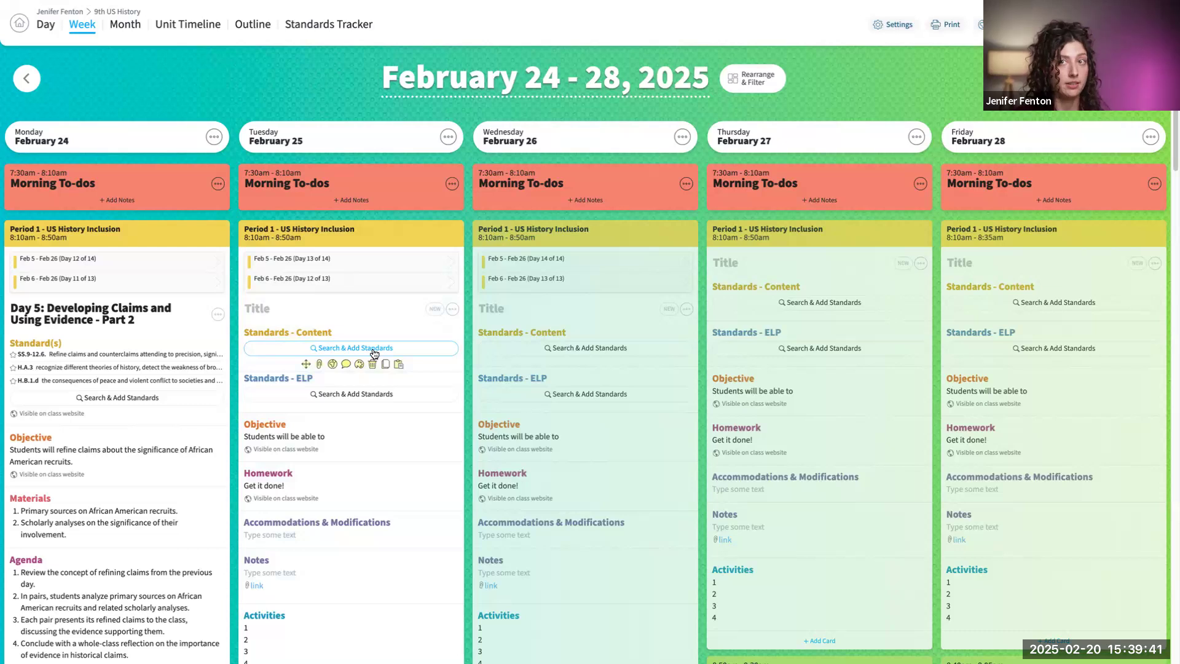
scroll(369, 442, down, 1)
scroll(413, 392, down, 5)
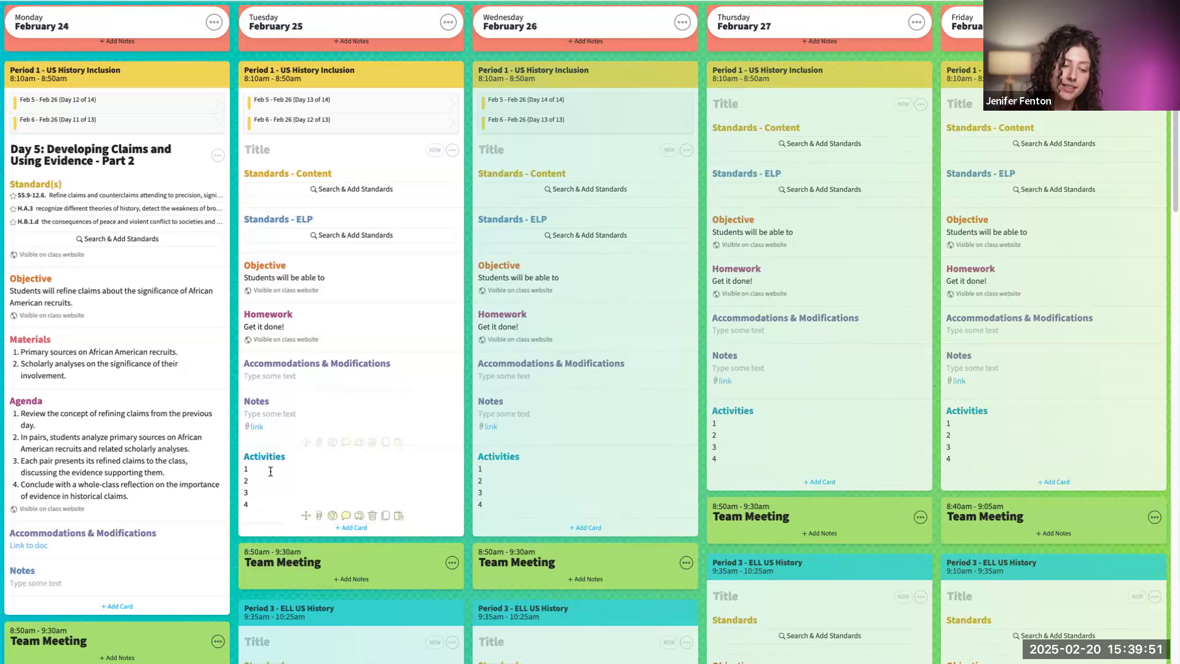
click(293, 472)
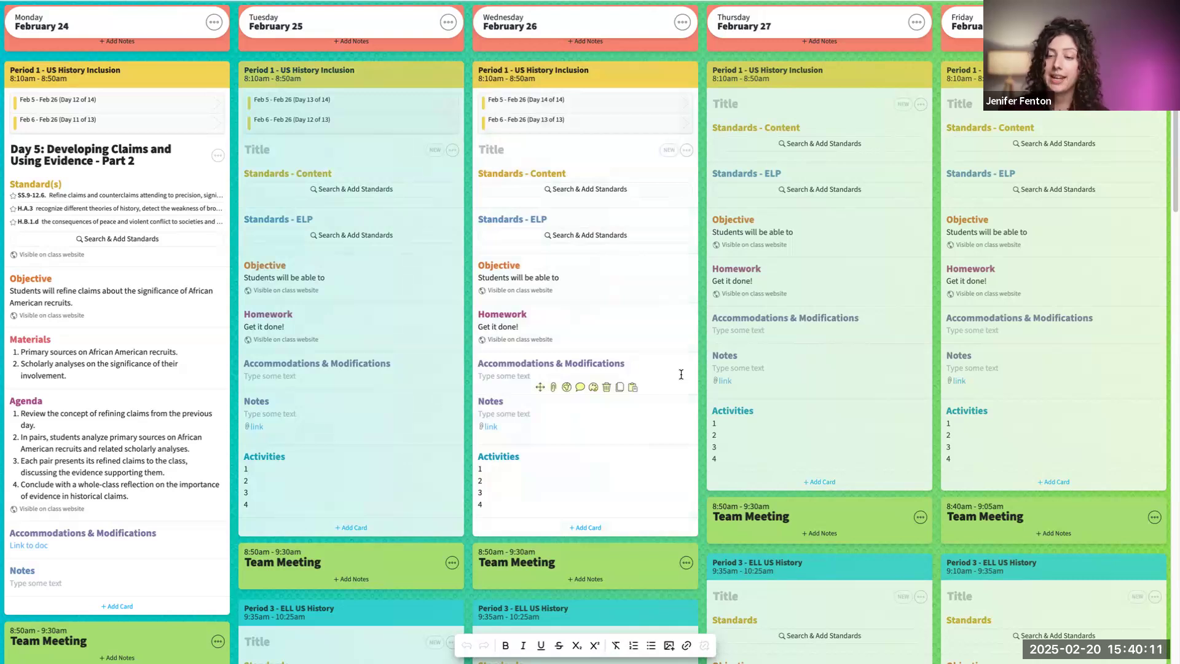
scroll(608, 221, up, 3)
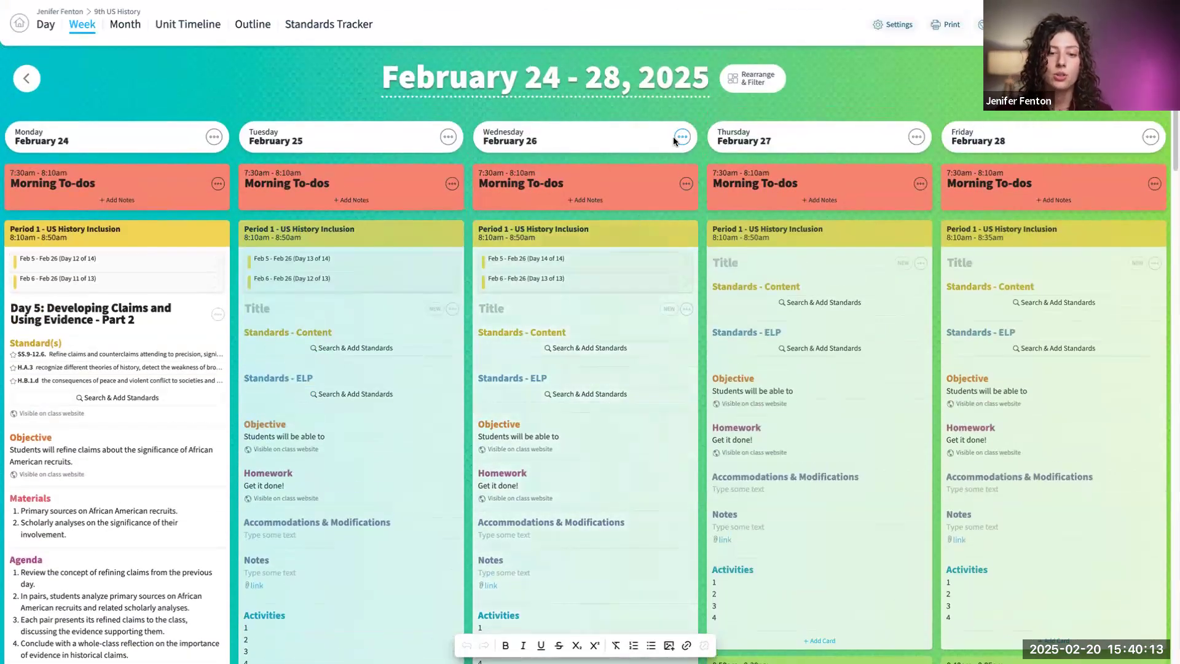
click(448, 137)
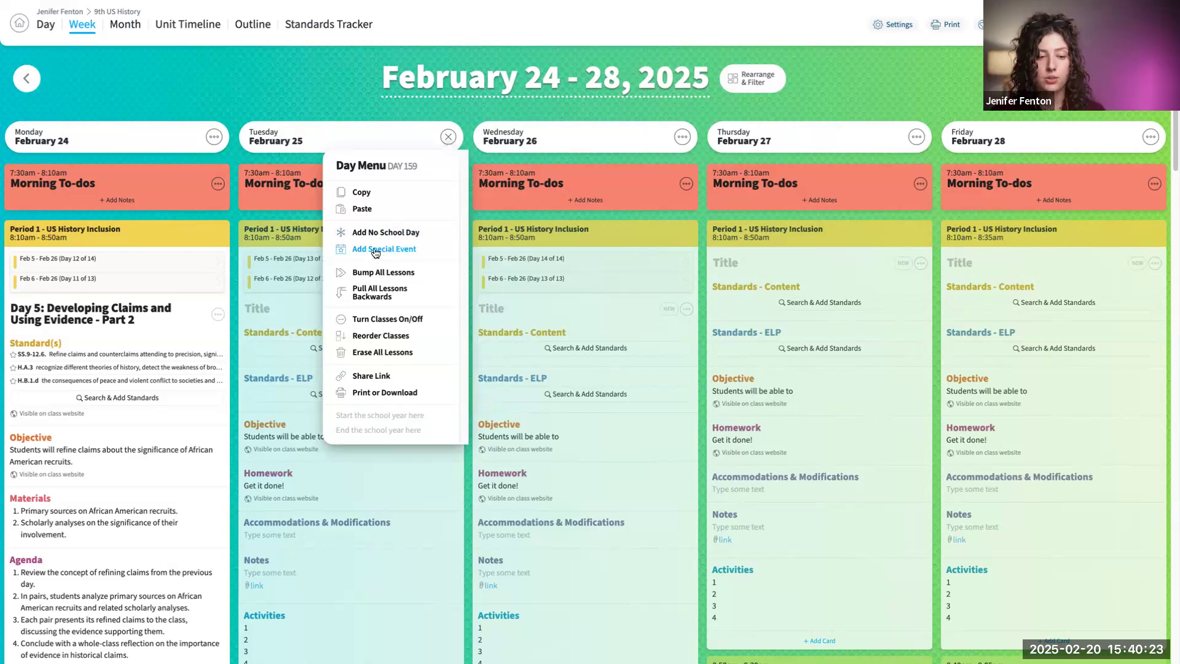
click(164, 96)
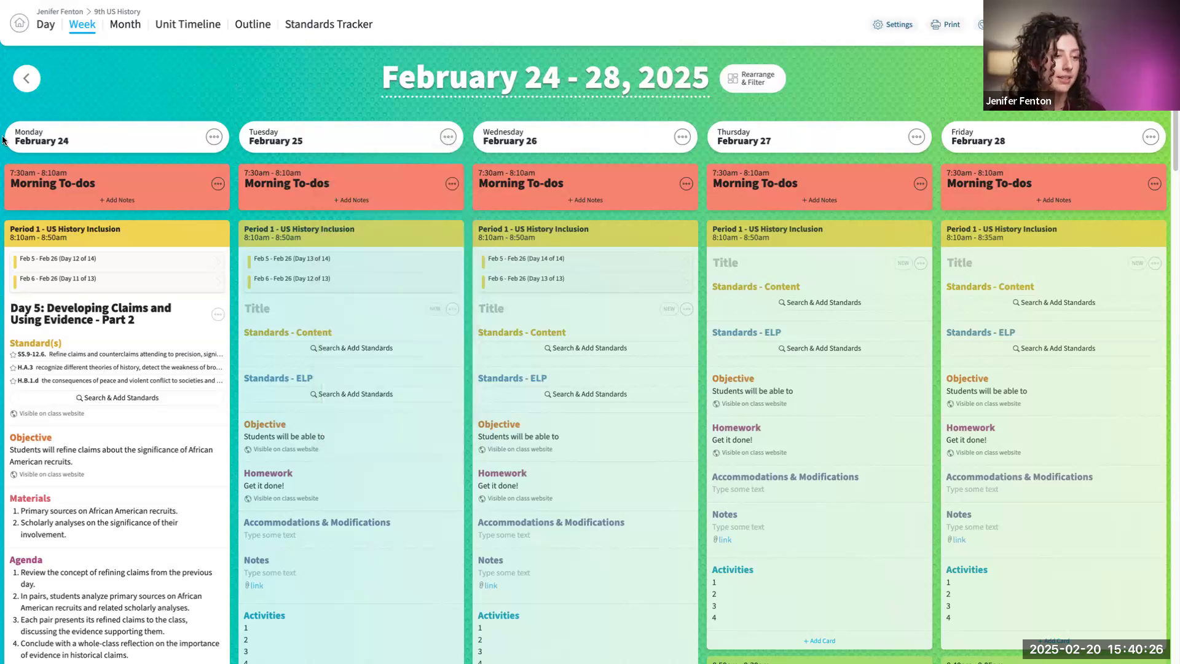
- Add a no school day titled "snow day" on Monday, February 24, bumping that day's lessons forward
click(214, 138)
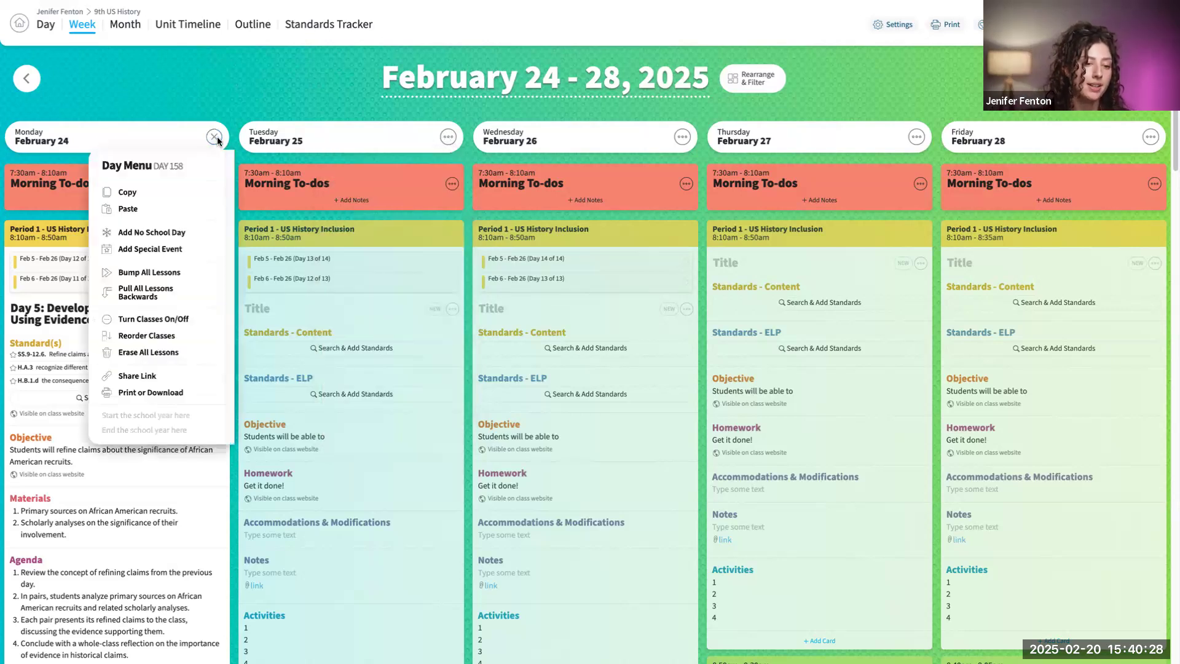
click(163, 233)
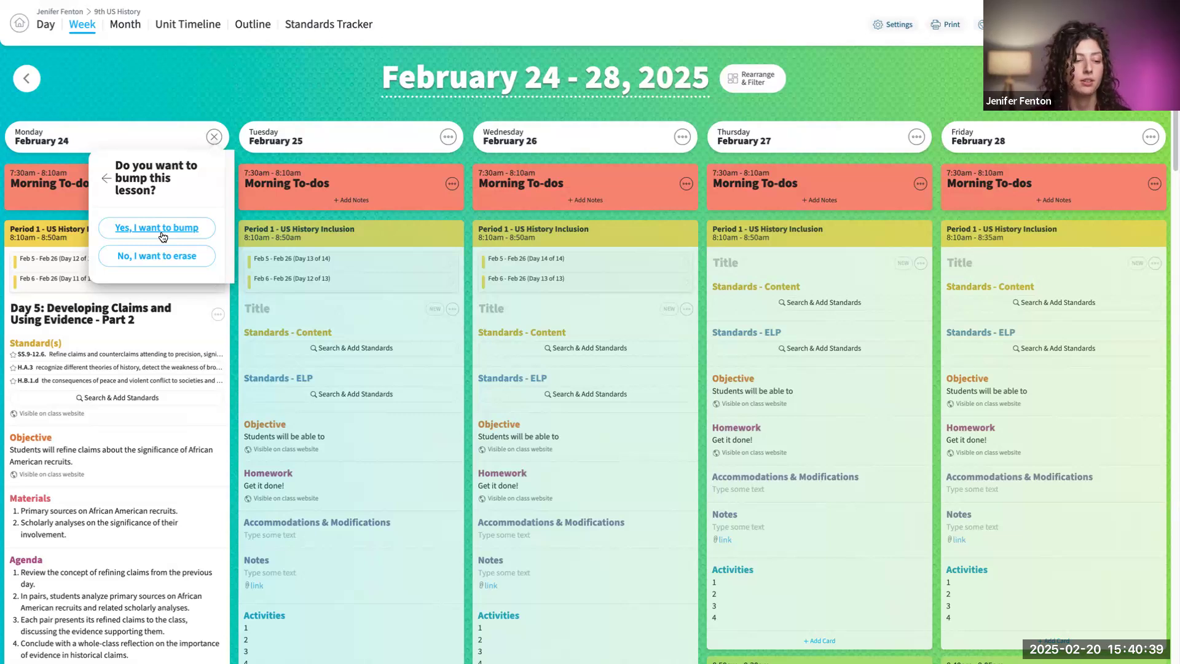
click(163, 227)
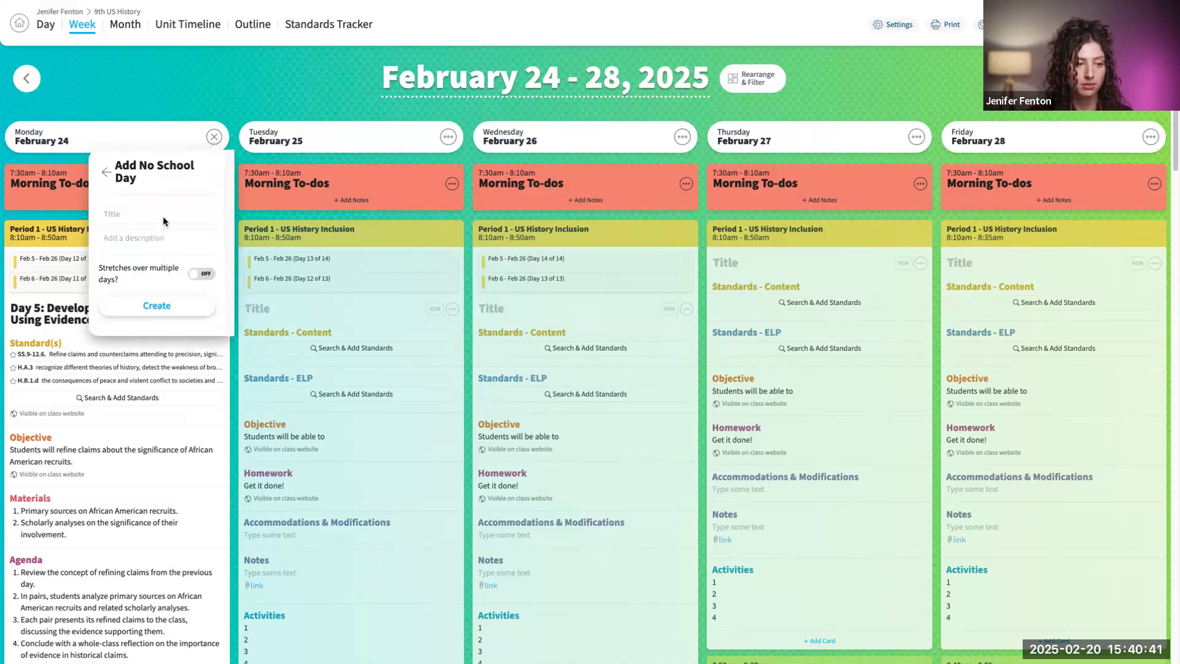
click(164, 216)
text(snow day)
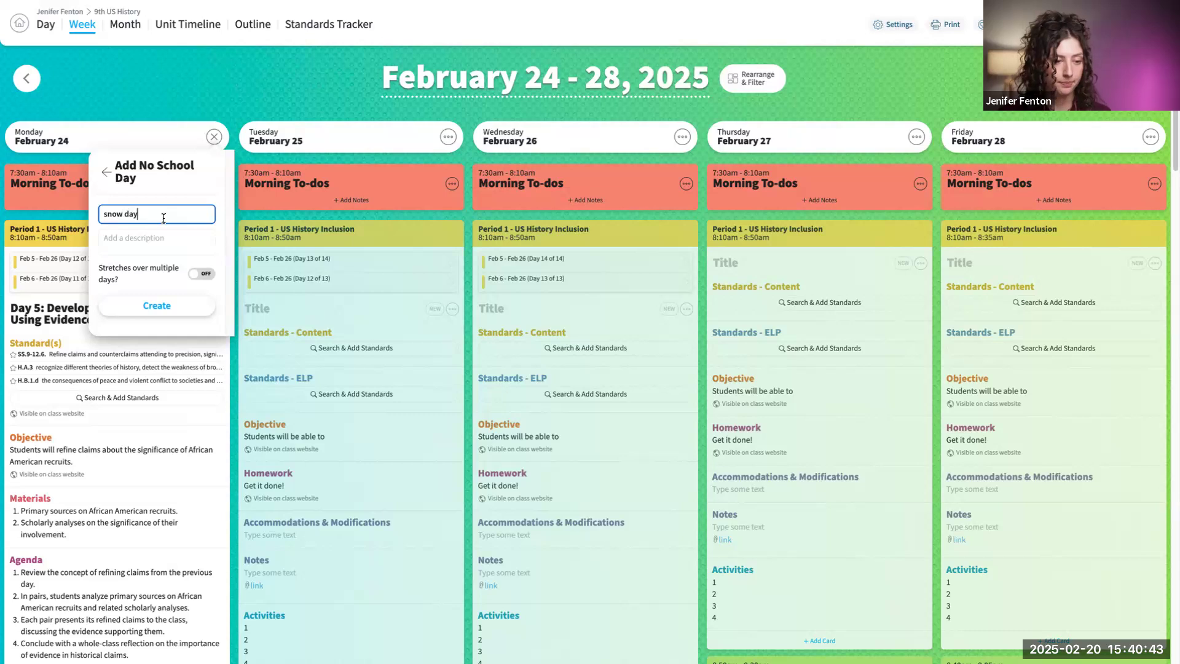
click(184, 305)
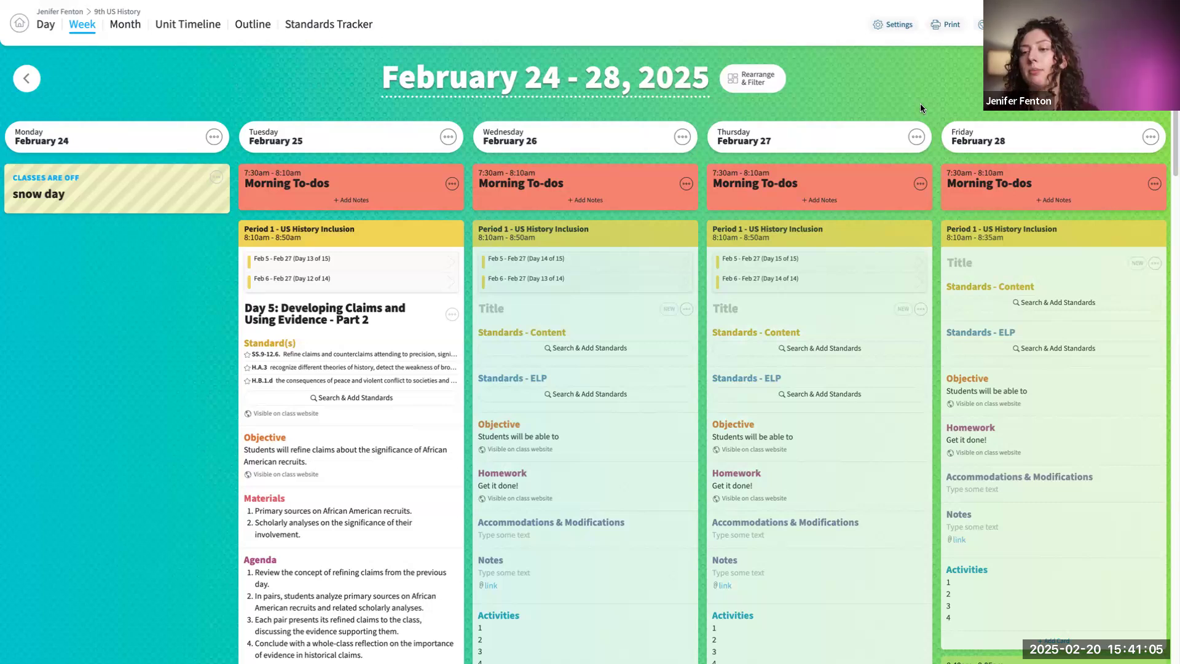
- Through the planbook's event settings, add a no-class event titled "Day off" on February 26, 2025, and close the settings
click(907, 26)
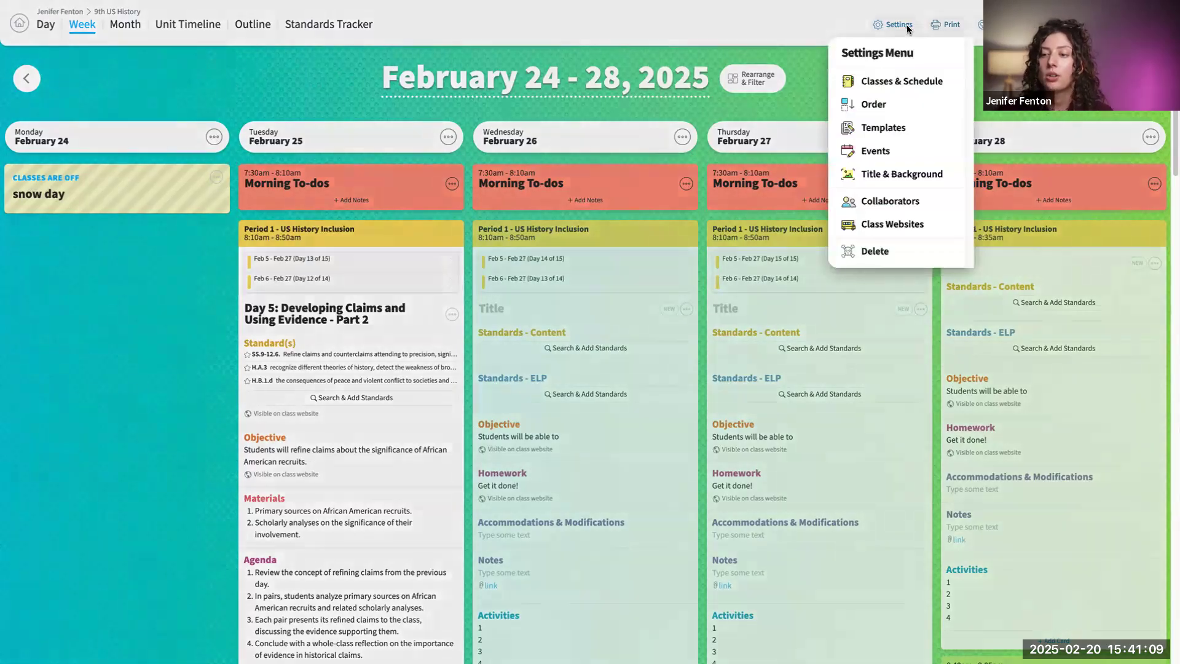
click(875, 151)
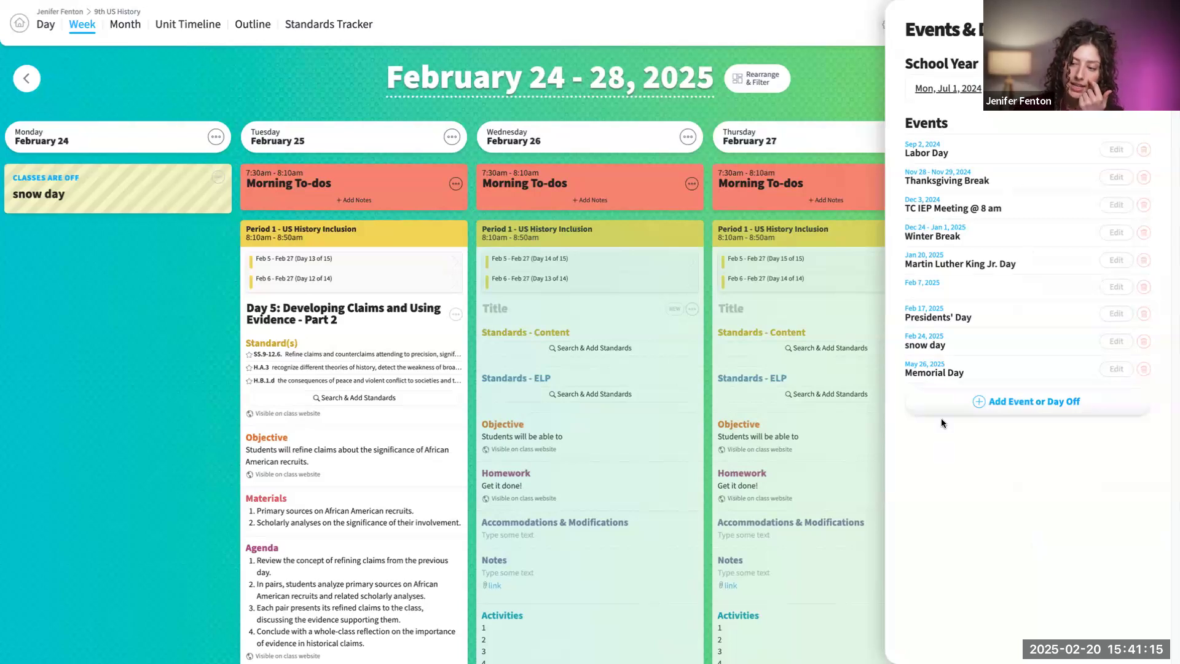
click(1029, 405)
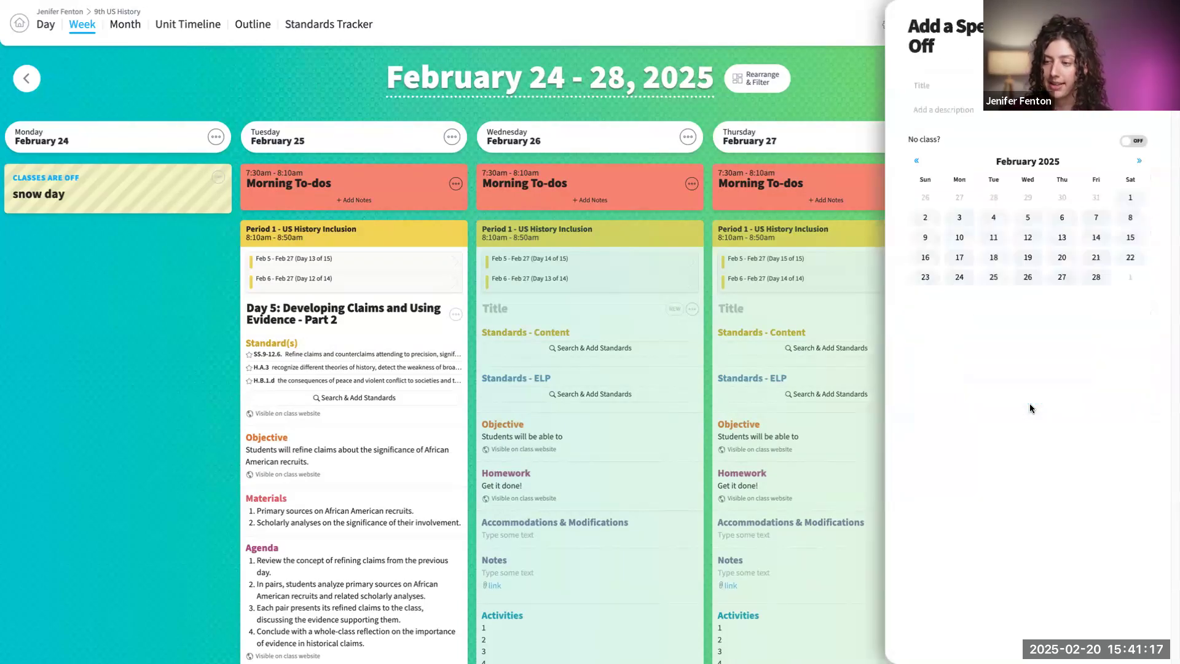
click(941, 86)
text(Day off)
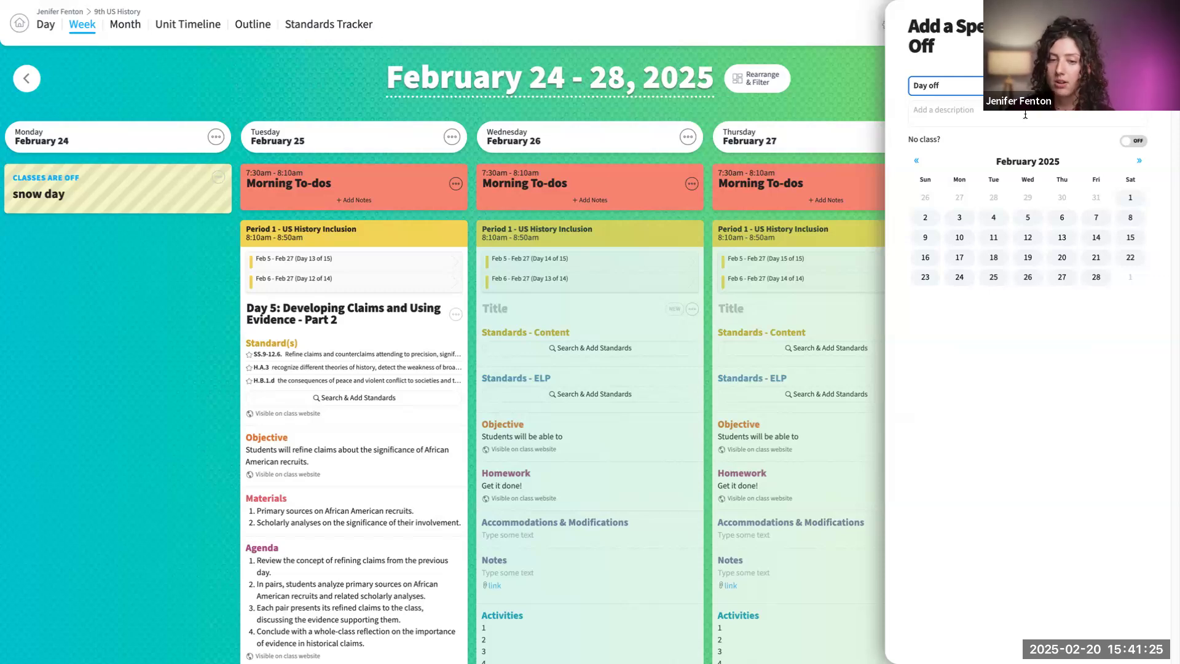
click(1027, 277)
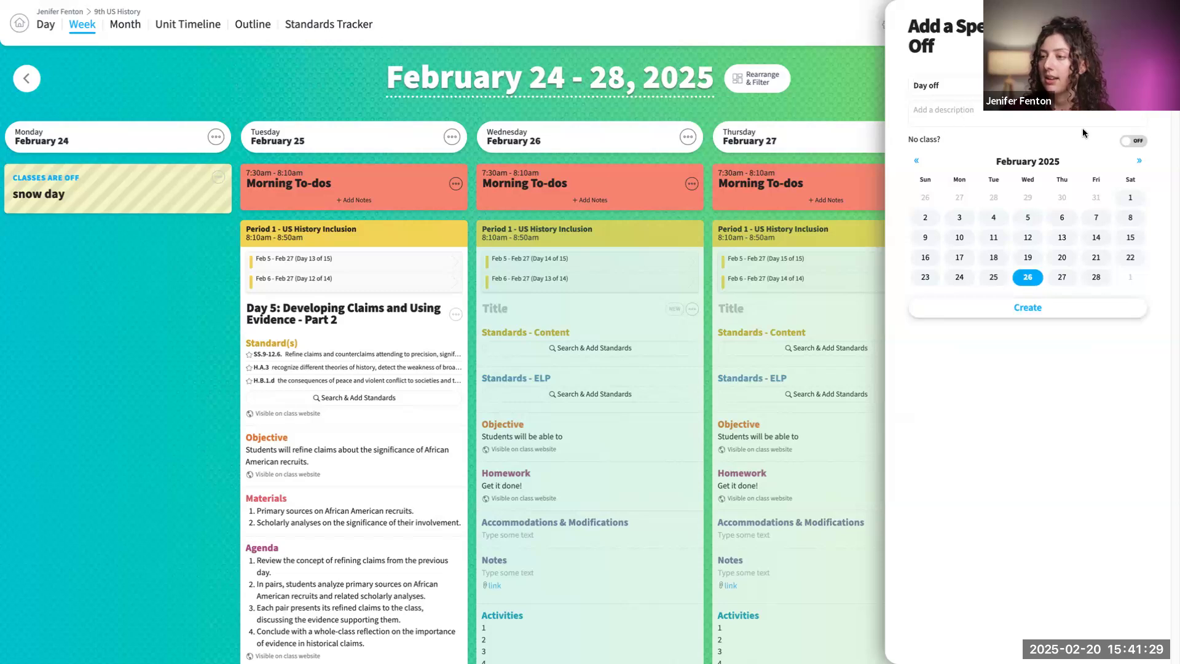
click(1146, 143)
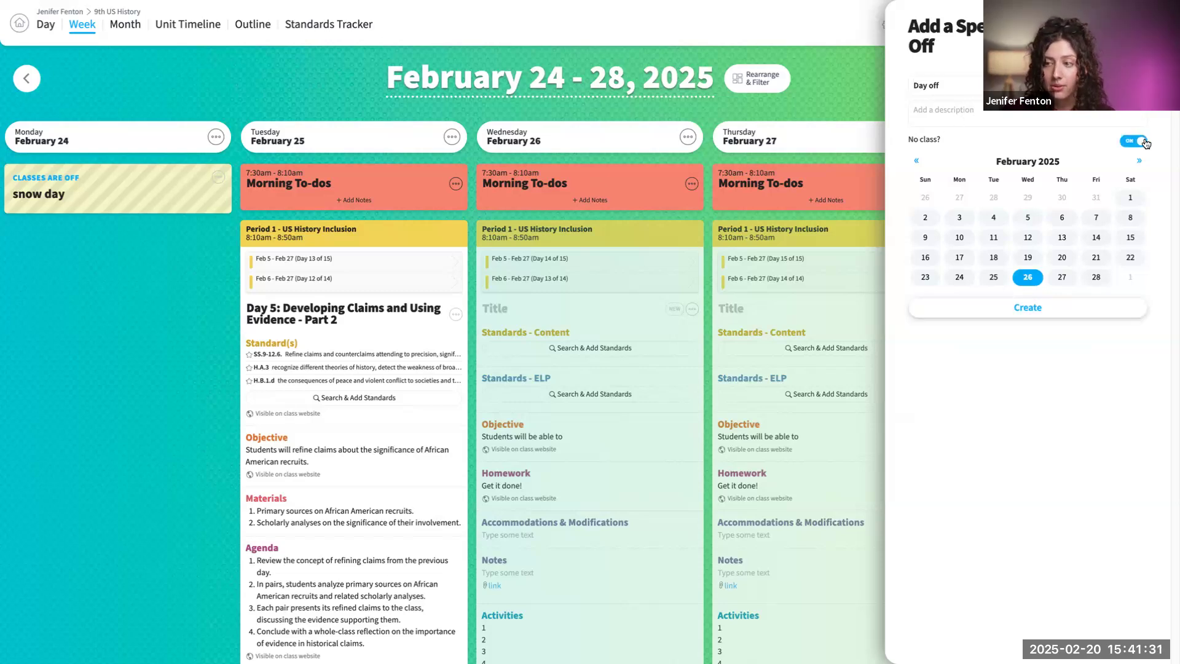
click(1025, 308)
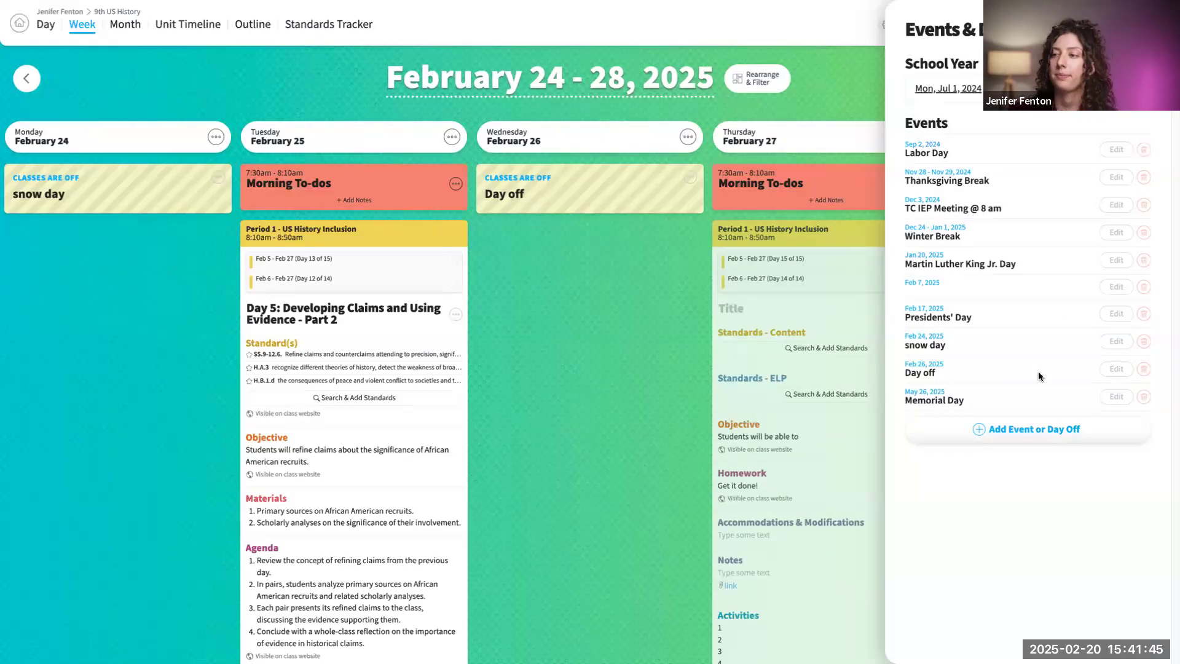
click(1135, 29)
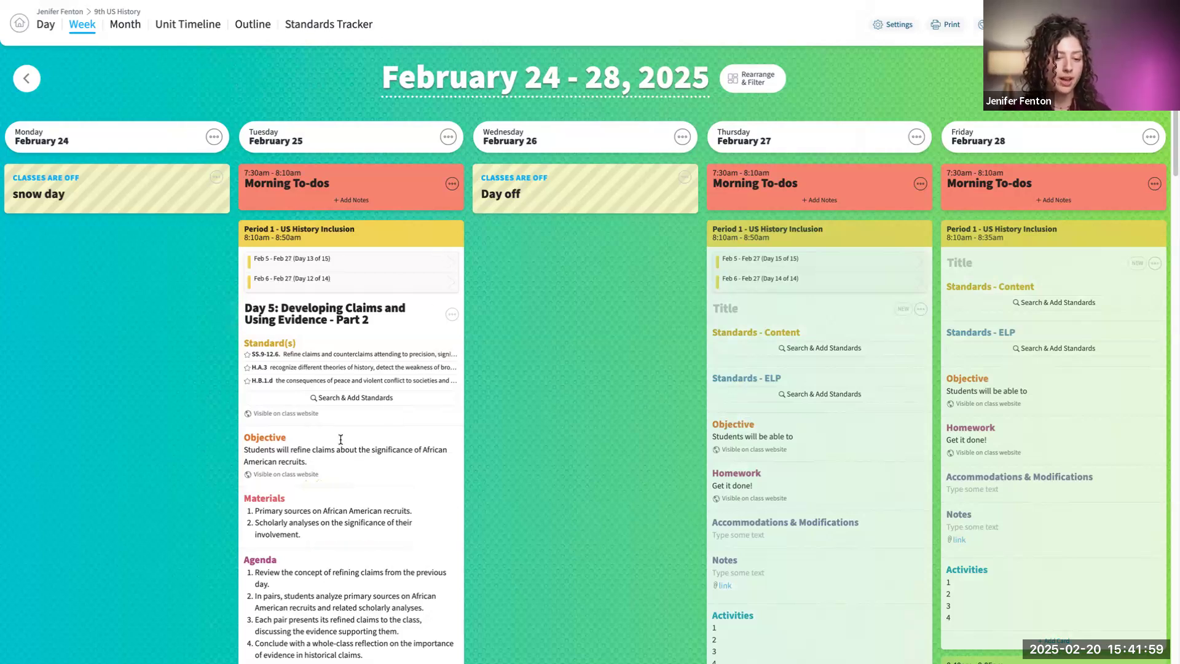
- Add the comment "comment" to the Standard(s) card of Tuesday's Period 1 - US History Inclusion lesson
mouse_move(349, 551)
scroll(387, 449, down, 1)
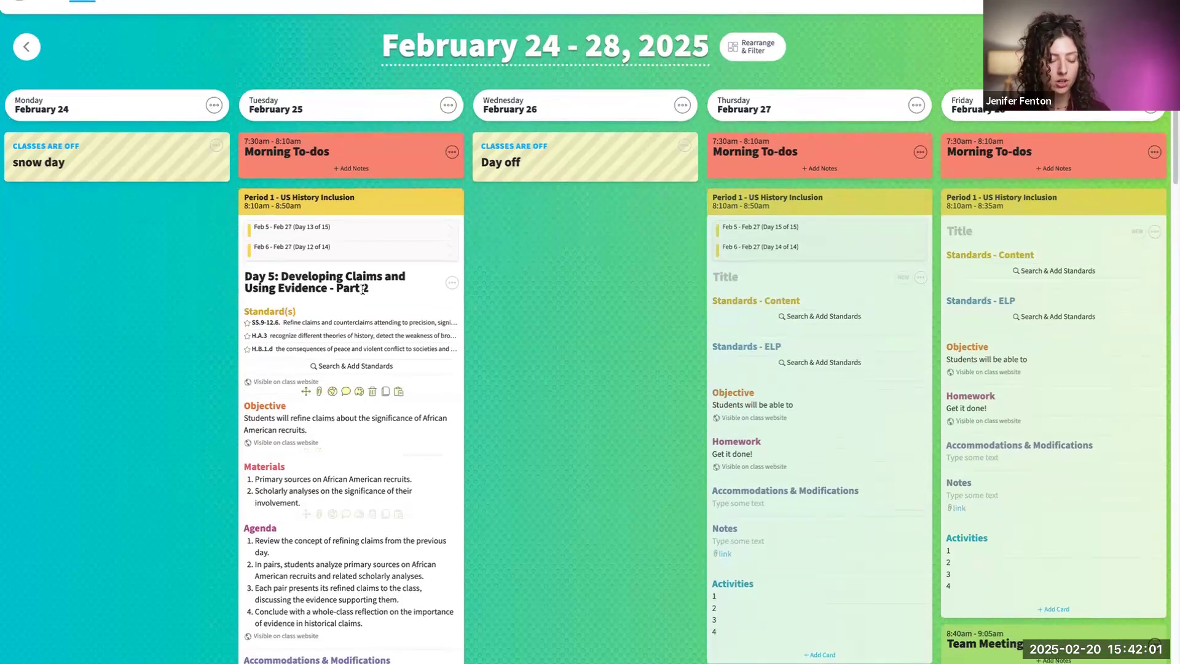
click(347, 393)
click(332, 413)
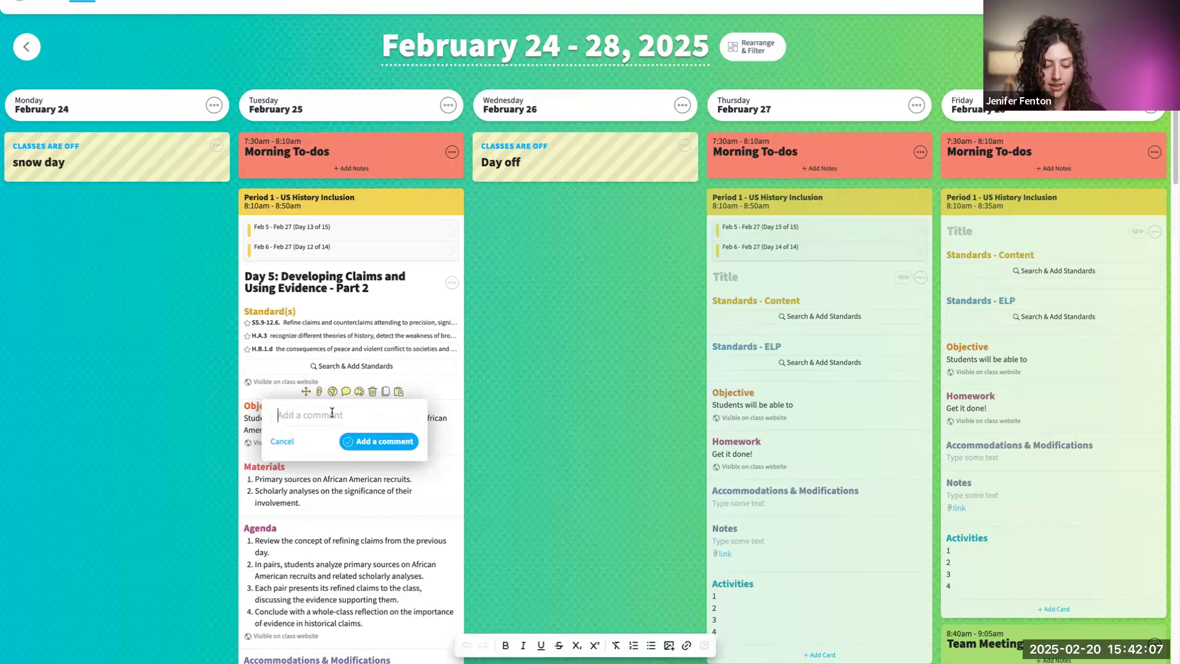
text(comment)
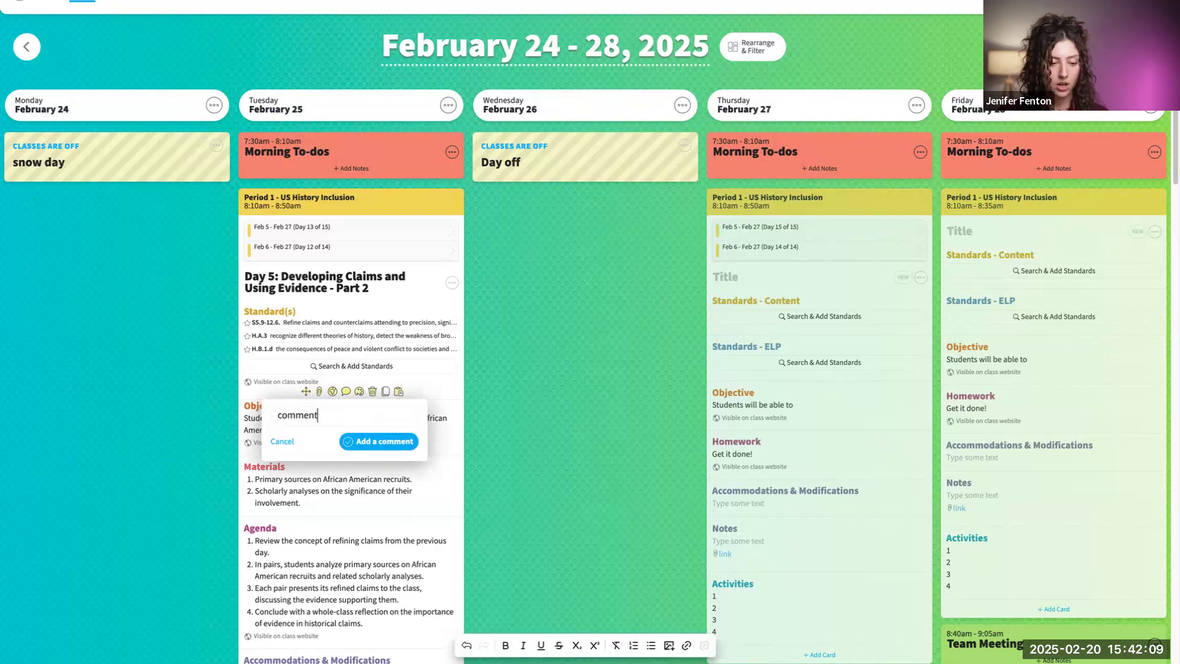
click(393, 441)
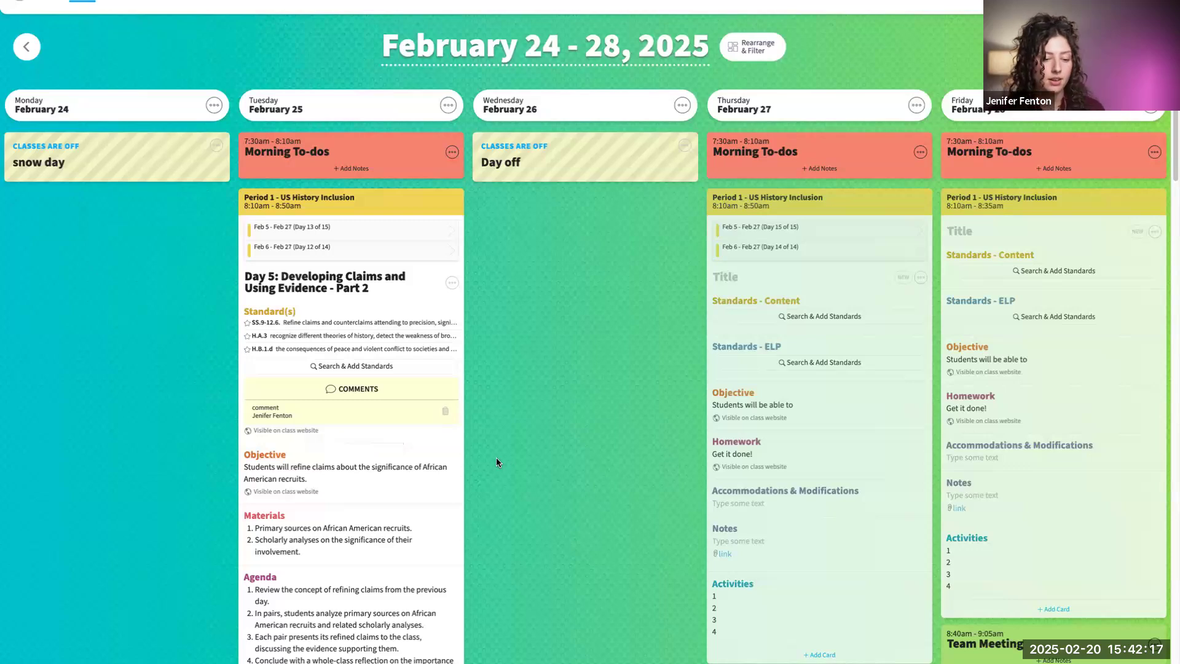
- Post the reply "comment" to the existing comment on the Standard(s) card of Tuesday's Period 1 lesson
scroll(496, 454, down, 1)
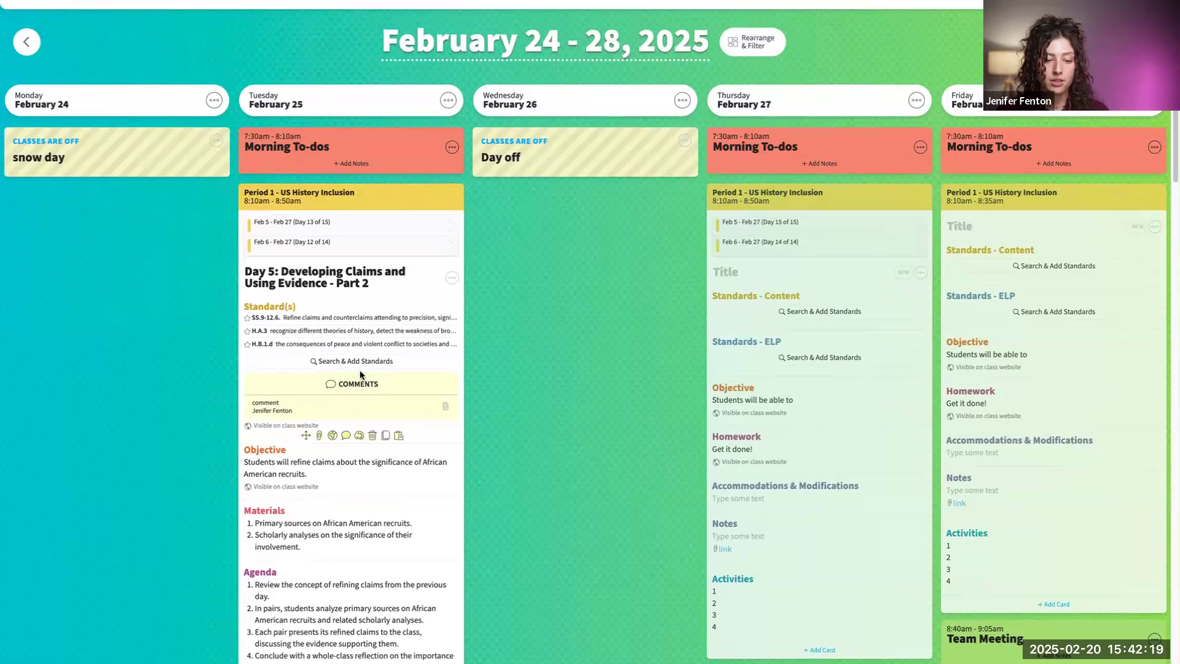
click(345, 435)
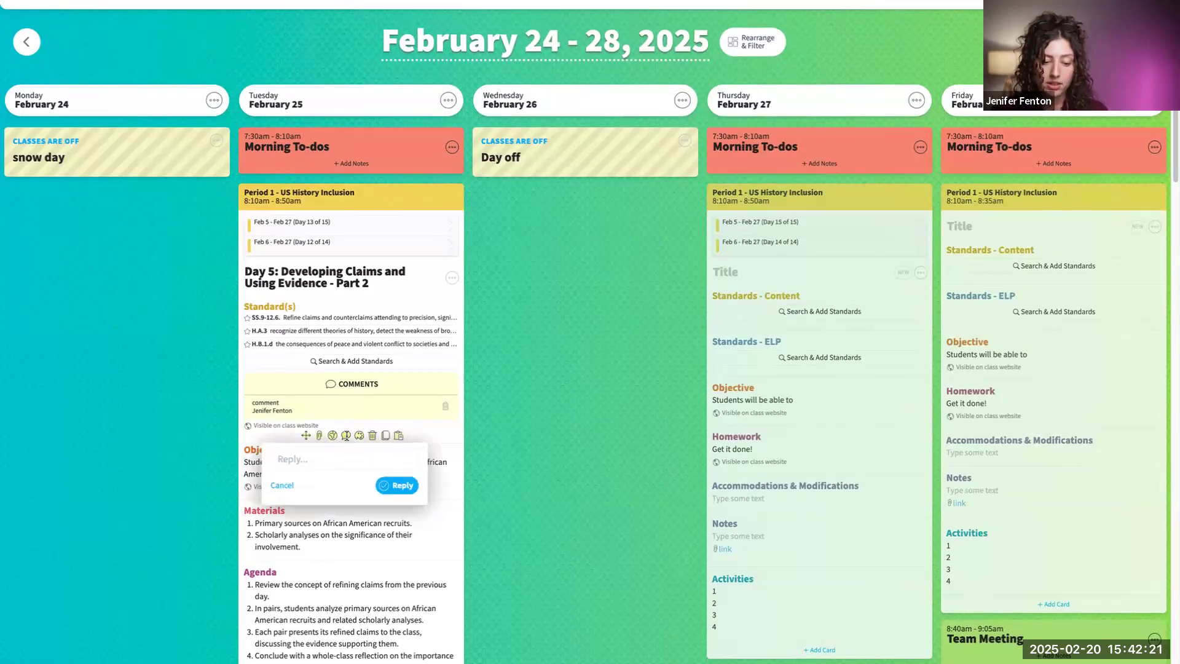
click(369, 455)
text(comment)
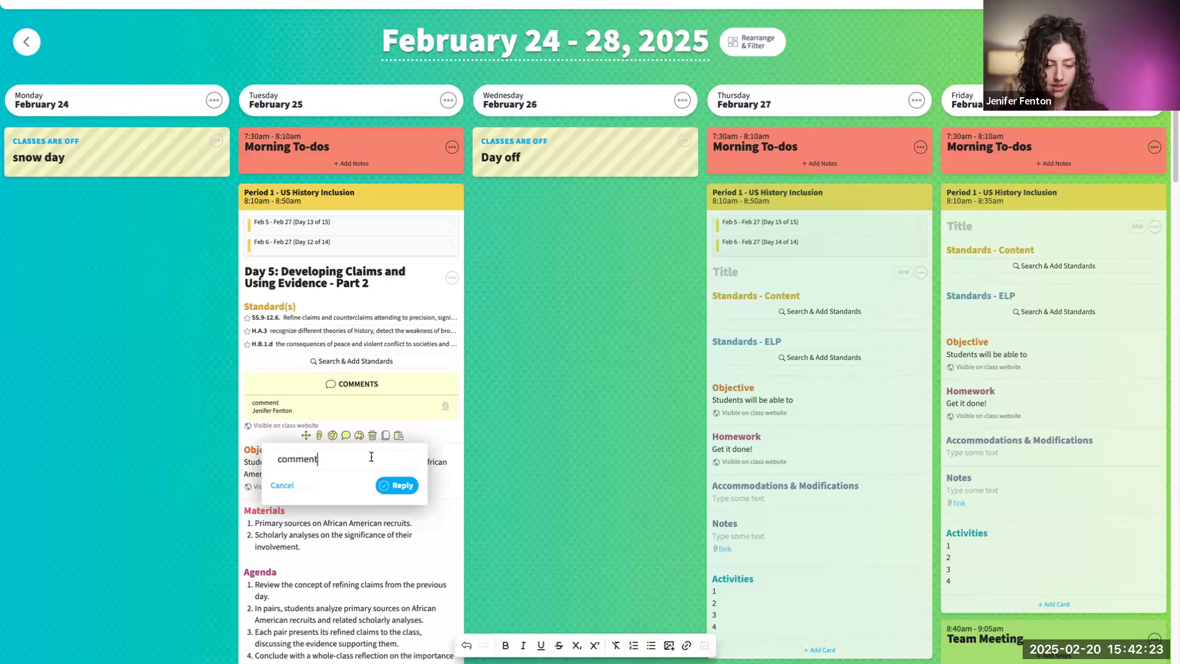
click(397, 485)
mouse_move(367, 439)
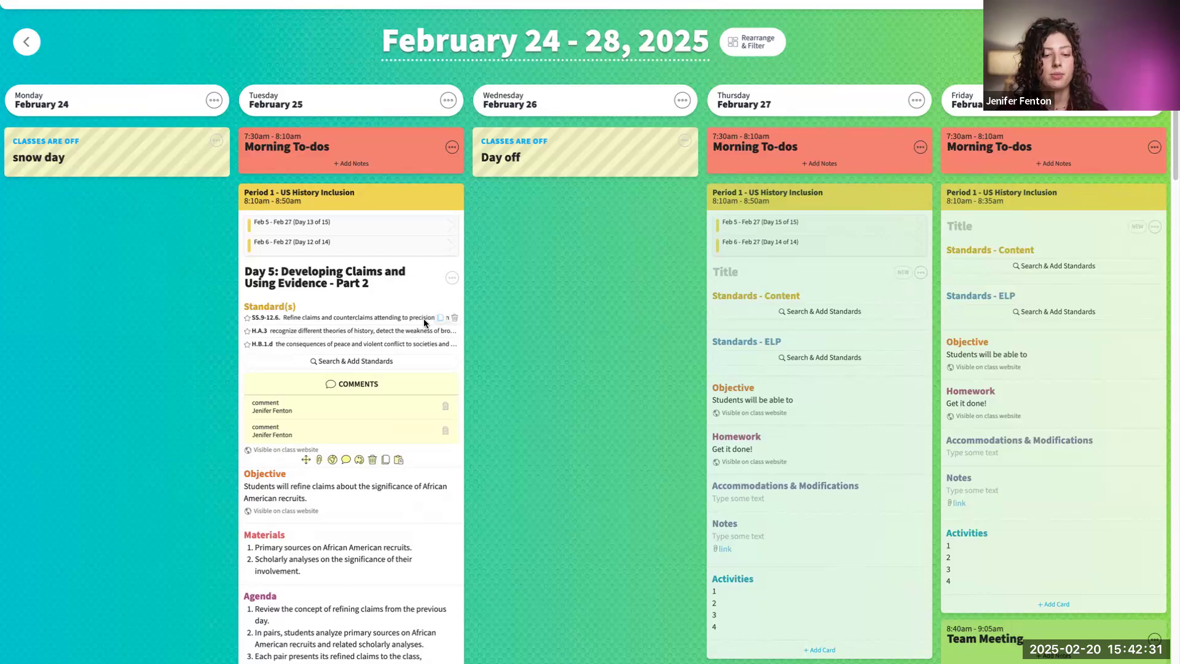
- Return to the home page and start a planbook copy with 9th U.S. History as the source
scroll(400, 487, down, 1)
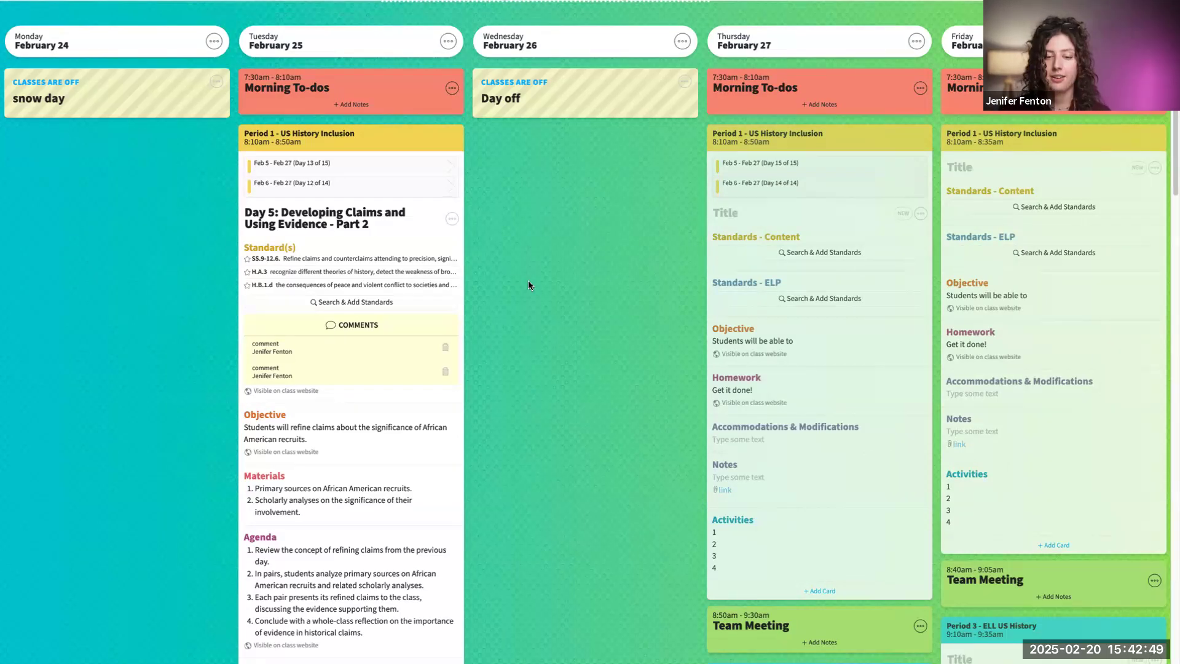
scroll(544, 286, up, 2)
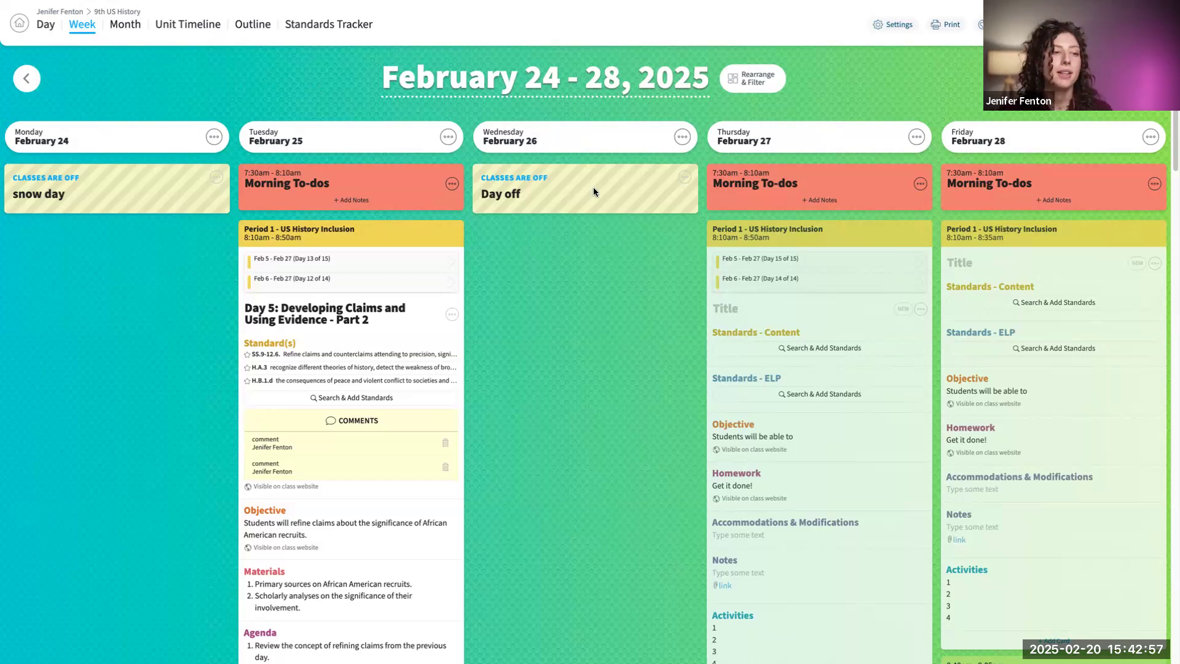
click(20, 25)
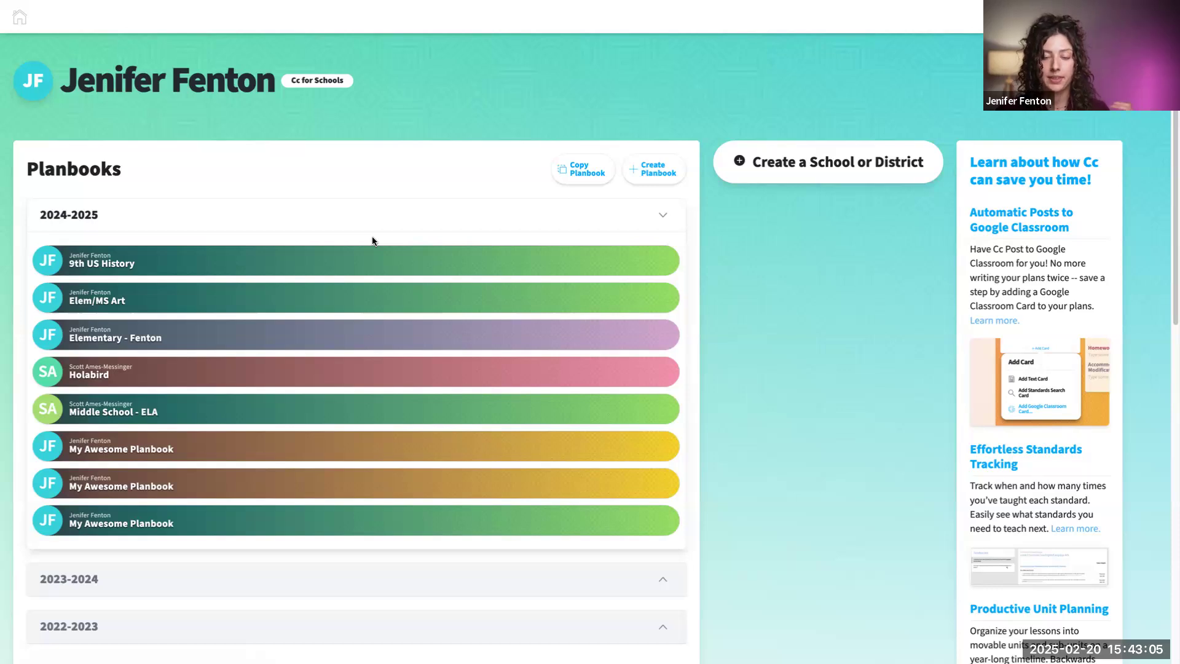
click(577, 178)
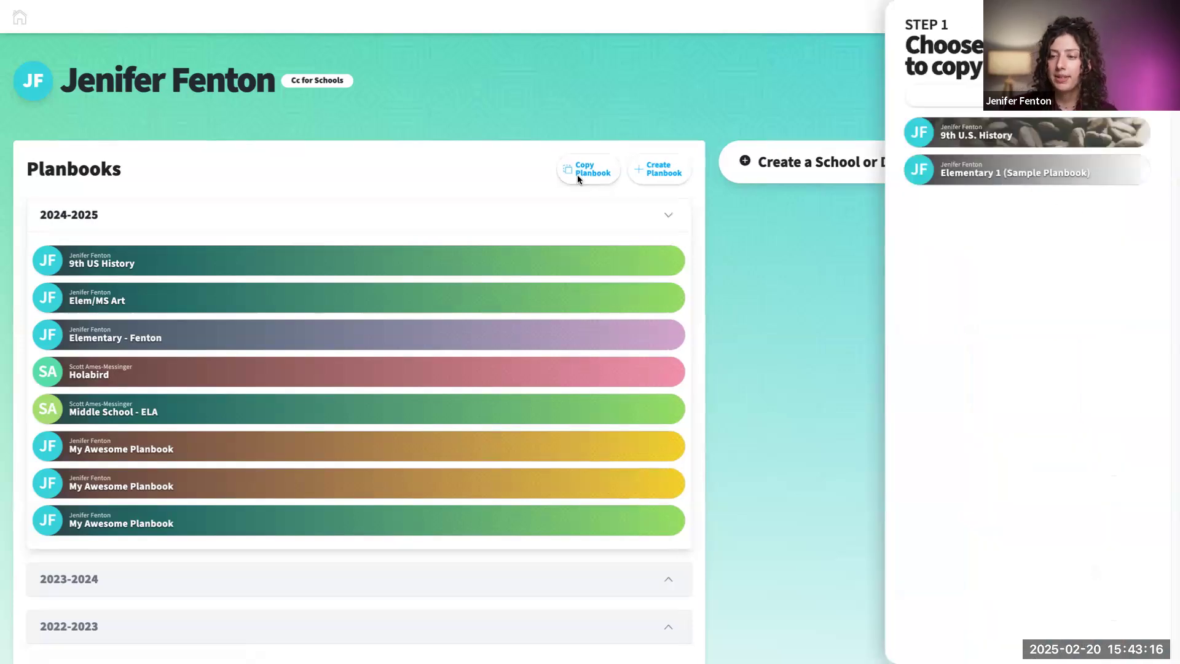
click(983, 144)
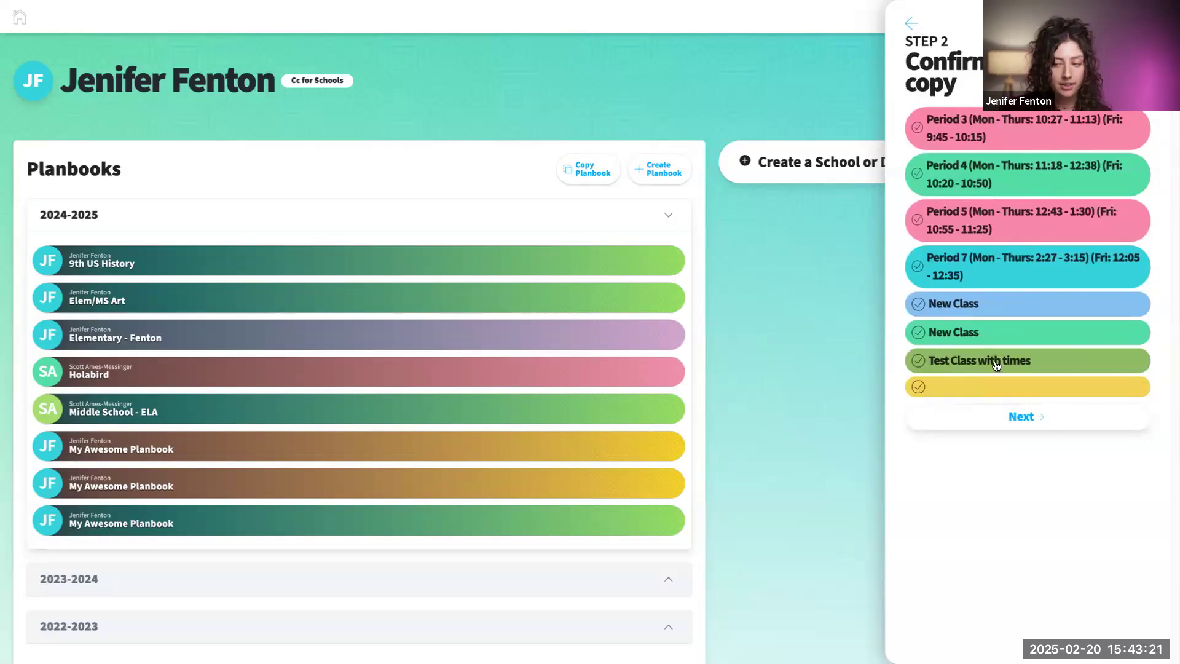
- Exclude the untitled class, Test Class with times and both New Class entries from the copy, and confirm the class selection
click(918, 387)
click(918, 360)
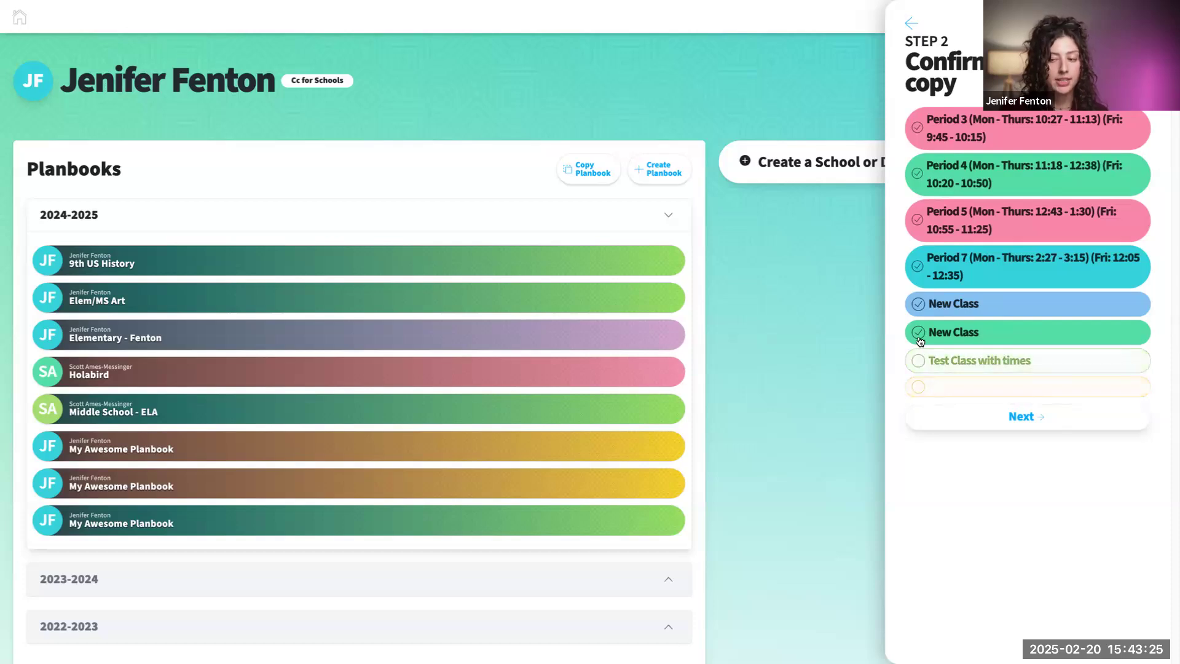
click(918, 335)
click(919, 305)
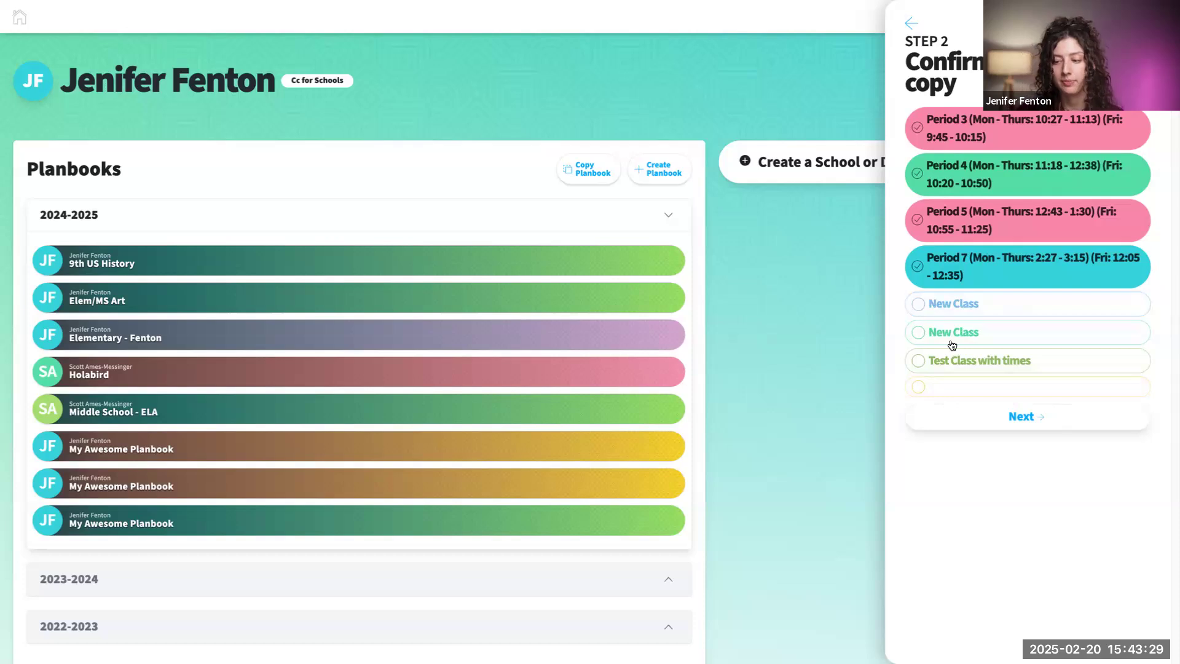
click(1030, 418)
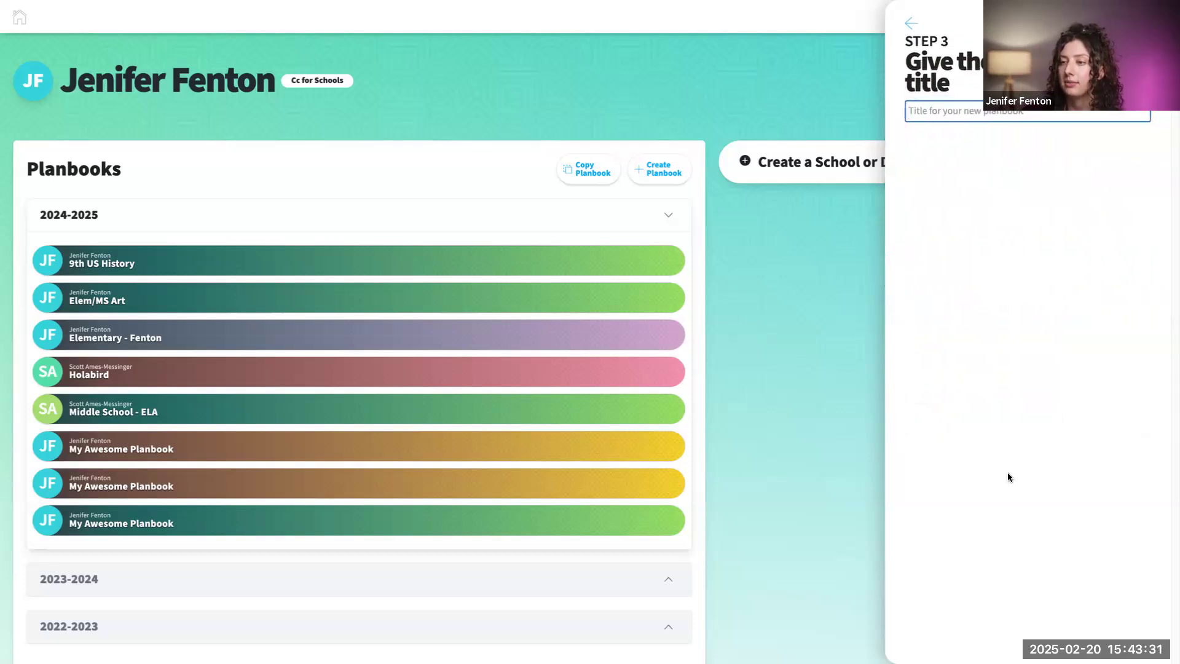
- Title the copied planbook "new planbook" and continue to the choice about copying lessons
click(1005, 123)
text(new planbook)
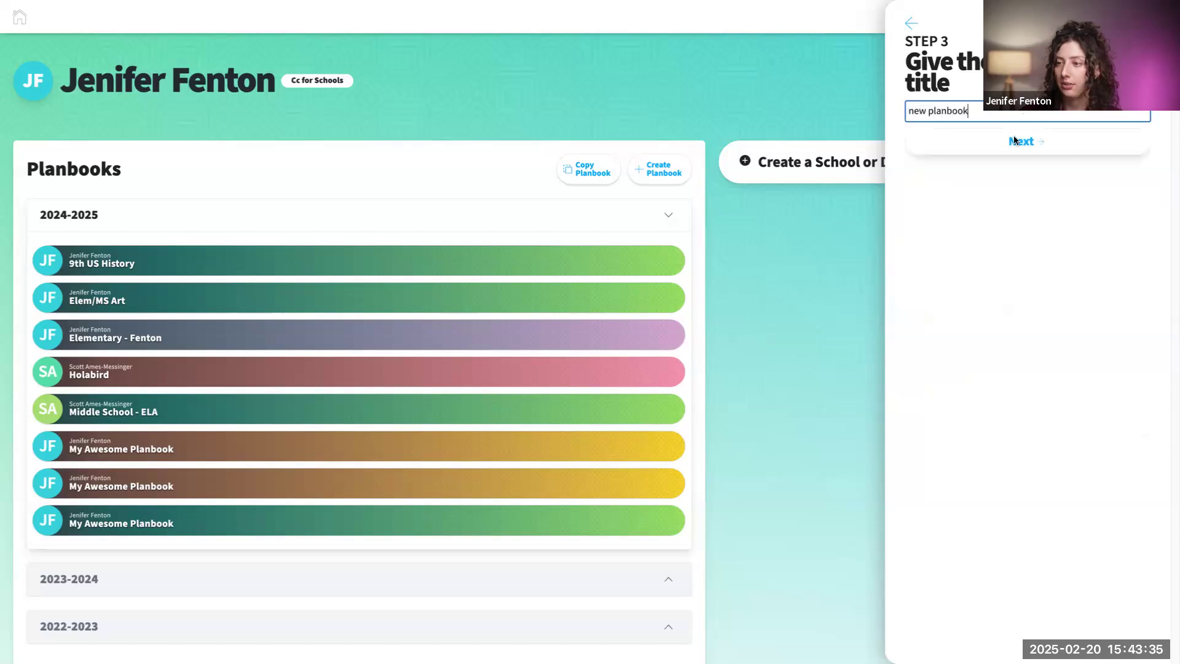
click(1041, 145)
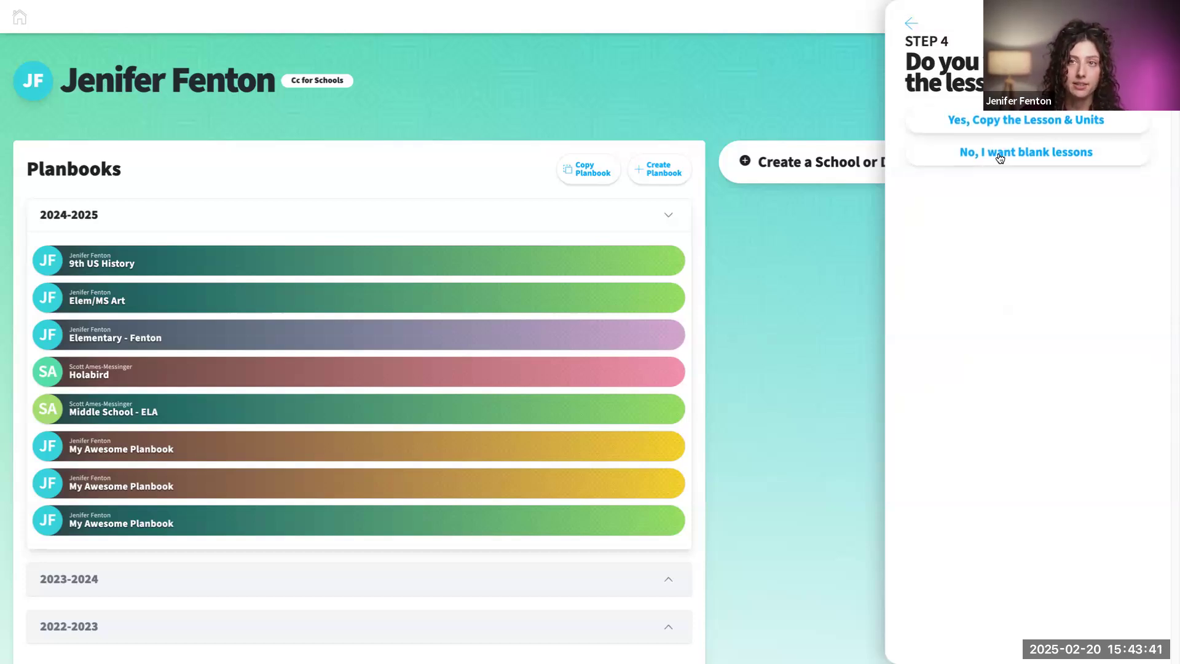
- Create the planbook copy with its lessons and units included, and accept the daily routine as it stands
click(1002, 122)
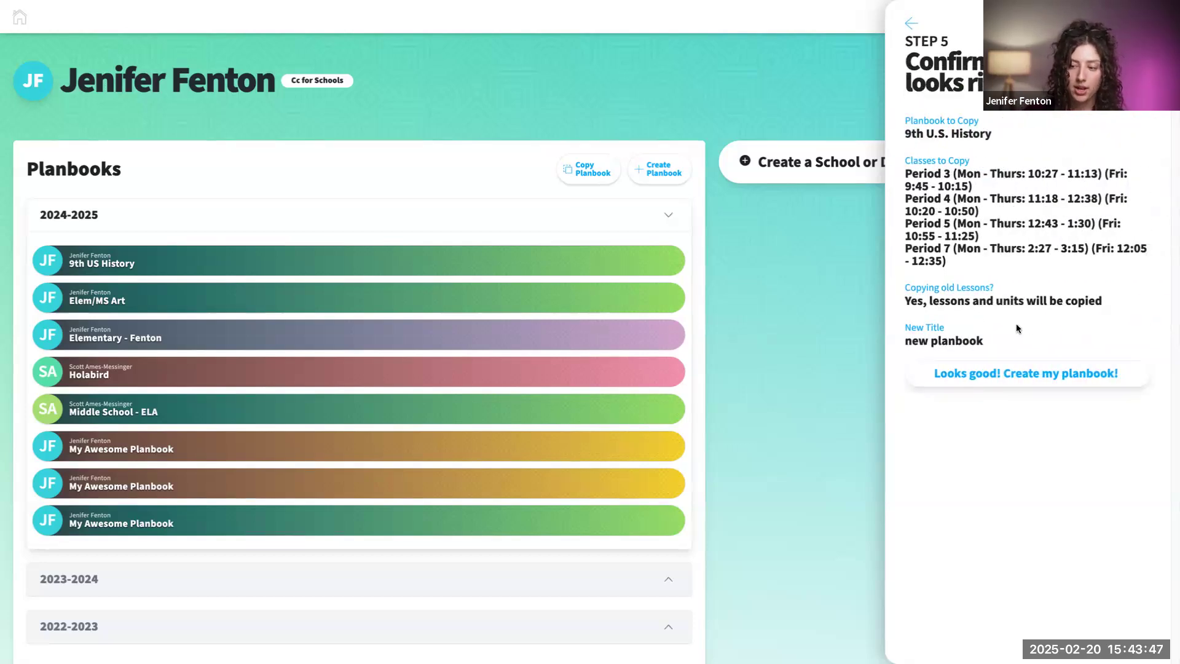
click(1022, 374)
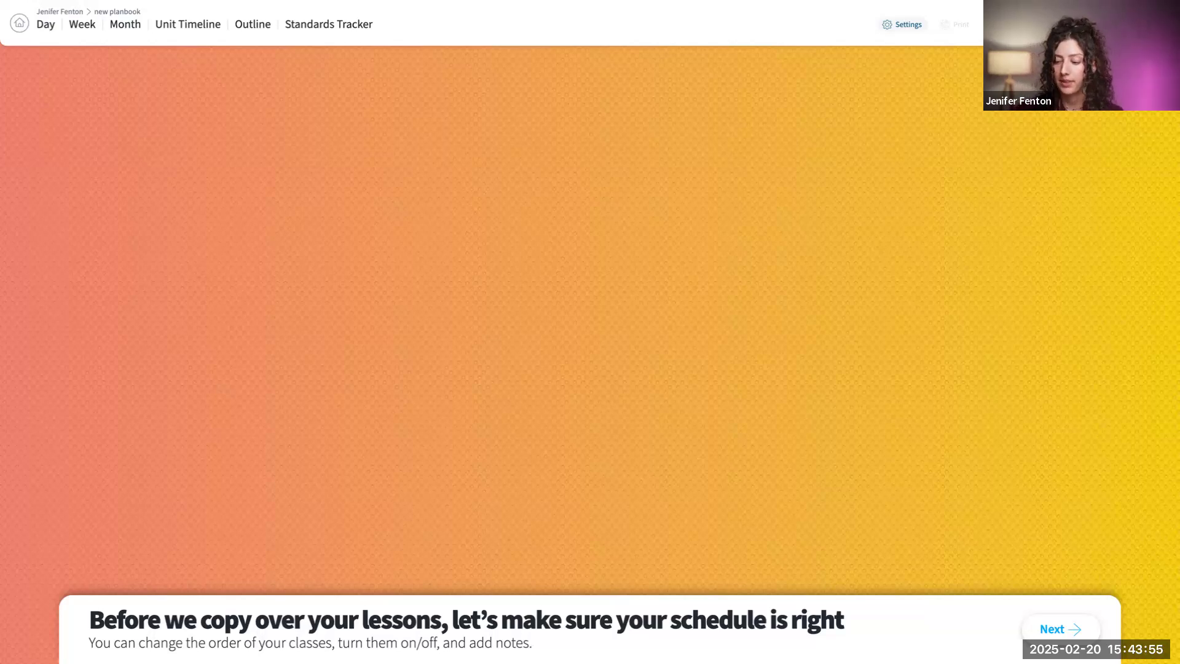
click(1055, 639)
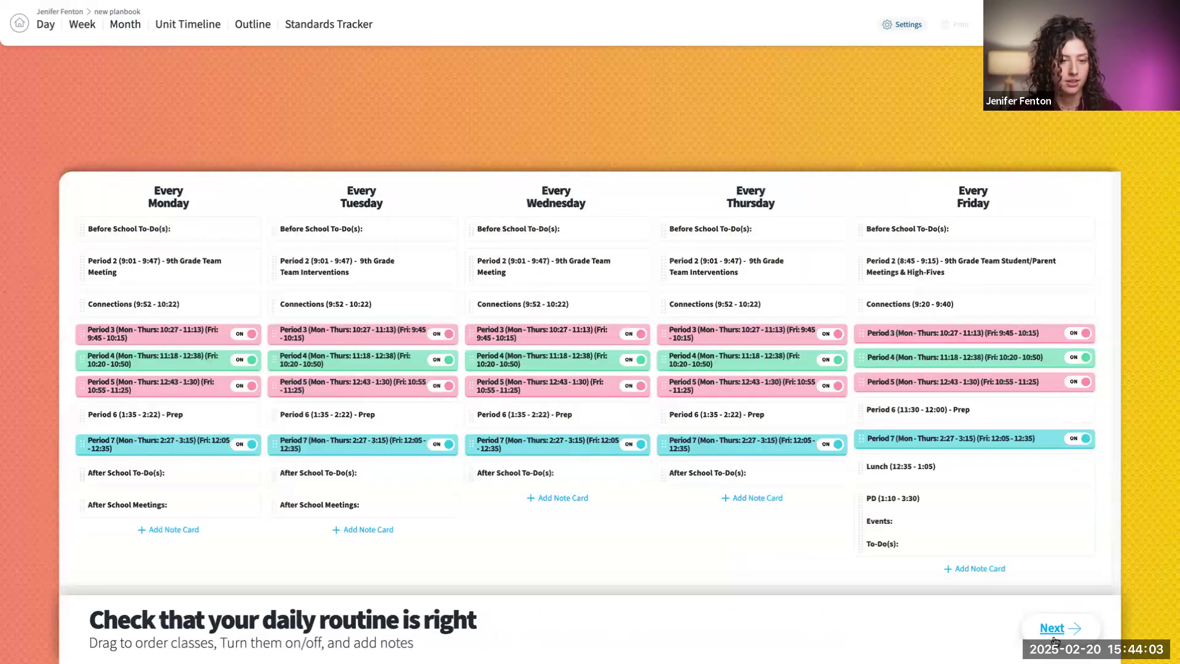
mouse_move(468, 647)
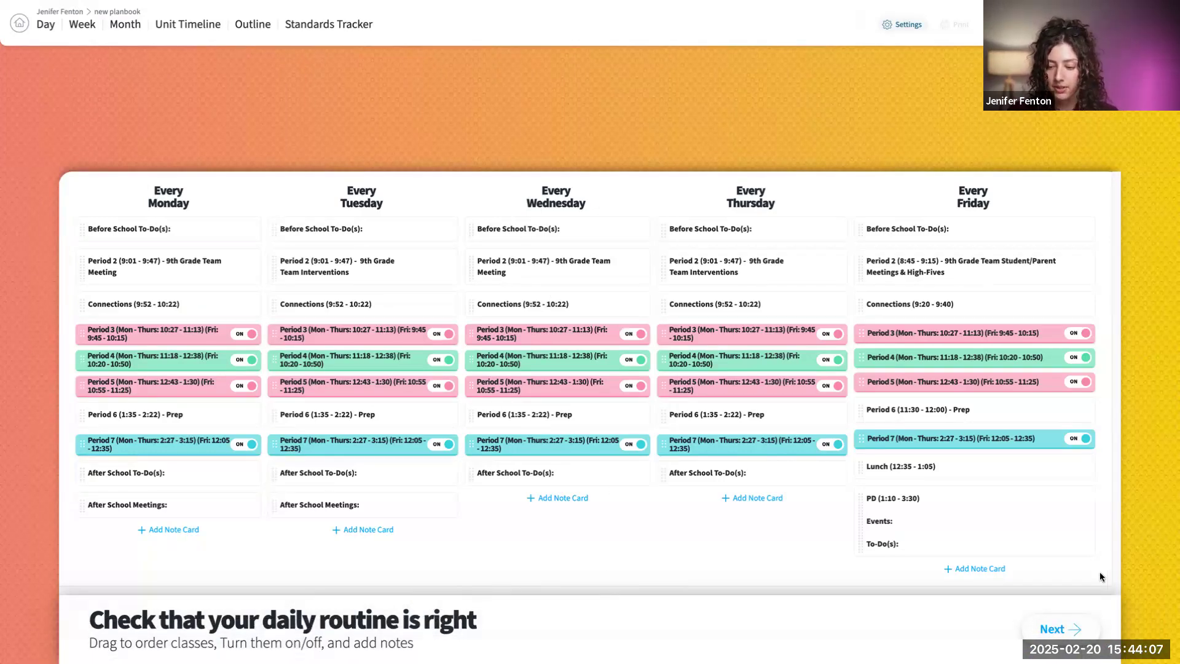
click(1062, 636)
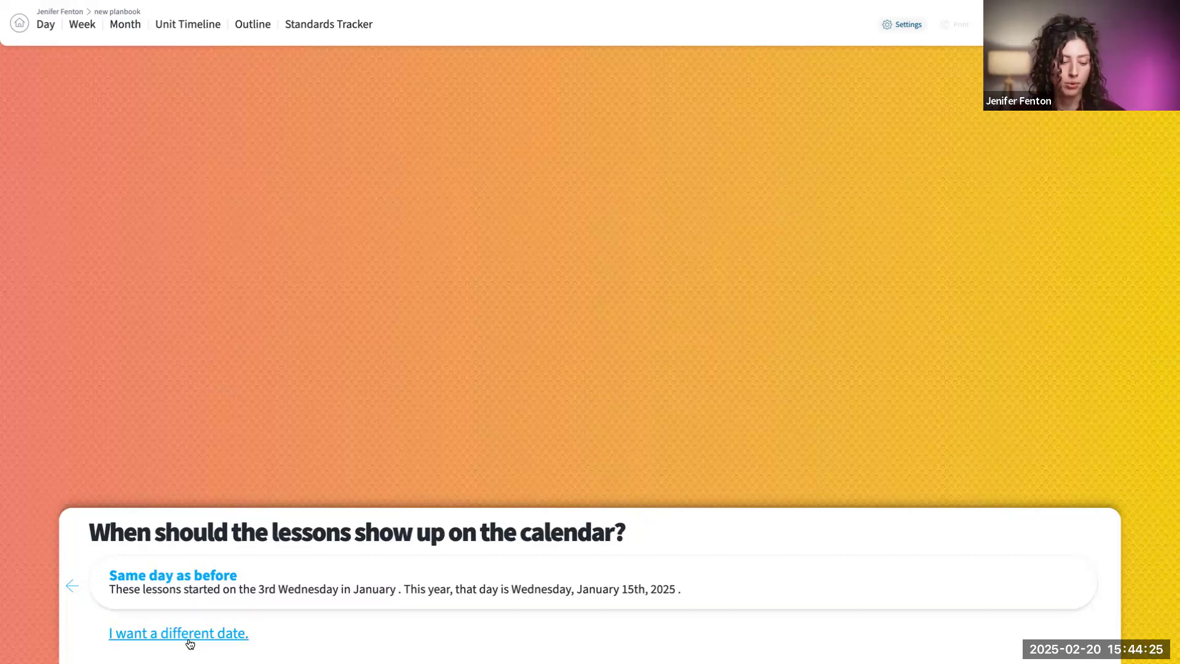
- Choose February 22, 2025 as the start date for the copied lessons and copy them over
click(232, 639)
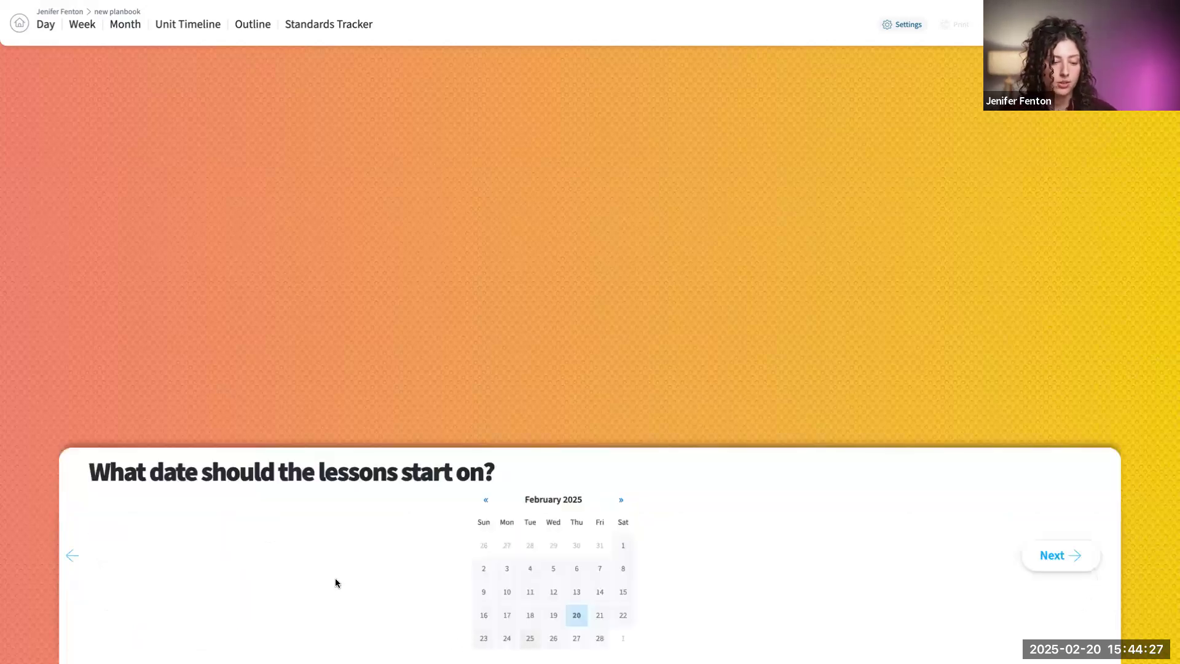
click(623, 616)
click(1056, 556)
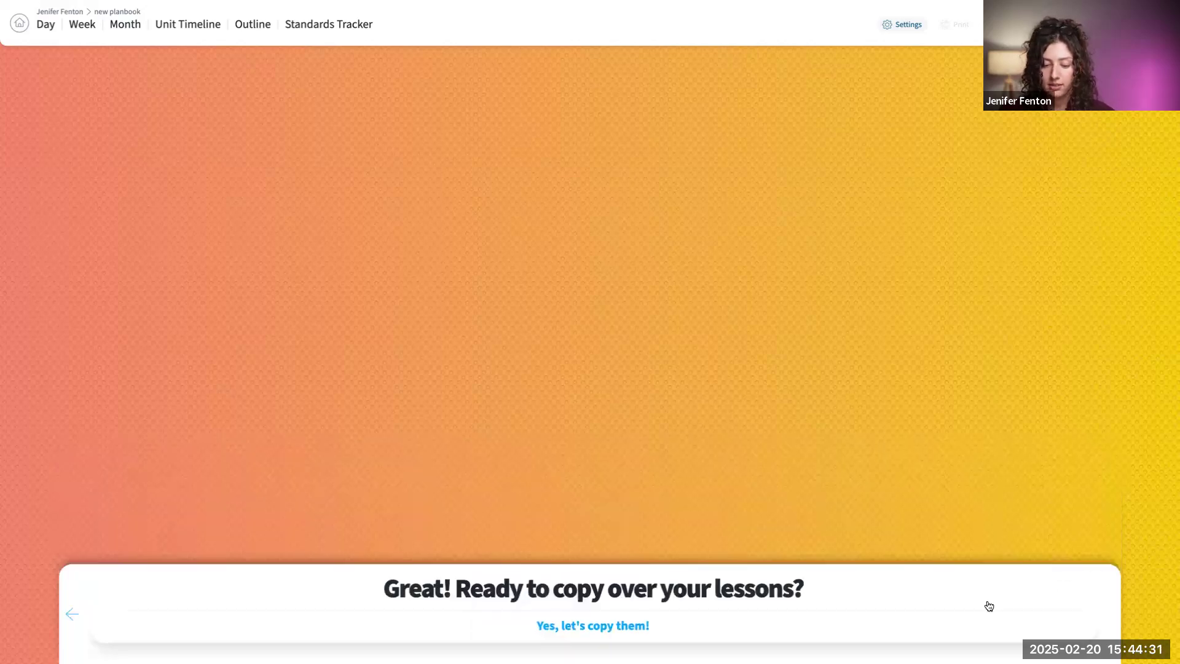
click(643, 627)
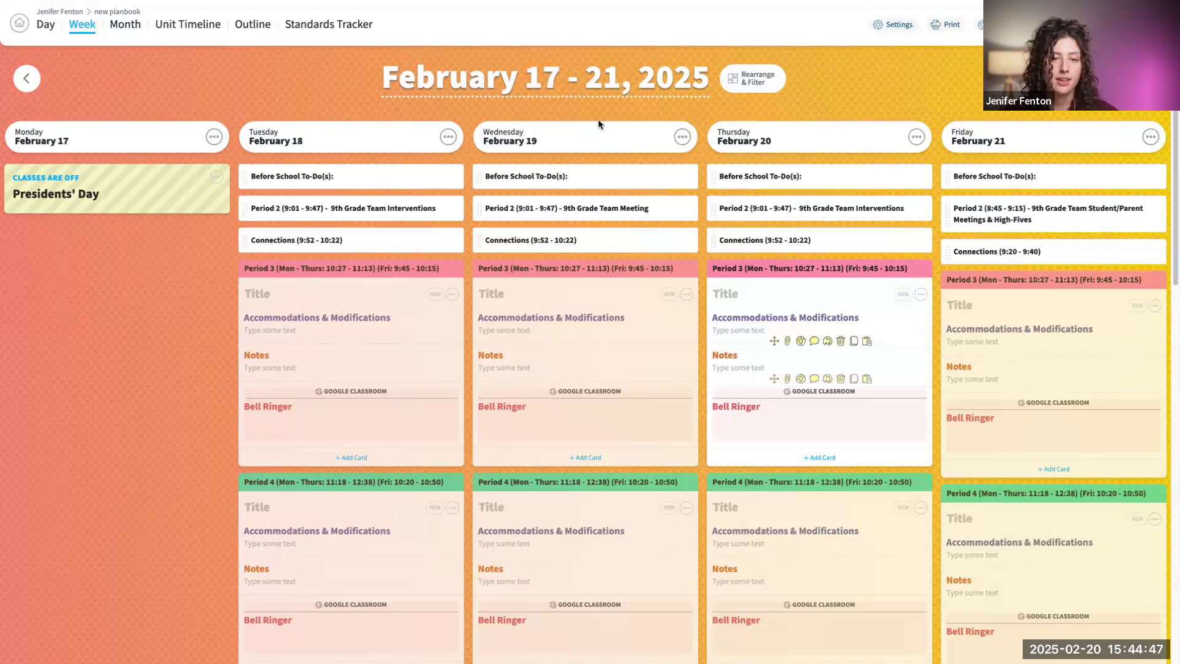
- Return to the home page and view the planbooks listed under the 2022-2023 school year
click(24, 18)
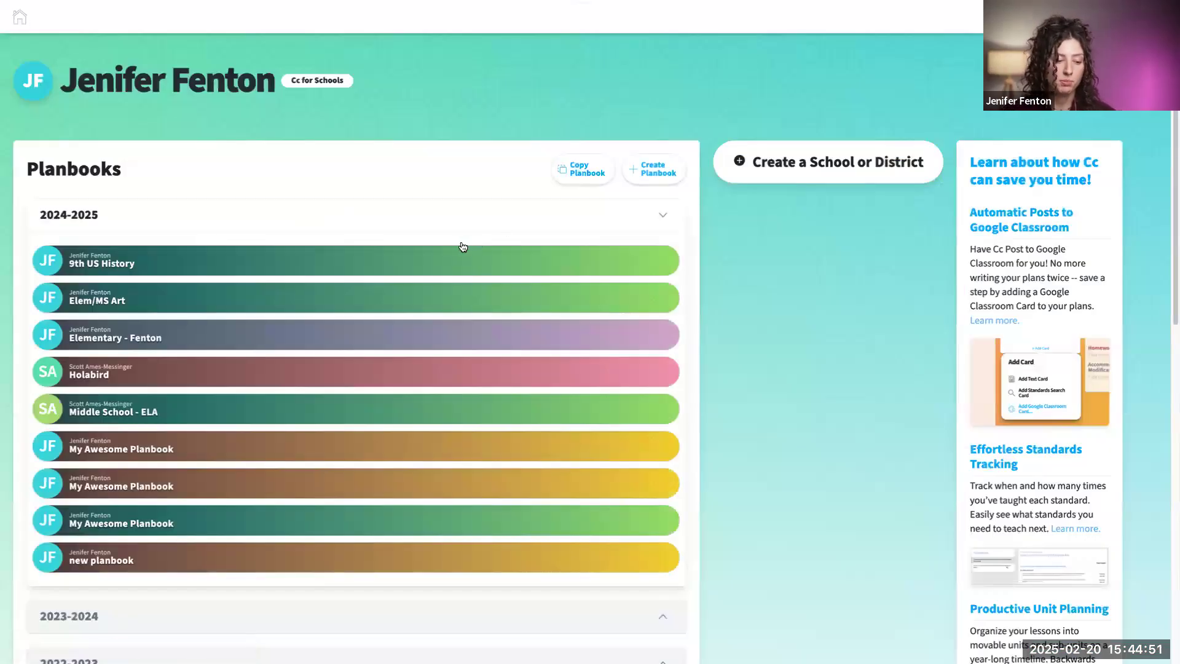
scroll(458, 242, down, 4)
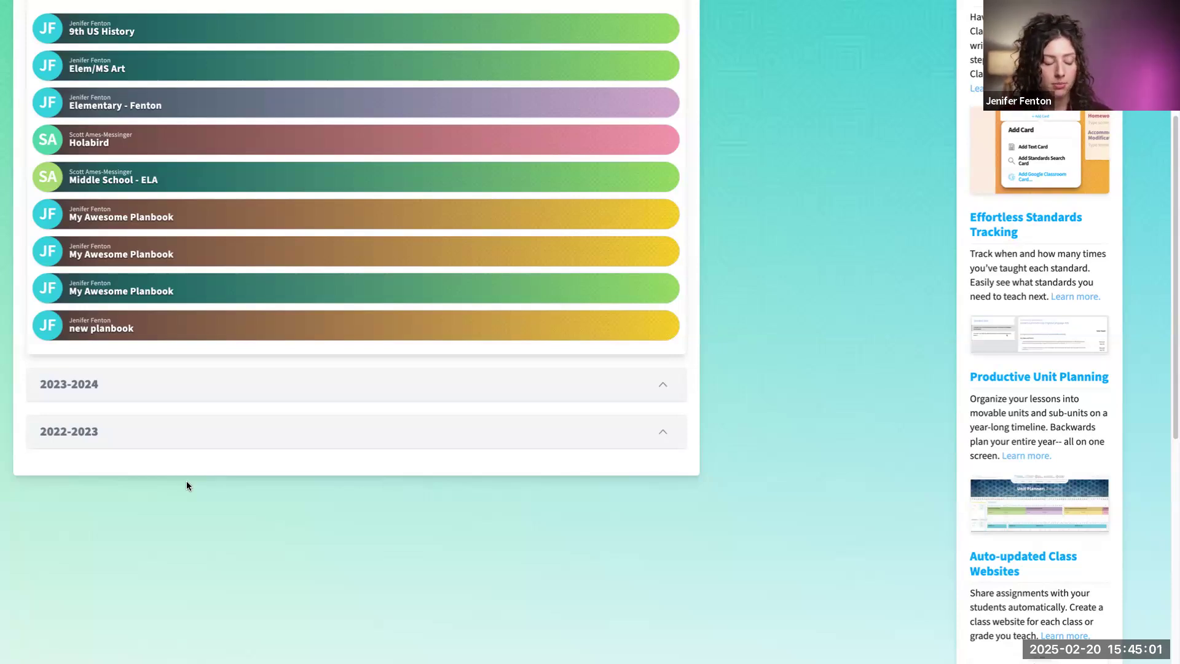
click(92, 440)
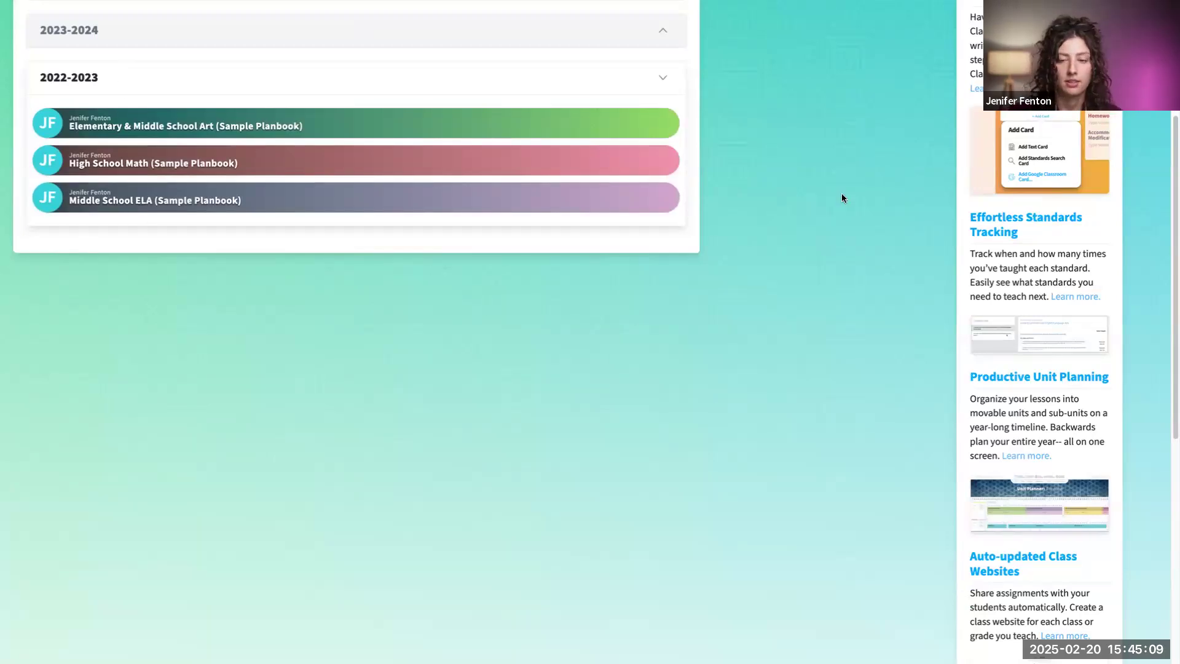
scroll(768, 192, up, 4)
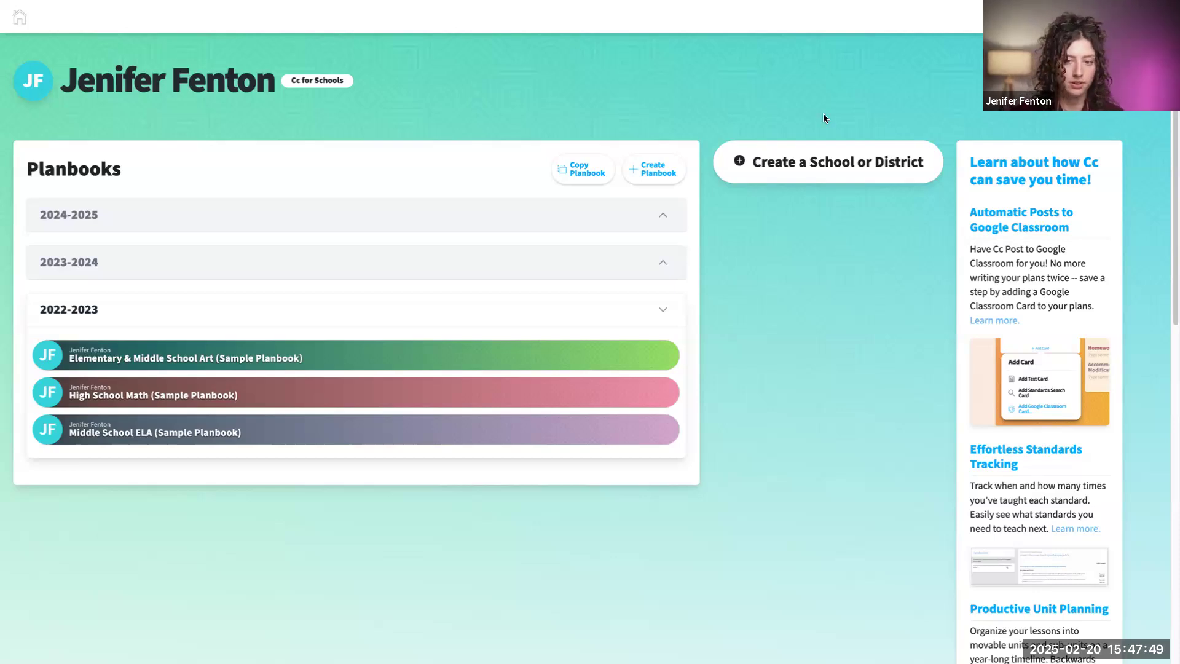
- Open the Unit Timeline of the 9th US History planbook from the 2024-2025 school year
click(210, 220)
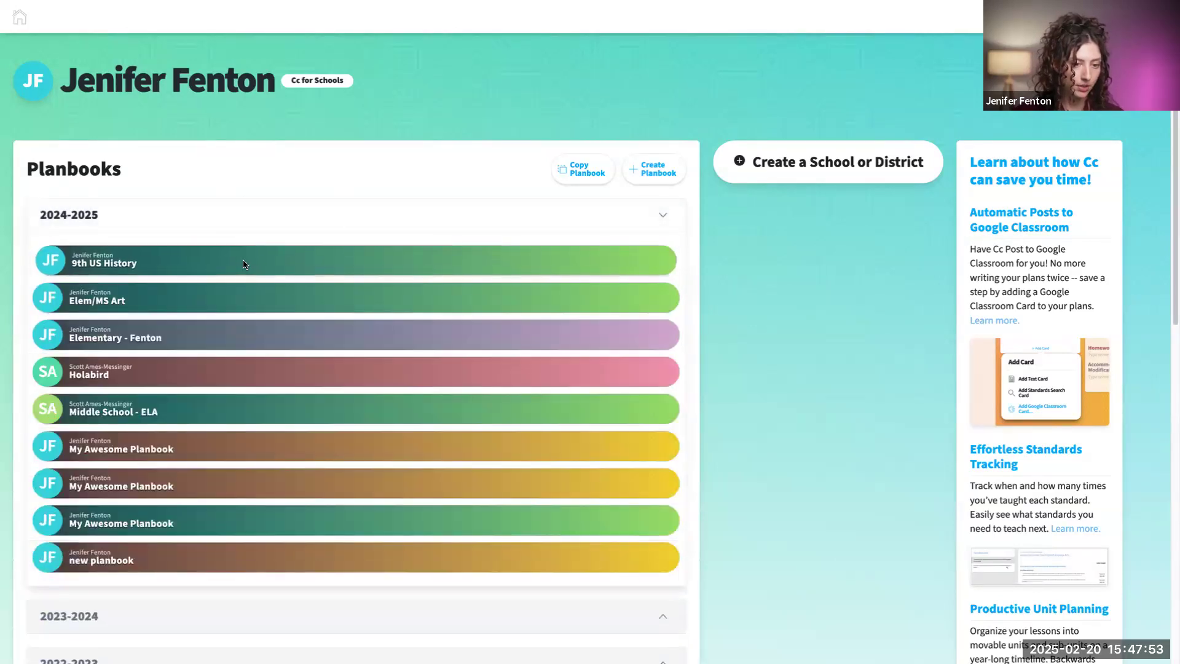
click(244, 264)
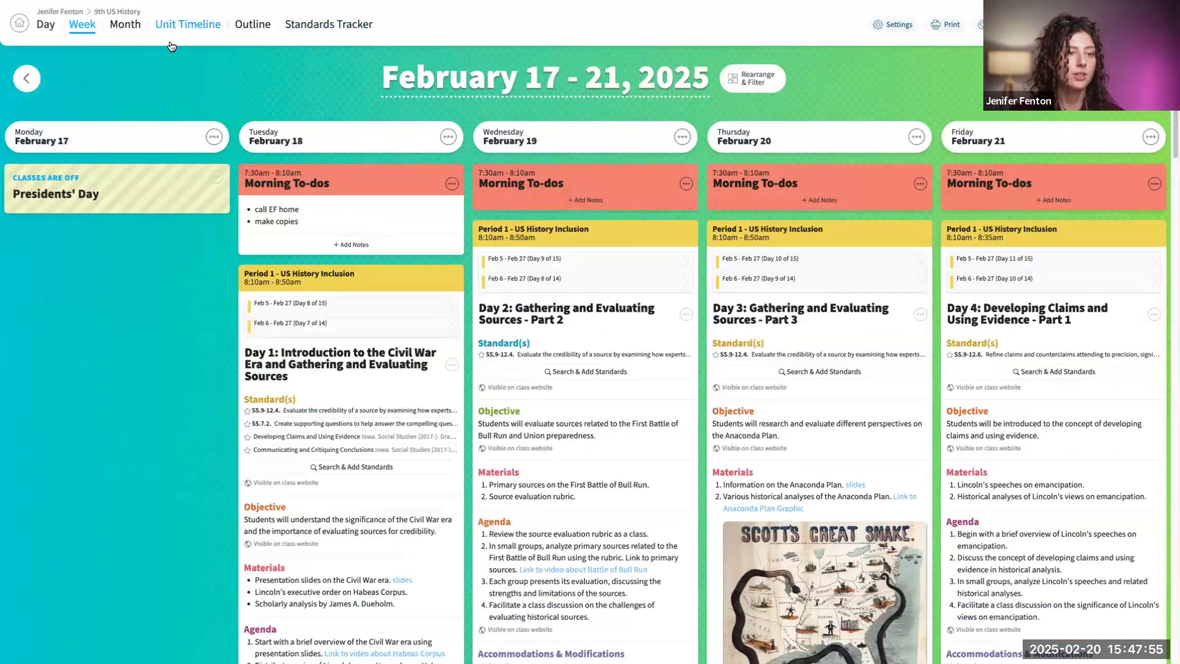
click(179, 29)
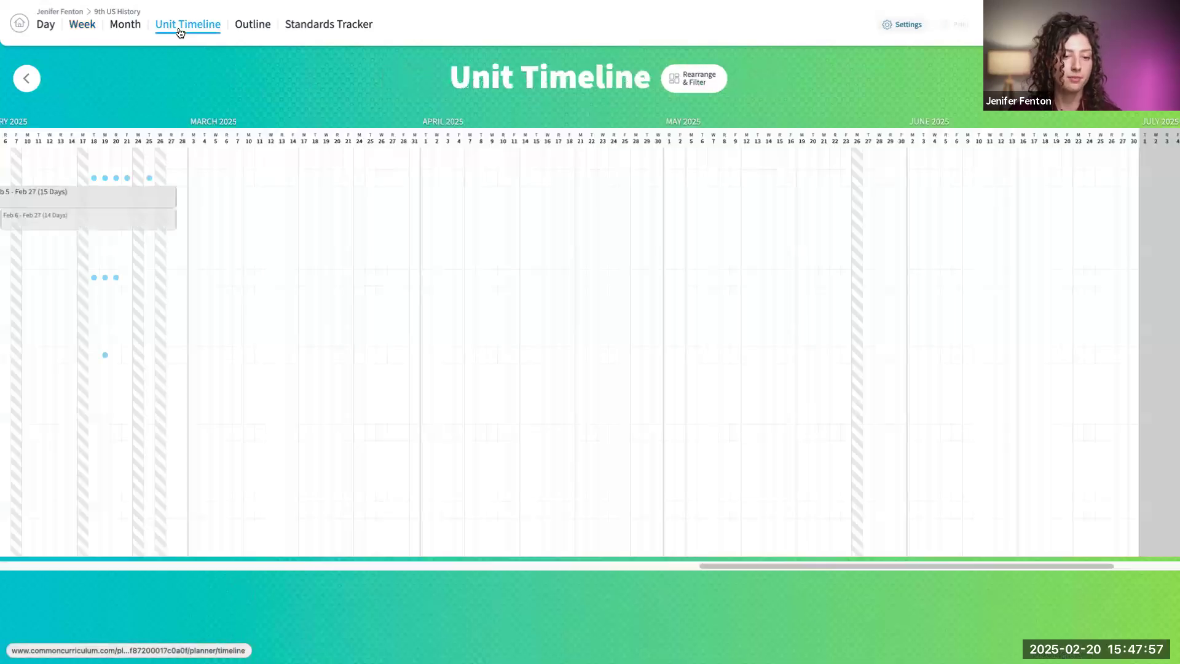
- Add a coral unit titled "Unit 5" to Period 1 - US History Inclusion, starting January 9 directly after Unit 4: Civil War
drag(834, 564, 535, 584)
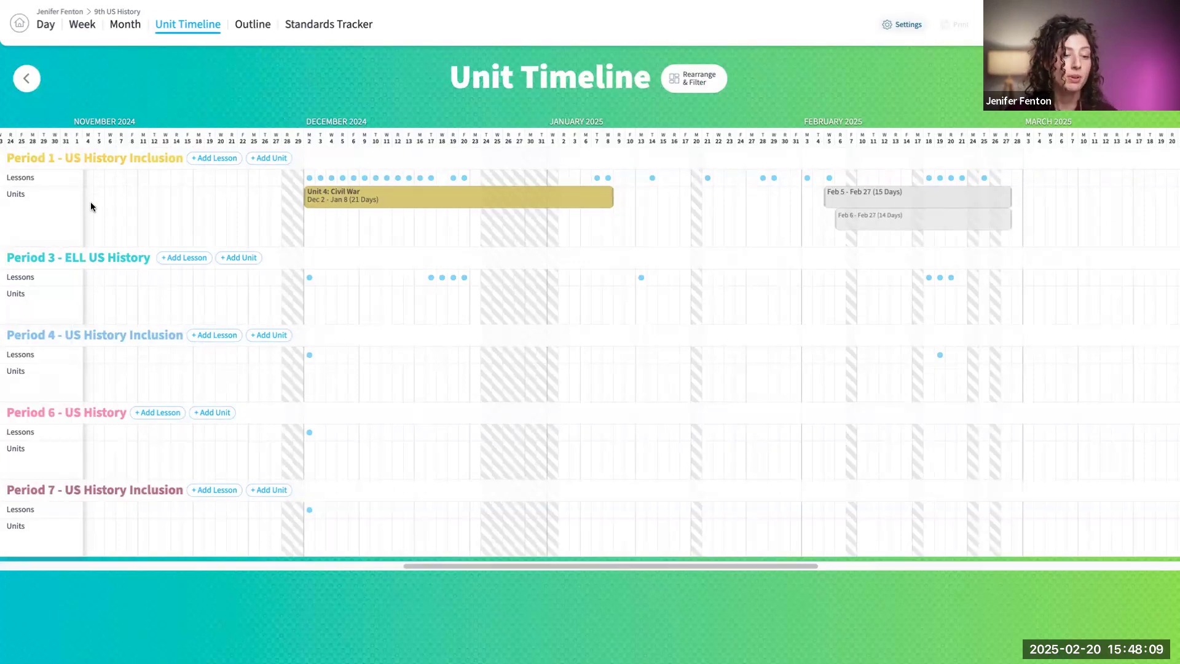
click(287, 159)
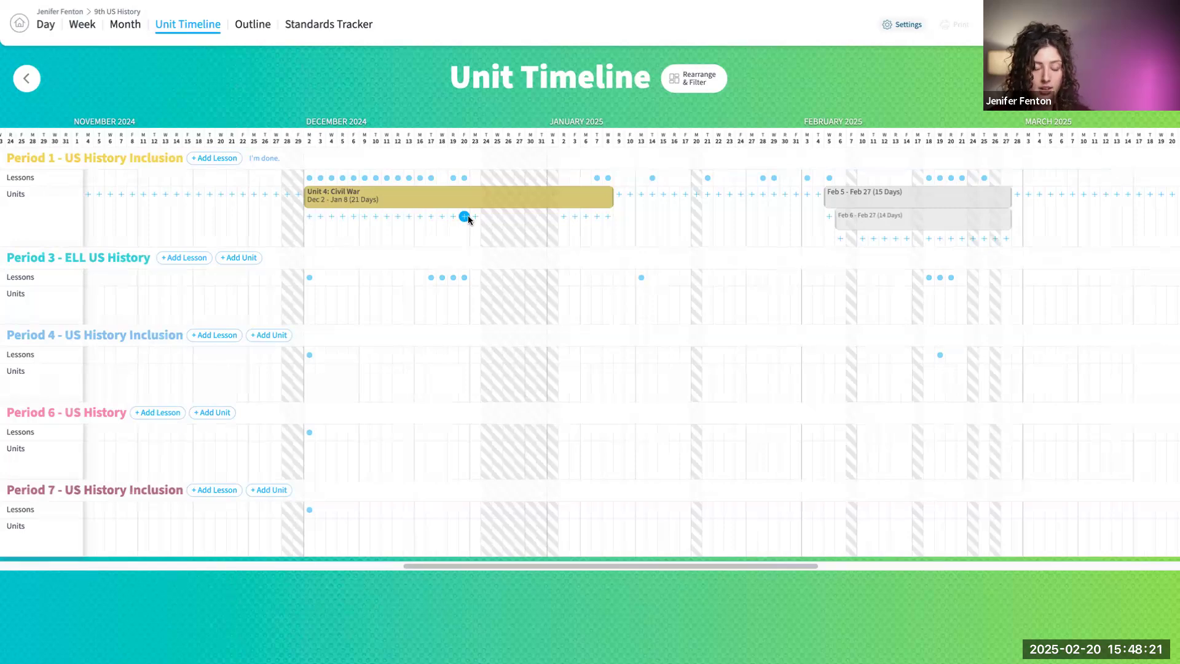
click(619, 194)
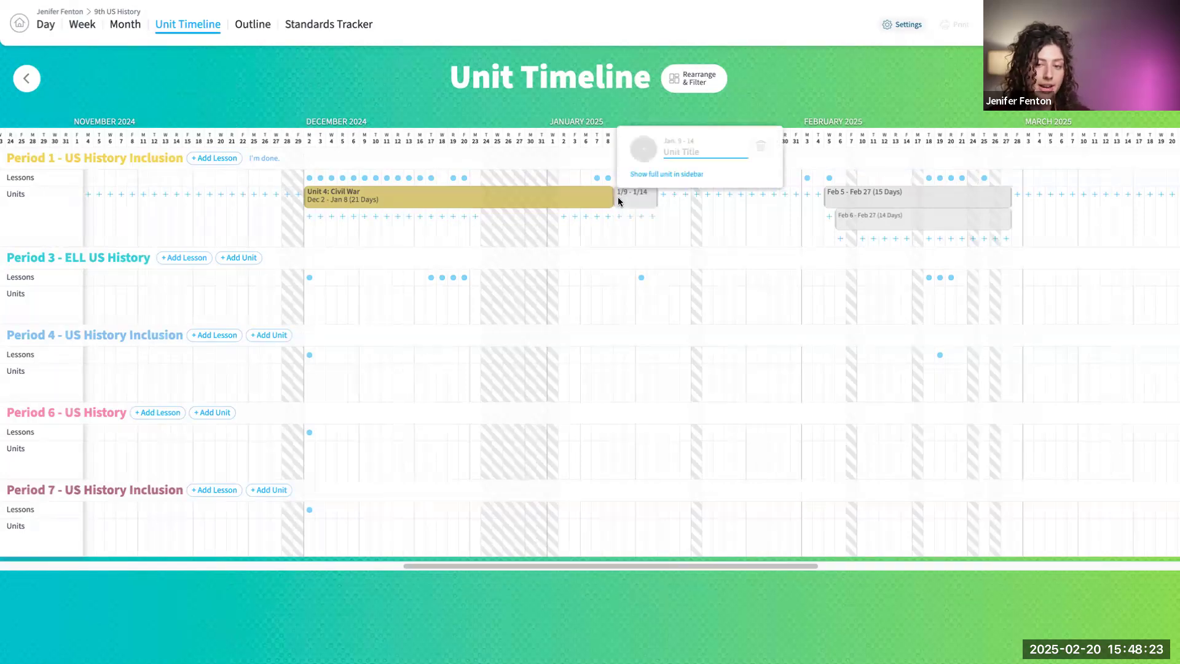
text(Unit 5)
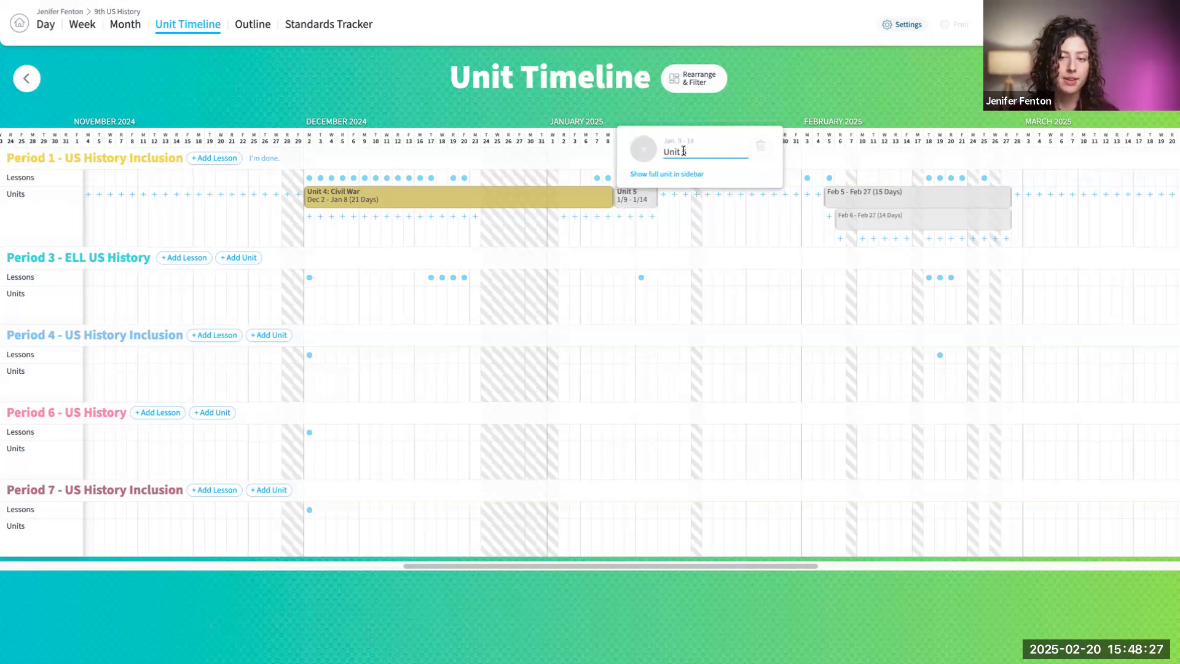
click(643, 148)
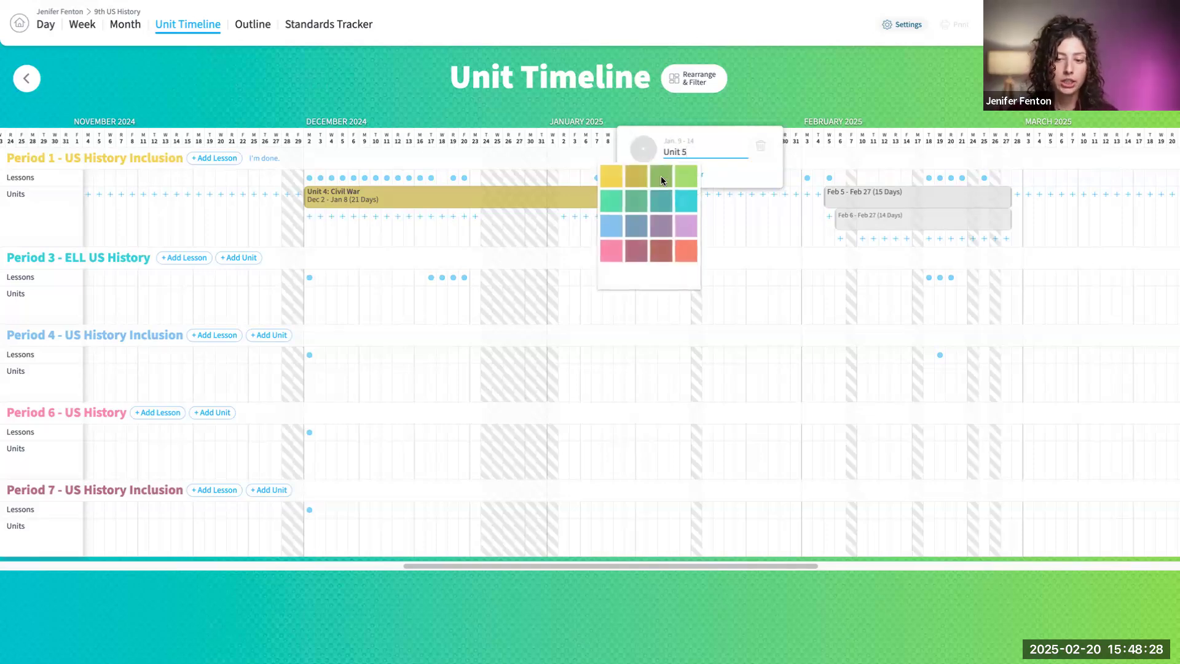
click(683, 251)
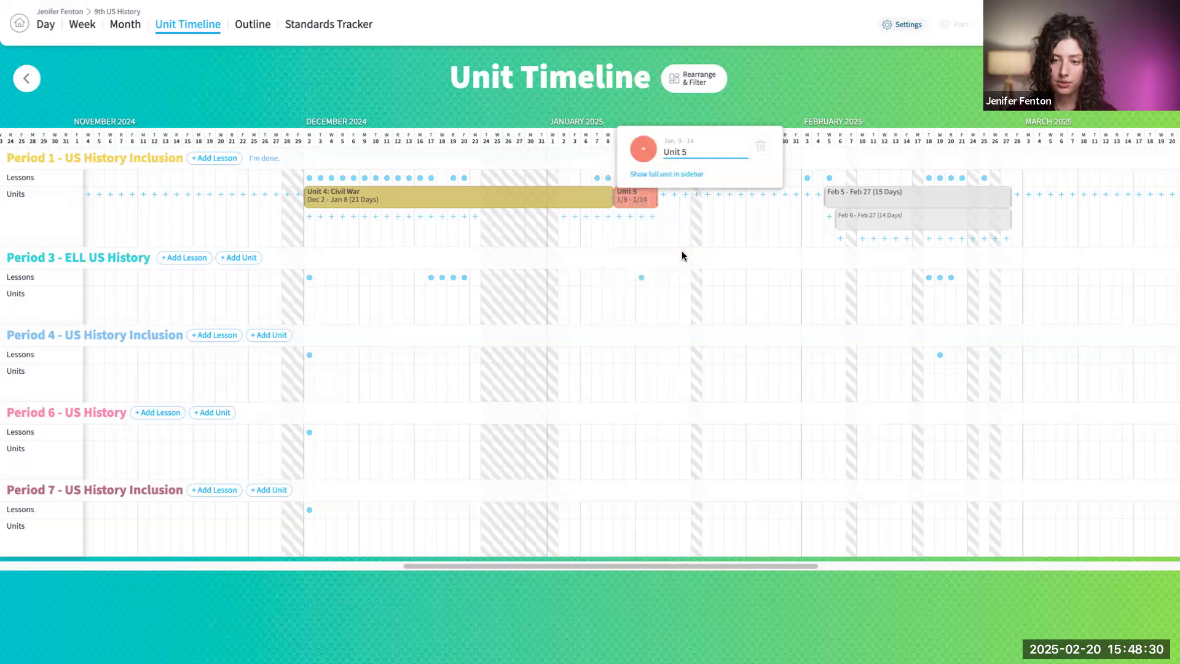
- View the full details of Unit 5 and the card types that can be added to it, and close them
click(669, 175)
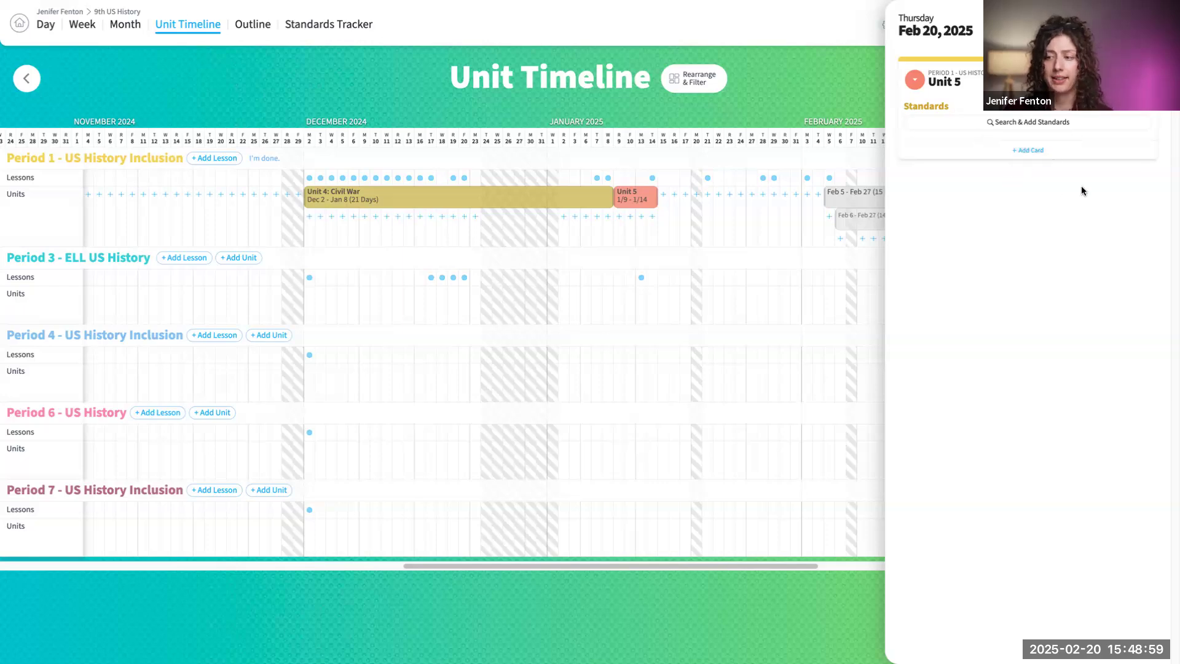
click(1036, 154)
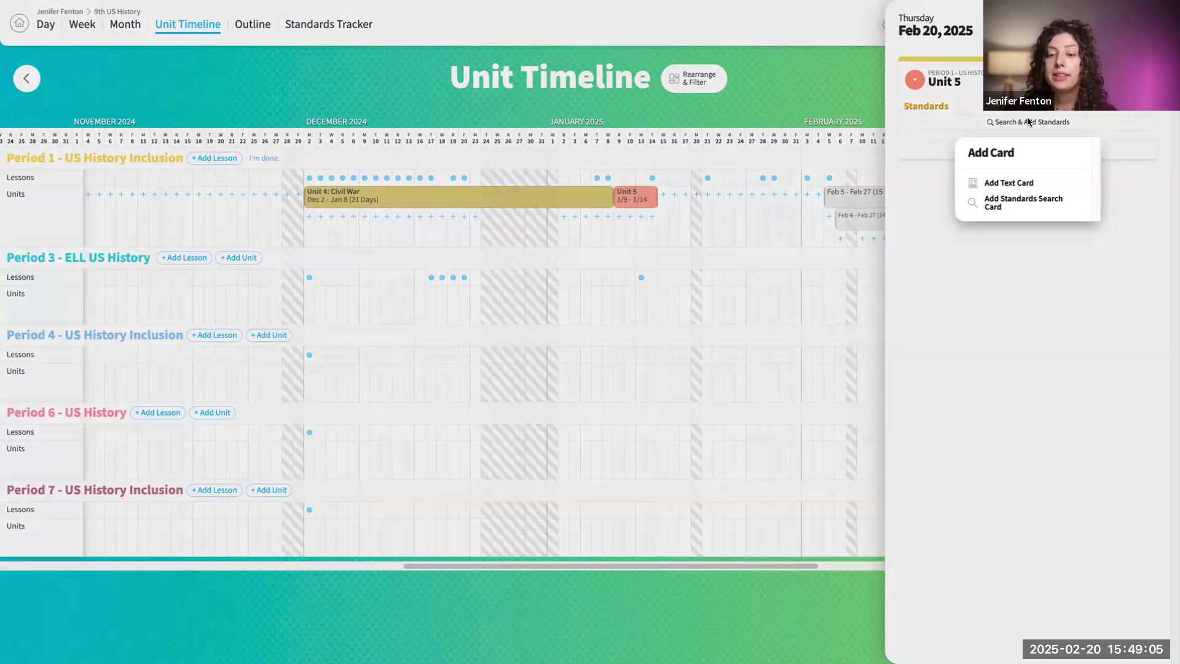
click(918, 68)
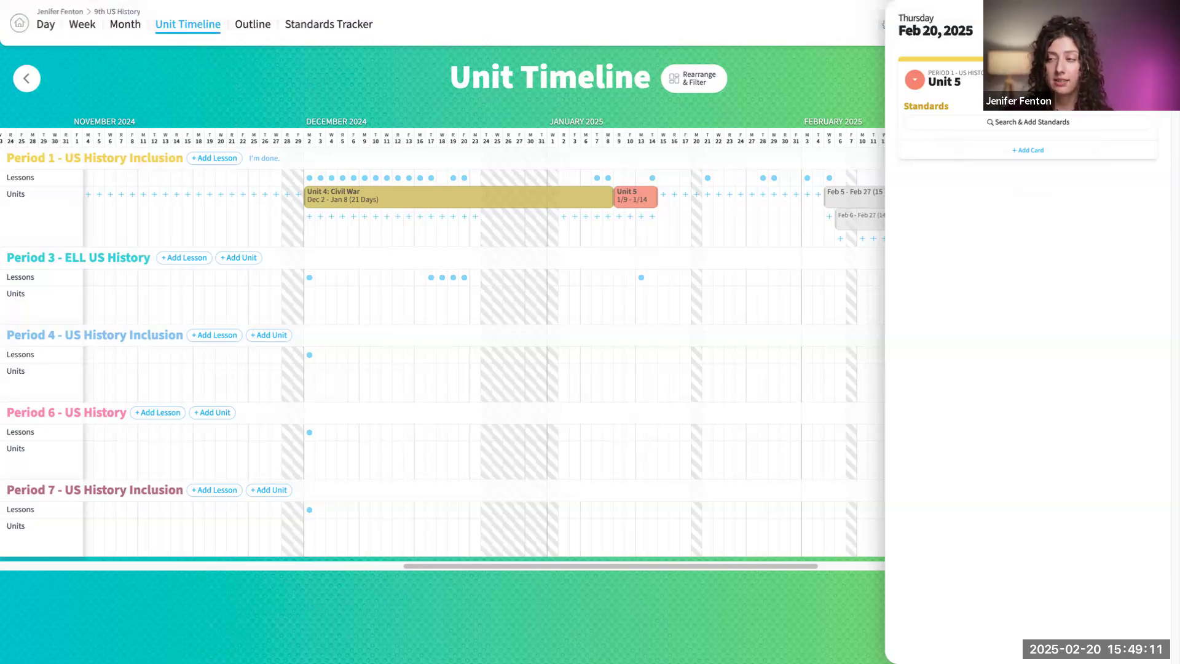
click(1146, 26)
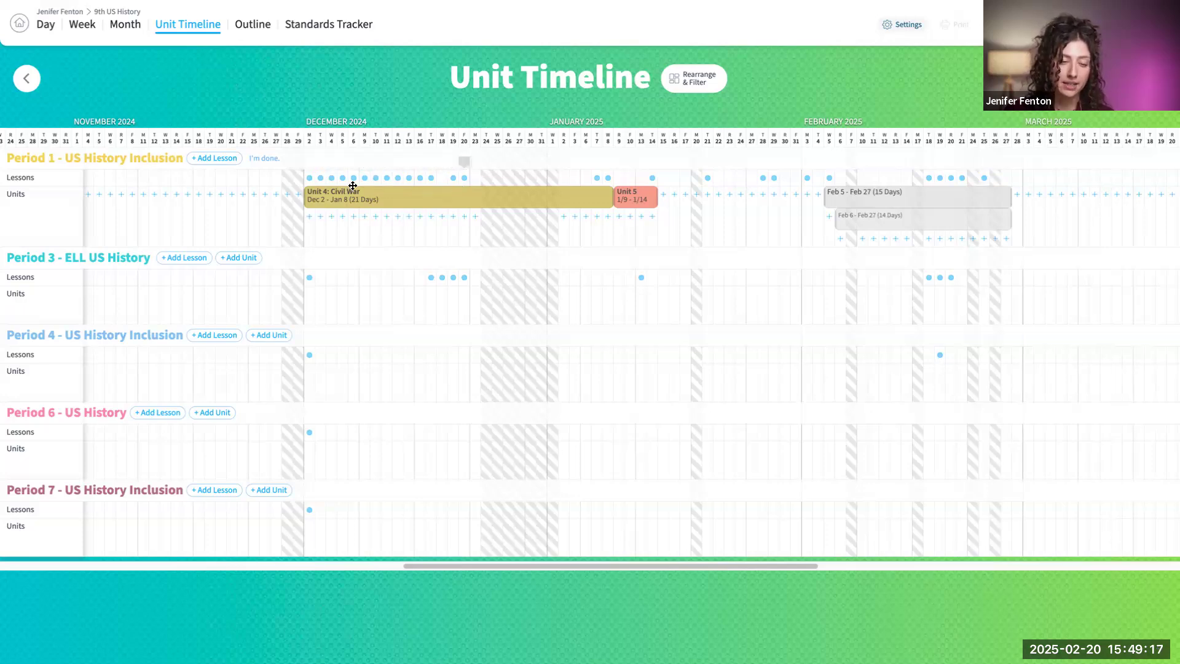
- View Period 1's December 6, 2024 lesson side by side with its Unit 4: Civil War plan, and close both
scroll(355, 177, right, 5)
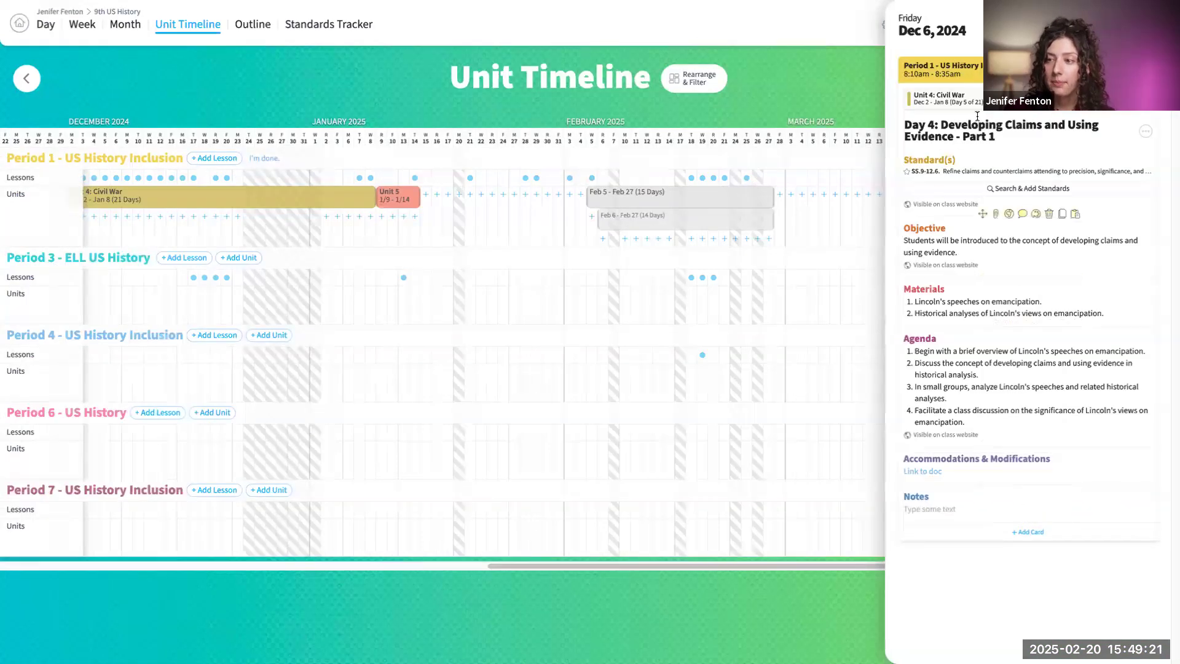
click(939, 95)
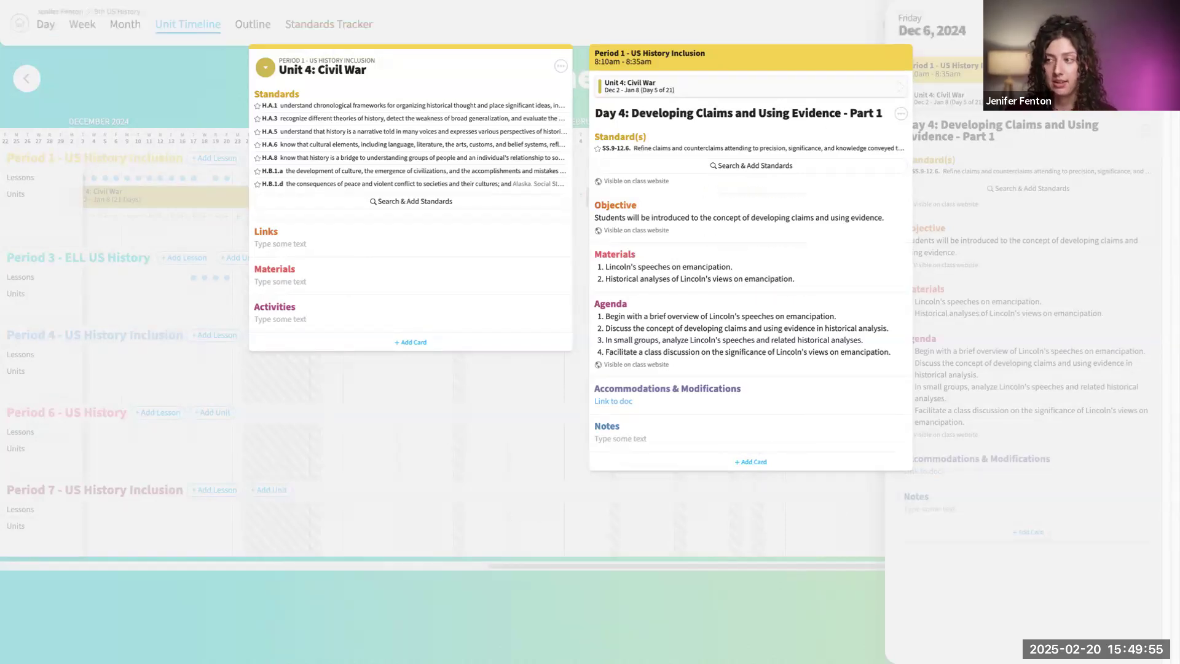
key(Escape)
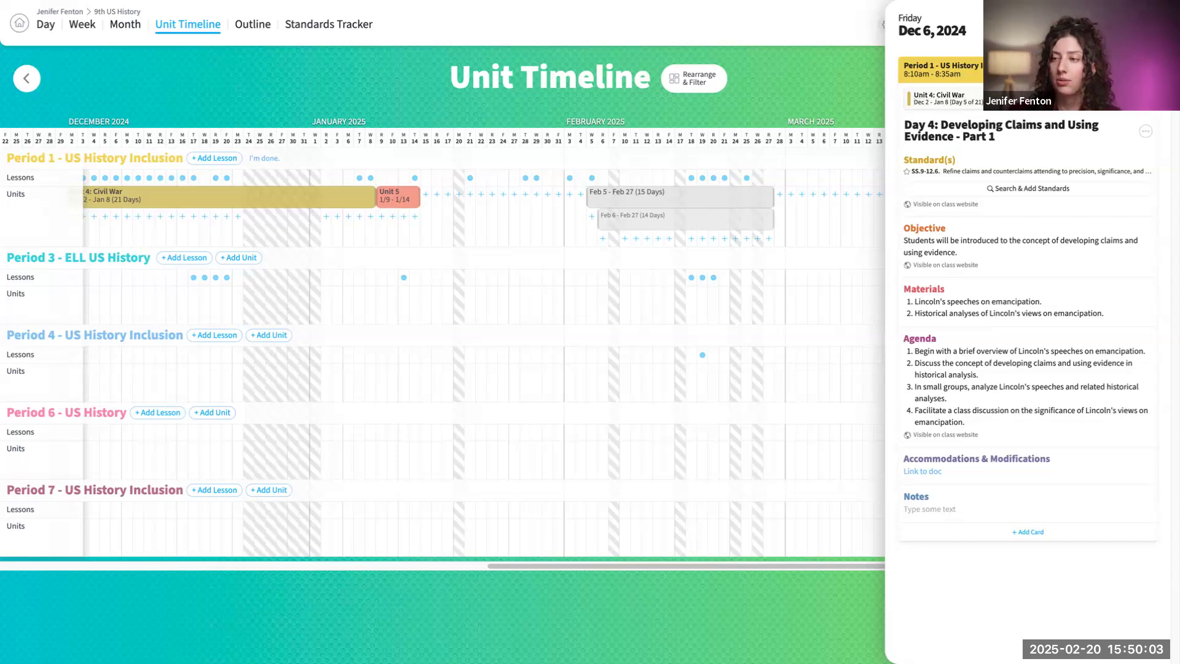
key(Escape)
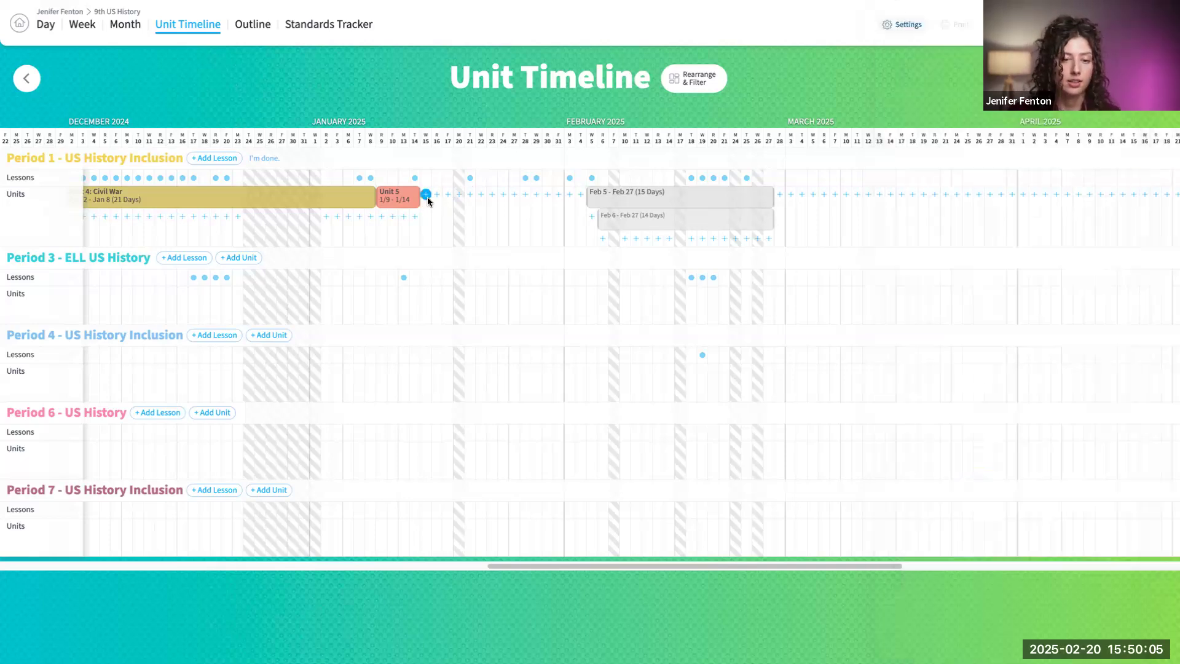
- Extend Unit 5 to end on January 30 and open the Period 1 lesson on January 21, 2025
drag(446, 197, 556, 197)
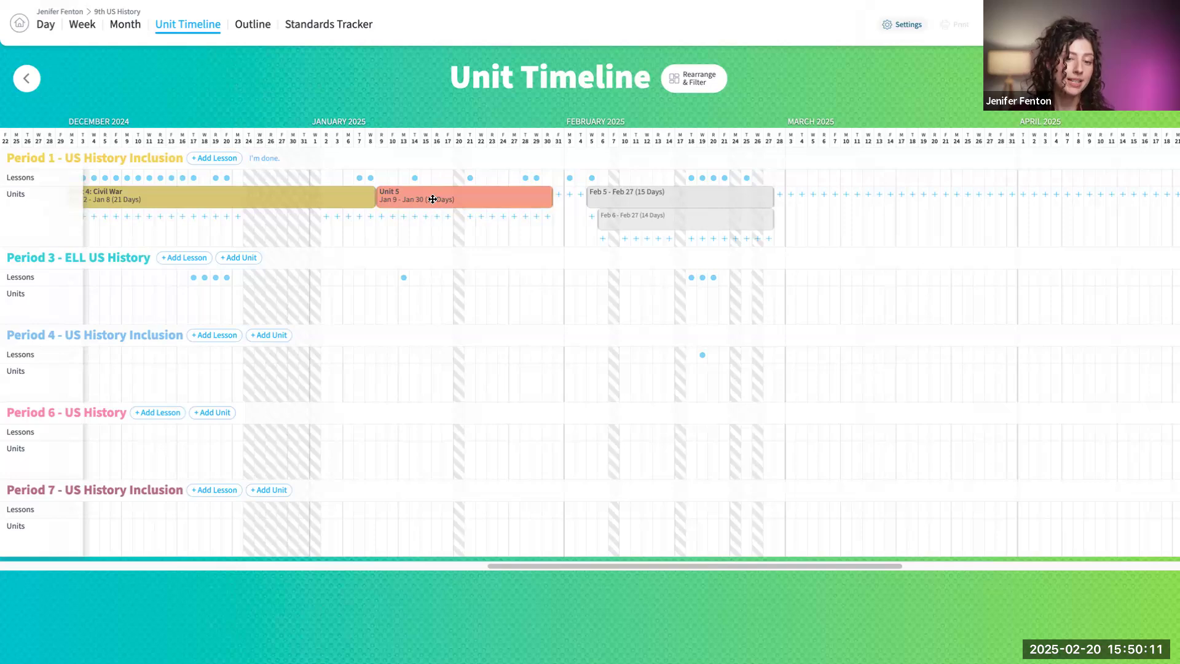
click(470, 178)
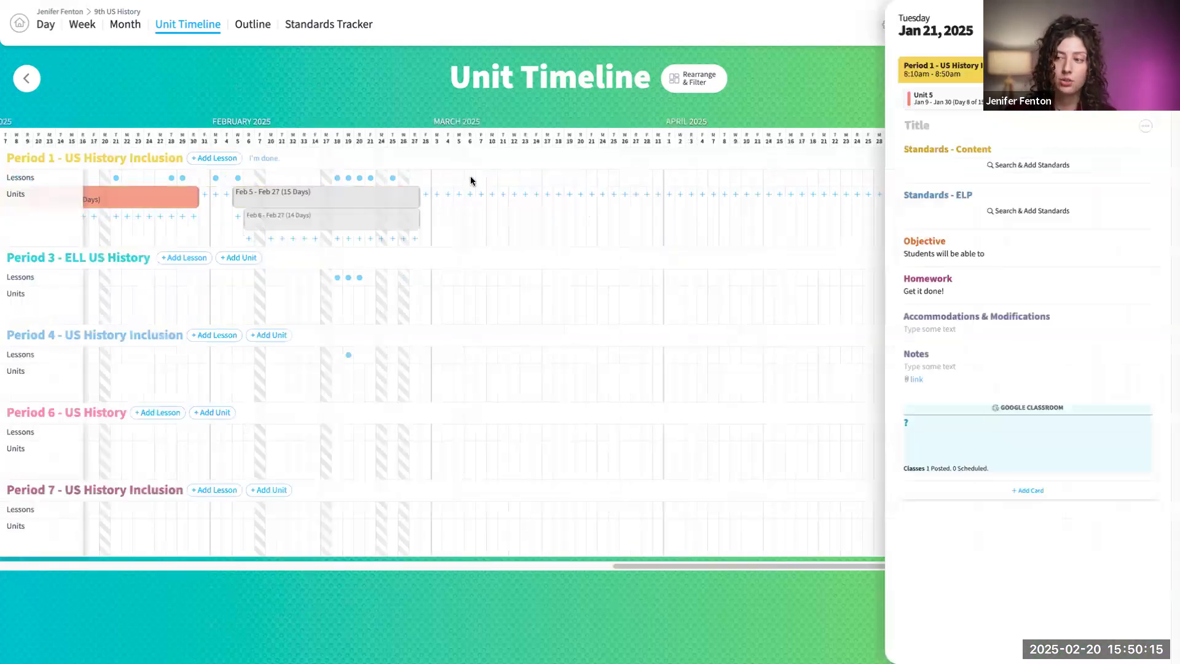